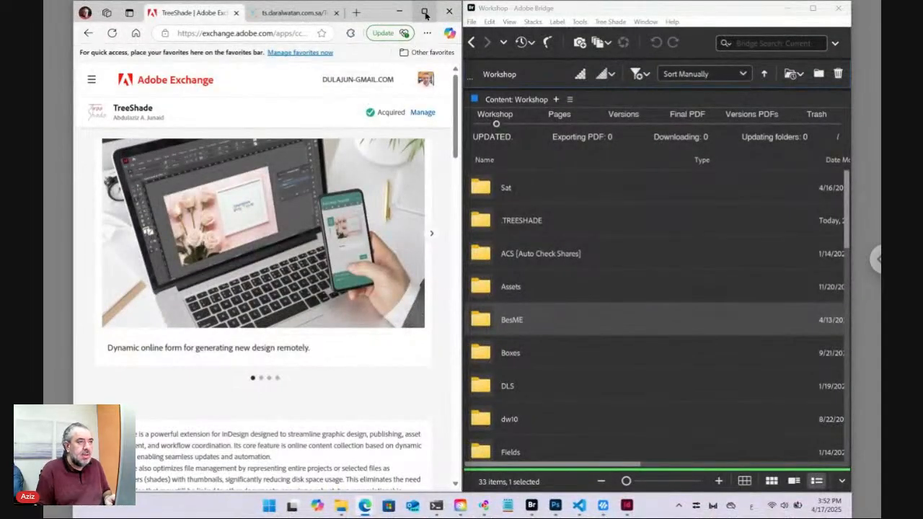
Maximize the browser window showing the TreeShade page on Adobe Exchange, and switch to Adobe Bridge.
left_click(425, 13)
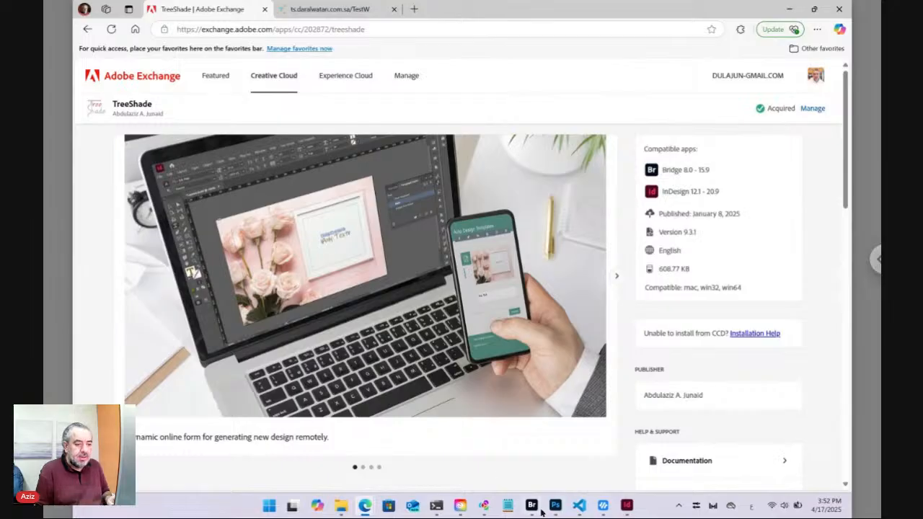
mouse_move(535, 509)
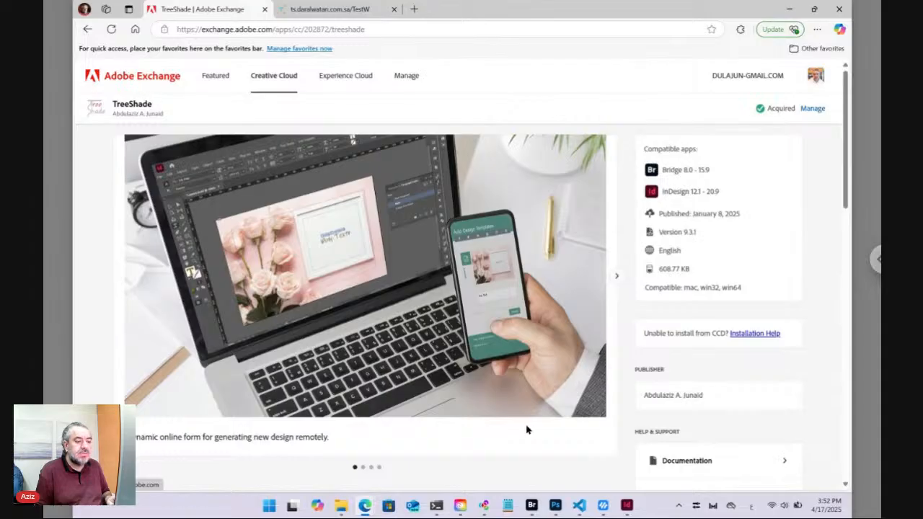
left_click(532, 509)
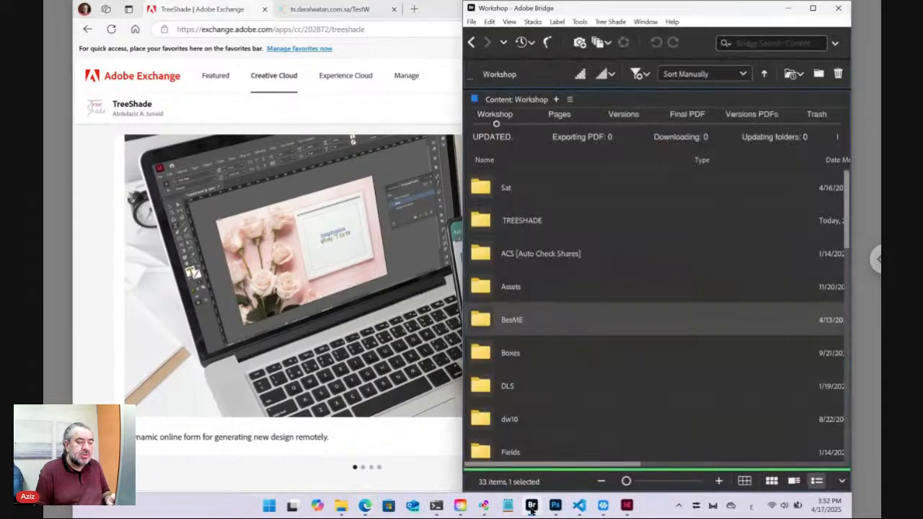
Look up Tree Shade among the available Bridge extensions and maximize the Bridge window.
left_click(648, 22)
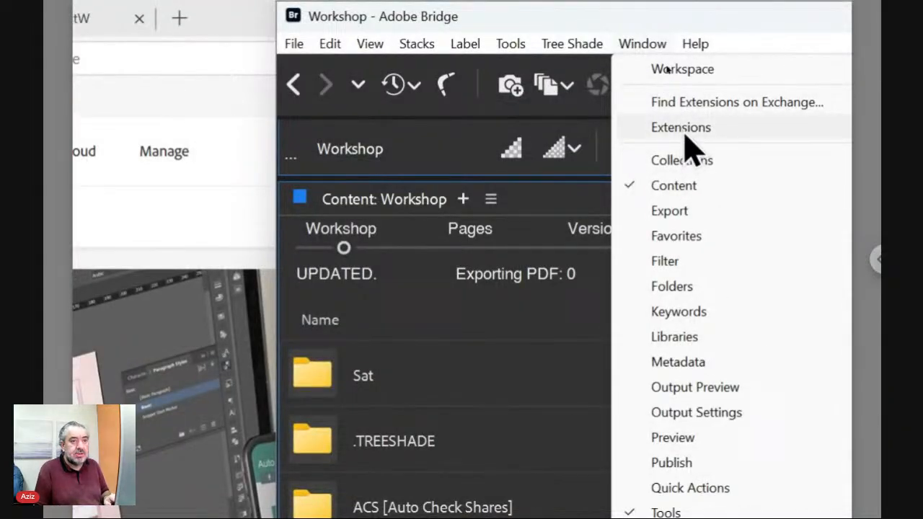
mouse_move(659, 67)
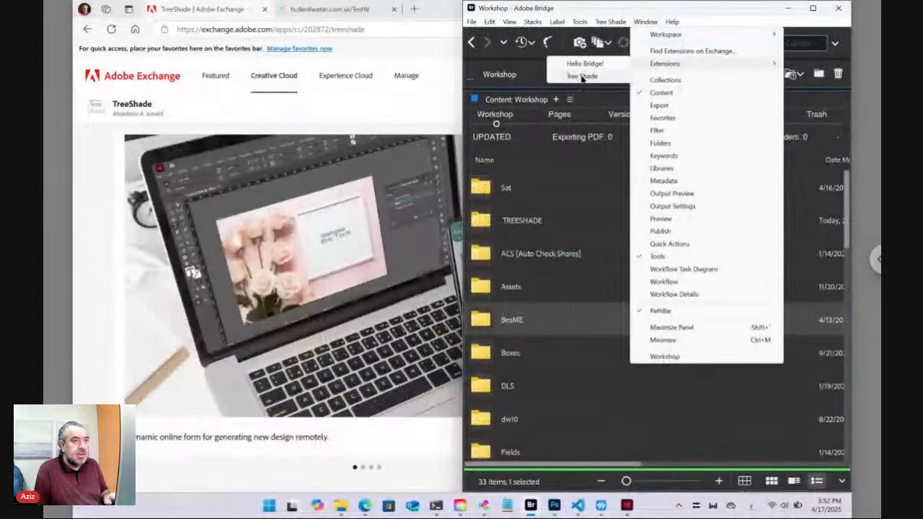
left_click(785, 24)
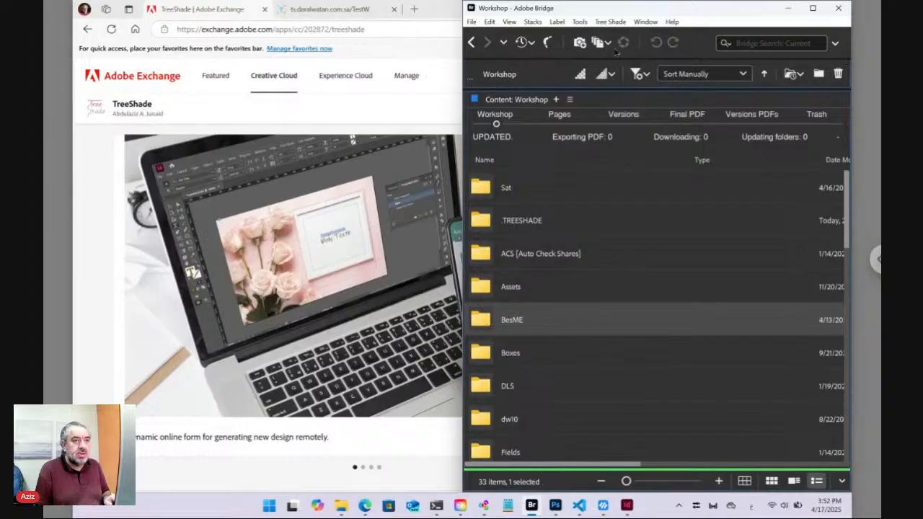
left_click(812, 9)
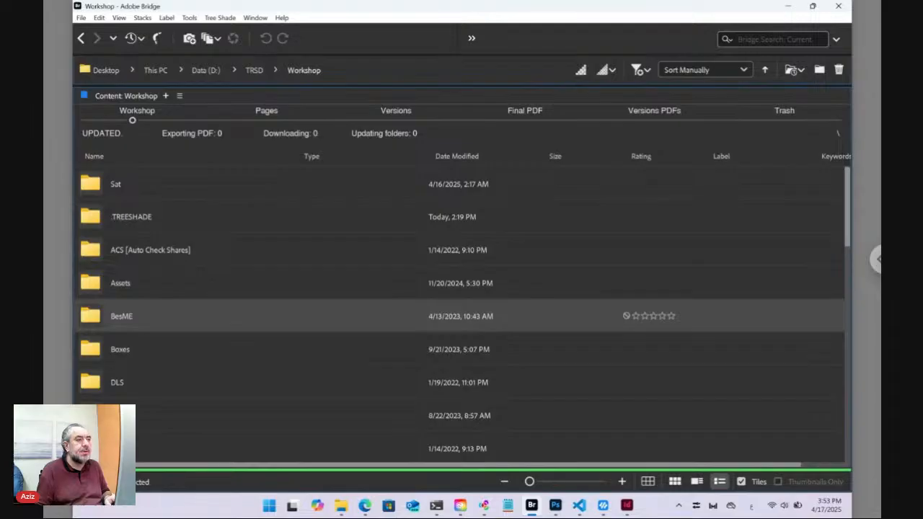
Switch to Adobe InDesign and look through the Tree Shade and Live Snippets commands.
left_click(627, 505)
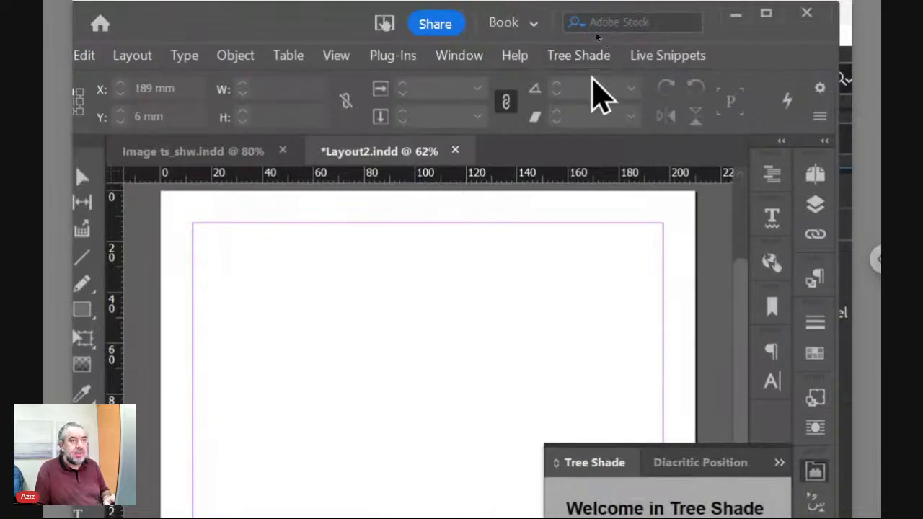
left_click(594, 30)
mouse_move(655, 59)
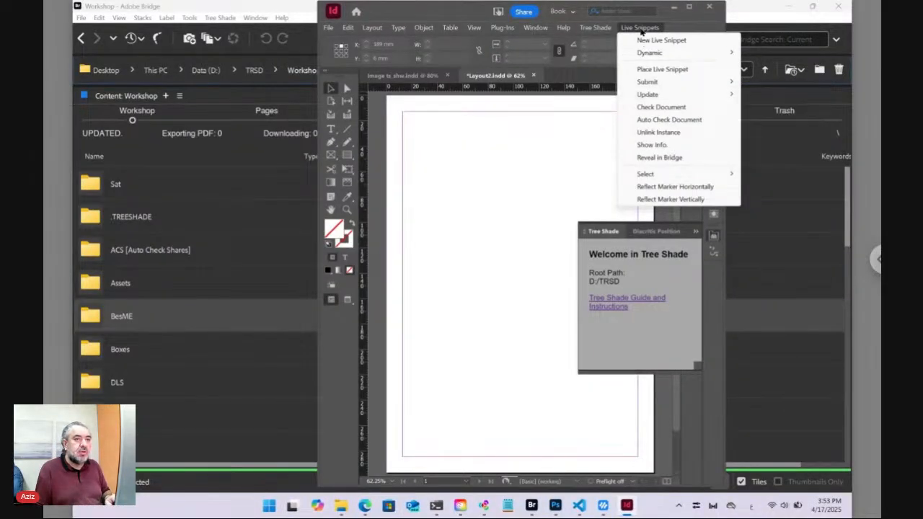
left_click(641, 29)
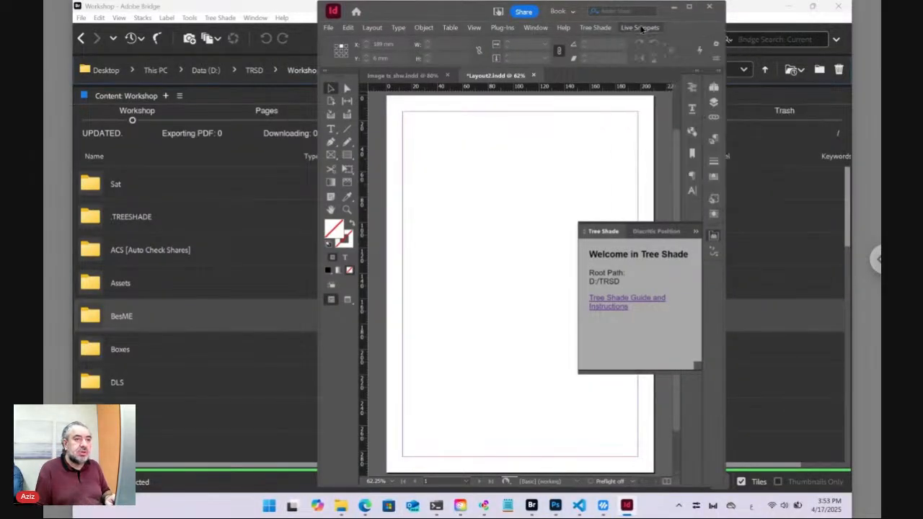
Shorten the floating Tree Shade panel, collapse it, and move the InDesign window aside.
left_click(714, 237)
left_click(714, 236)
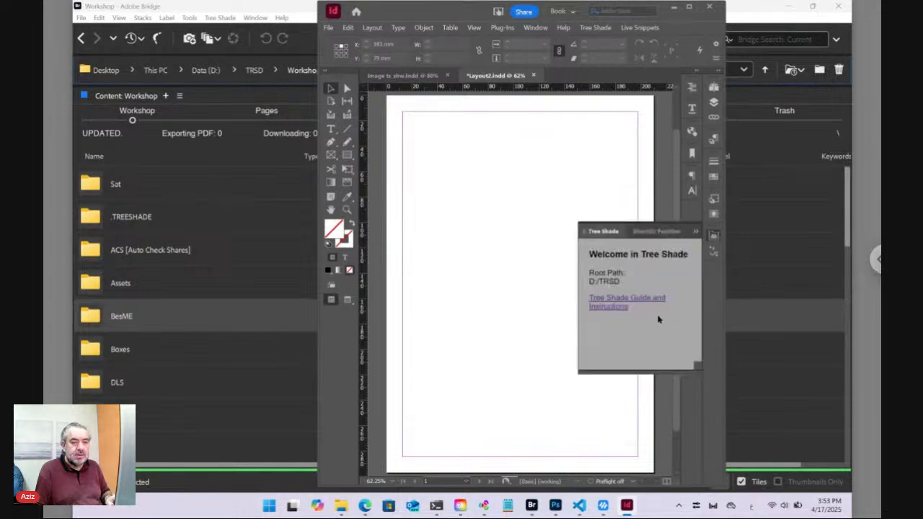
left_click_drag(638, 373, 639, 351)
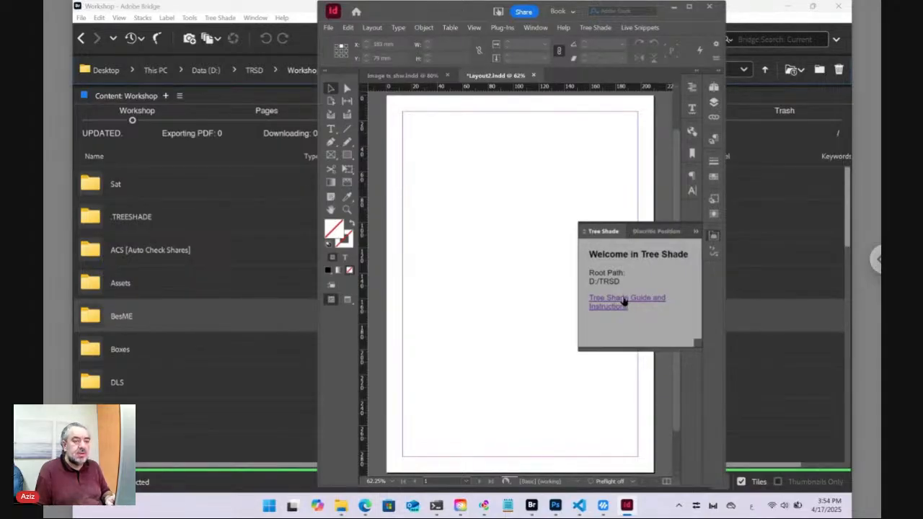
left_click(715, 238)
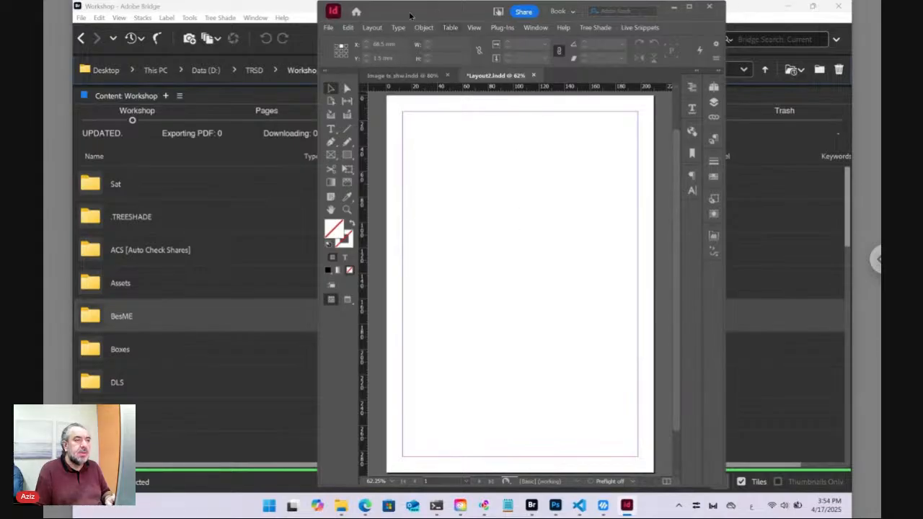
left_click_drag(409, 16, 529, 24)
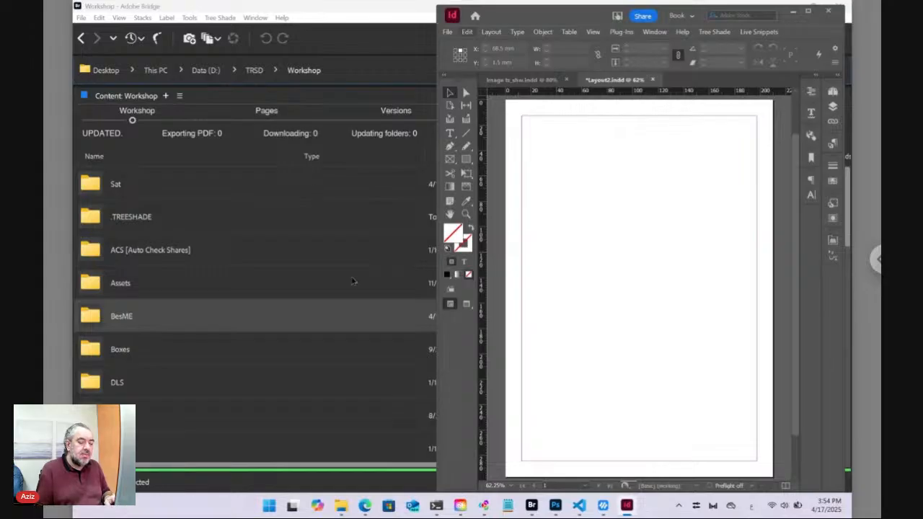
Switch back to the TreeShade web page and tile the browser side by side with Adobe Bridge.
mouse_move(365, 507)
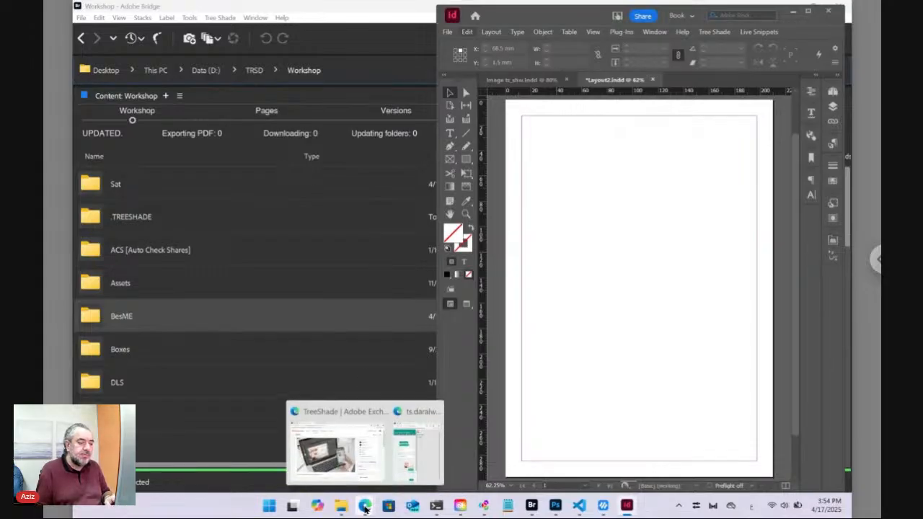
left_click(335, 454)
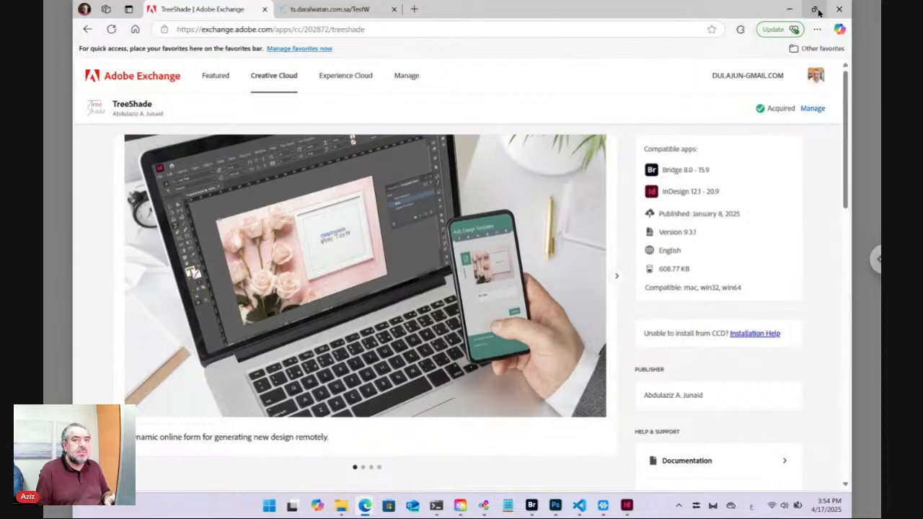
mouse_move(818, 13)
left_click(745, 83)
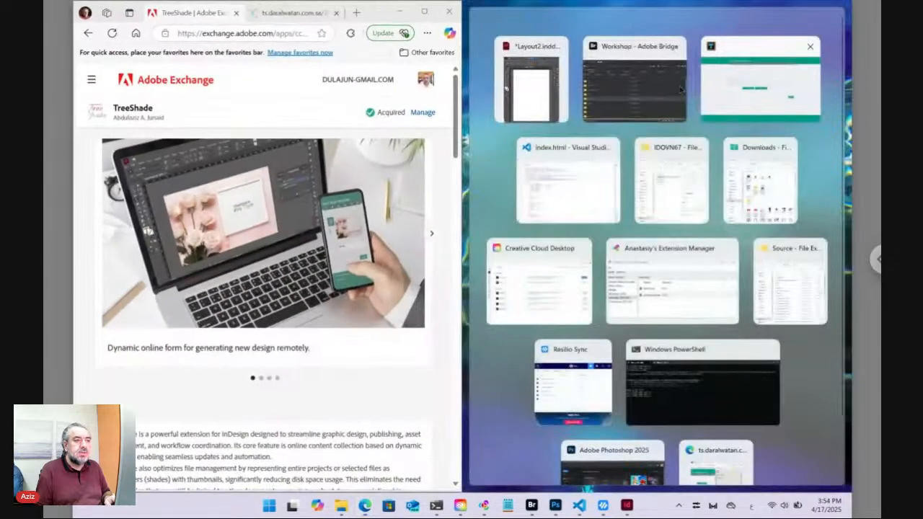
left_click(630, 86)
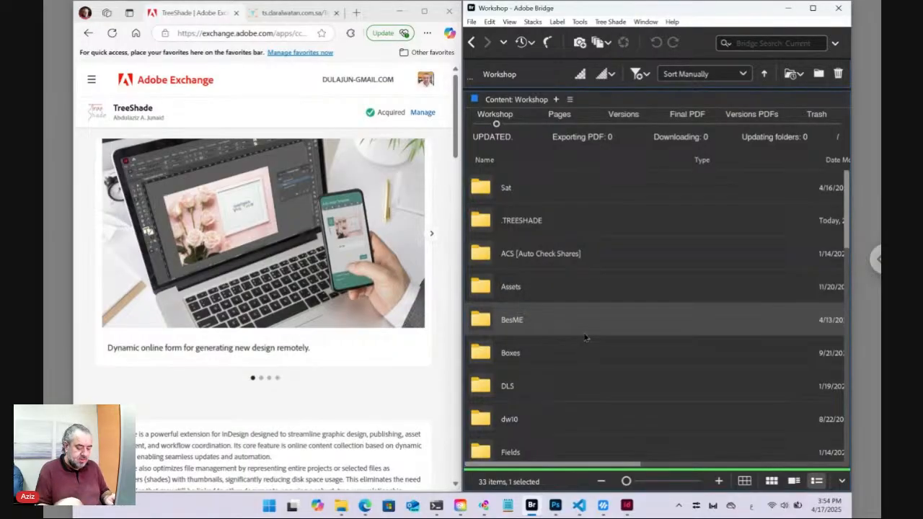
Create a new folder named Thu inside the Workshop folder in Adobe Bridge.
key("ctrl+shift+n")
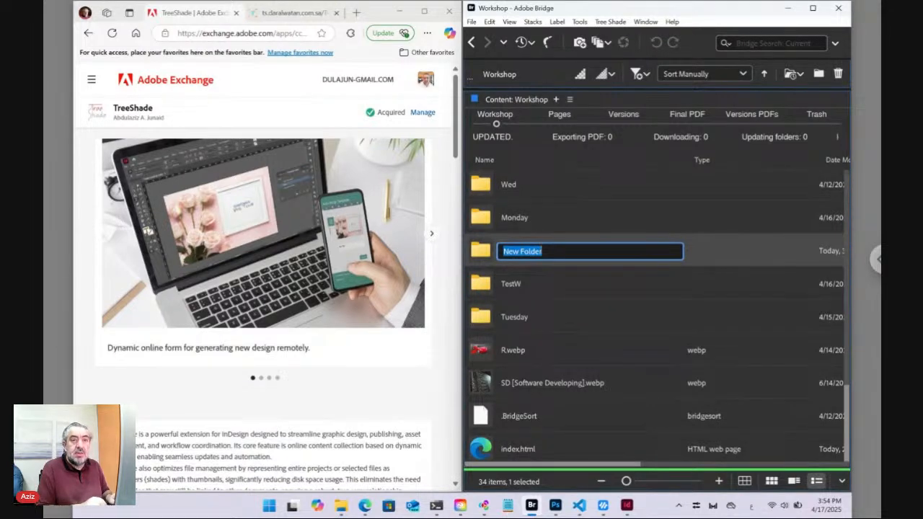
key("alt+shift")
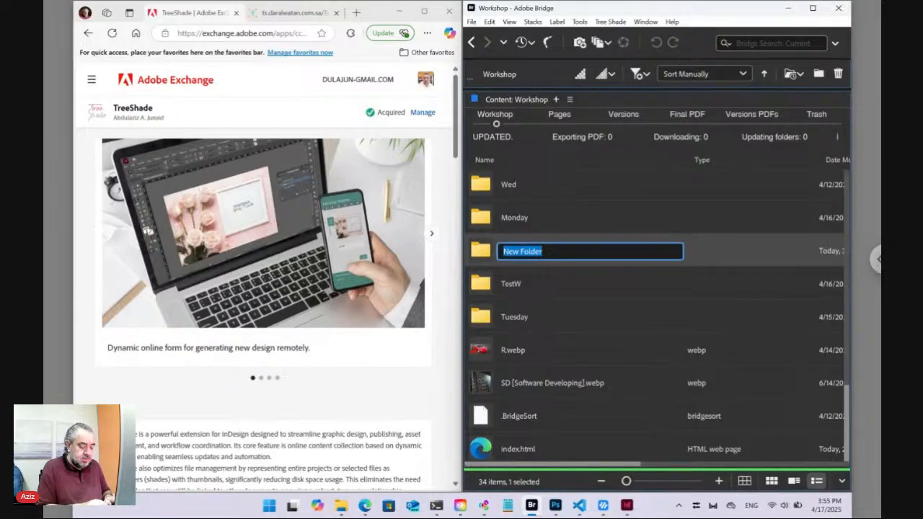
key("Return")
key("alt+Tab")
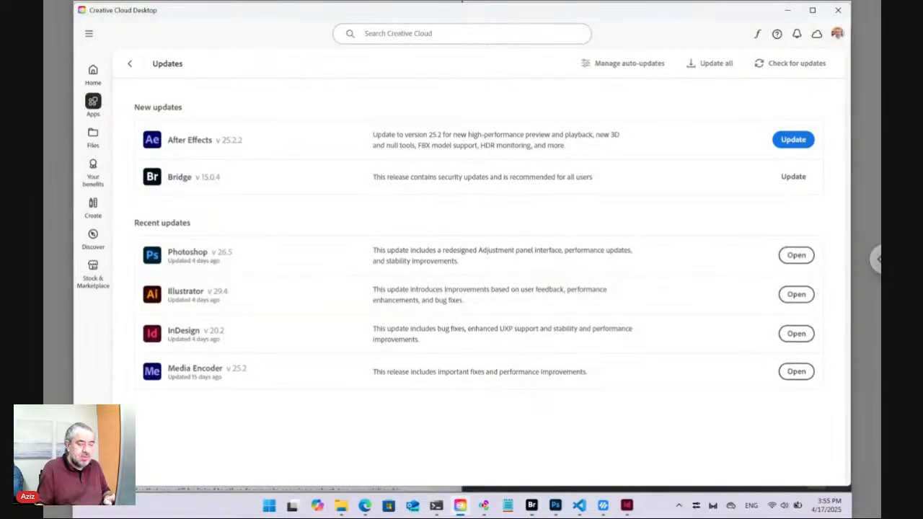
left_click(532, 506)
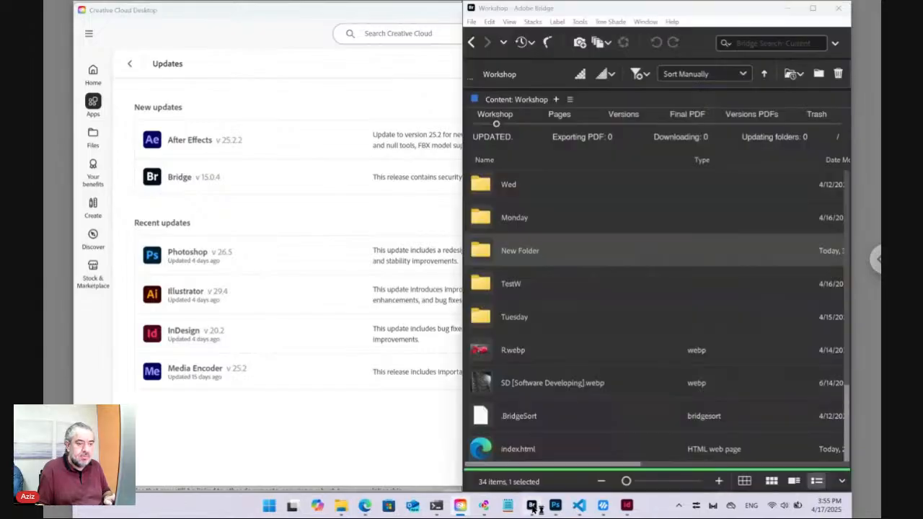
left_click(521, 252)
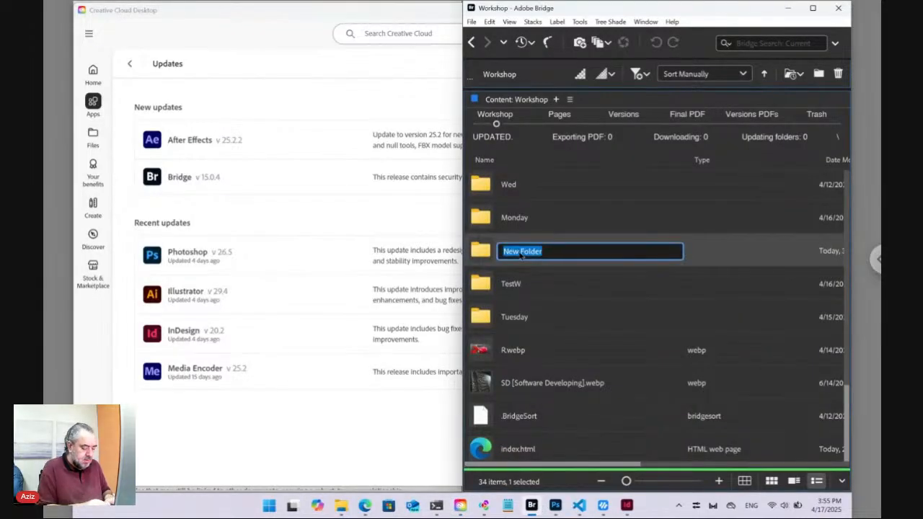
type("Thu")
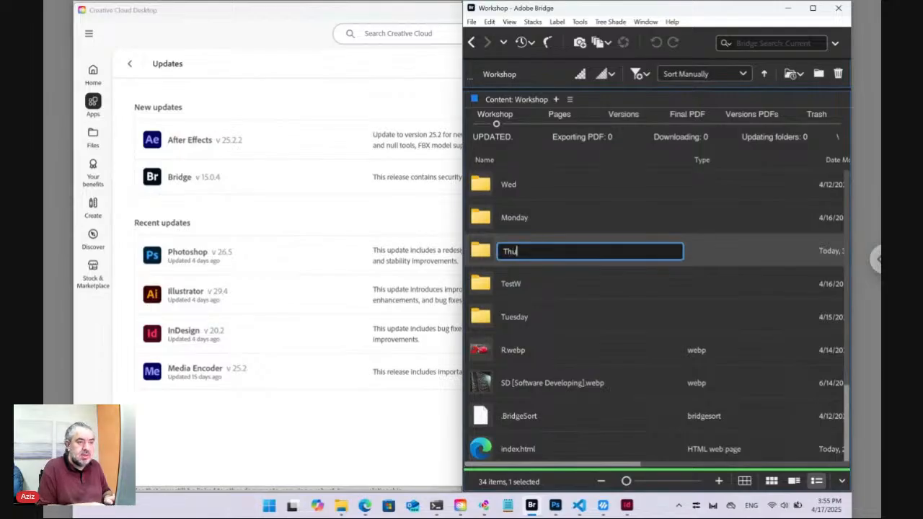
key("Return")
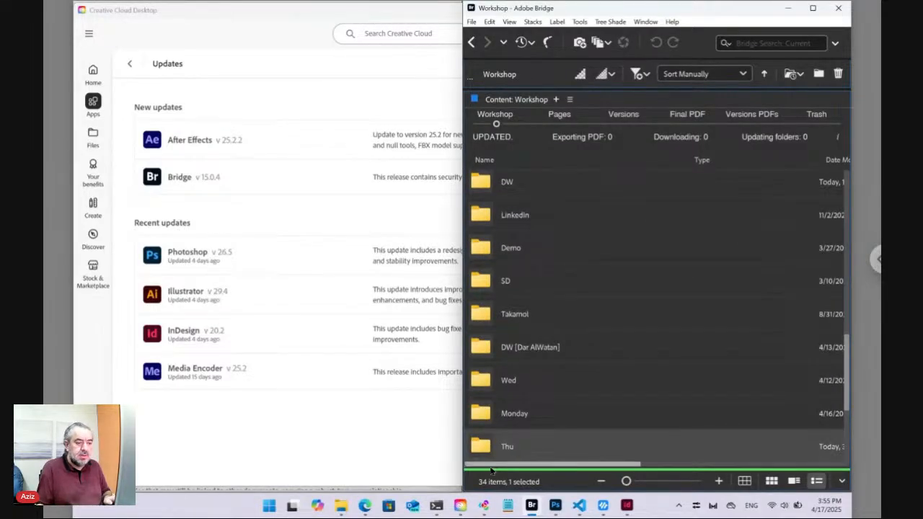
Open the Thu folder and create a new Tree Shade Plain file in it, accepting the proposed naming command.
double_click(485, 449)
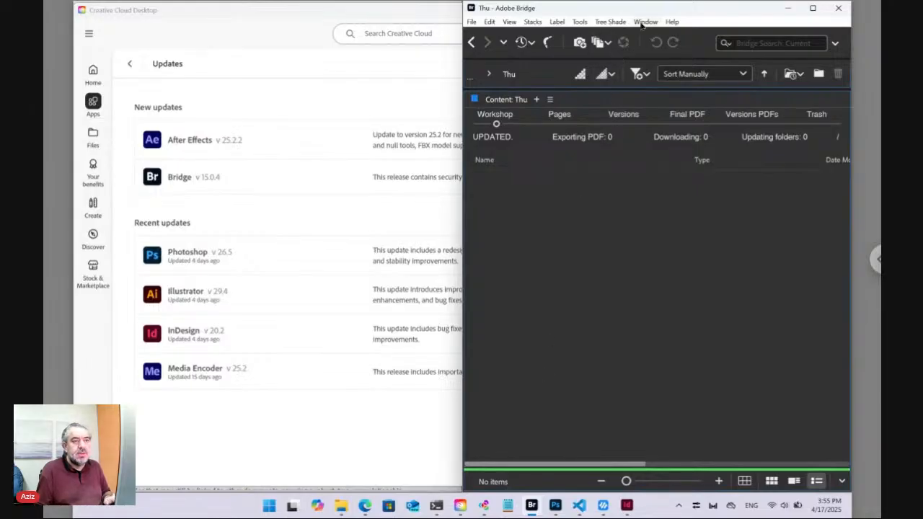
left_click(617, 23)
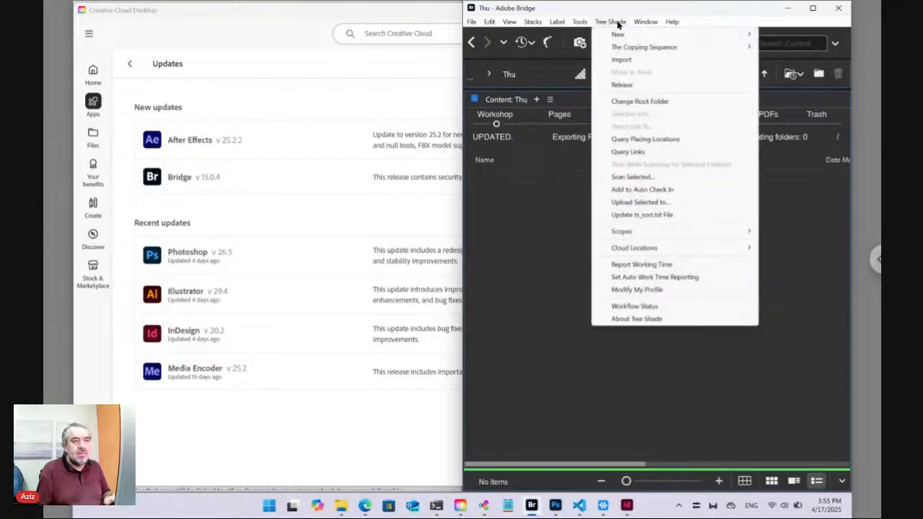
mouse_move(620, 37)
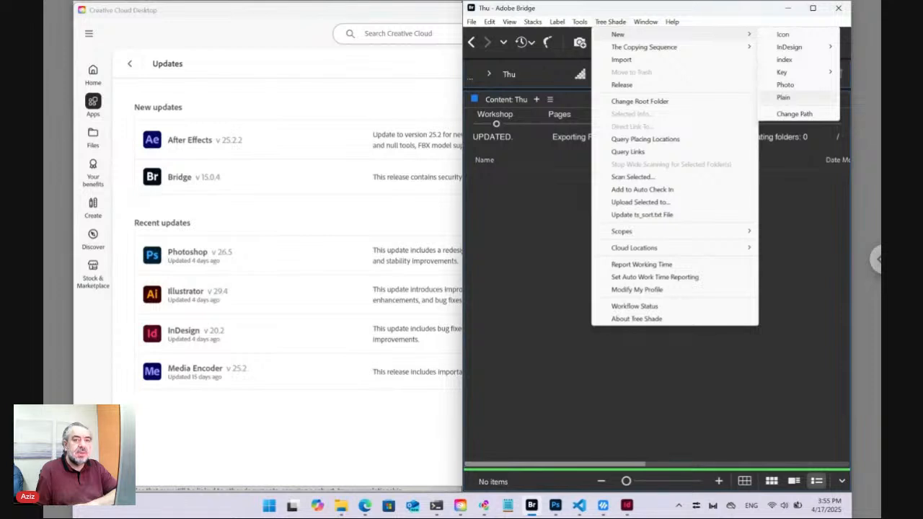
left_click(783, 99)
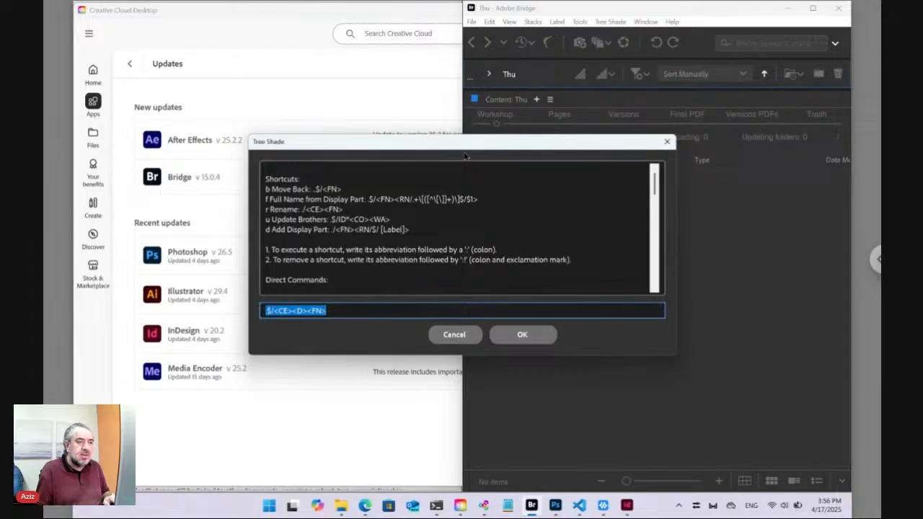
left_click_drag(463, 150, 514, 162)
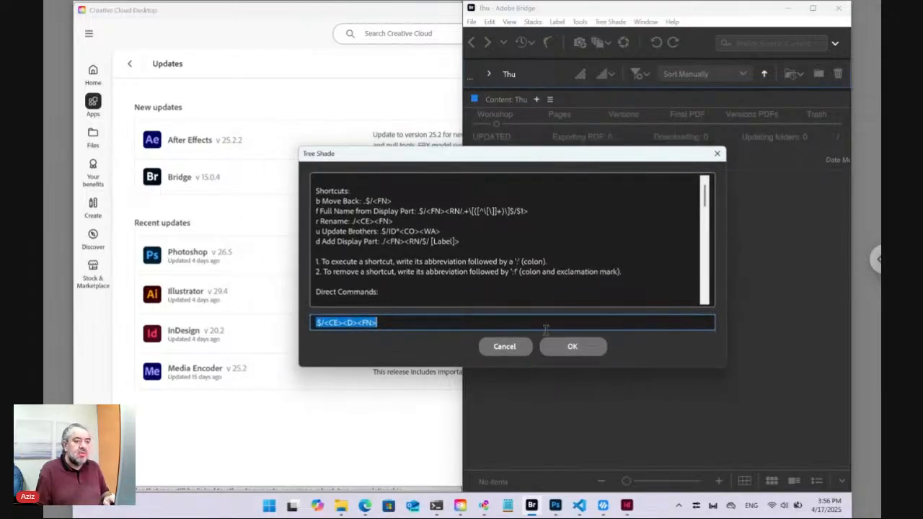
left_click(572, 348)
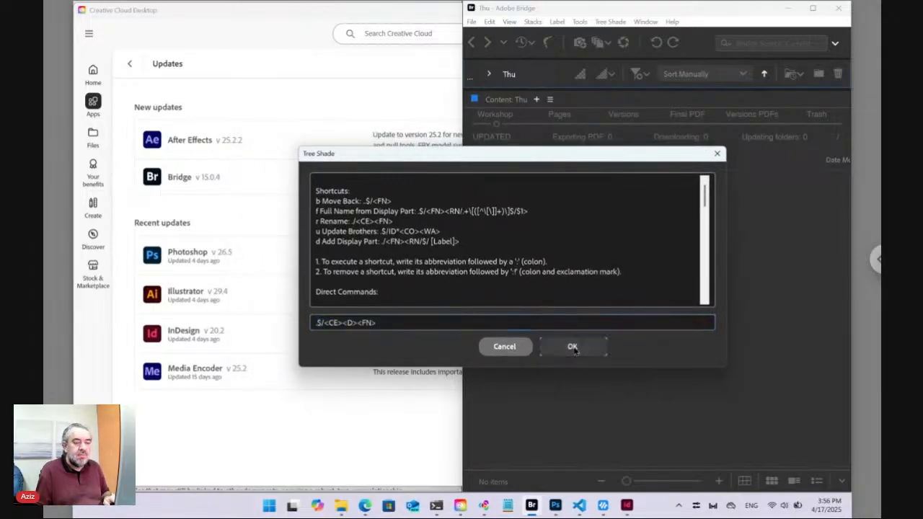
left_click(532, 303)
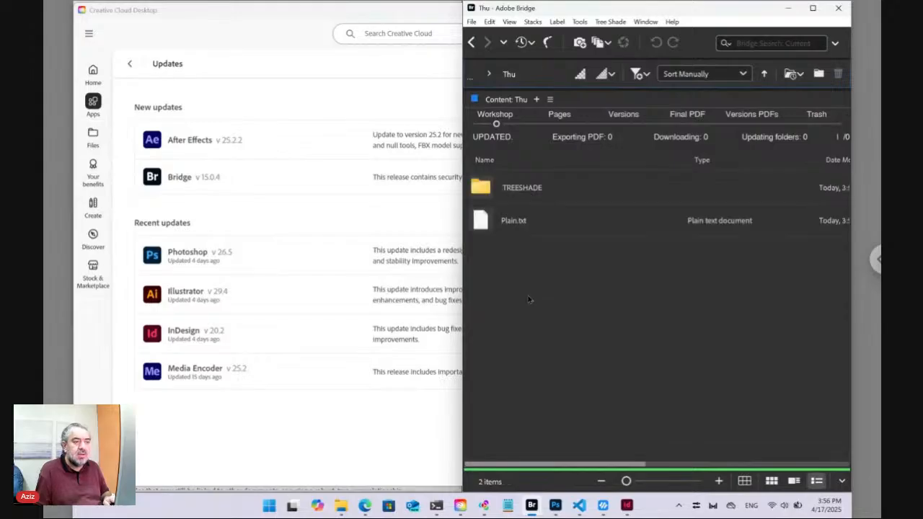
Rename the Plain.txt file in the Thu folder as Links ts_key.txt.
left_click(511, 224)
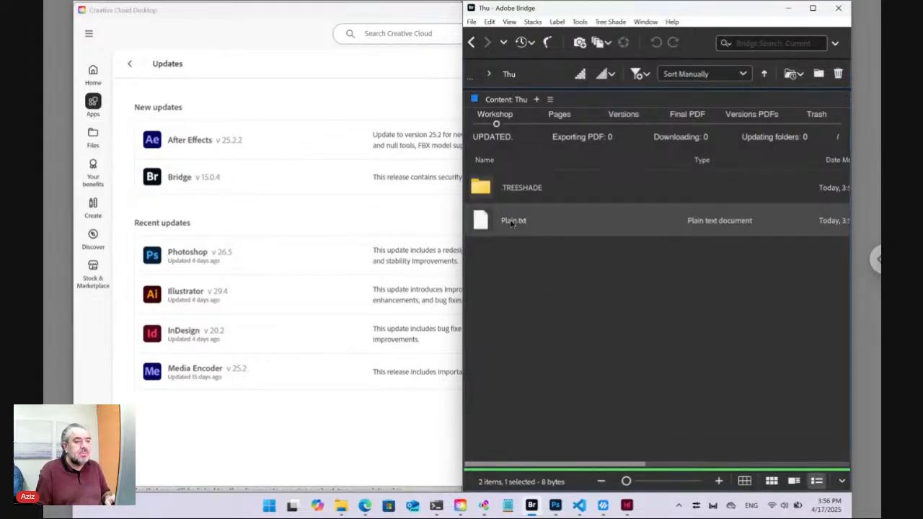
key("F2")
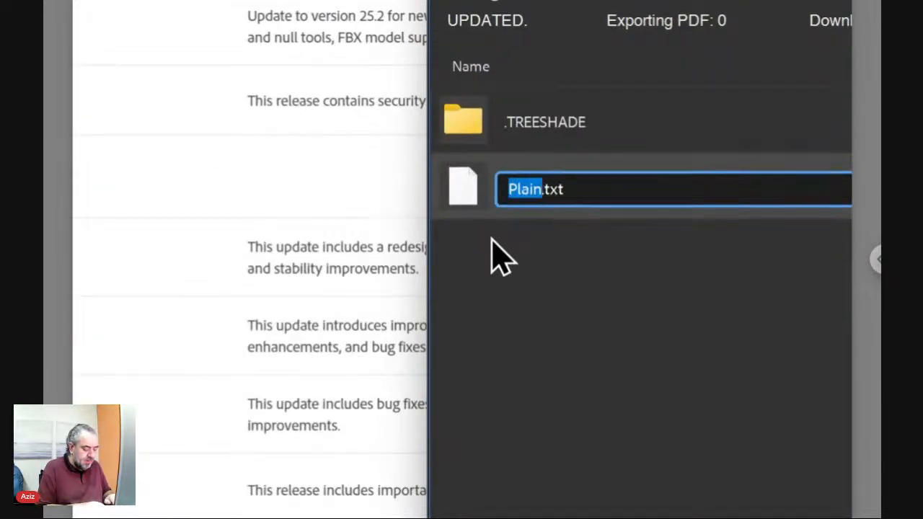
type("Links")
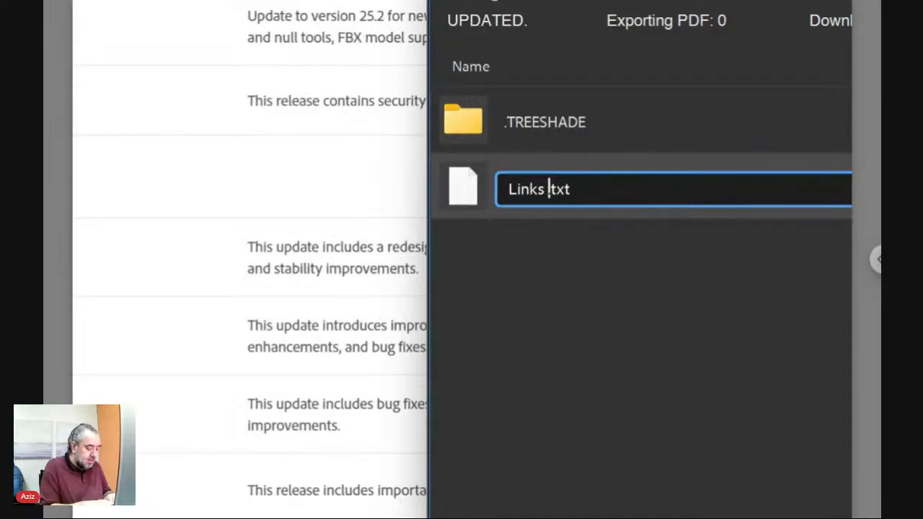
type(" ts_")
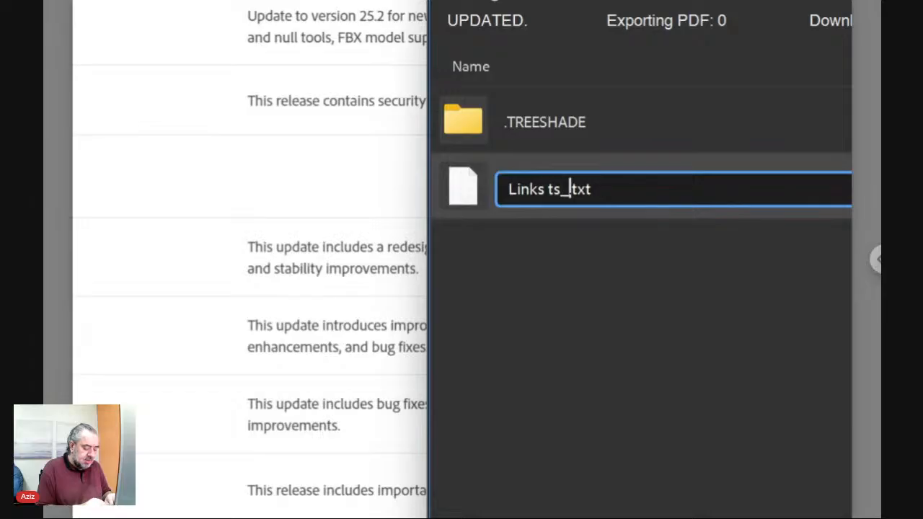
type("key")
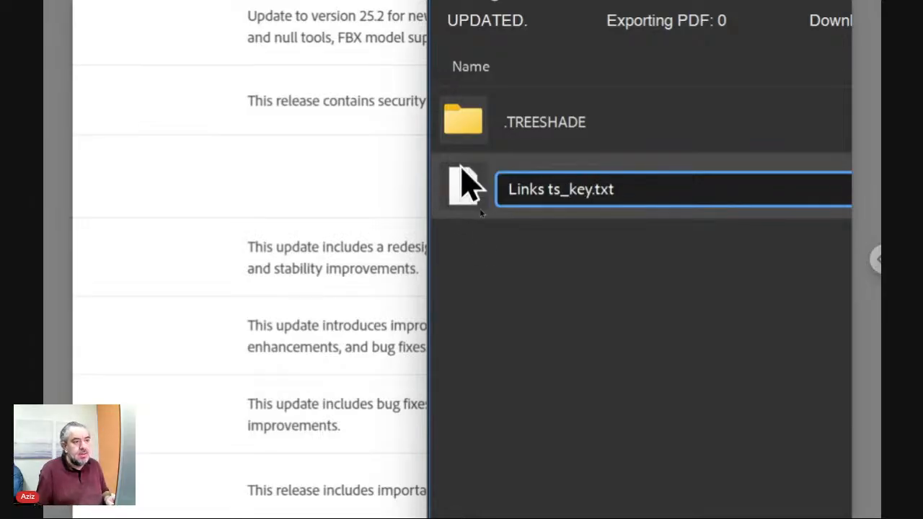
key("Return")
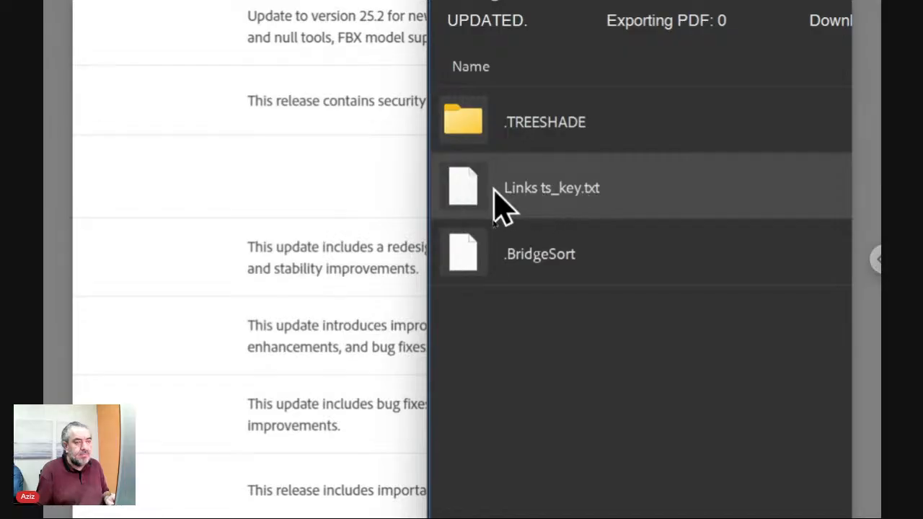
Open Links ts_key.txt in the Tree Shade content editor, replace its text with "Submit:./", and save it.
double_click(466, 185)
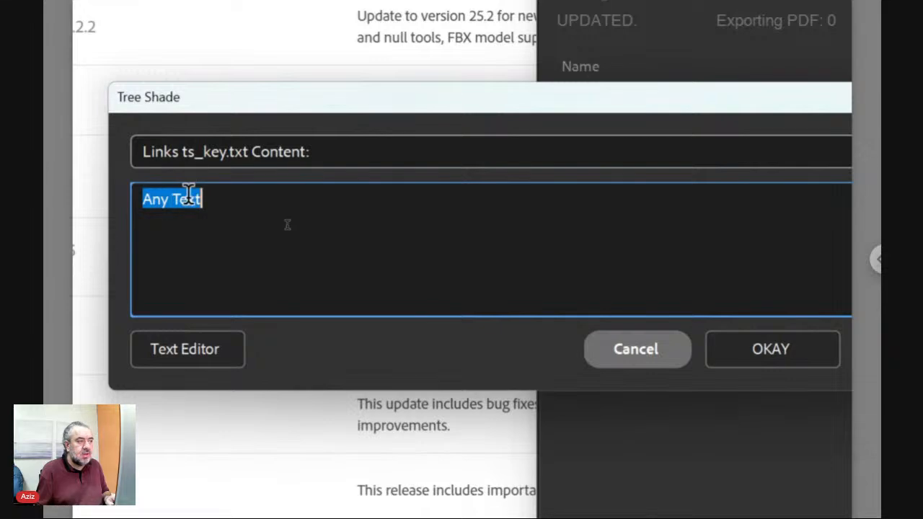
double_click(164, 199)
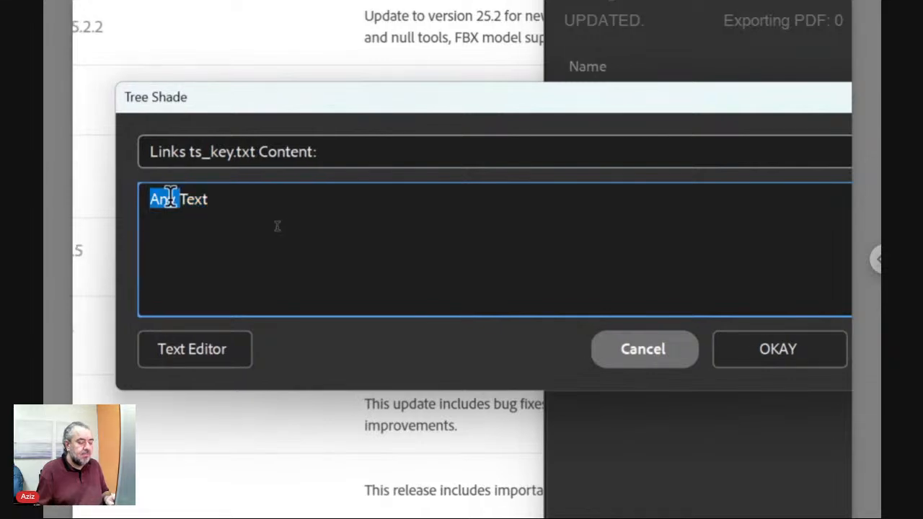
key("ctrl+a")
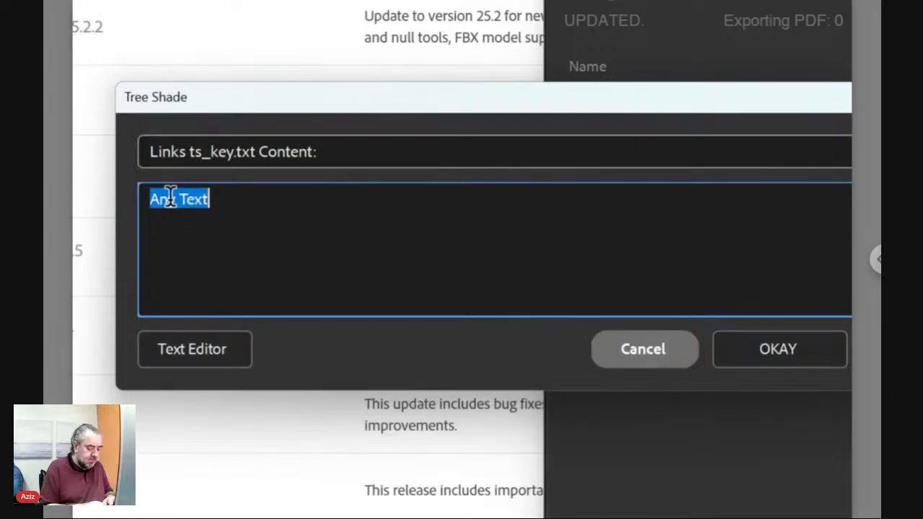
type("Bu")
key("BackSpace")
key("BackSpace")
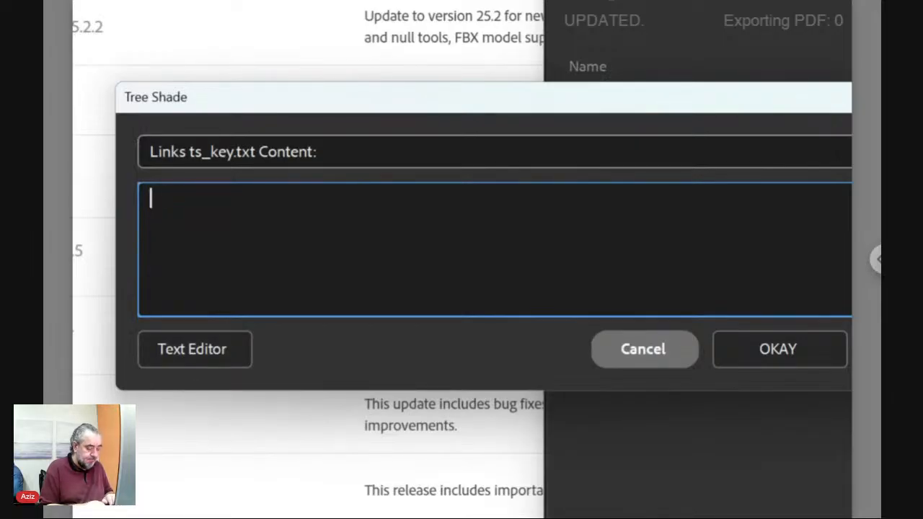
type("Submit")
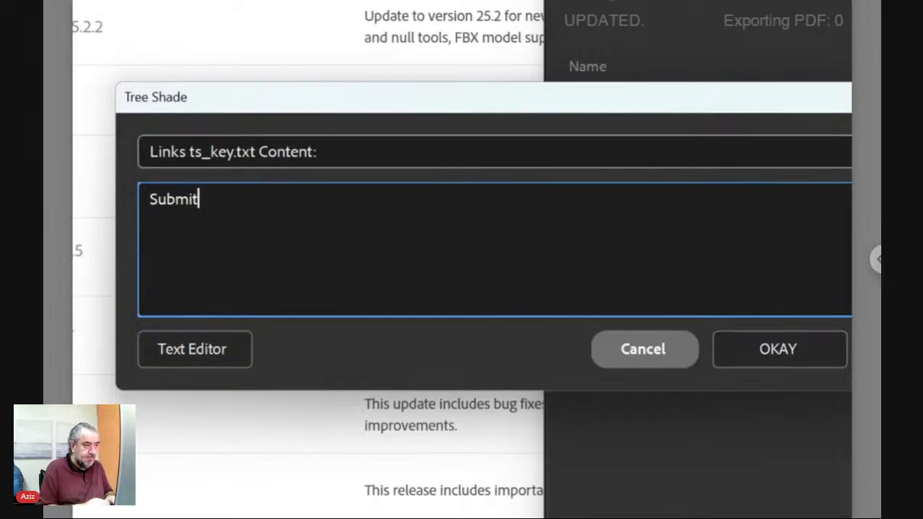
type(":")
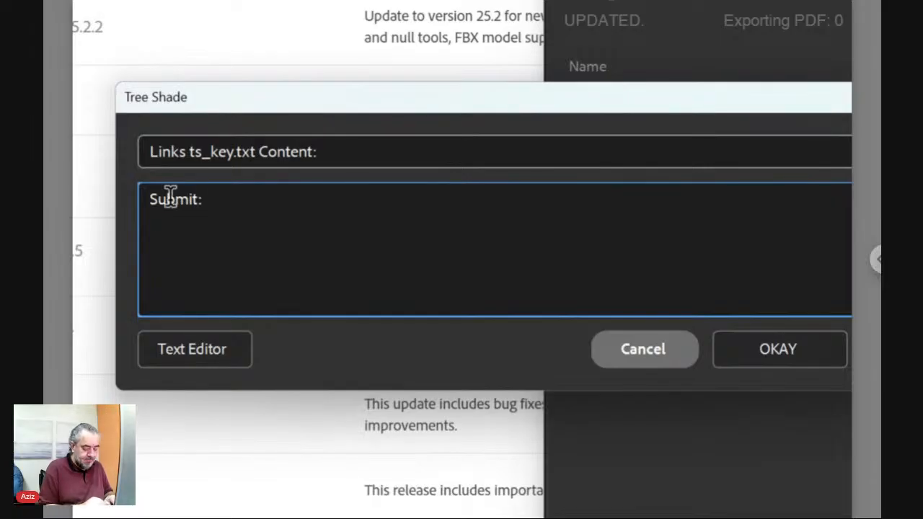
type("/")
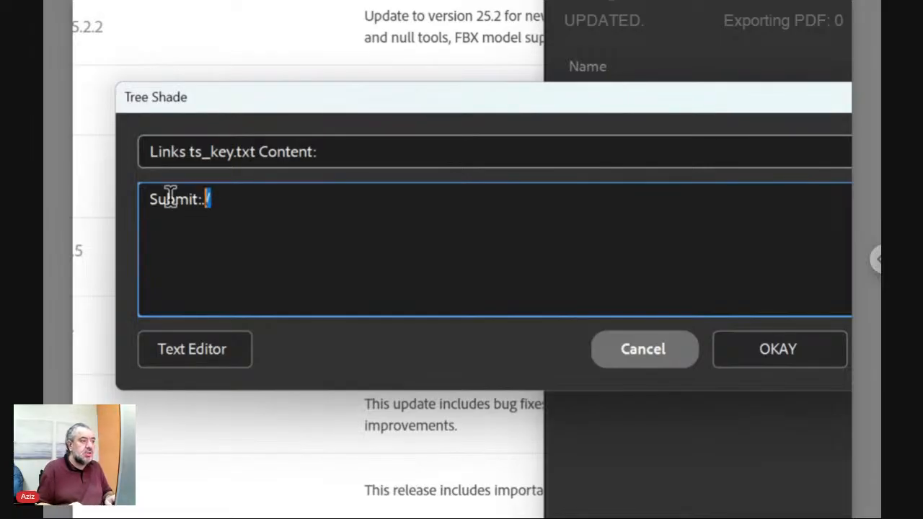
key("shift+Left")
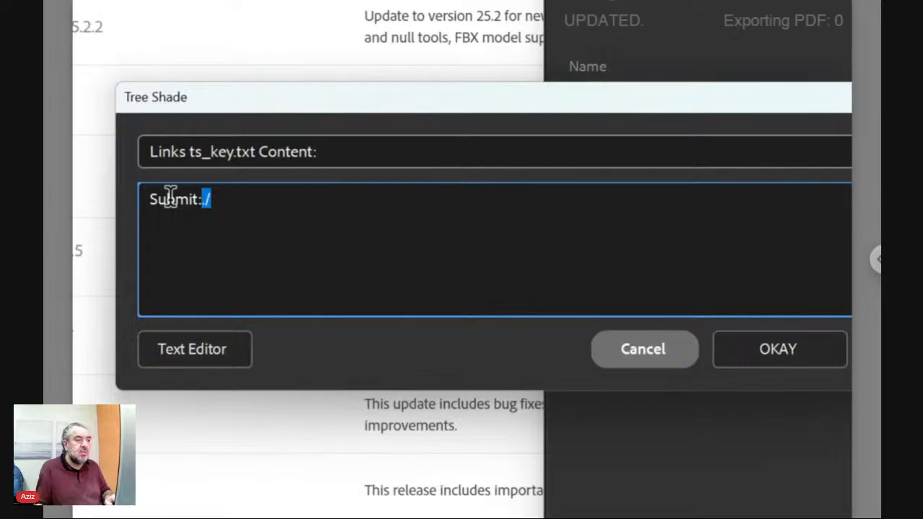
left_click(750, 353)
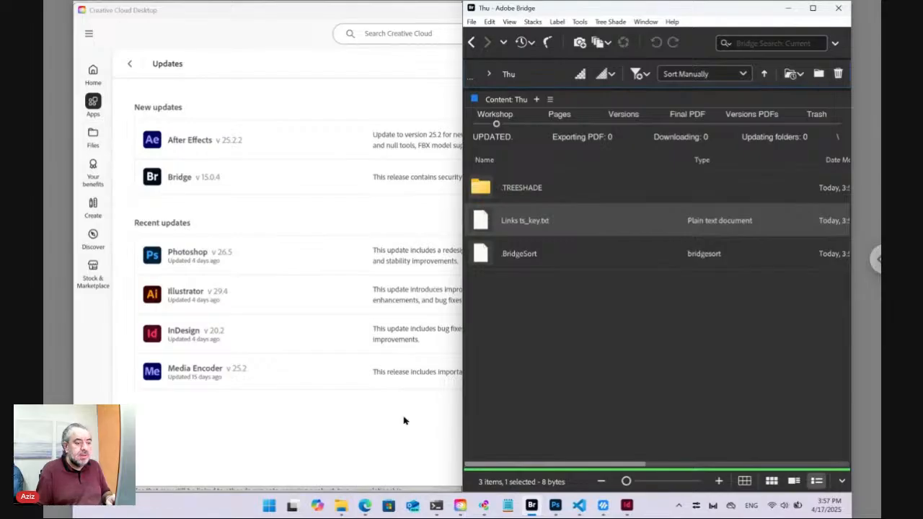
Look up the ngrok forwarding address in Windows PowerShell and load ts.daralwatan.com.sa/Thu in a new Edge tab.
left_click(437, 505)
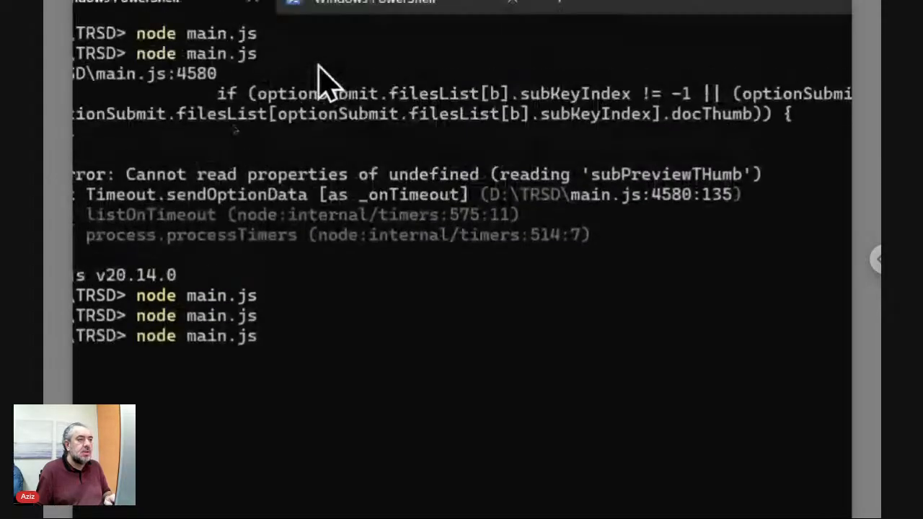
left_click(361, 41)
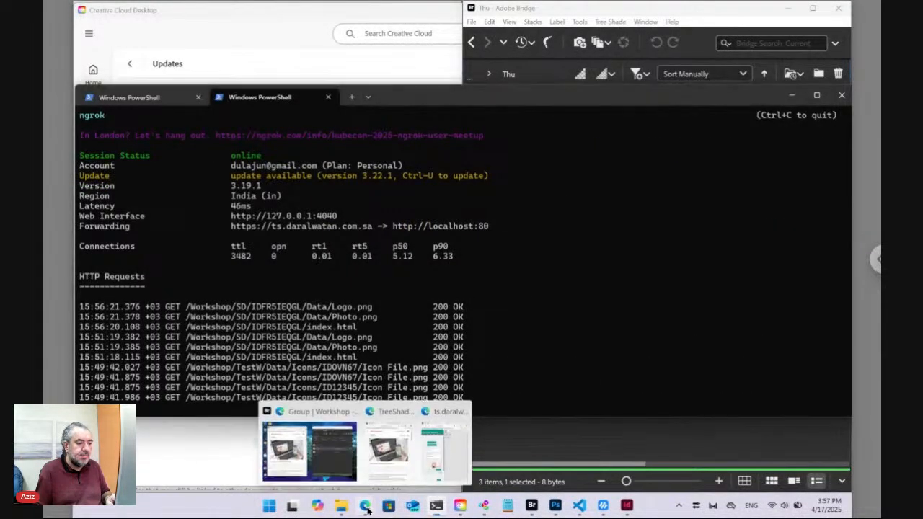
left_click(321, 462)
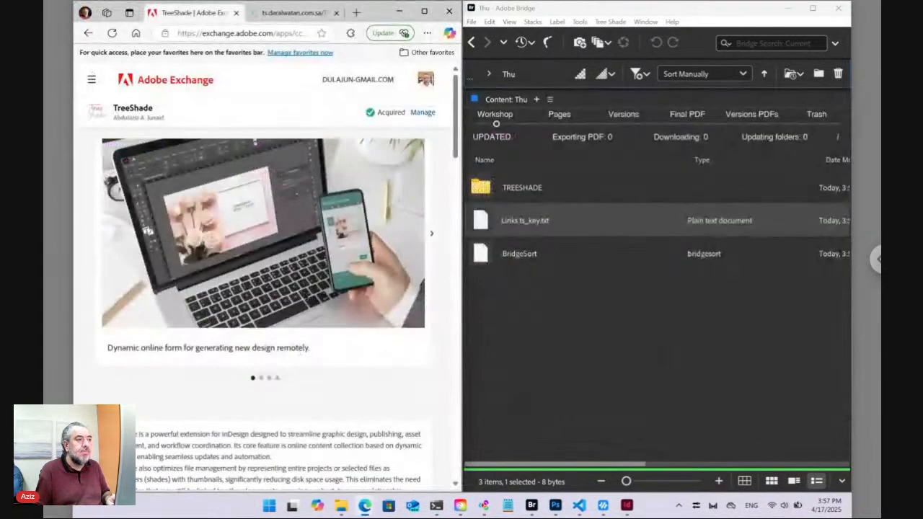
left_click(357, 13)
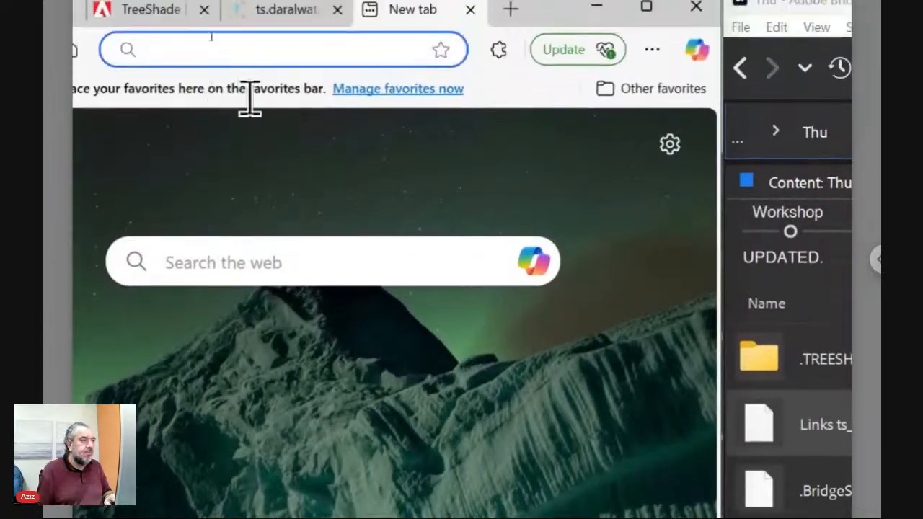
type("ts.")
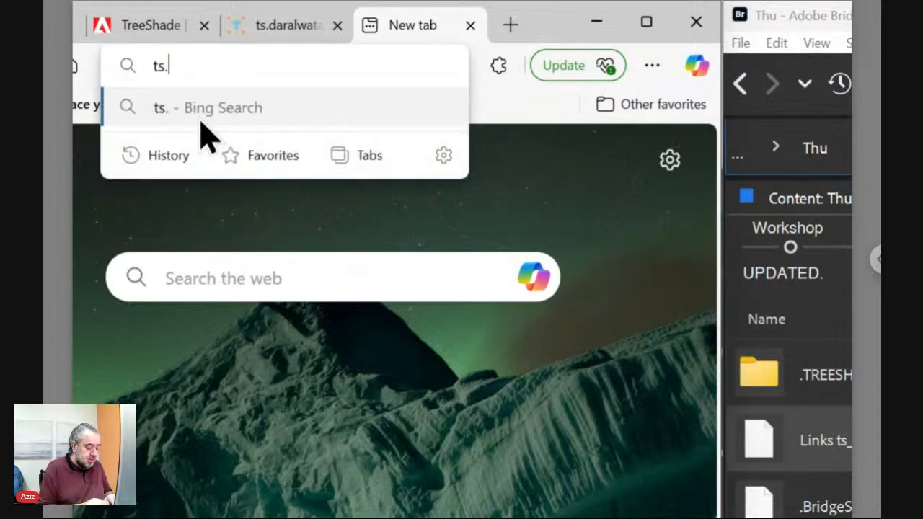
type("daralwa")
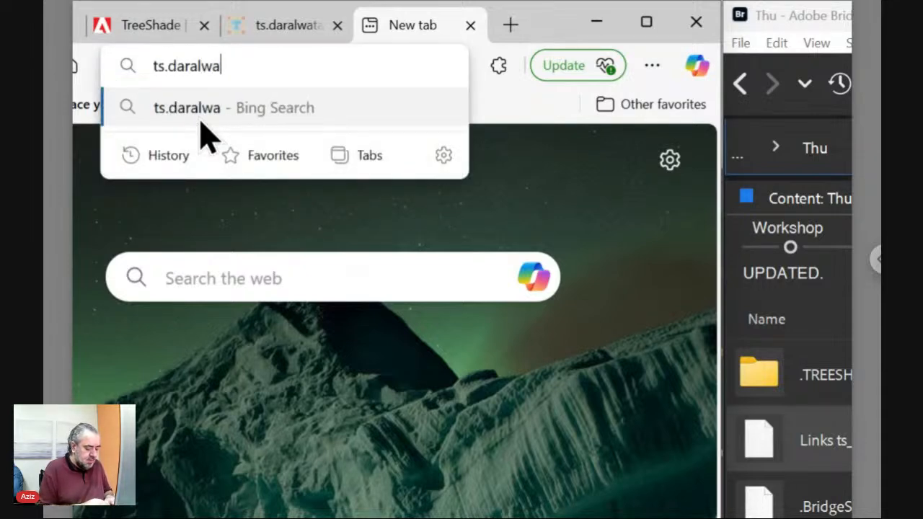
type("tan.com.")
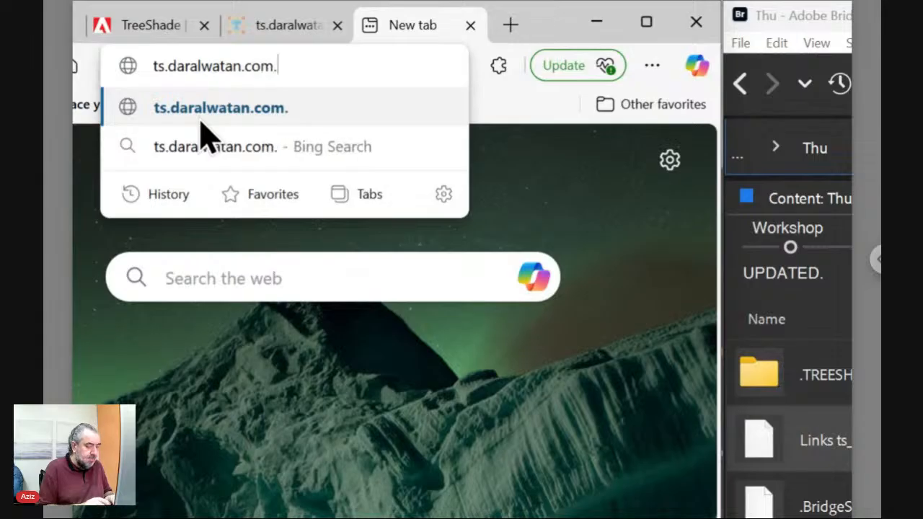
type("sa")
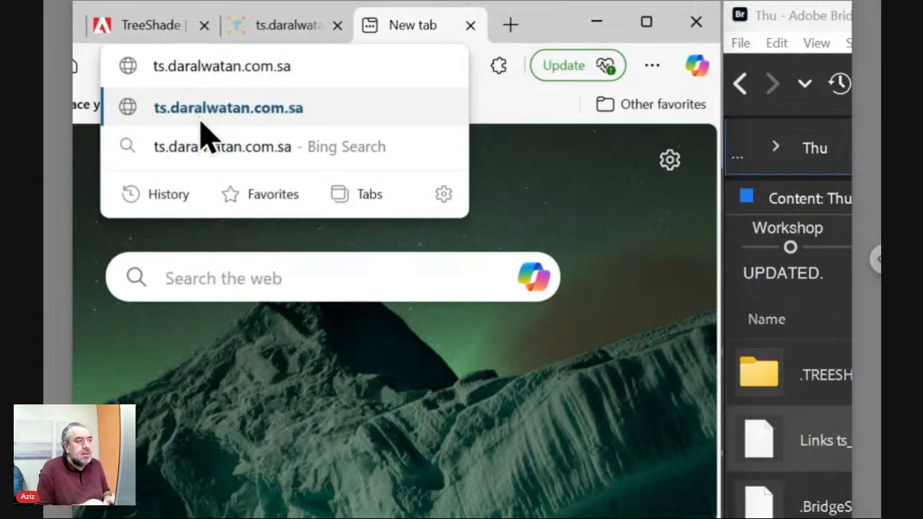
type("/")
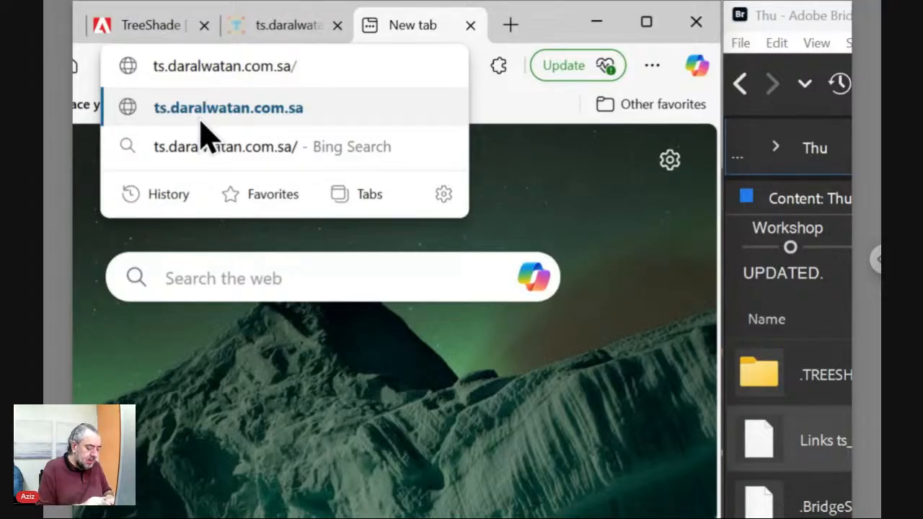
type("Thu")
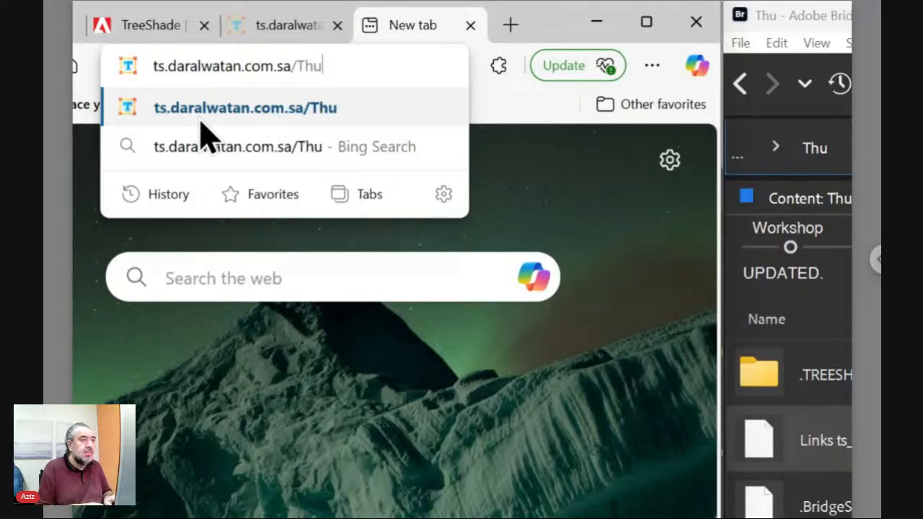
key("Return")
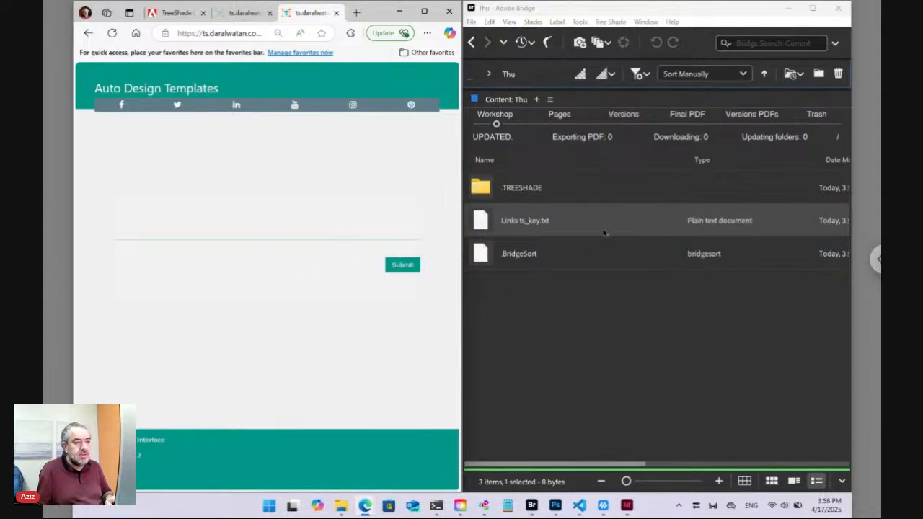
Switch to Adobe Bridge and go to the Links folder belonging to Links ts_key.txt using Select Adjacent.
left_click(561, 296)
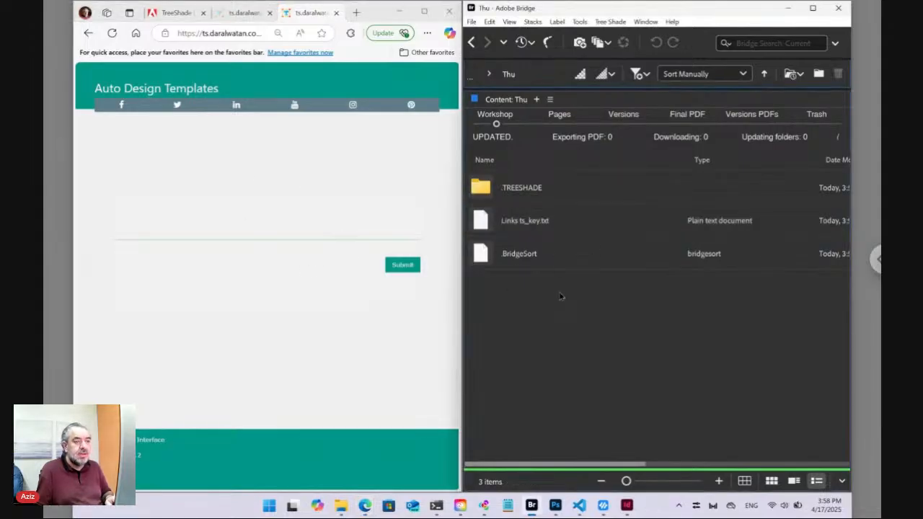
left_click(489, 226)
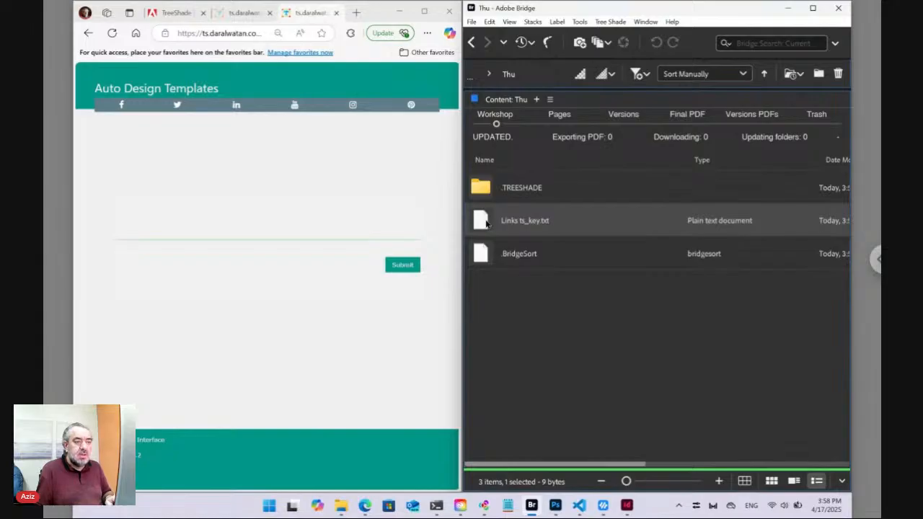
right_click(486, 224)
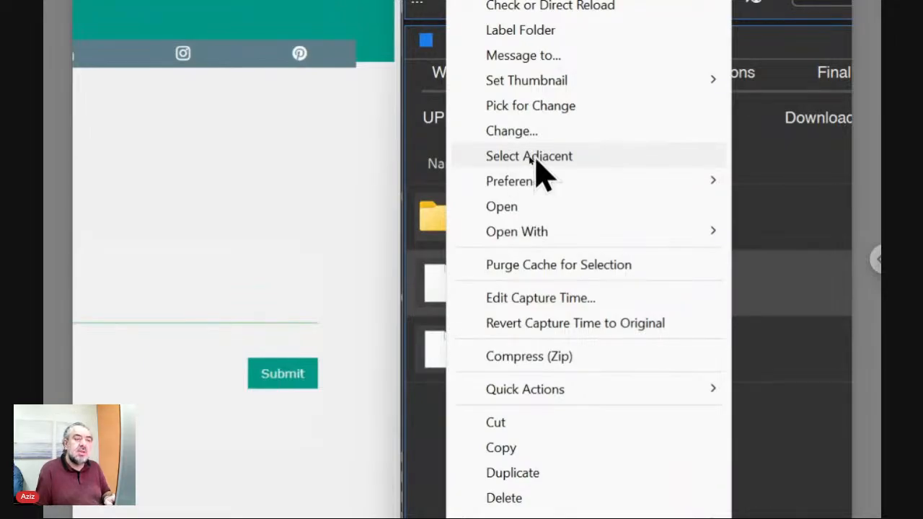
left_click(531, 157)
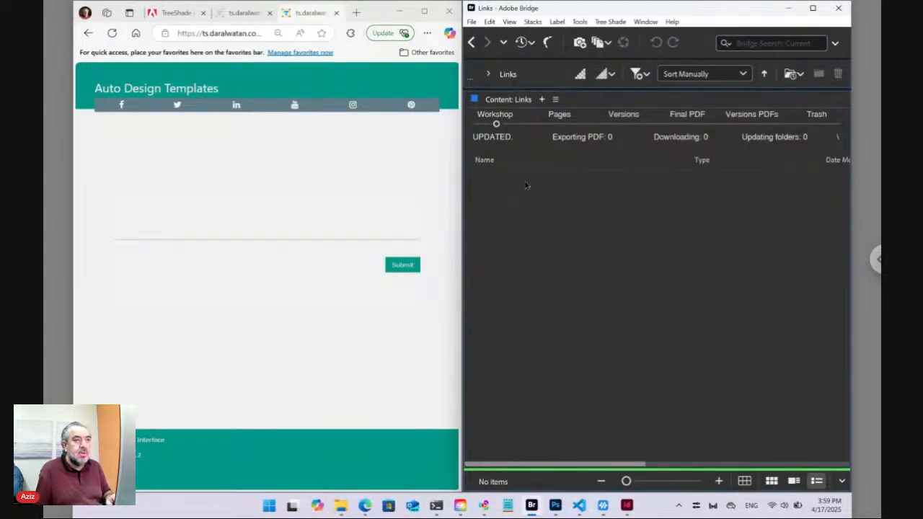
Create Photos.txt in the Links folder from the Plain template, keeping the default naming command, and go to its Photos folder using Select Adjacent.
left_click(618, 23)
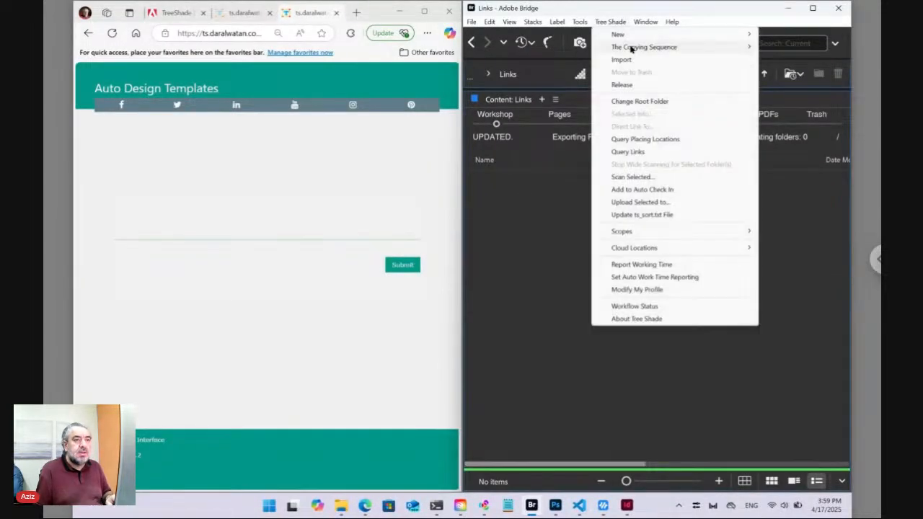
mouse_move(630, 38)
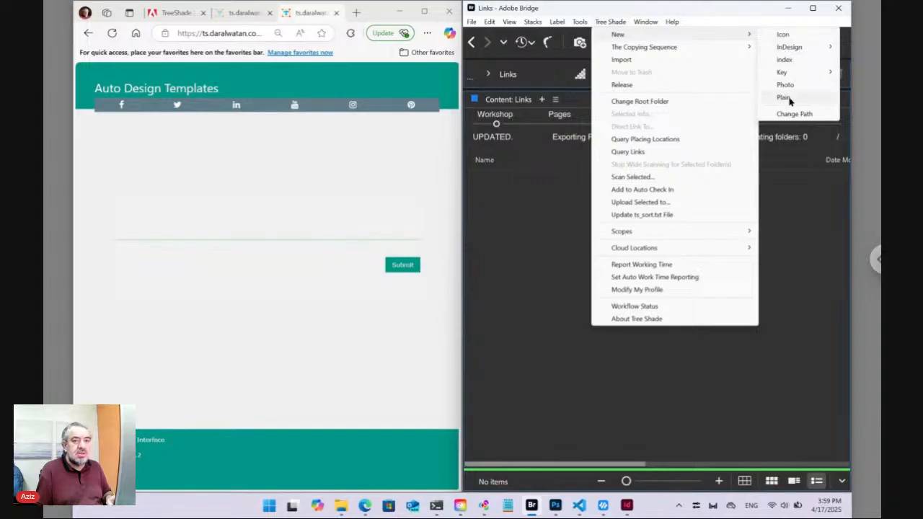
left_click(784, 98)
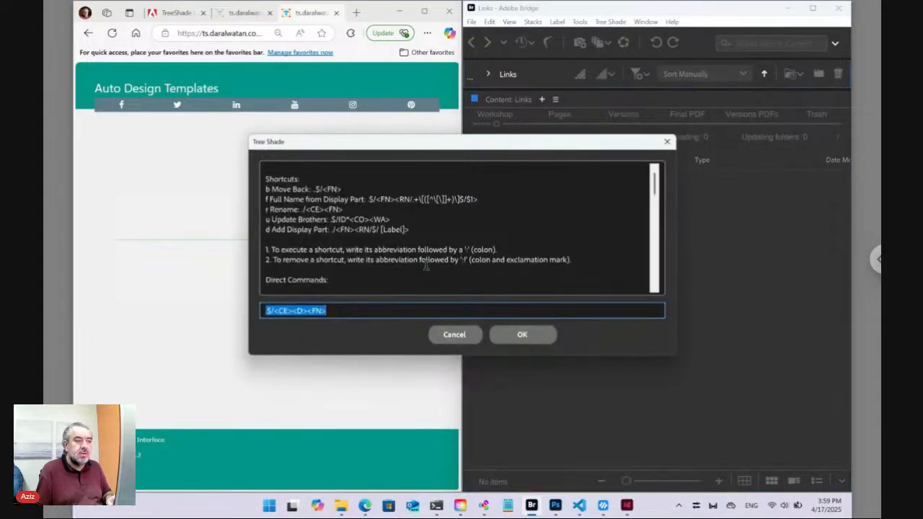
left_click_drag(420, 155, 534, 264)
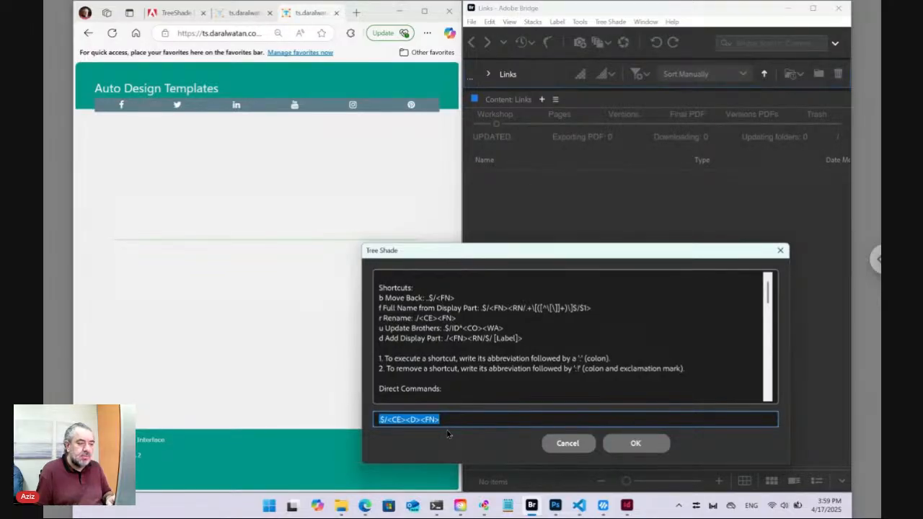
left_click(618, 443)
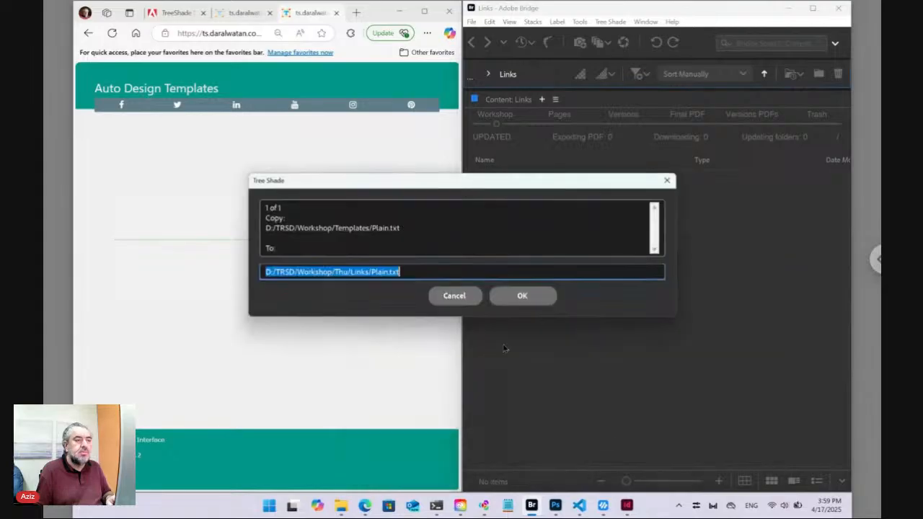
left_click(373, 271)
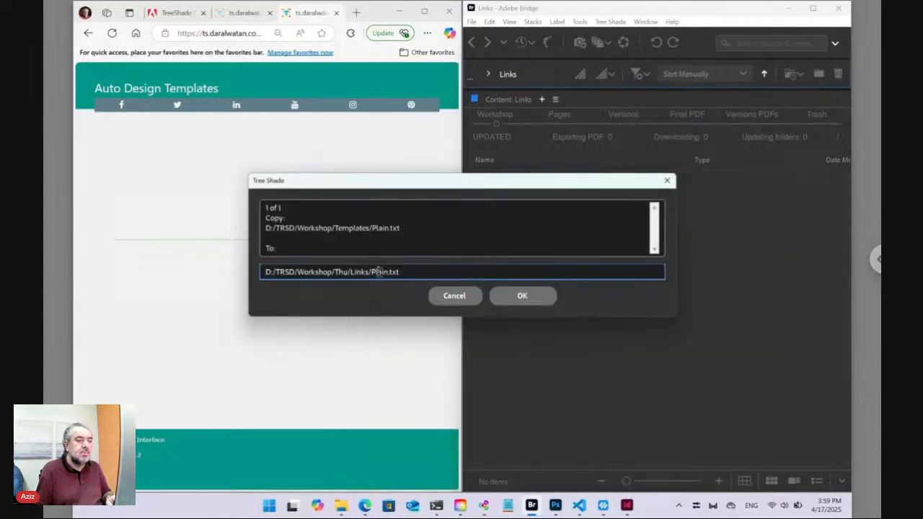
left_click_drag(373, 272, 388, 272)
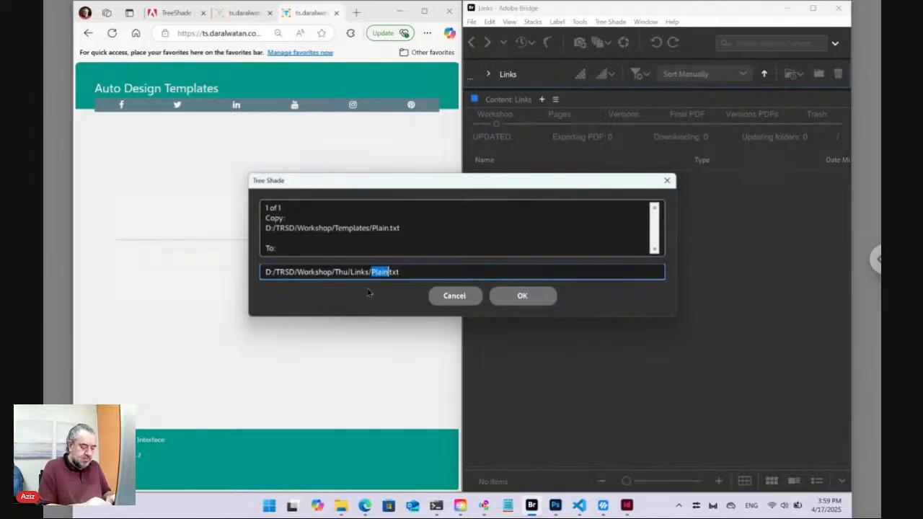
type("Photos")
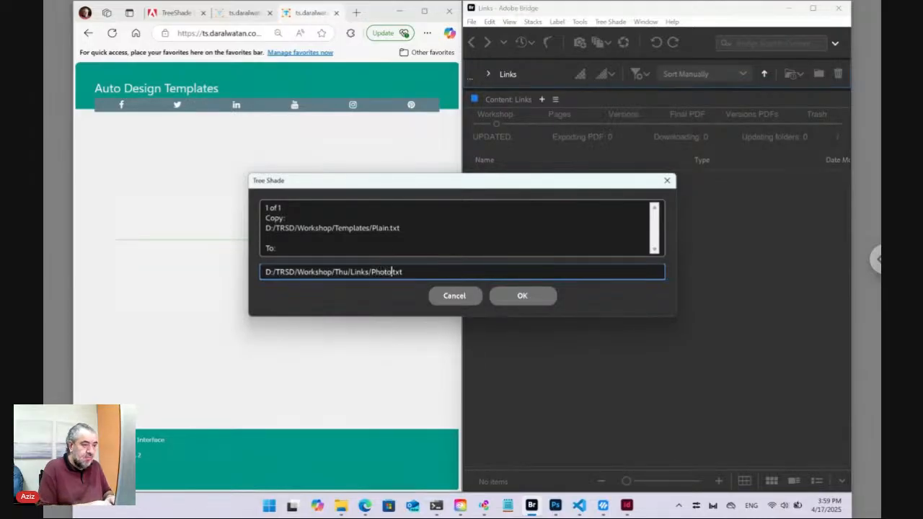
left_click(522, 296)
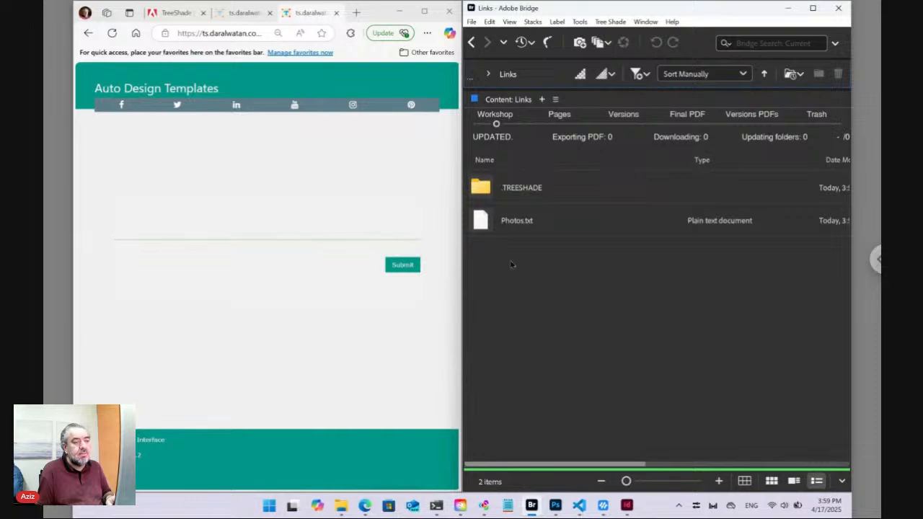
right_click(484, 221)
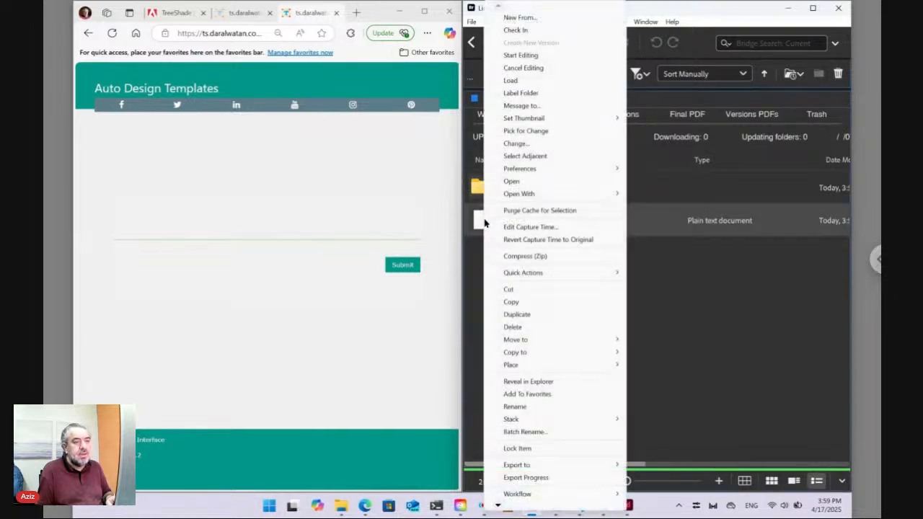
left_click(519, 156)
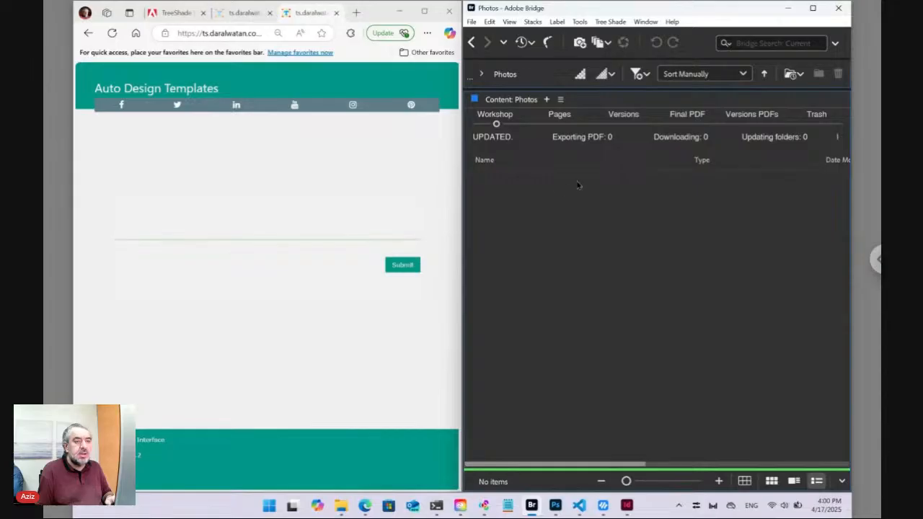
Create a text file from the Plain template in the Photos folder, naming it ID12345 [Label].txt.
left_click(610, 22)
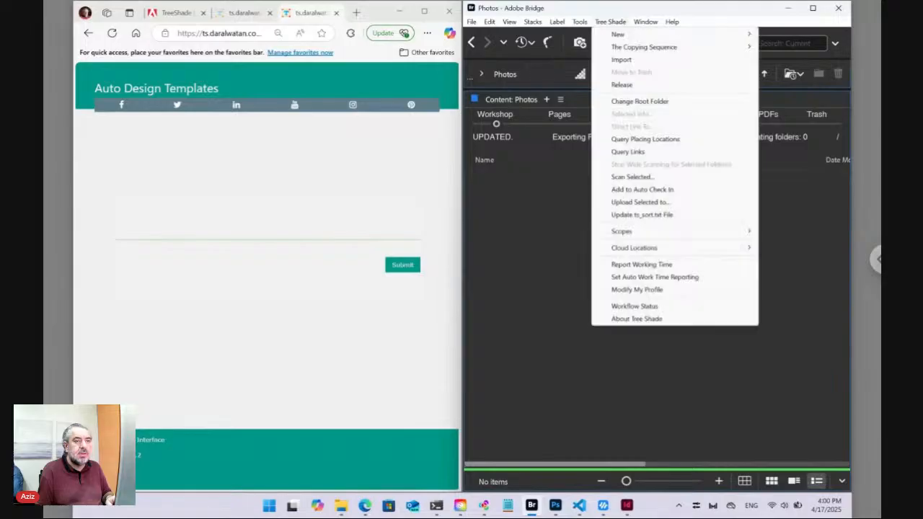
mouse_move(617, 34)
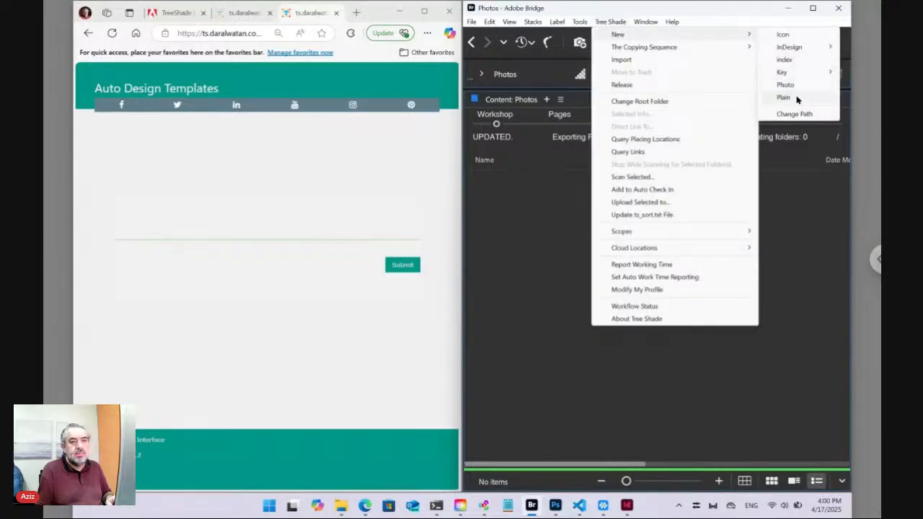
left_click(797, 99)
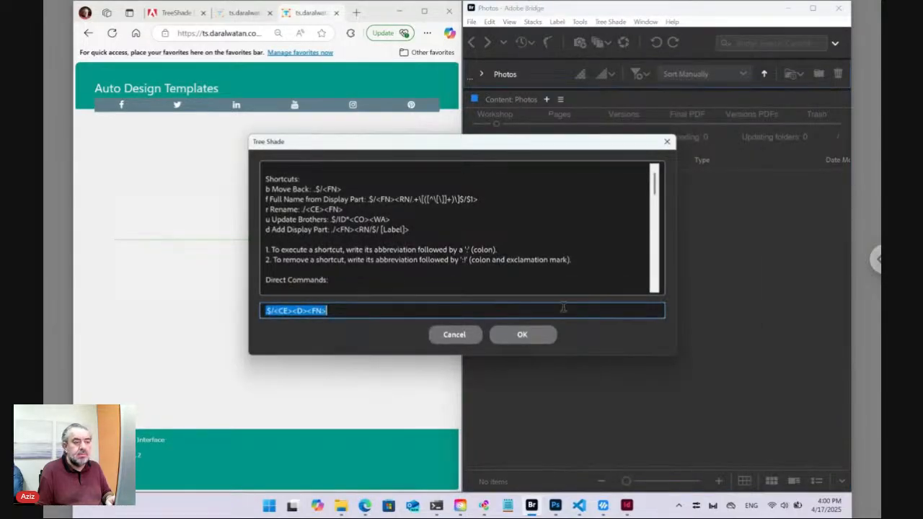
left_click(545, 339)
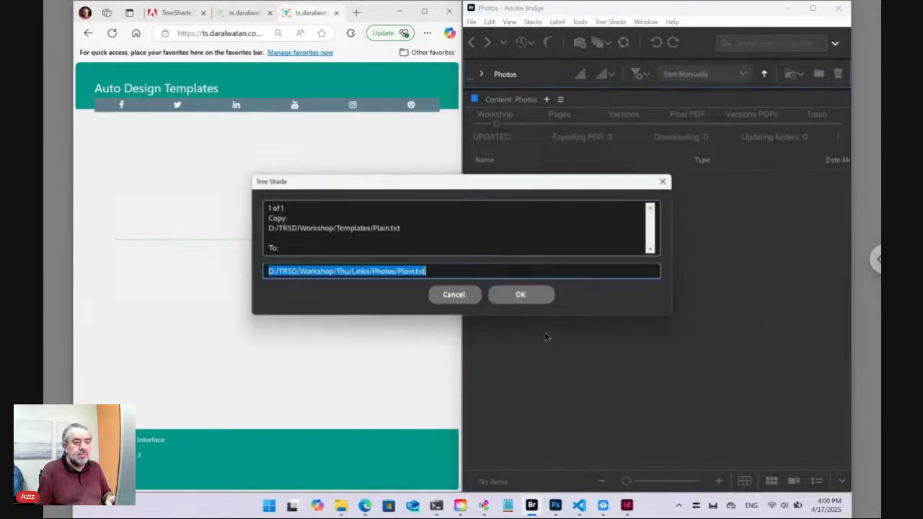
left_click(398, 272)
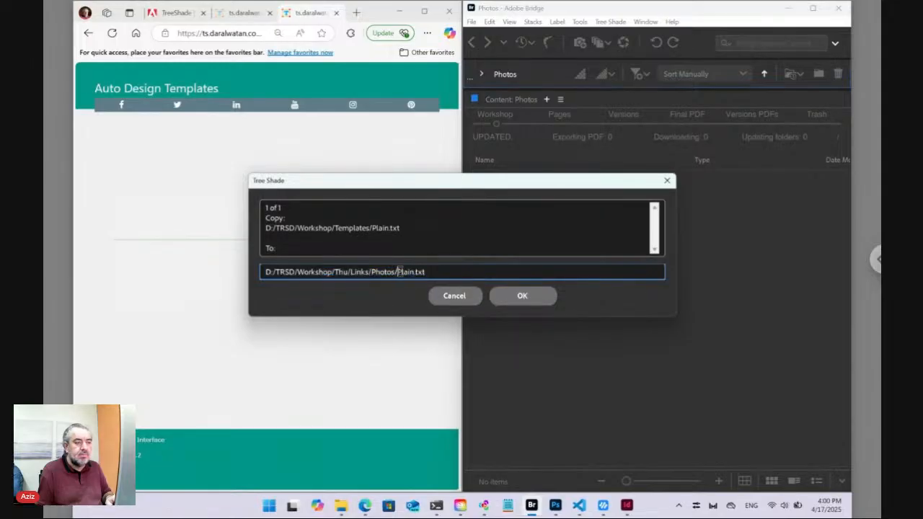
left_click_drag(397, 272, 418, 272)
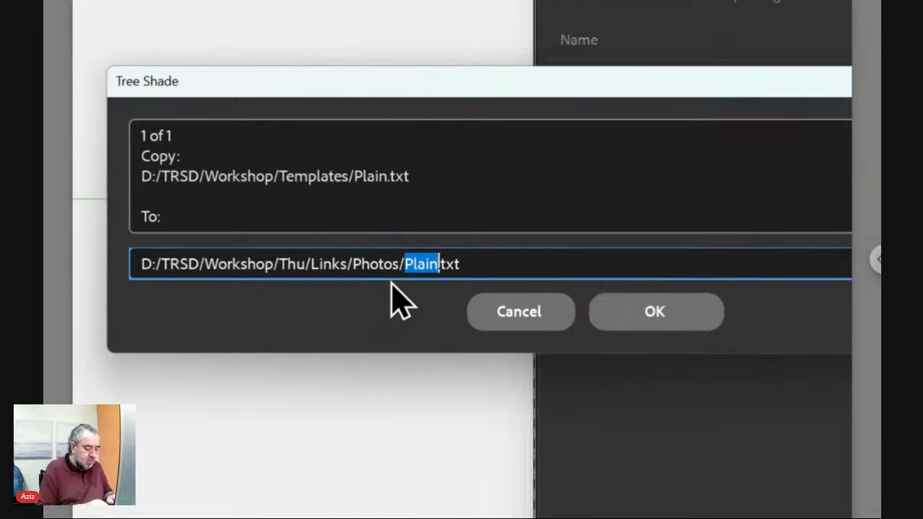
key("BackSpace")
type("ID")
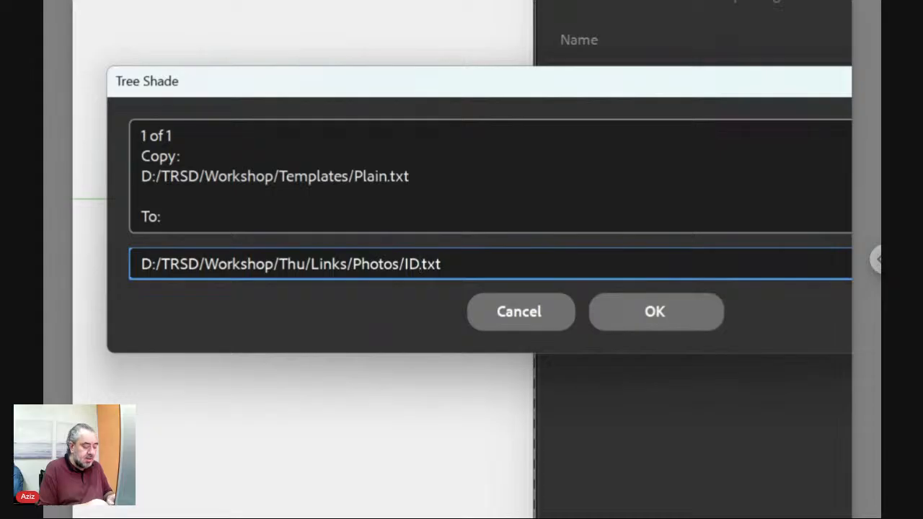
type("1234")
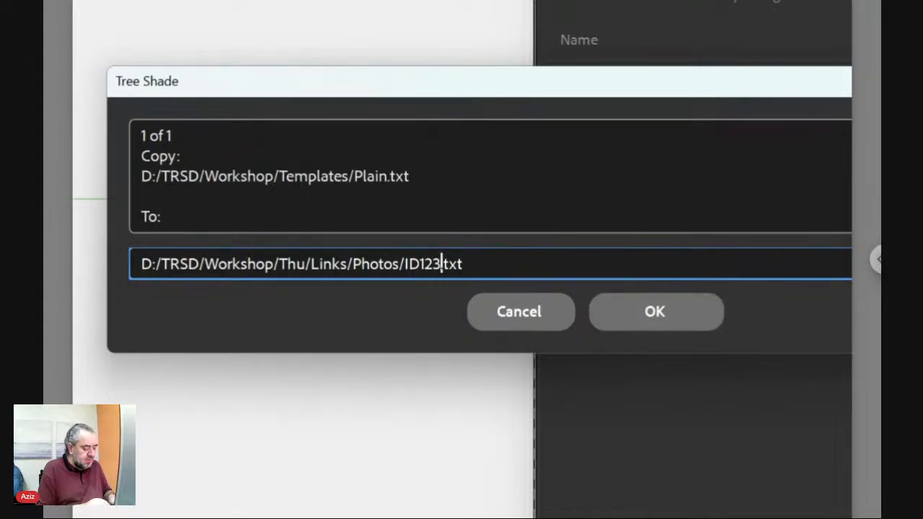
type("5 ")
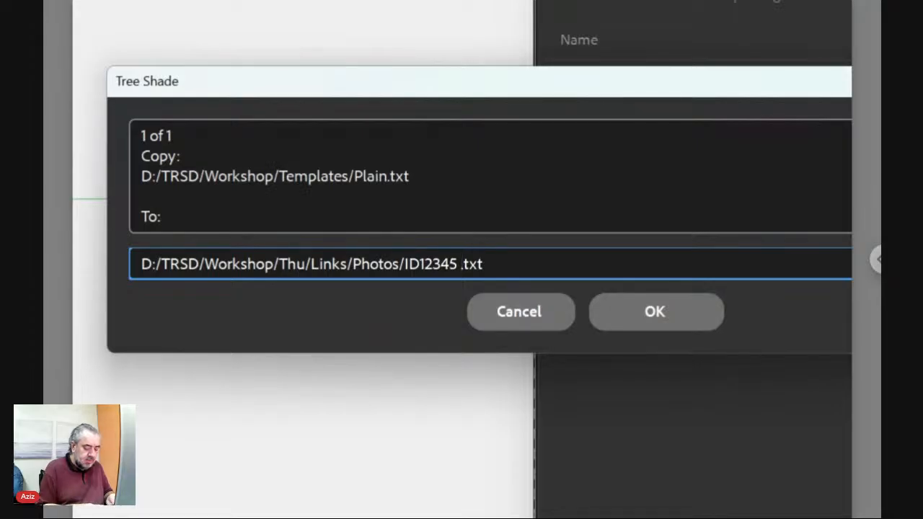
type("[]")
key("Left")
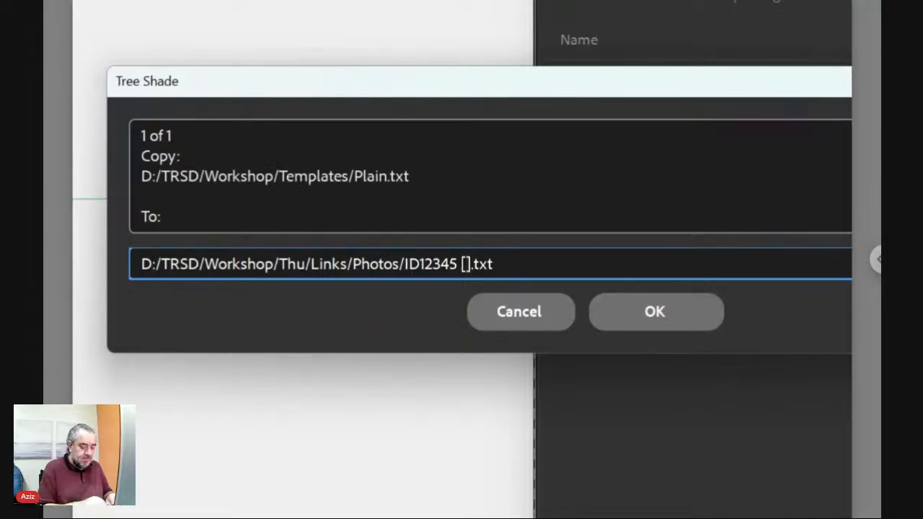
type("Label")
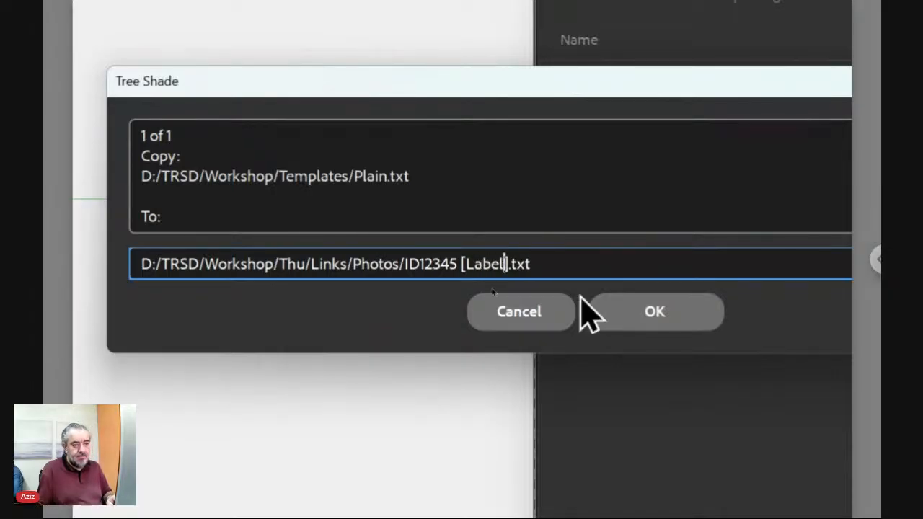
left_click(653, 313)
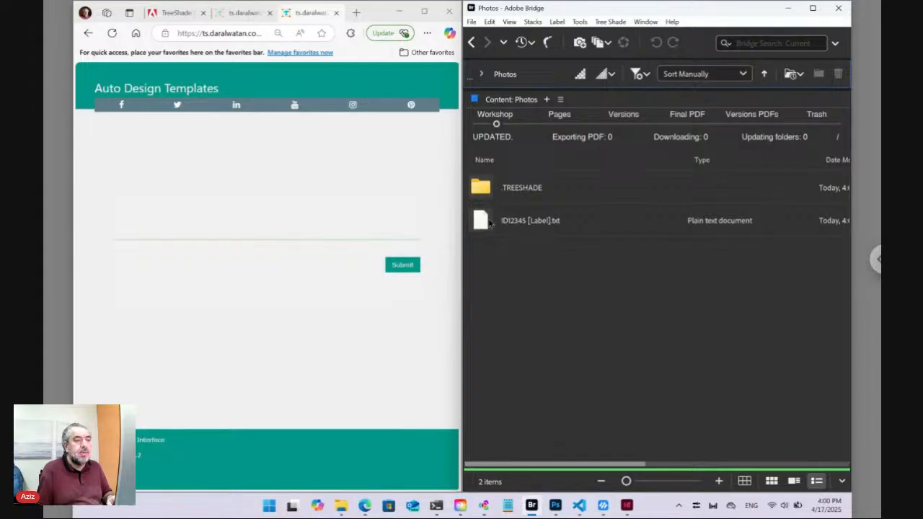
Go to the ID12345 folder belonging to ID12345 [Label].txt using Select Adjacent.
left_click(486, 224)
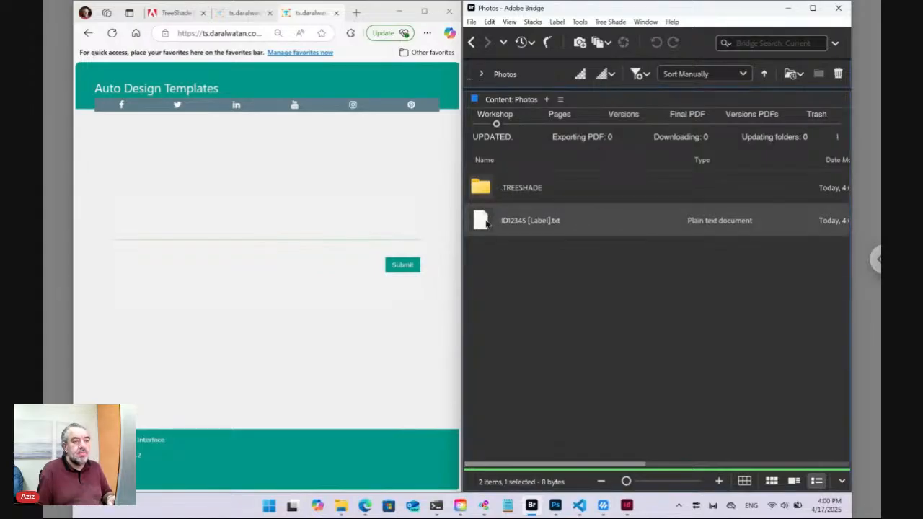
right_click(487, 223)
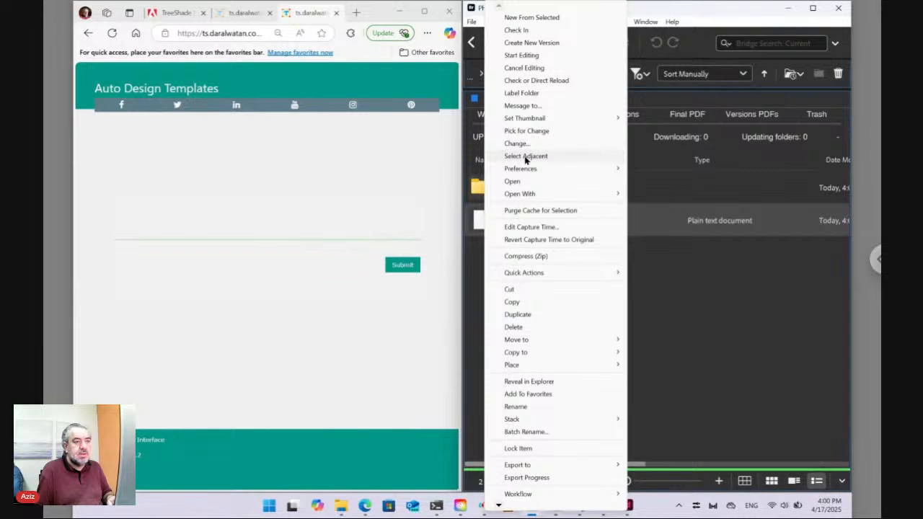
left_click(526, 157)
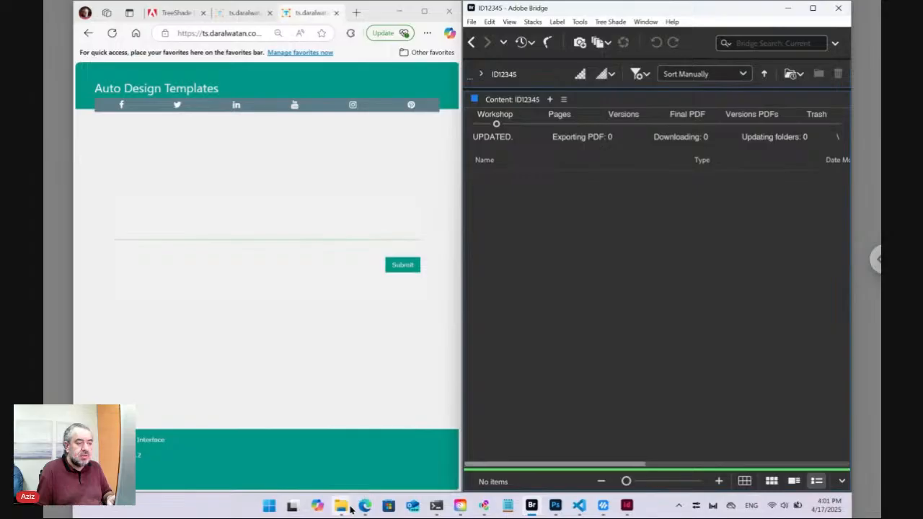
Copy the pexels JPEG ending in 30320202 from the Downloads folder in File Explorer and paste it into the ID12345 folder in Adobe Bridge.
mouse_move(346, 507)
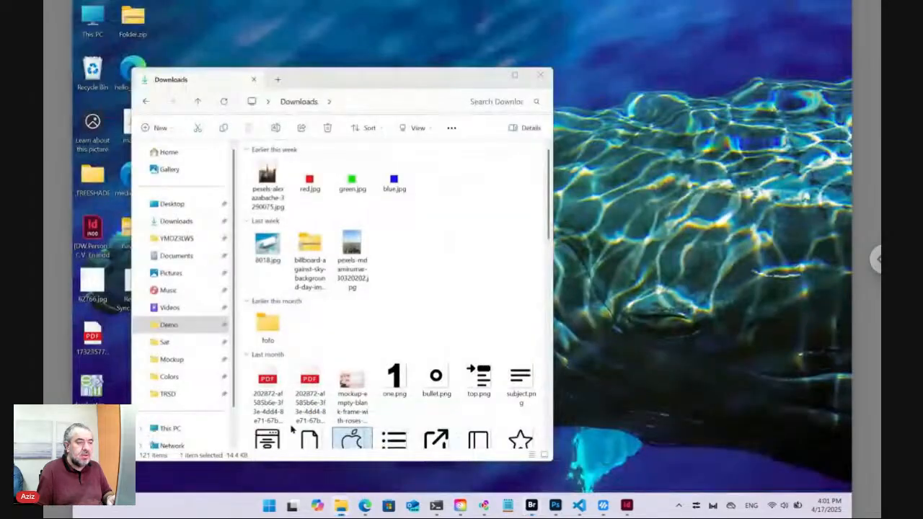
left_click(273, 453)
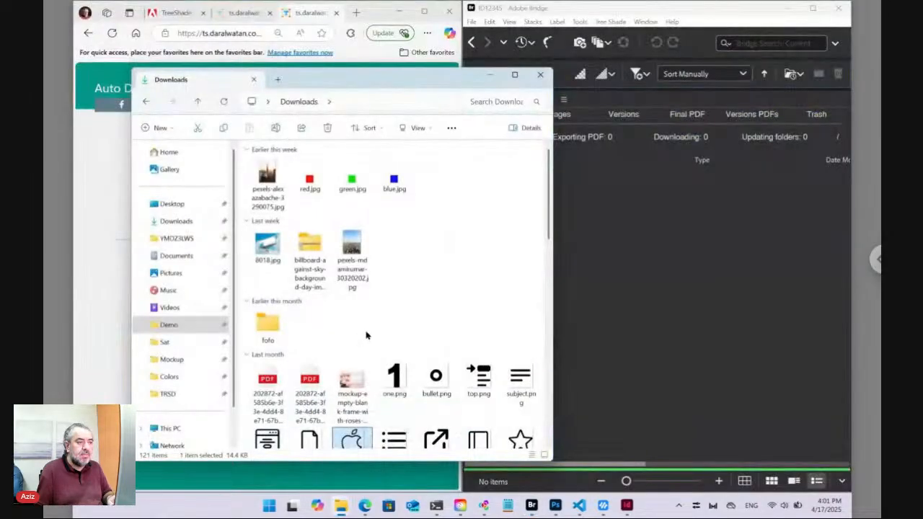
left_click(355, 383)
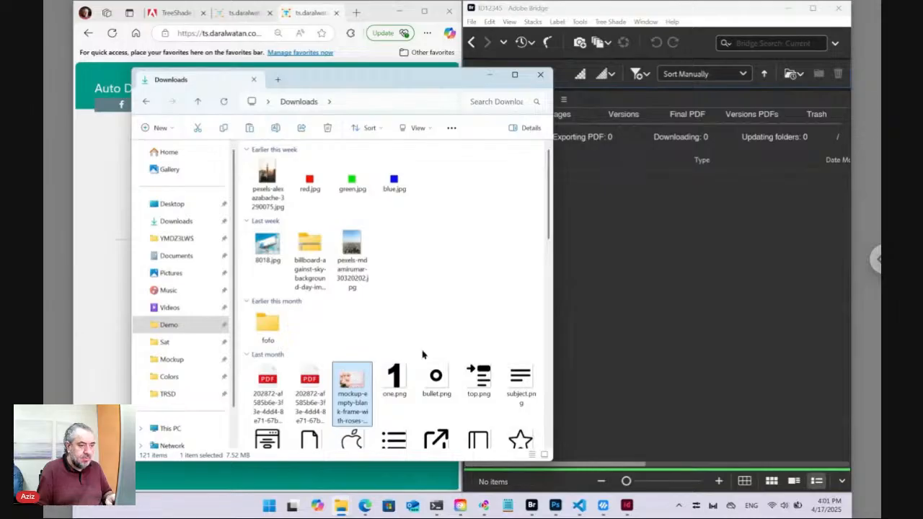
left_click(354, 249)
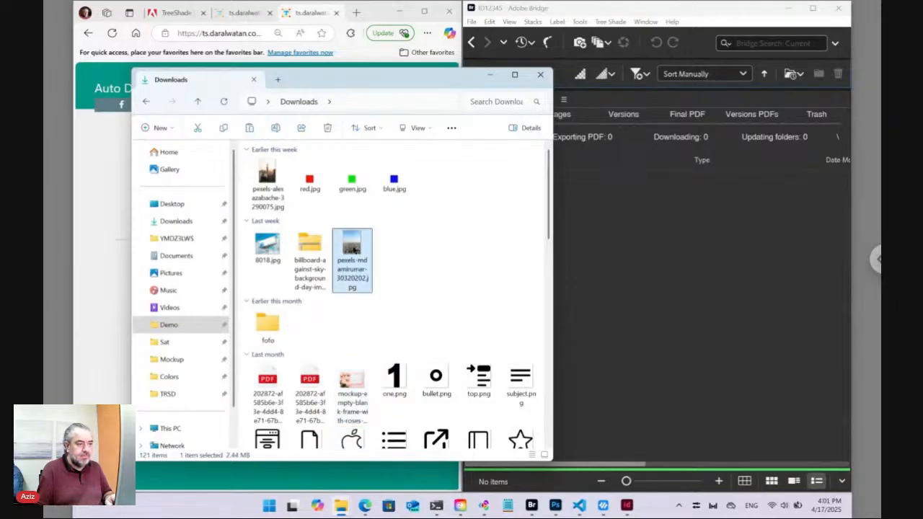
left_click(606, 273)
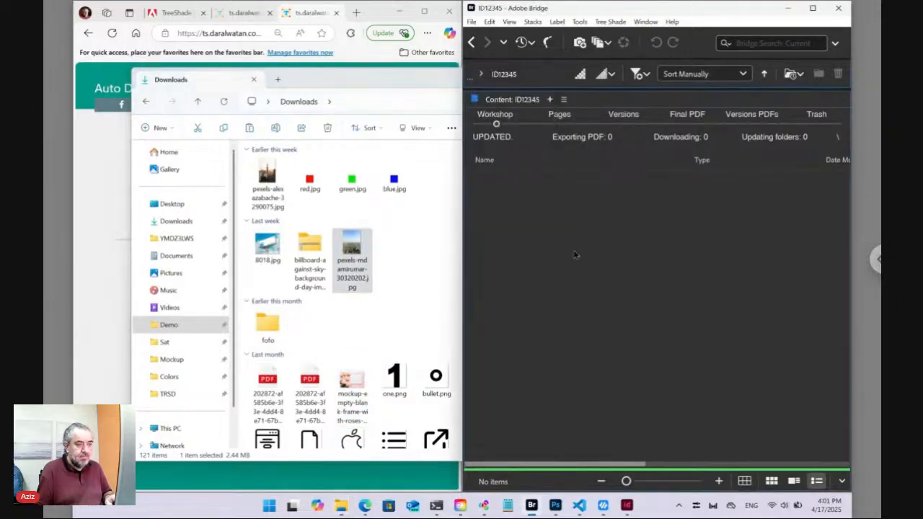
key("ctrl+v")
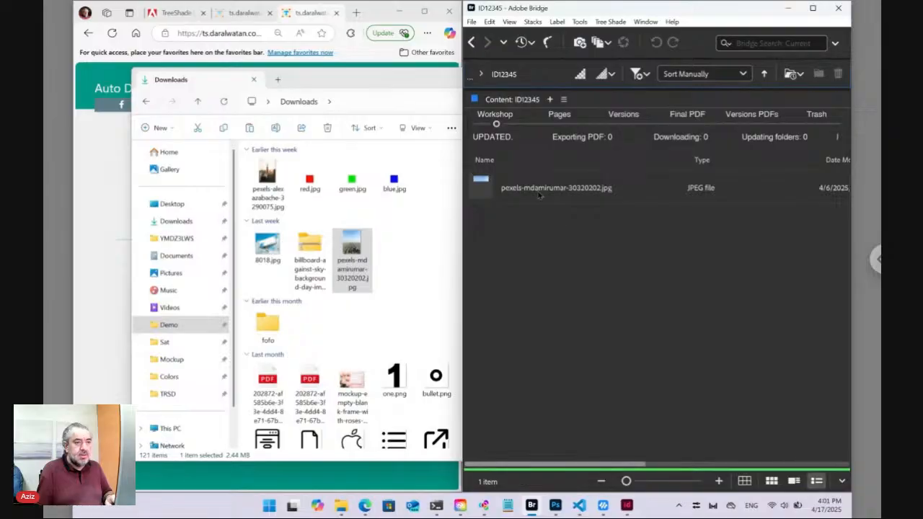
Rename the pexels JPEG in the ID12345 folder as Photo.jpg.
left_click(537, 188)
left_click(537, 188)
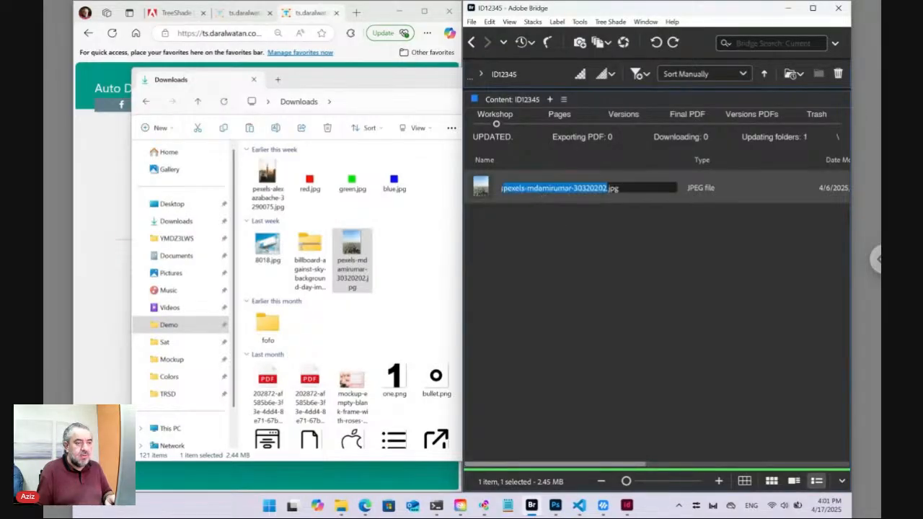
type("Pho")
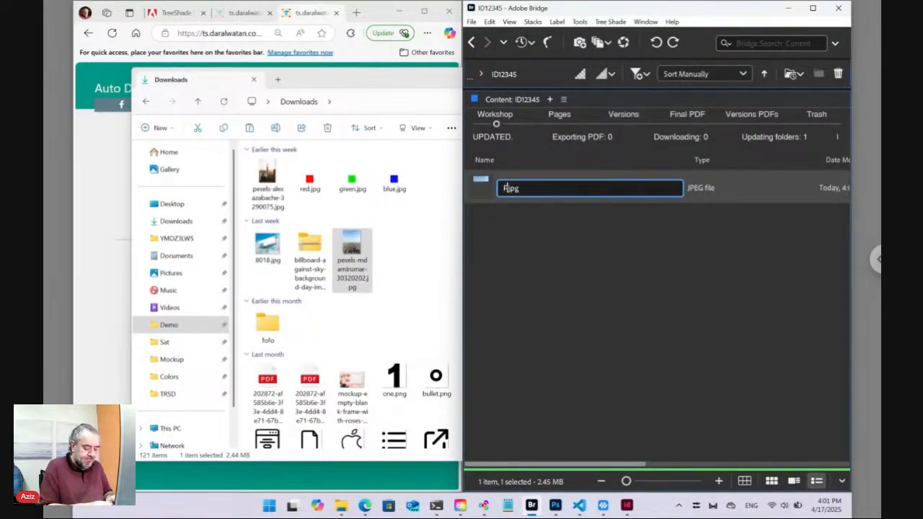
type("to")
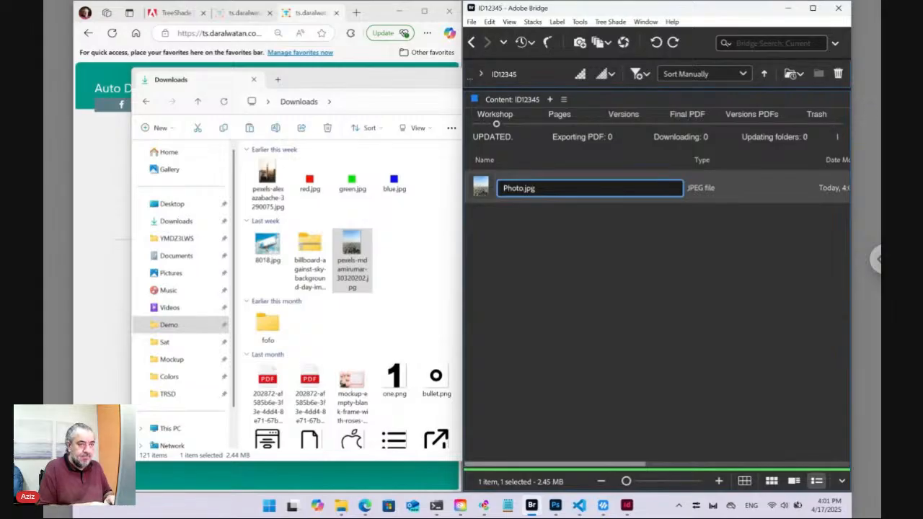
key("Return")
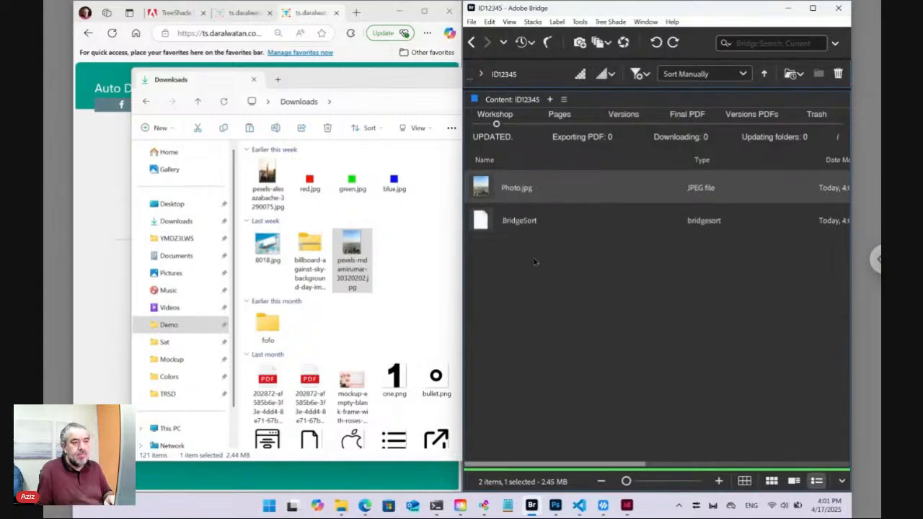
left_click(534, 267)
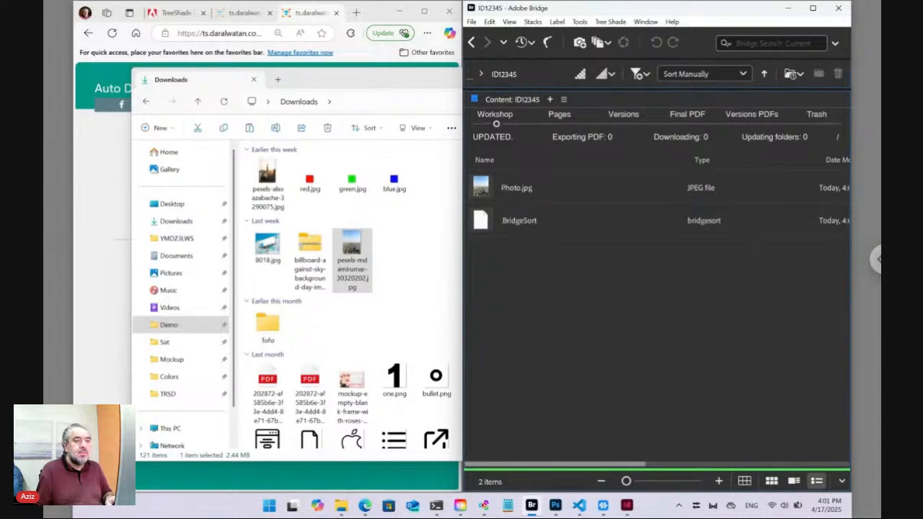
Create a text file from the Plain template in the ID12345 folder with the default naming command, naming it Description.txt.
left_click(620, 23)
mouse_move(627, 36)
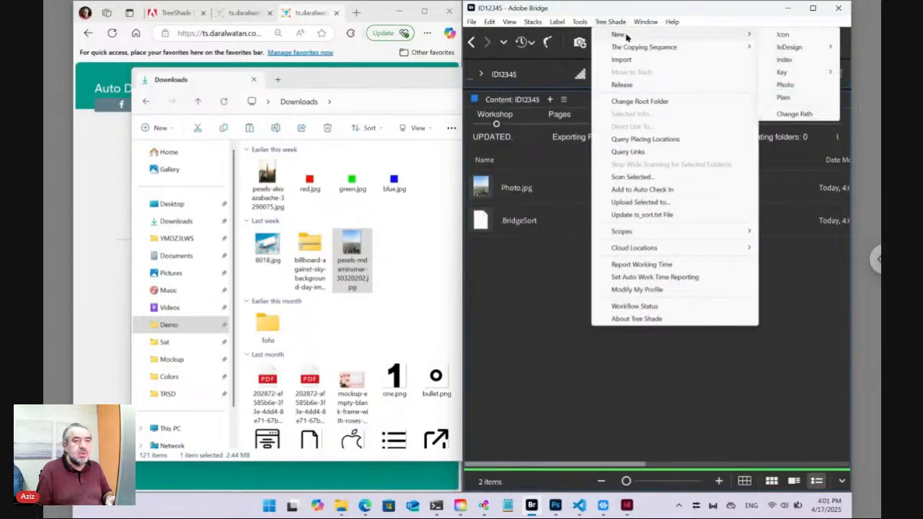
left_click(783, 98)
left_click(502, 338)
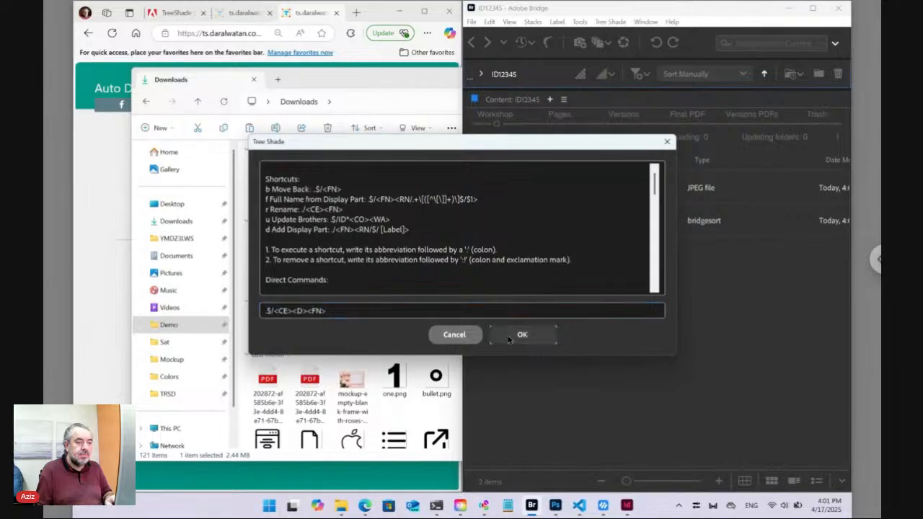
left_click(428, 271)
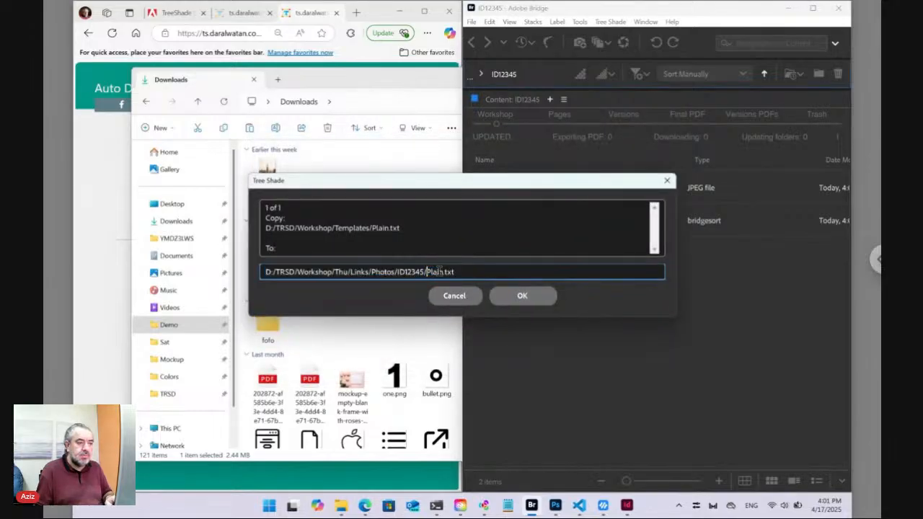
double_click(439, 272)
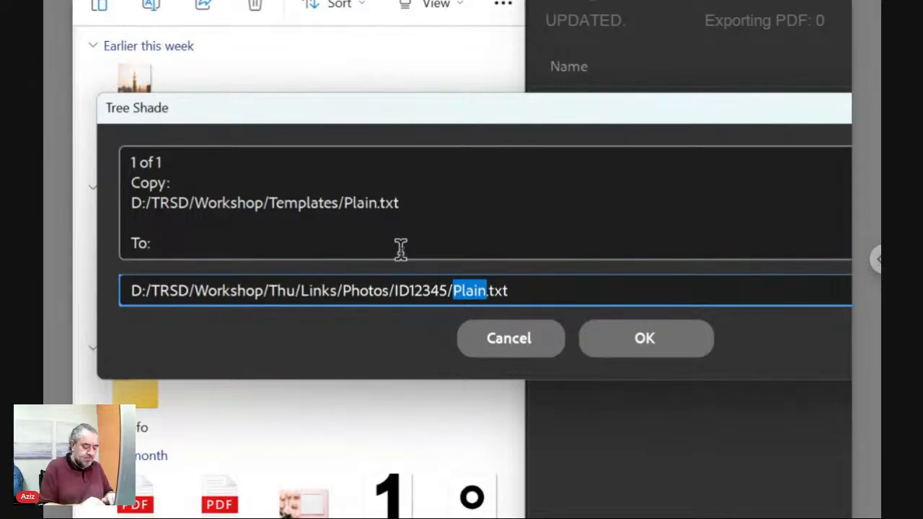
type("Descri")
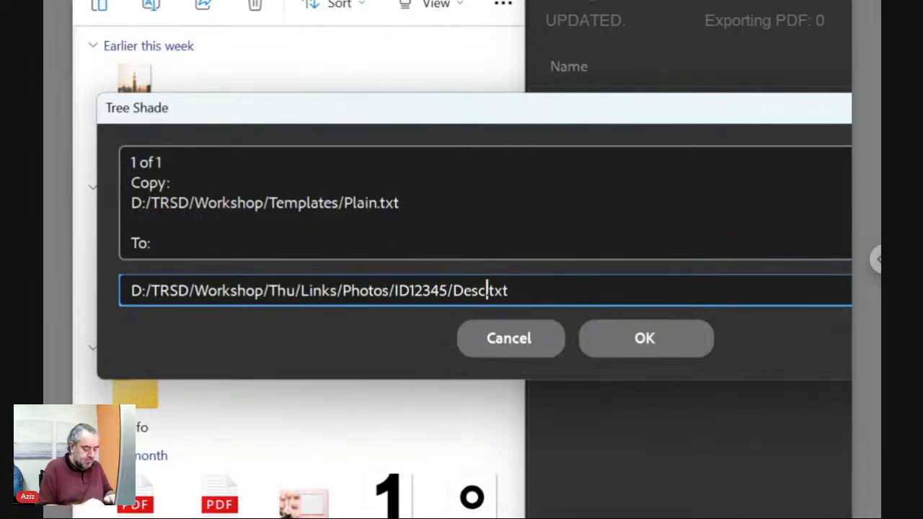
type("ption")
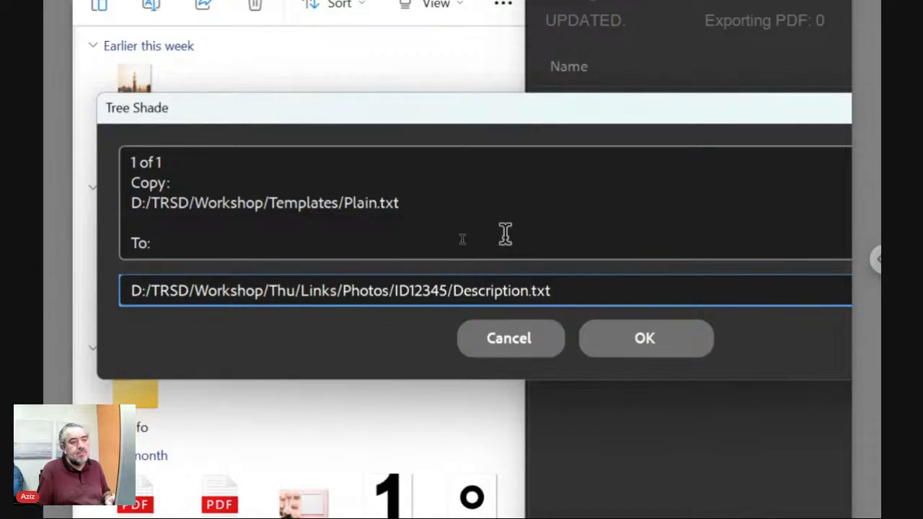
left_click(670, 349)
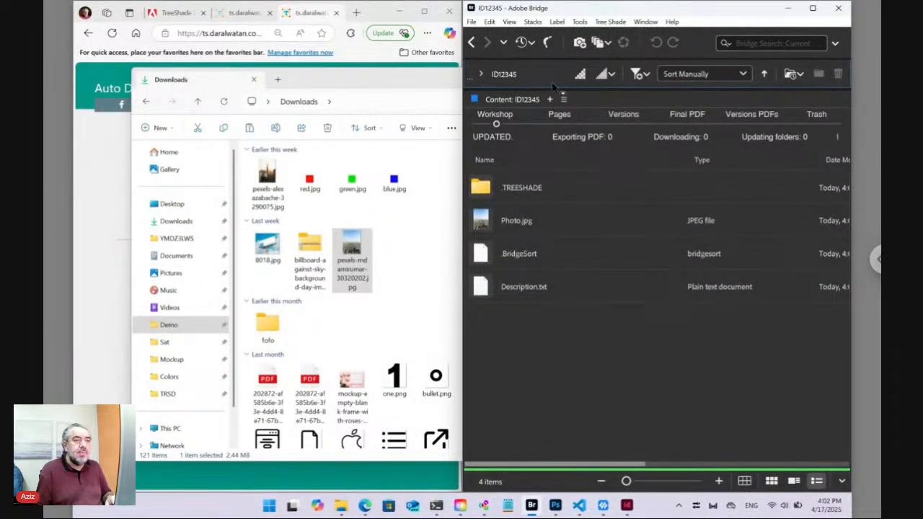
Go up to the Thu folder and create index.html there from the index template, keeping the default naming command and path.
left_click(505, 43)
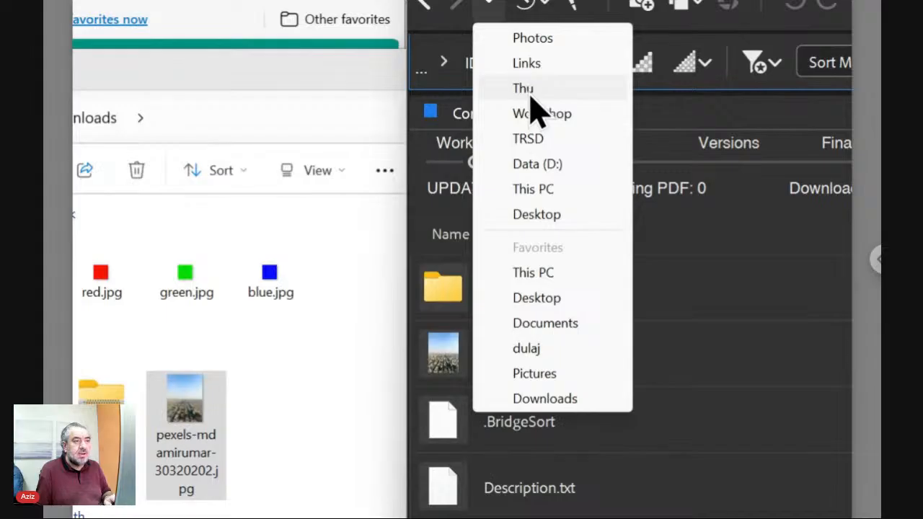
left_click(530, 92)
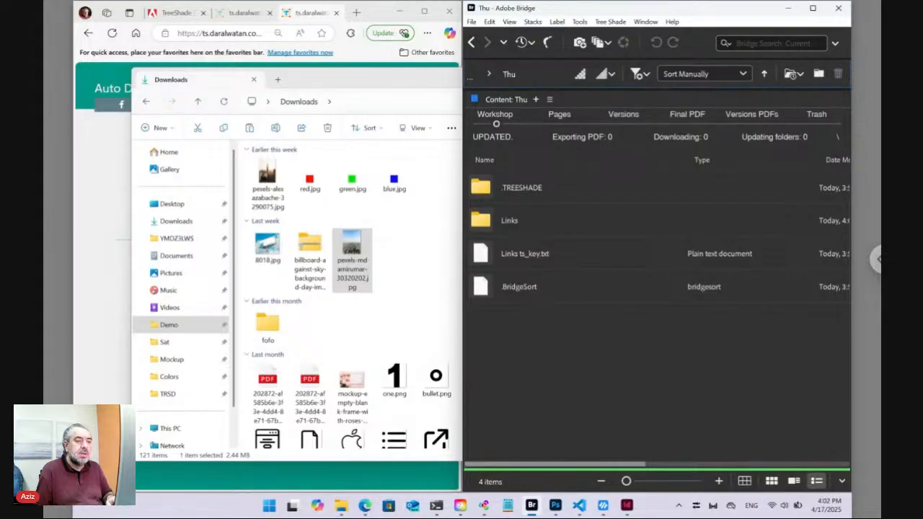
left_click(124, 268)
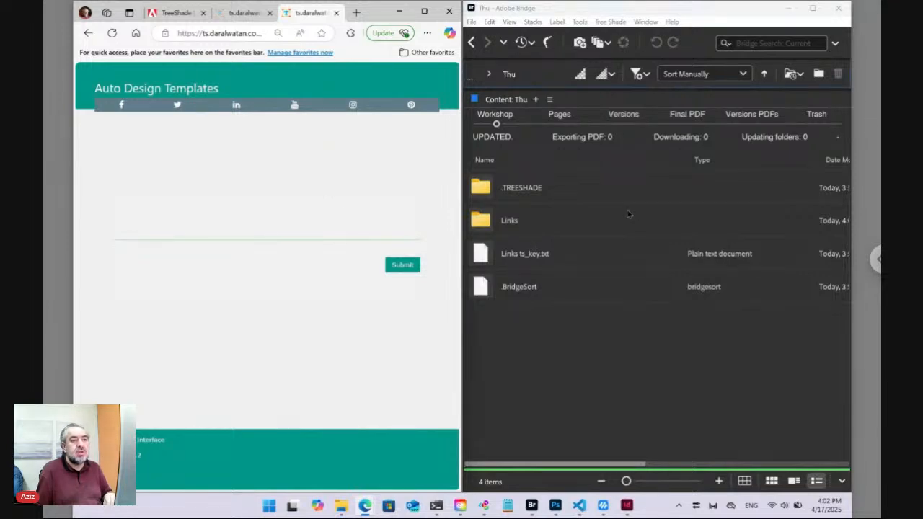
left_click(622, 22)
mouse_move(710, 36)
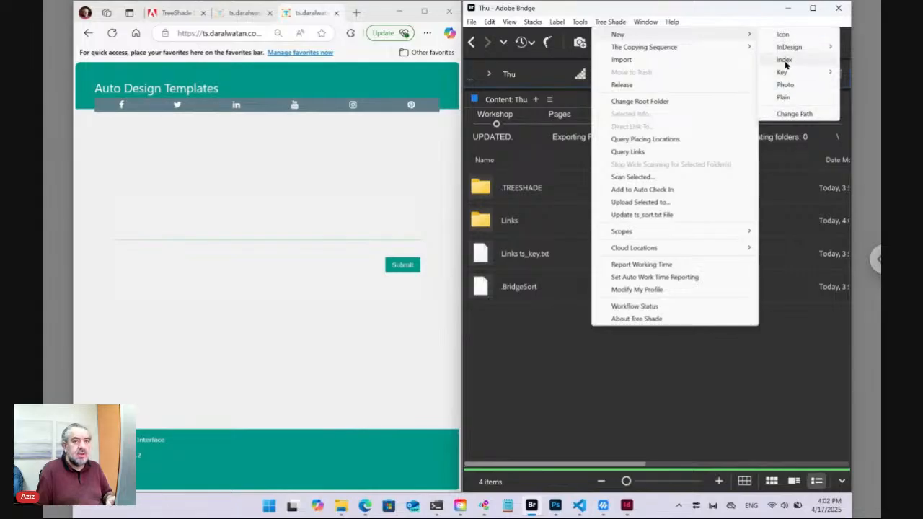
left_click(784, 60)
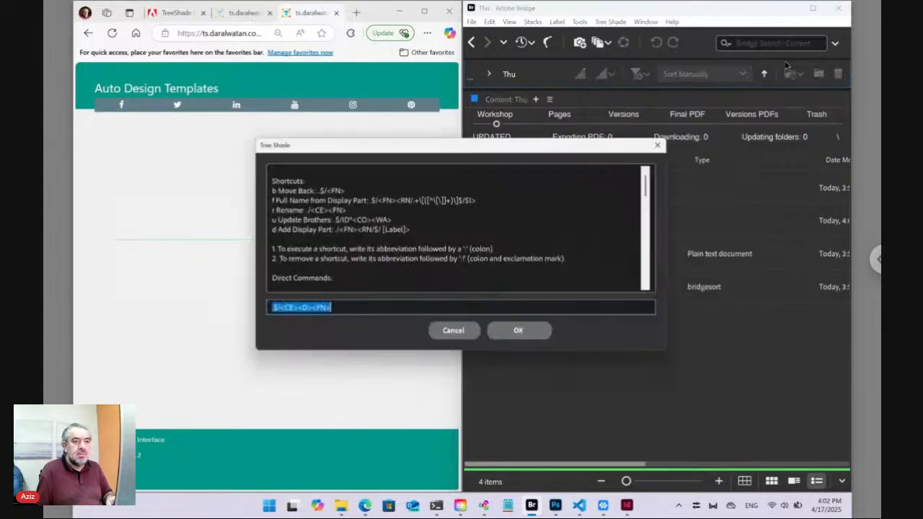
left_click(516, 339)
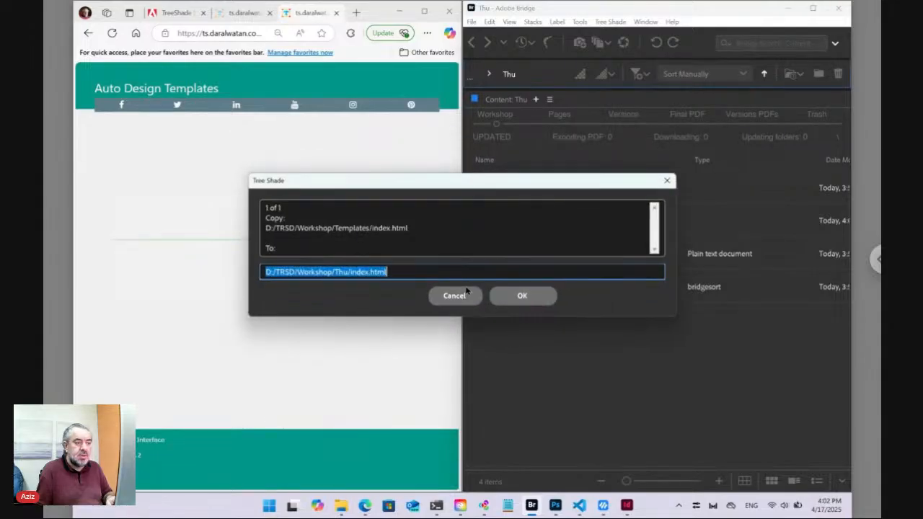
left_click(505, 299)
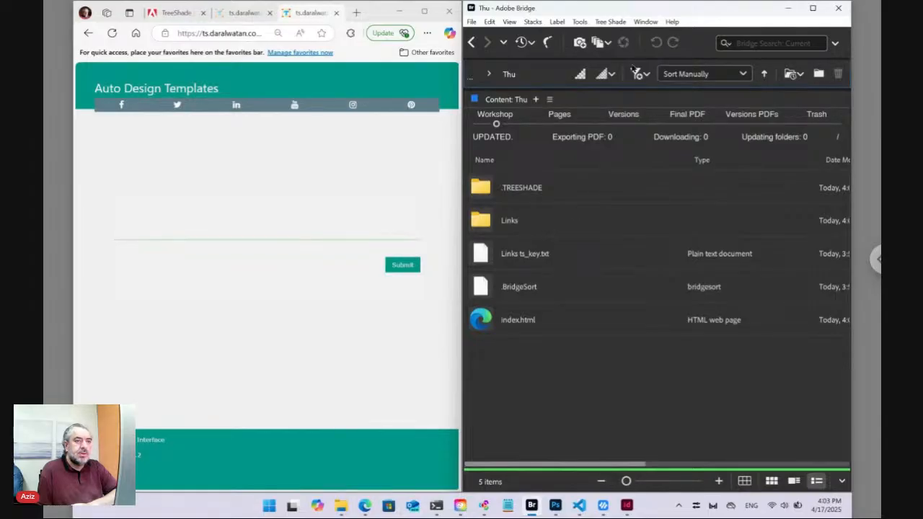
Create an InDesign layout in the Thu folder from the Key Layout template, keeping the default naming command and destination path.
left_click(645, 22)
mouse_move(653, 43)
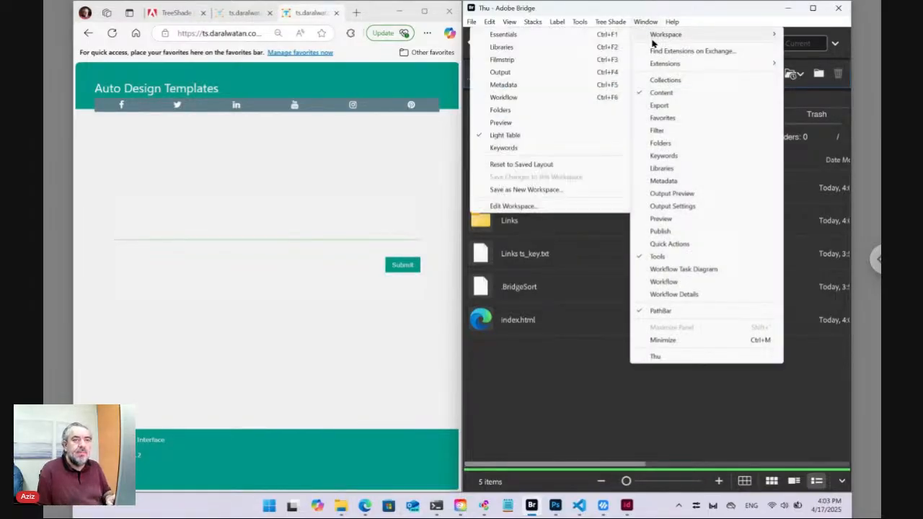
mouse_move(619, 26)
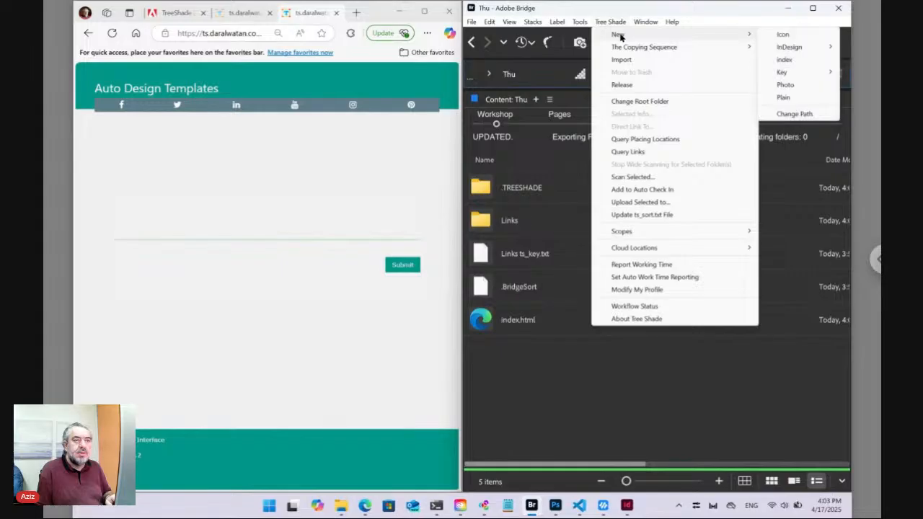
mouse_move(784, 74)
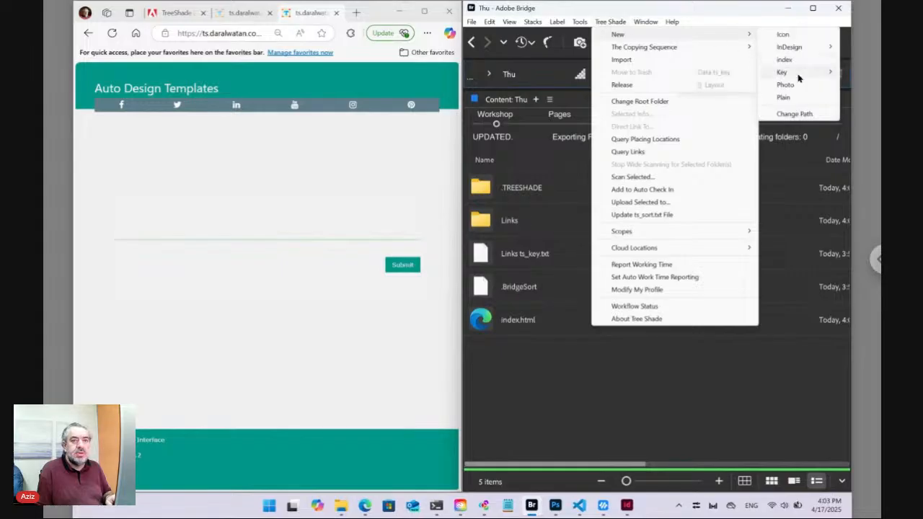
left_click(724, 86)
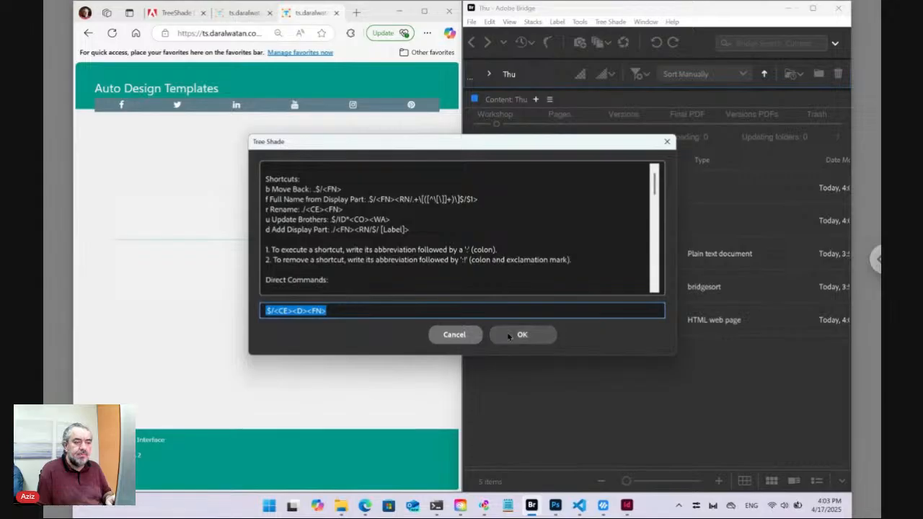
left_click(509, 335)
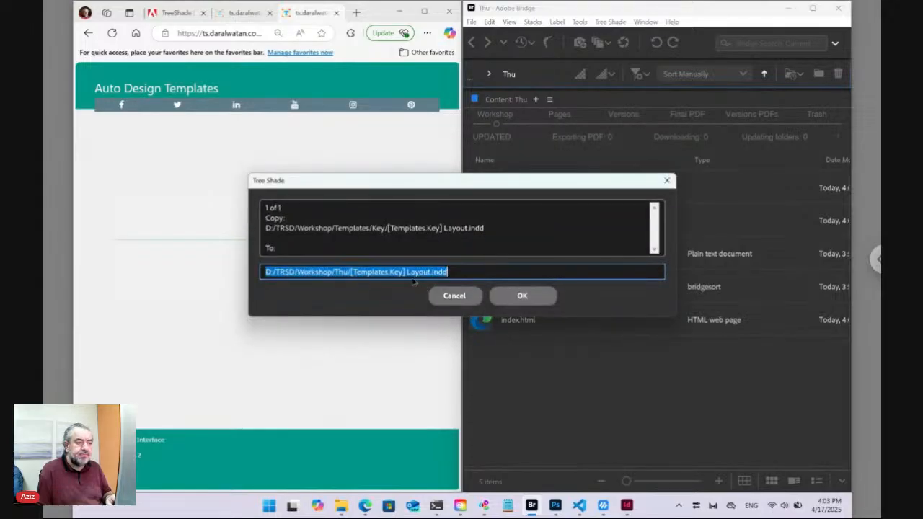
left_click(518, 301)
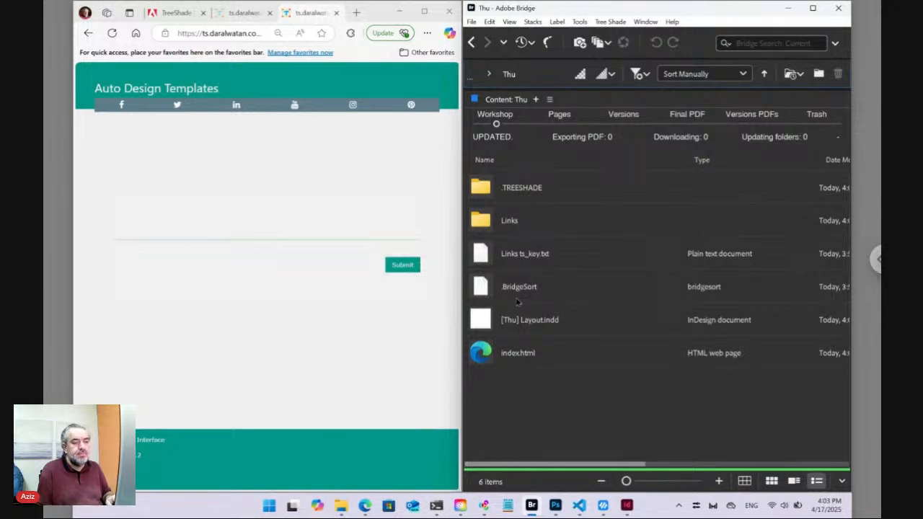
Open [Thu] Layout.indd in InDesign and delete the large frame that fills the page margins.
left_click(480, 324)
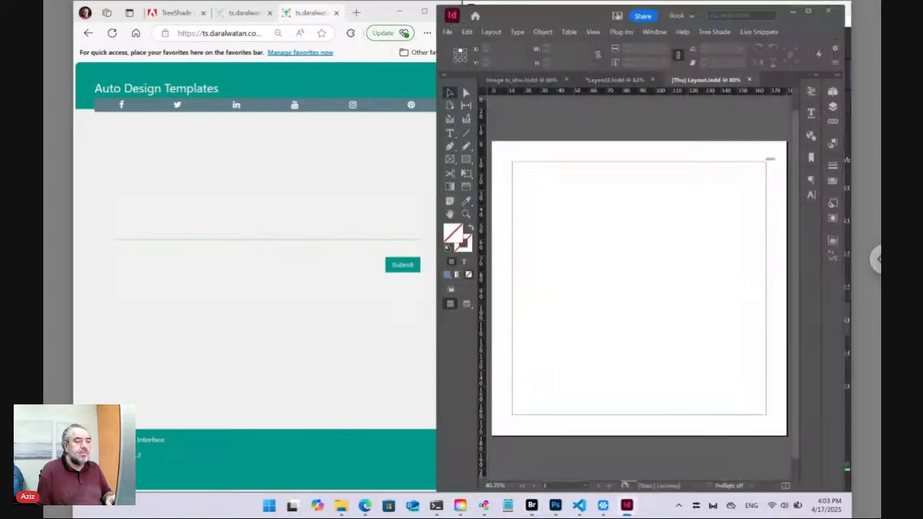
left_click(530, 301)
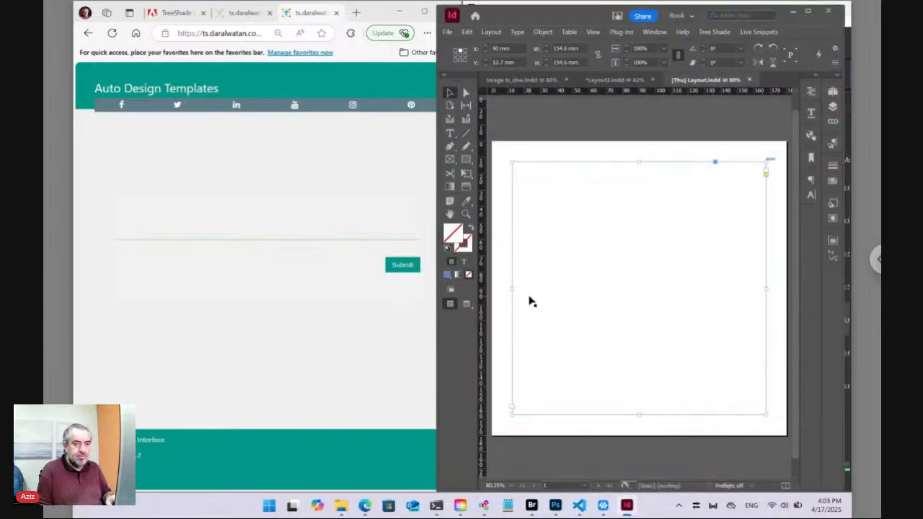
key("Delete")
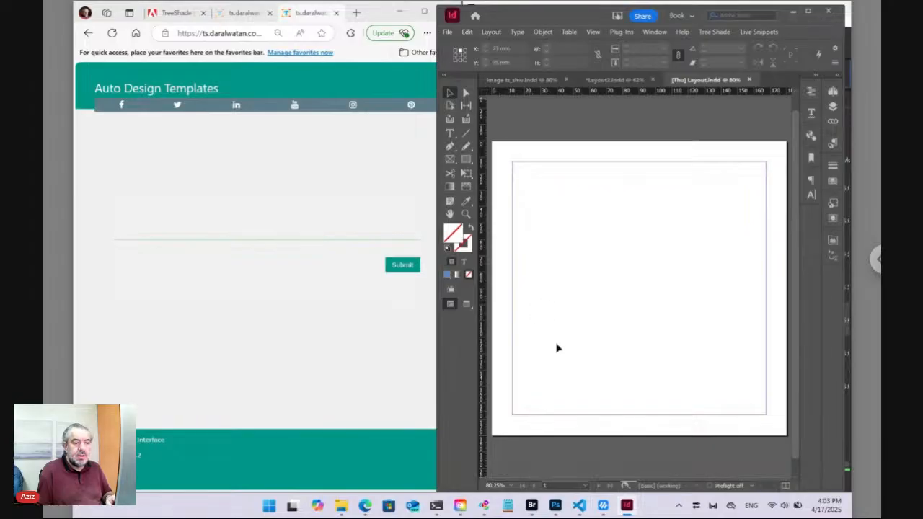
Switch back to Adobe Bridge and open index.html from the Thu folder in Visual Studio Code.
mouse_move(533, 507)
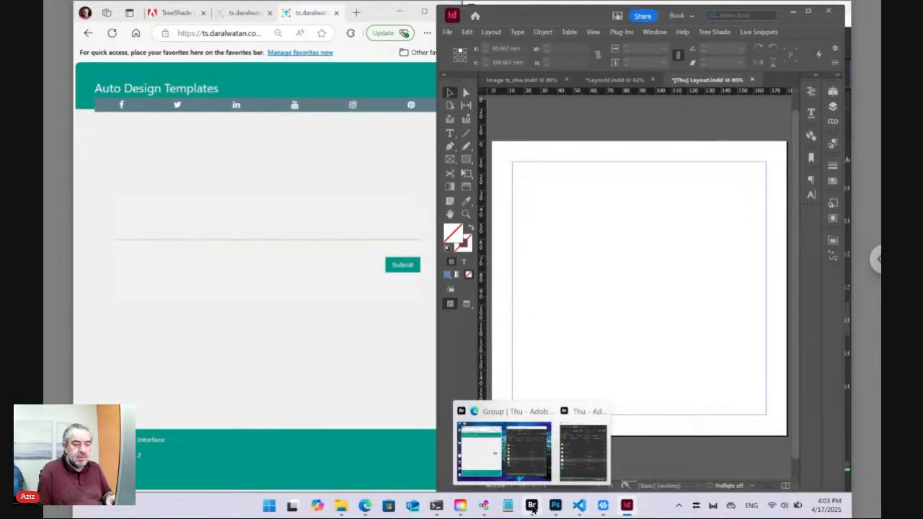
left_click(531, 507)
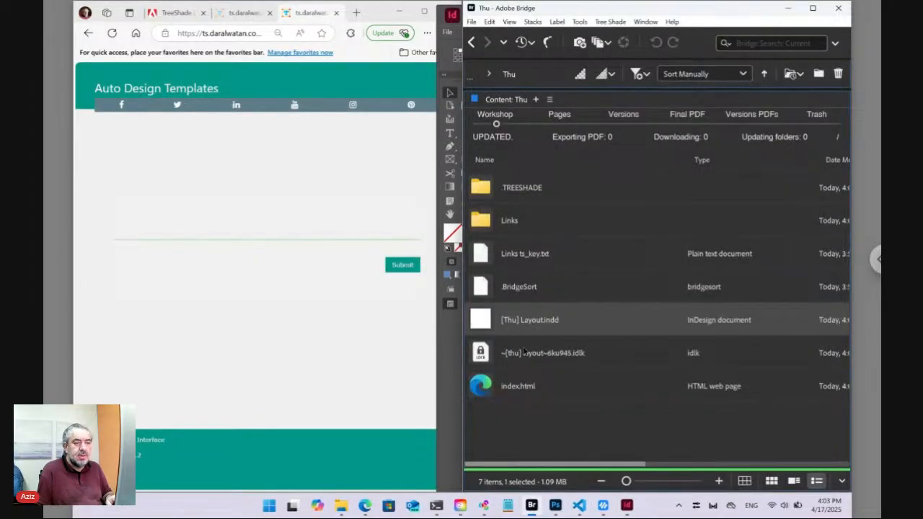
left_click(508, 385)
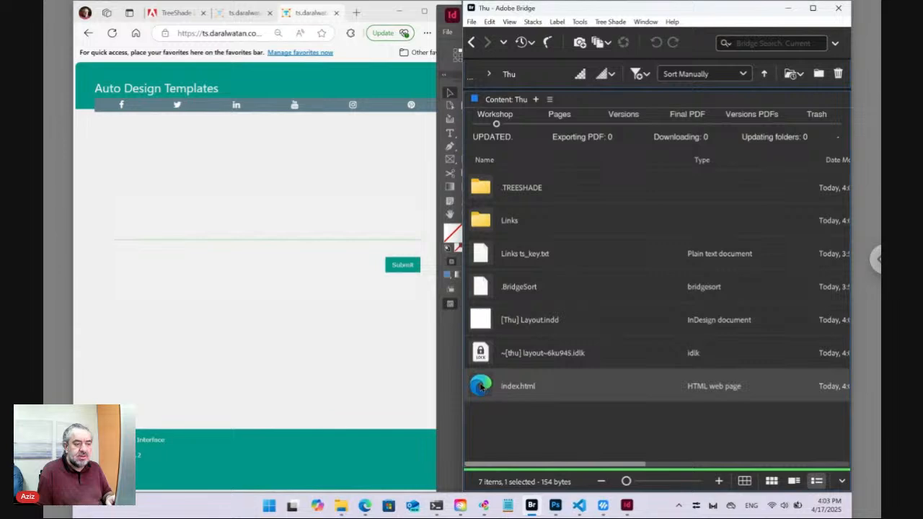
left_click_drag(482, 388, 621, 278)
key("alt+Tab")
key("alt+Tab")
key("alt+Tab")
key("alt+Tab")
key("alt+Tab")
key("alt+Tab")
key("alt+Tab")
key("alt+Tab")
key("alt+Tab")
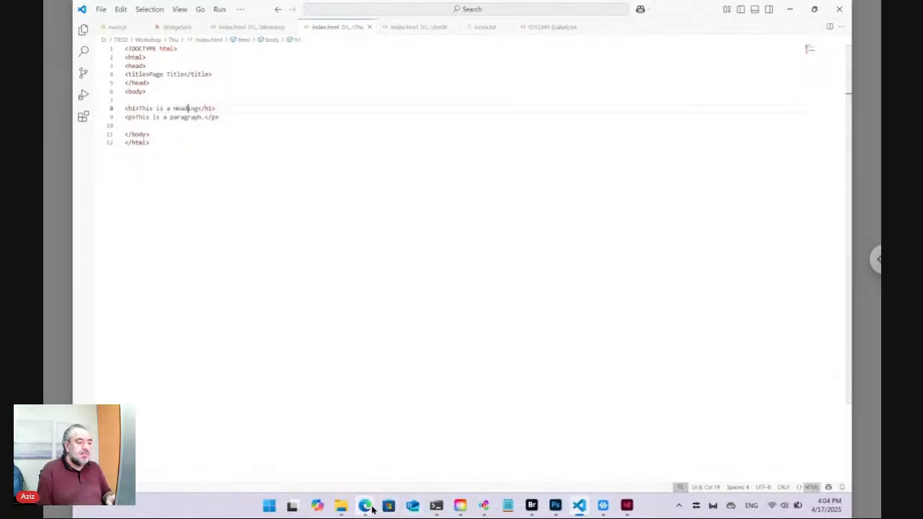
Switch to the Edge window with the Auto Design Templates form and reload the page from its current address.
mouse_move(365, 506)
left_click(305, 454)
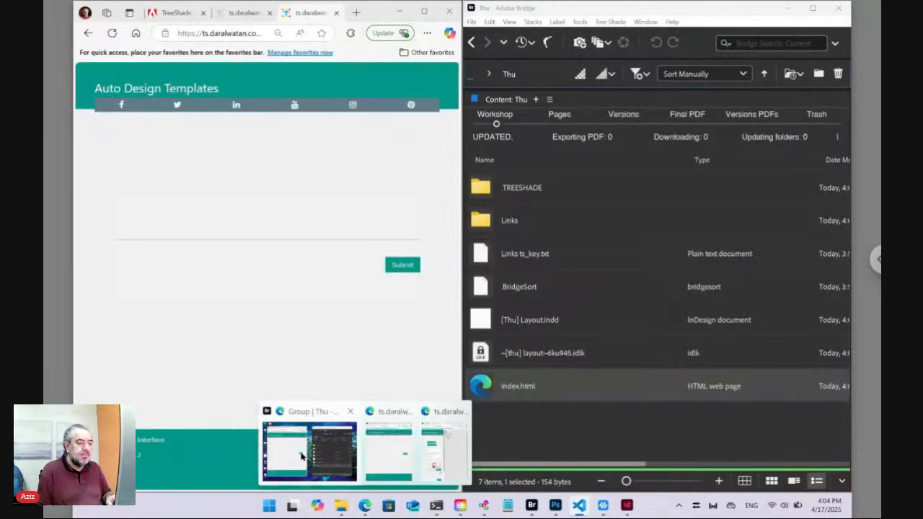
left_click(238, 33)
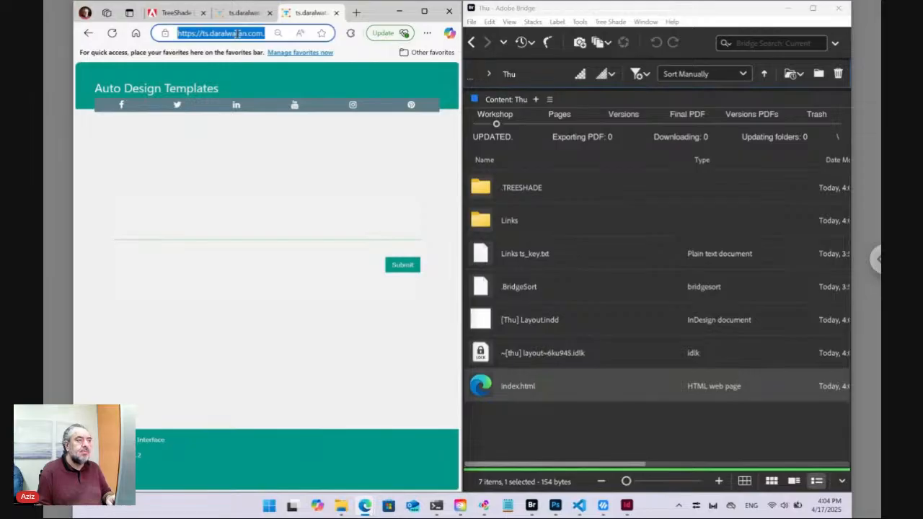
key("Return")
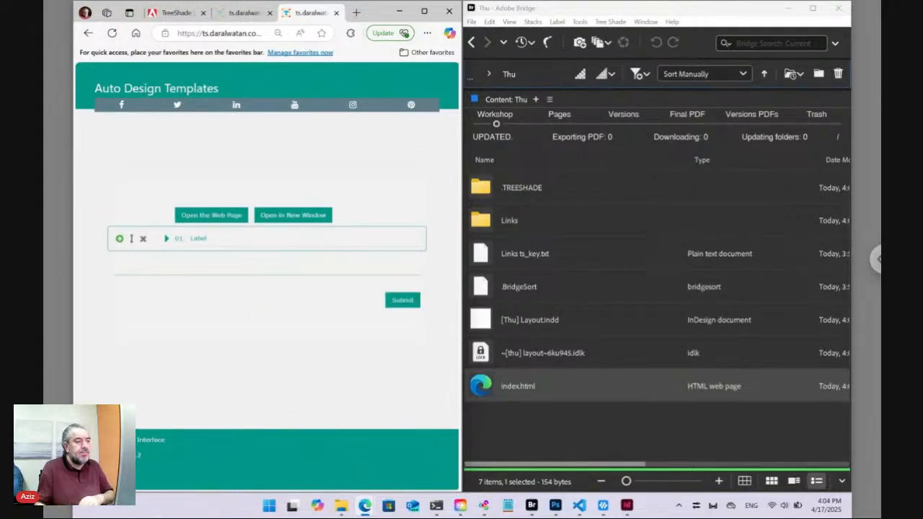
Show the web page beside the form, view it in a separate window, and toggle the side-by-side preview off and on again.
left_click(210, 218)
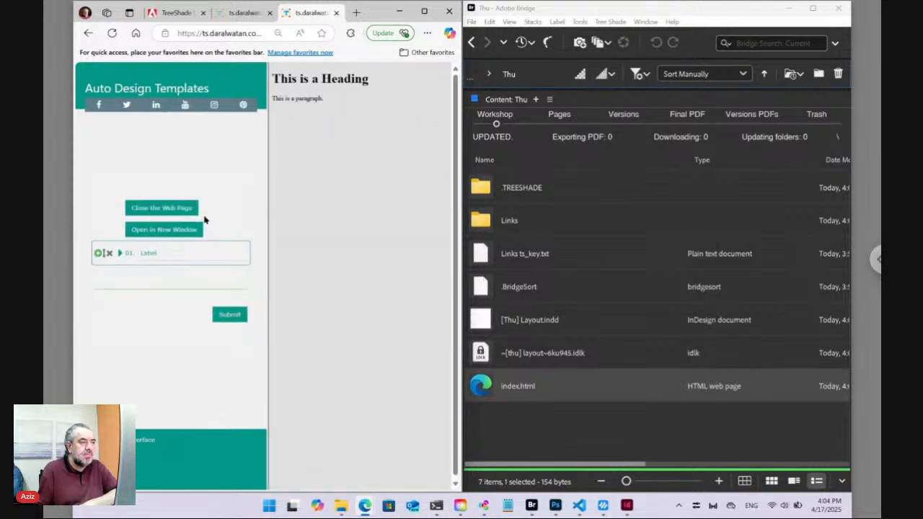
left_click(160, 231)
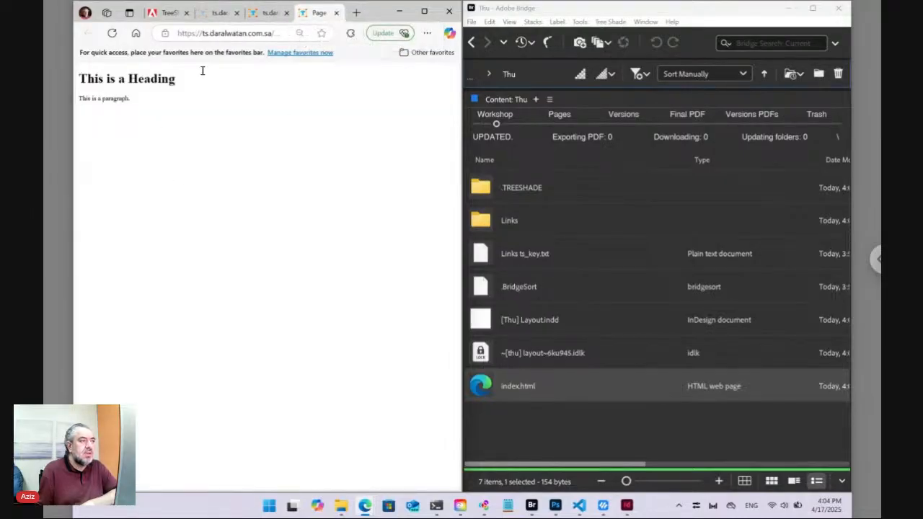
left_click(337, 13)
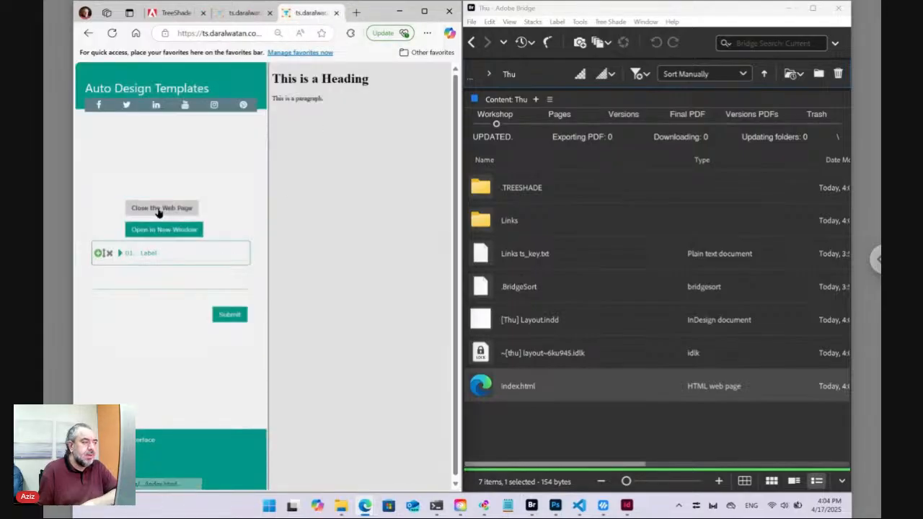
left_click(161, 208)
left_click(204, 215)
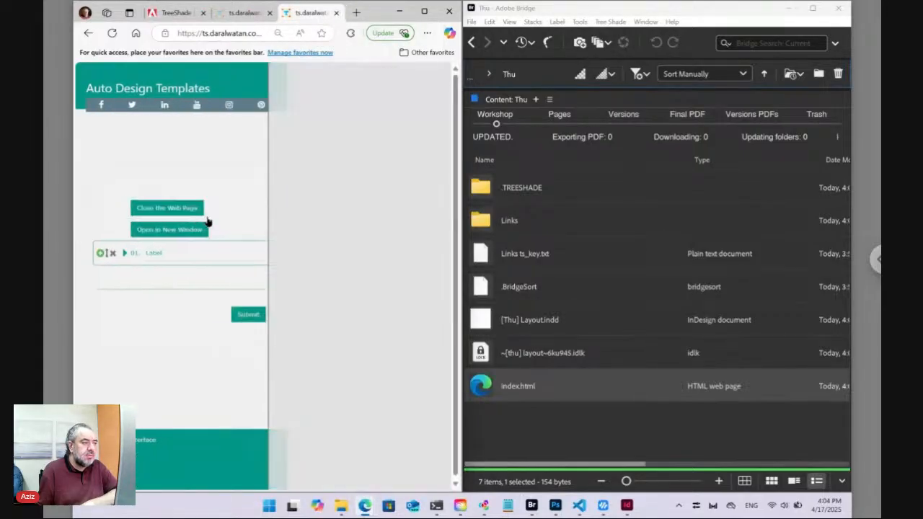
Expand the first Label entry in the maximized form, try adding two more Label entries, and delete the extra ones.
left_click(121, 258)
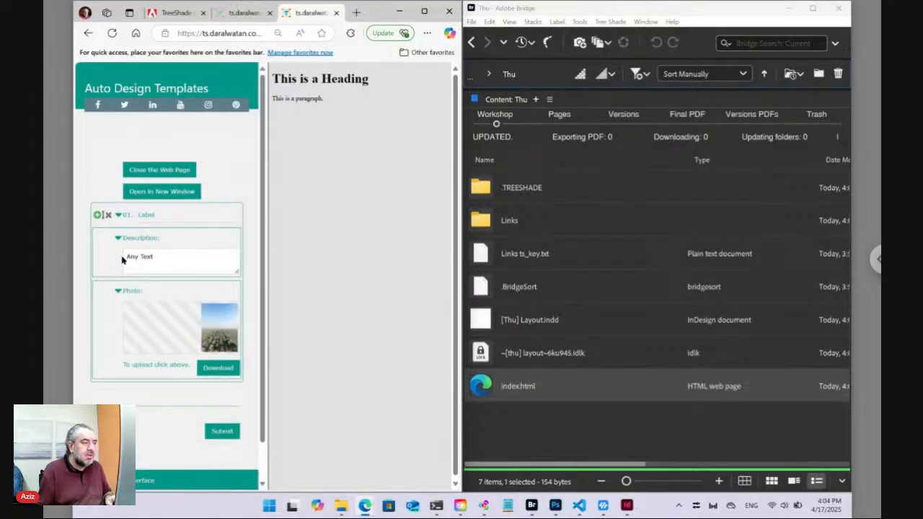
left_click(424, 11)
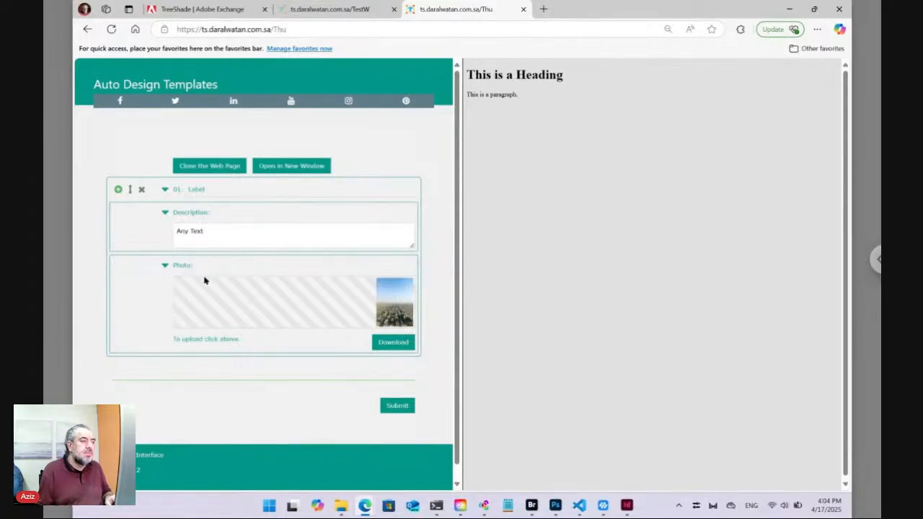
left_click(119, 190)
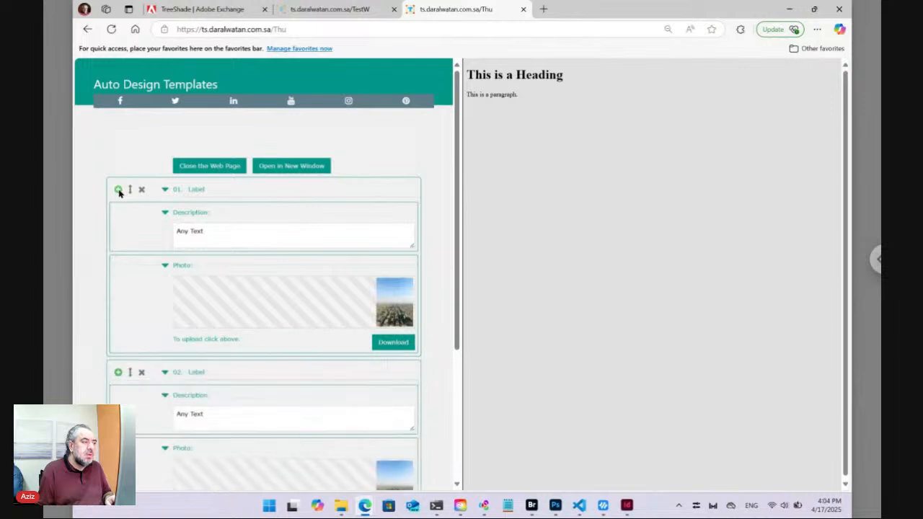
scroll(133, 298, "down", 1)
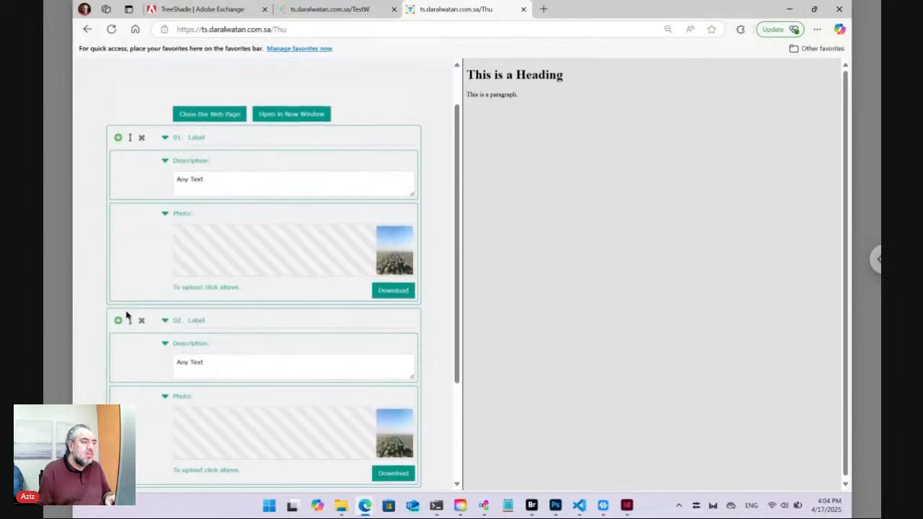
scroll(120, 323, "down", 3)
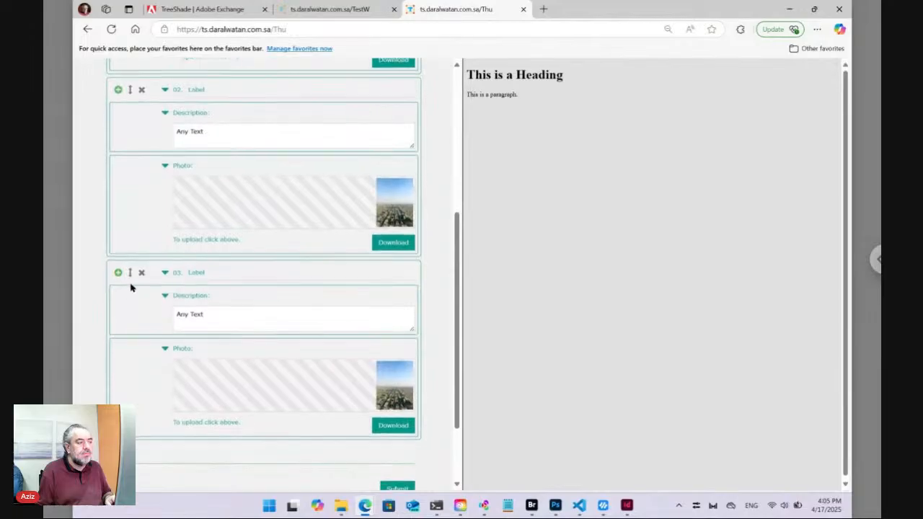
left_click(142, 281)
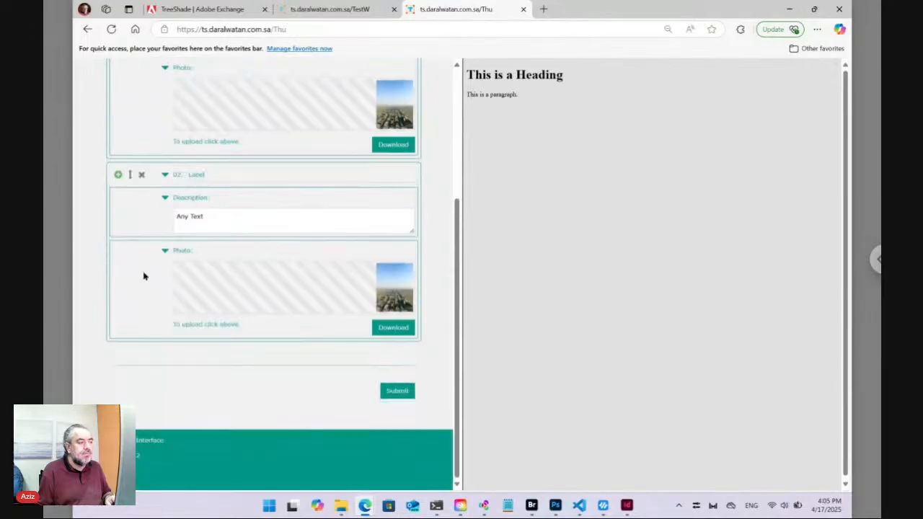
left_click(142, 175)
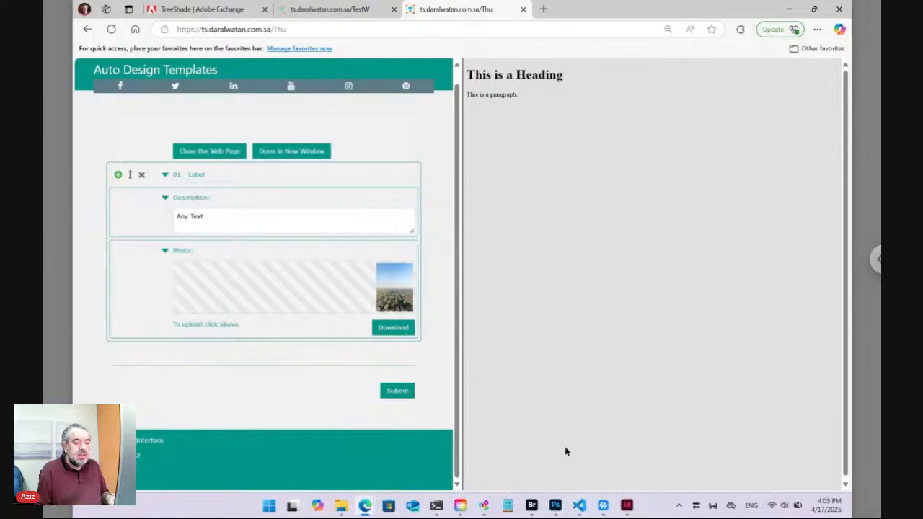
Switch to Visual Studio Code and delete the h1 heading and paragraph lines from index.html, leaving an empty line in the body.
mouse_move(541, 510)
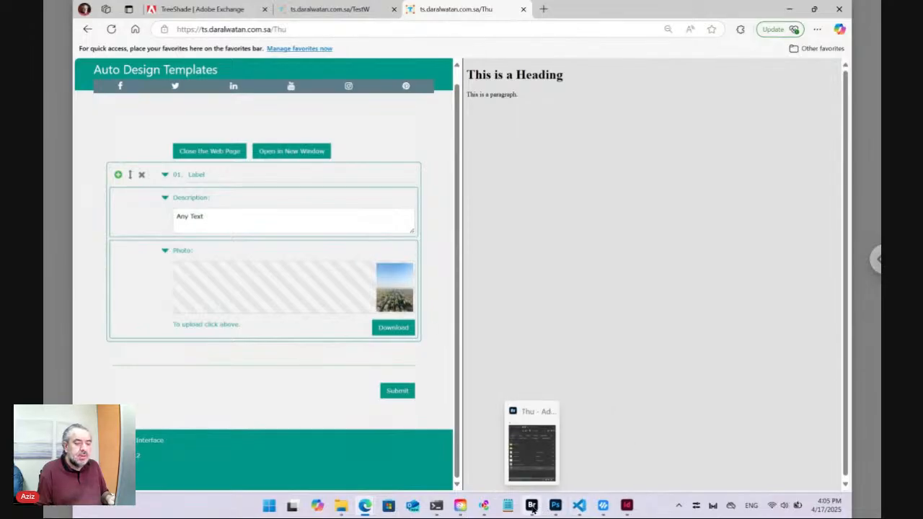
mouse_move(630, 509)
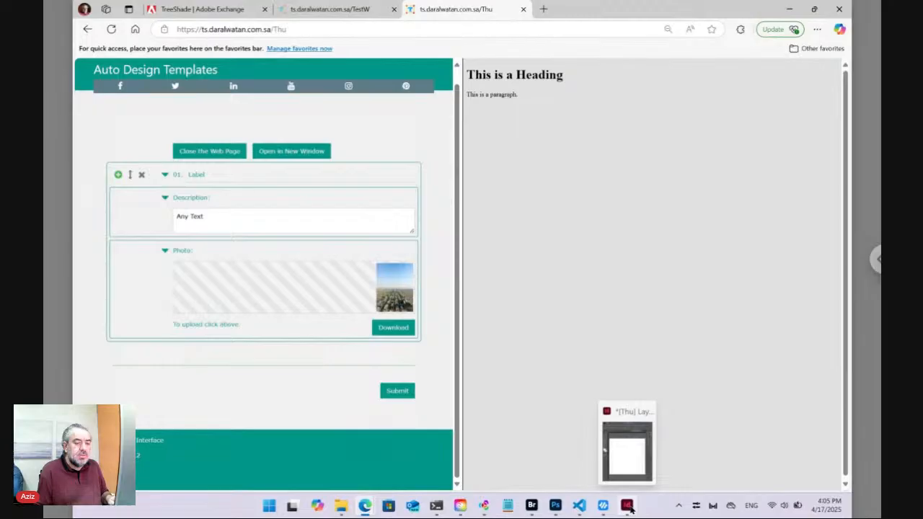
mouse_move(581, 509)
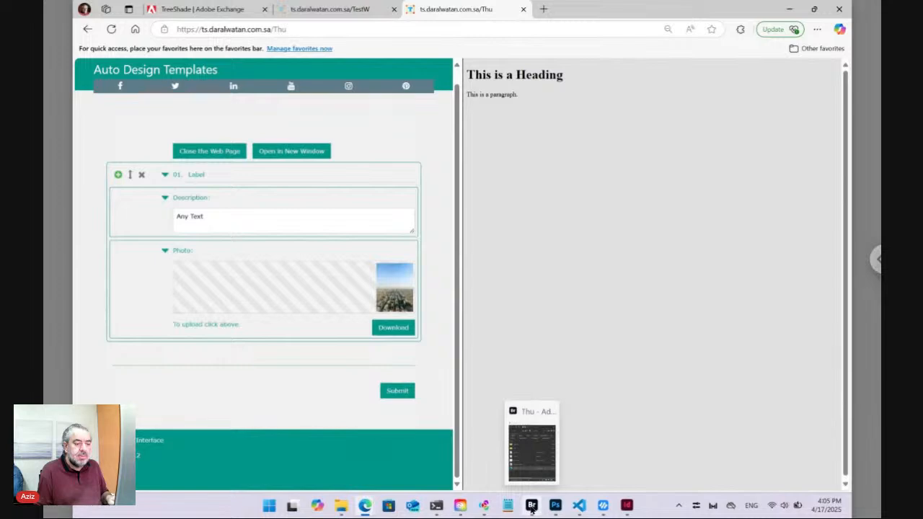
left_click(581, 509)
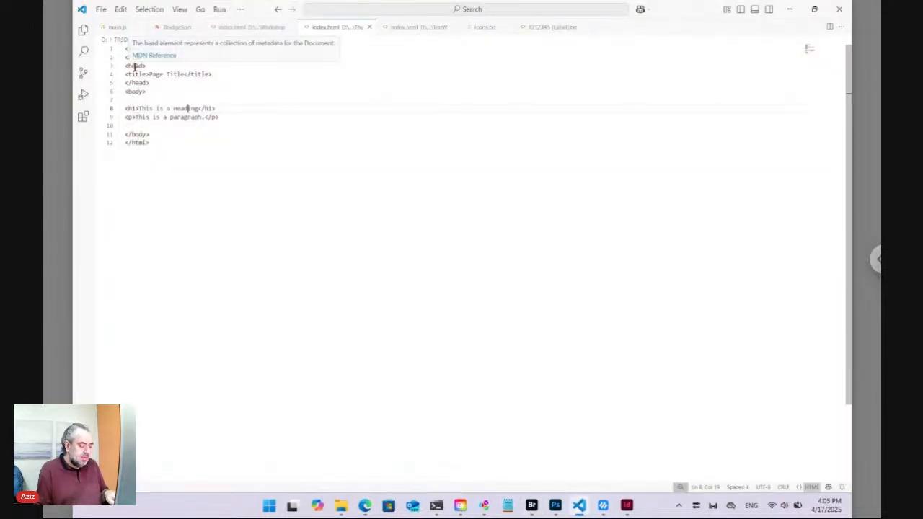
key("super+plus")
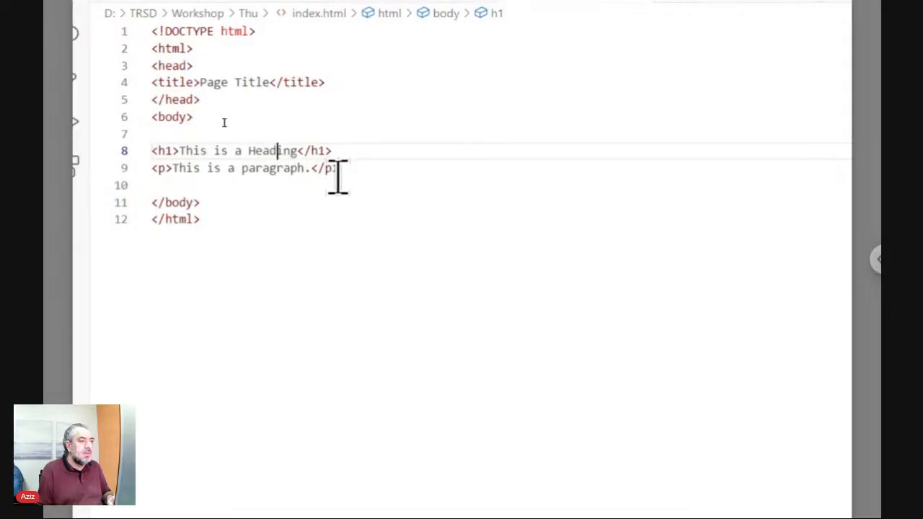
left_click_drag(360, 169, 119, 154)
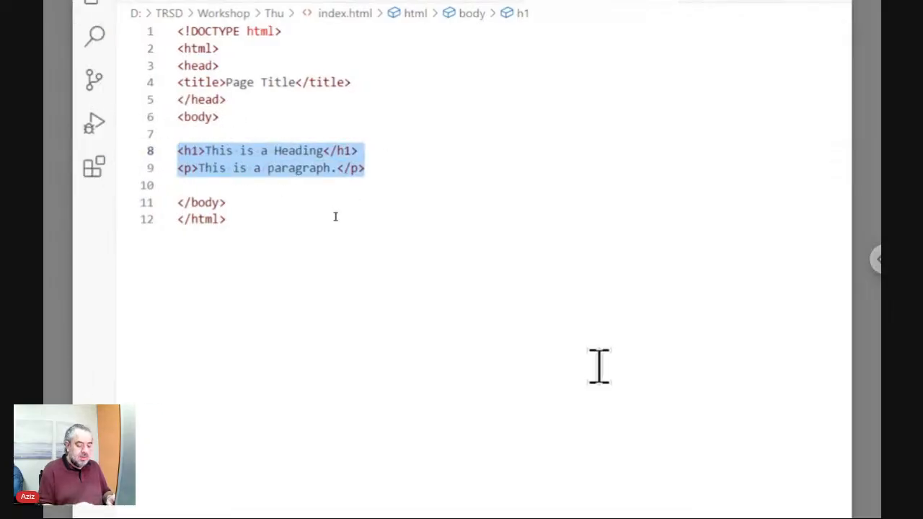
key("BackSpace")
key("BackSpace")
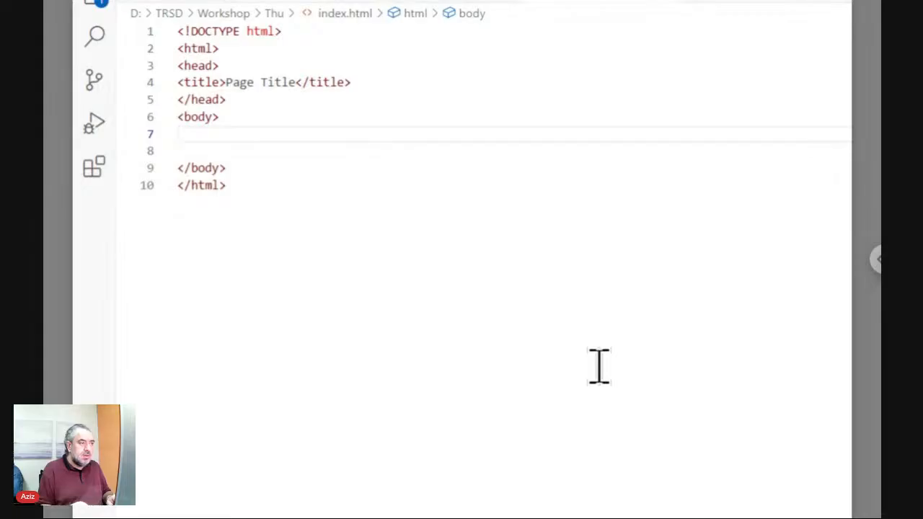
key("Return")
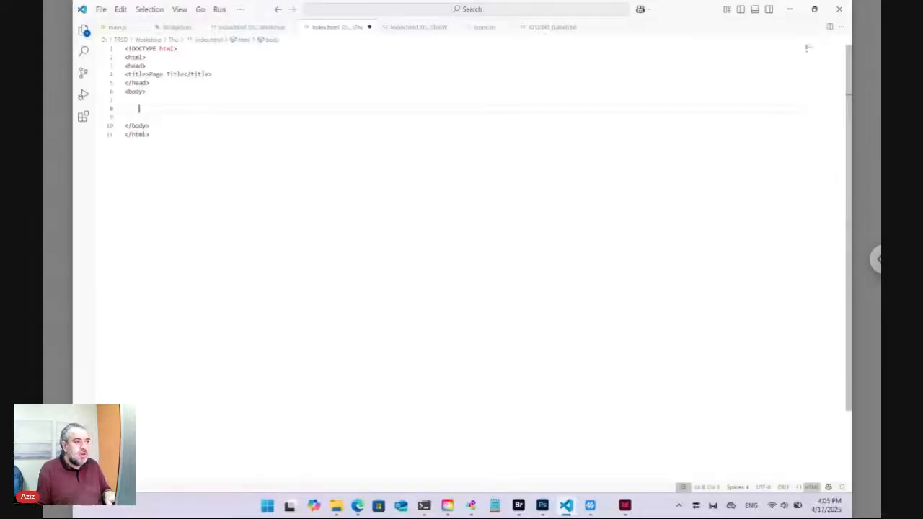
Switch to Adobe Bridge to check the contents of Thu's Links folder, and return to the empty body line in Visual Studio Code.
left_click(531, 505)
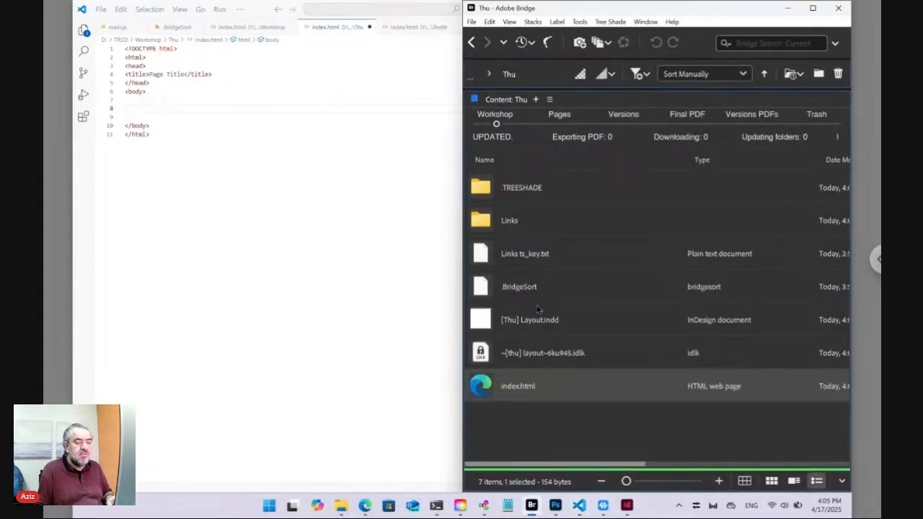
double_click(510, 226)
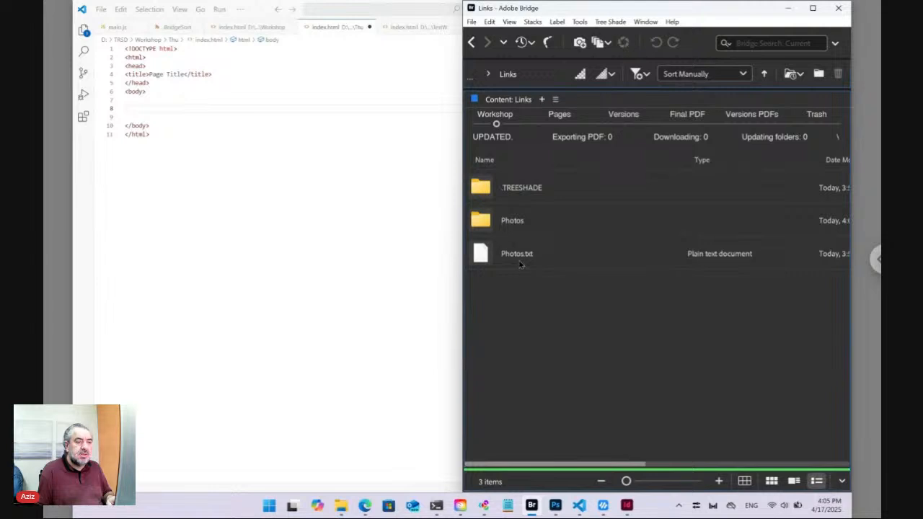
left_click(147, 108)
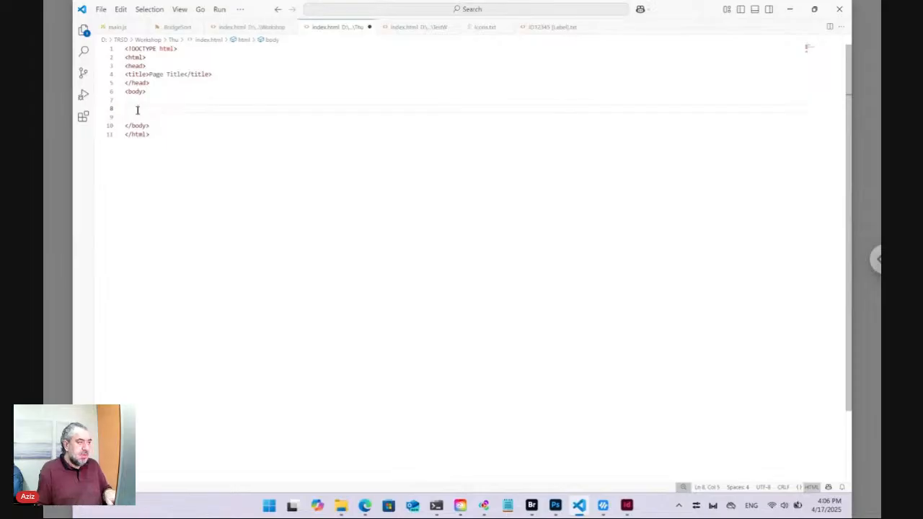
Insert an indented <ts> element containing ./Links/Photos.+ on the empty body line of index.html.
key("Tab")
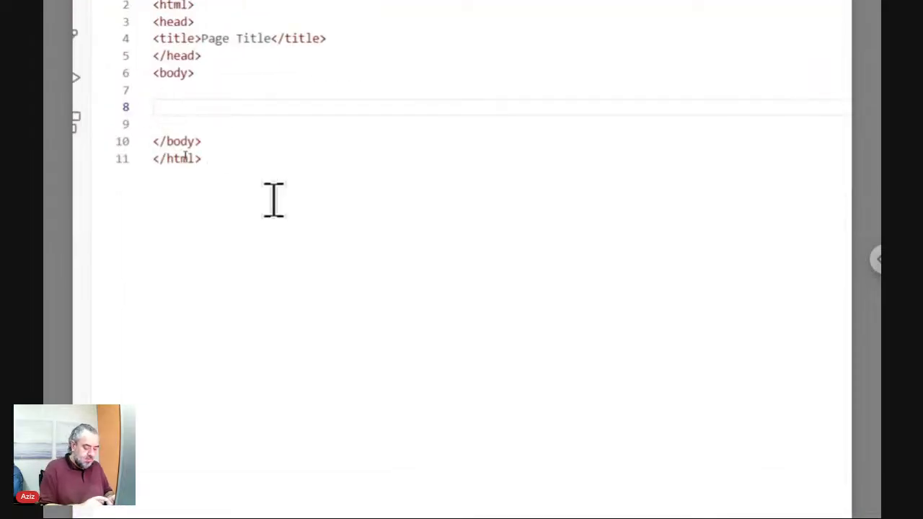
type("<ts>")
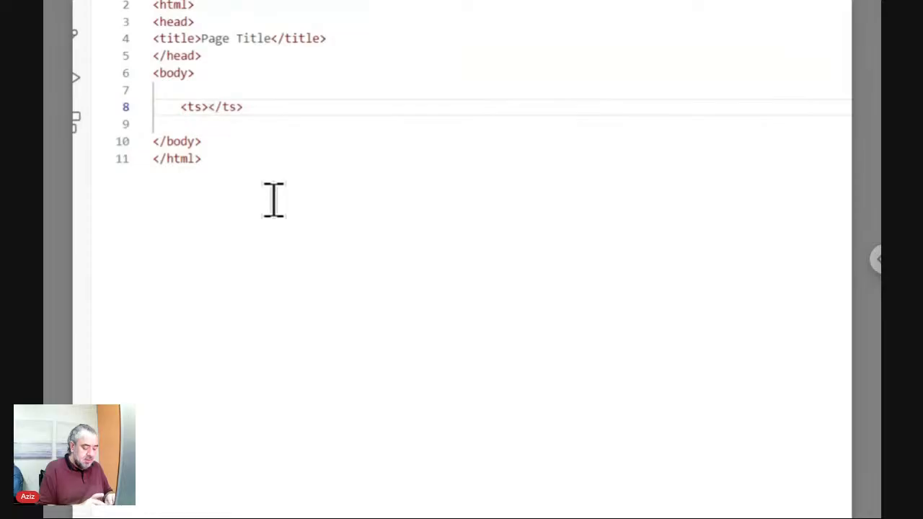
type("./Links")
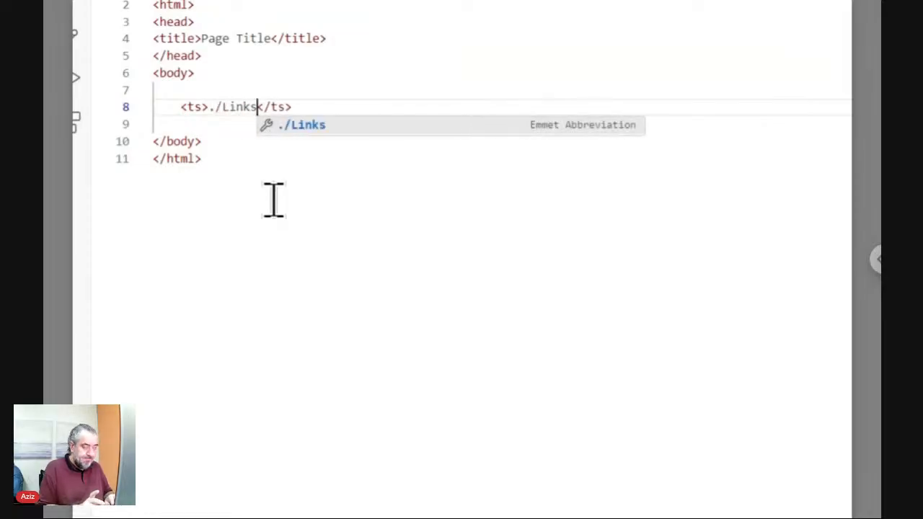
type("/")
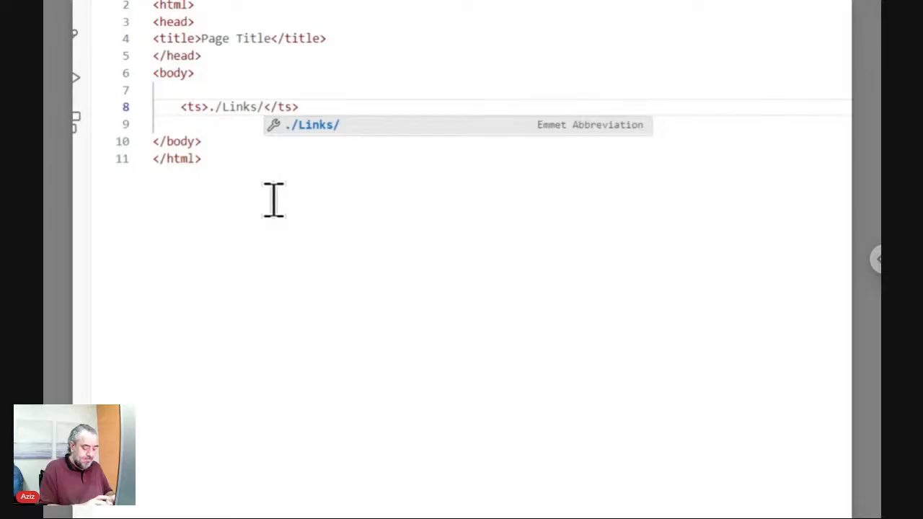
type("Photos")
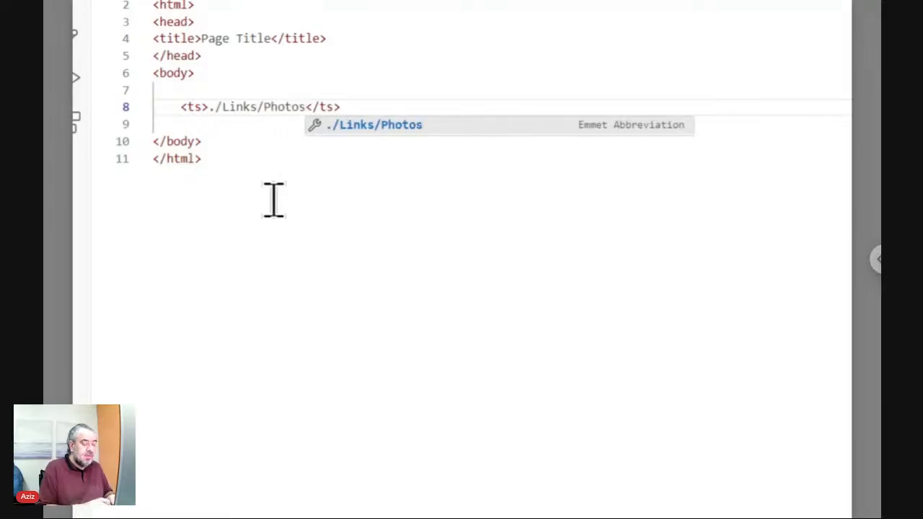
type(".+")
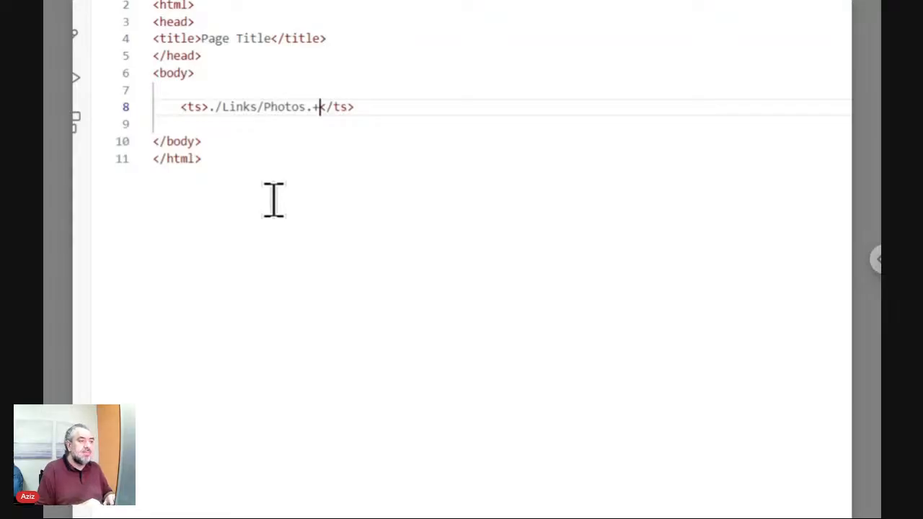
Add a <place> tag after ./Links/Photos.+ inside the <ts> element, without a closing place tag.
type("<p")
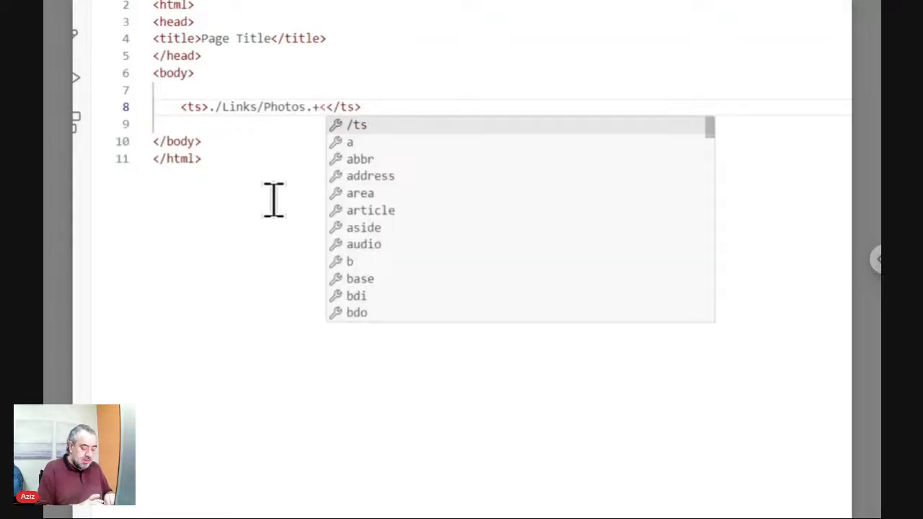
type("lace")
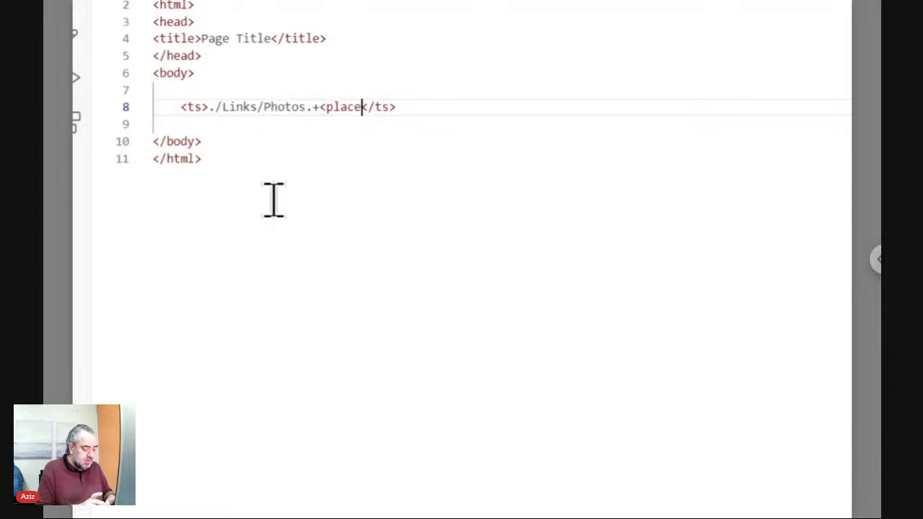
type("></place>")
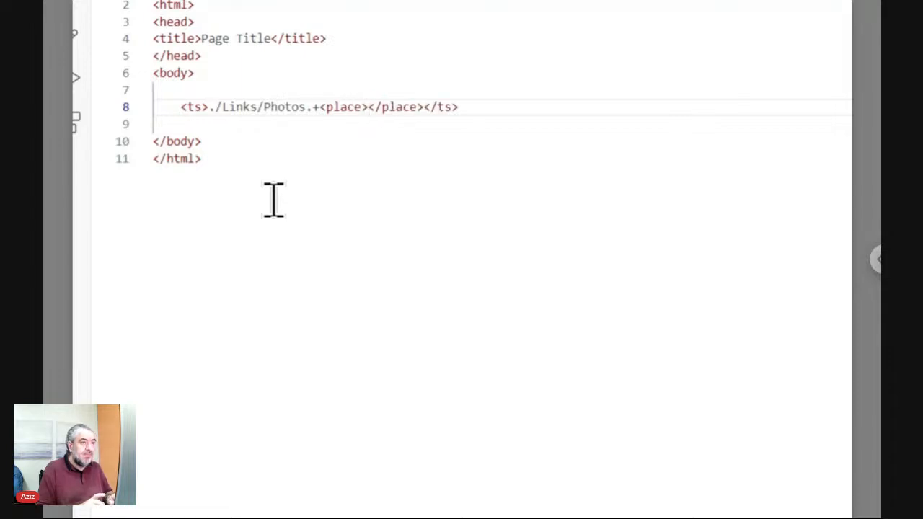
key("Delete")
key("Delete")
key("Delete")
key("Delete")
key("Delete")
key("Delete")
key("Delete")
key("Delete")
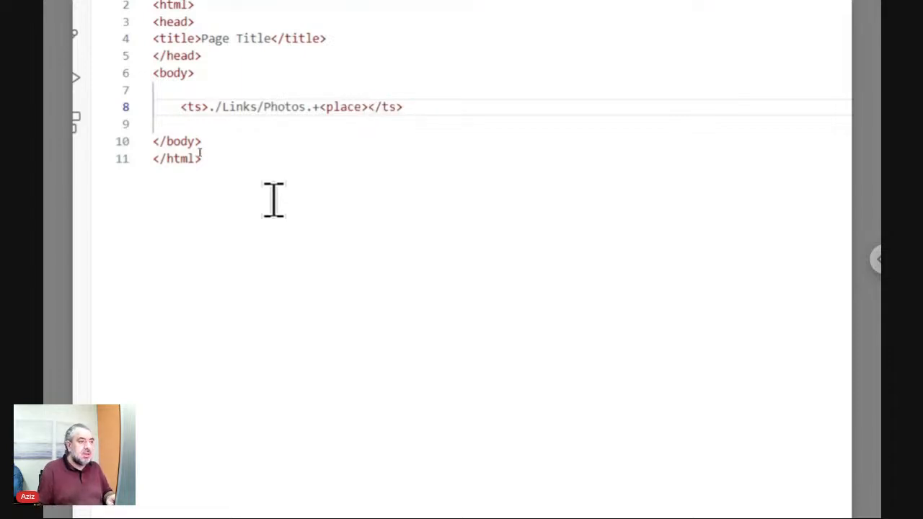
Highlight the complete <ts> element, and switch to Adobe Bridge to select Photos.txt in the Links folder.
left_click_drag(469, 111, 178, 106)
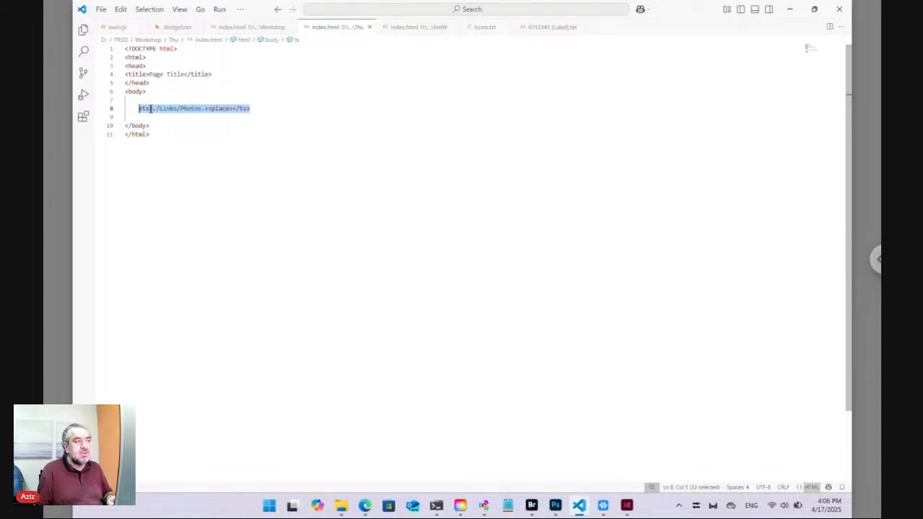
left_click(532, 505)
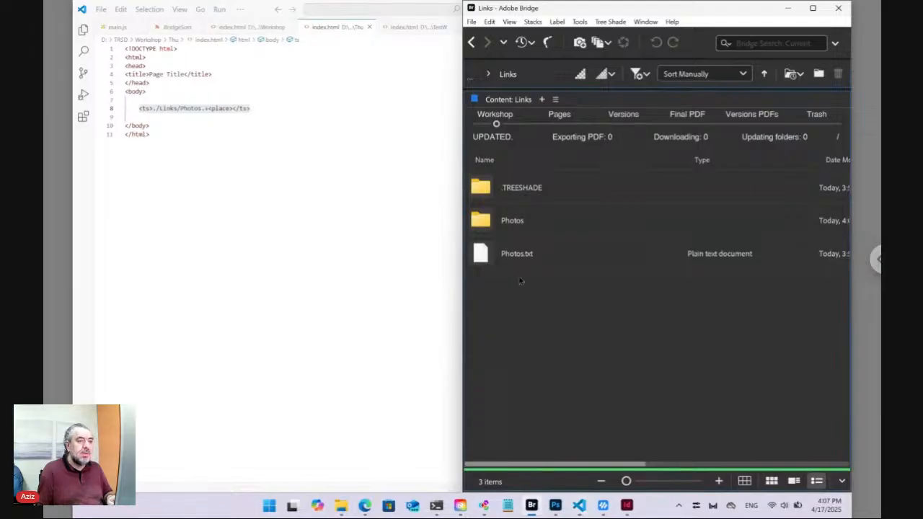
left_click(495, 258)
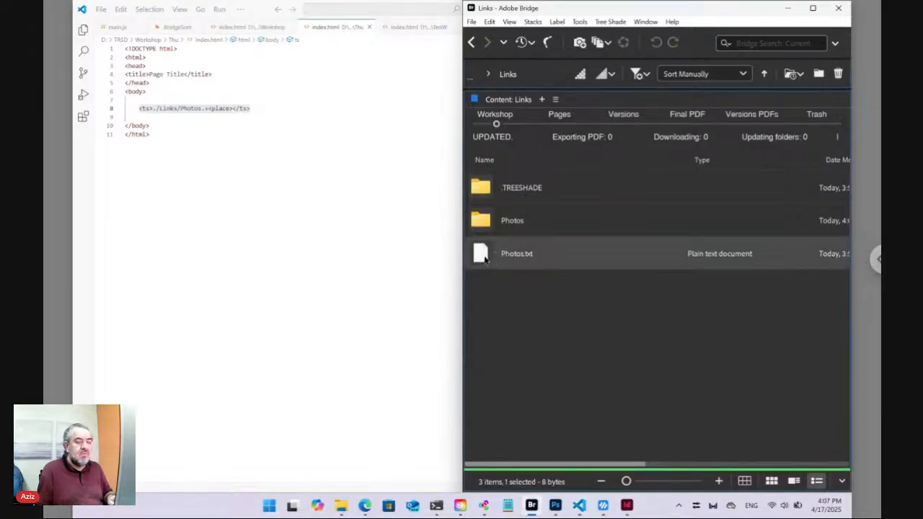
Open Photos.txt from the Links folder in Visual Studio Code and replace its content with opening and closing <div> tags on separate lines.
left_click_drag(484, 258, 404, 178)
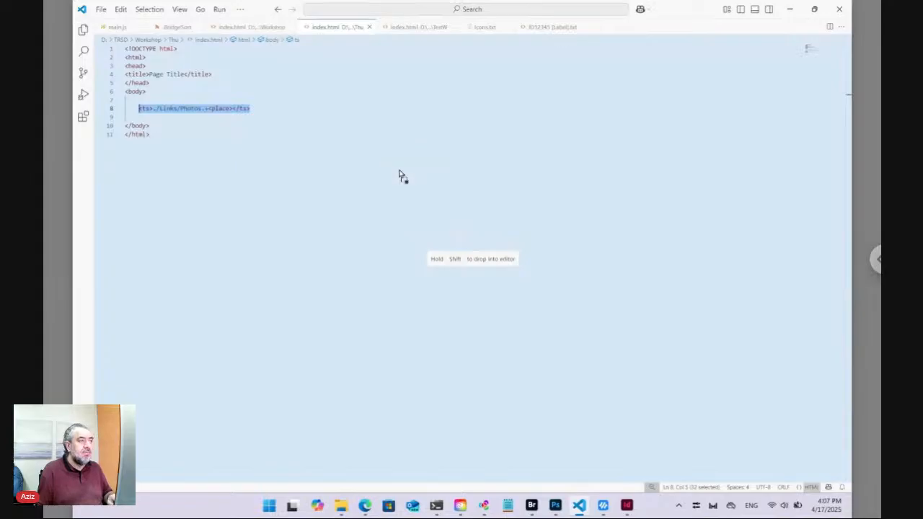
key("ctrl+a")
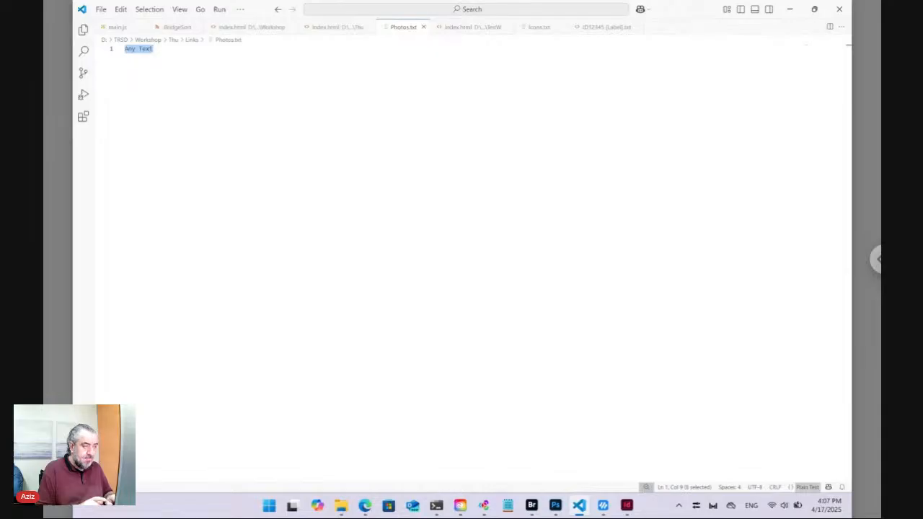
type("<")
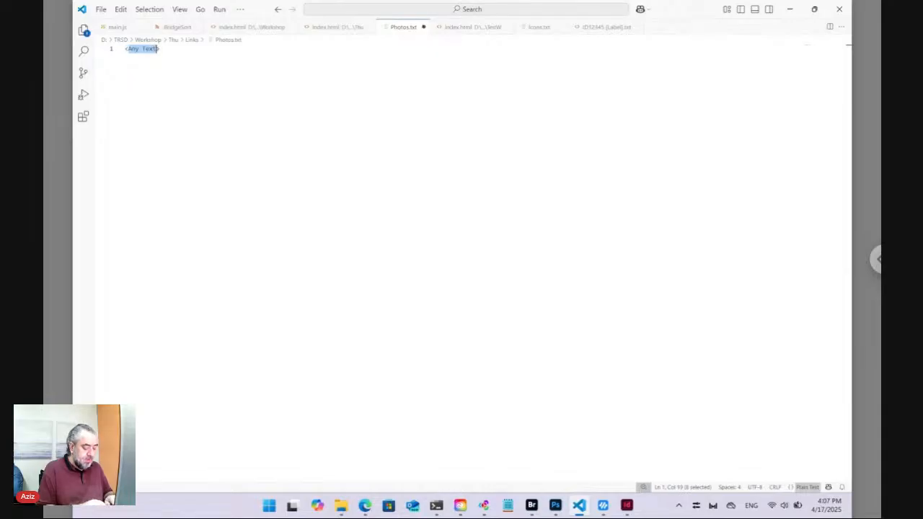
type("div>")
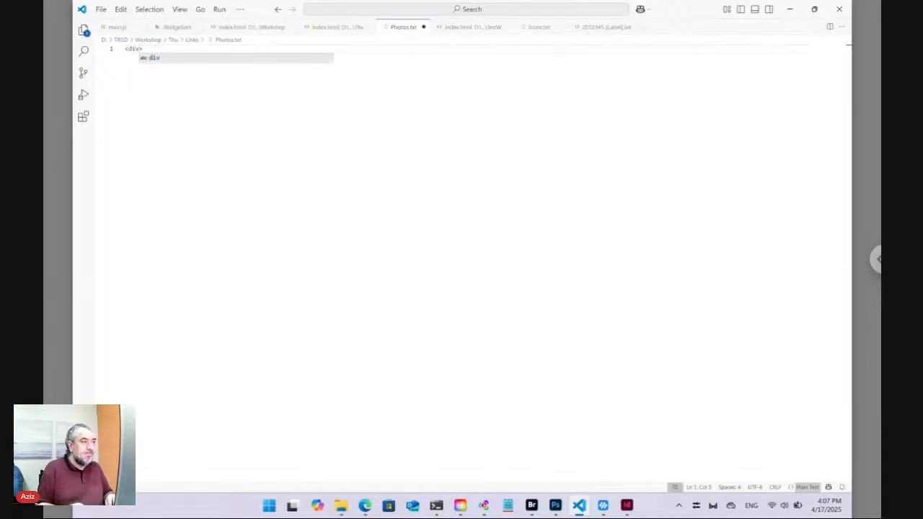
key("Right")
key("Return")
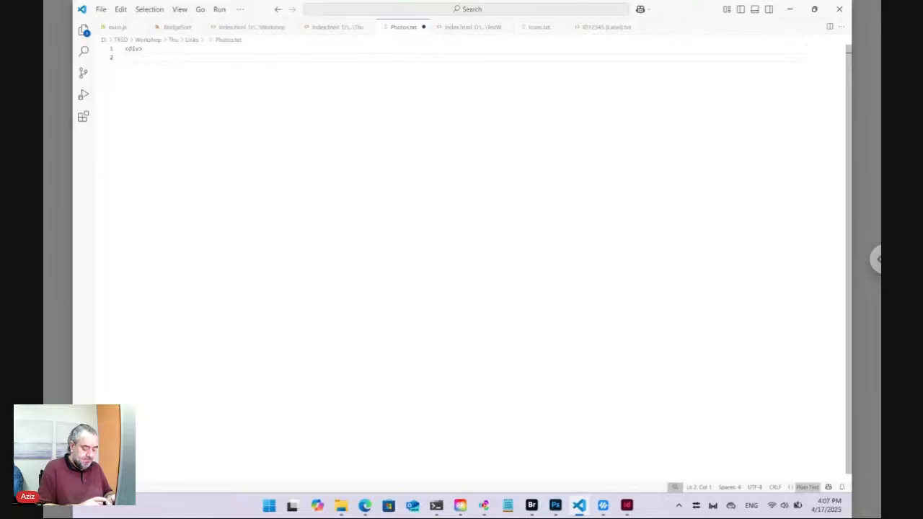
type("</div")
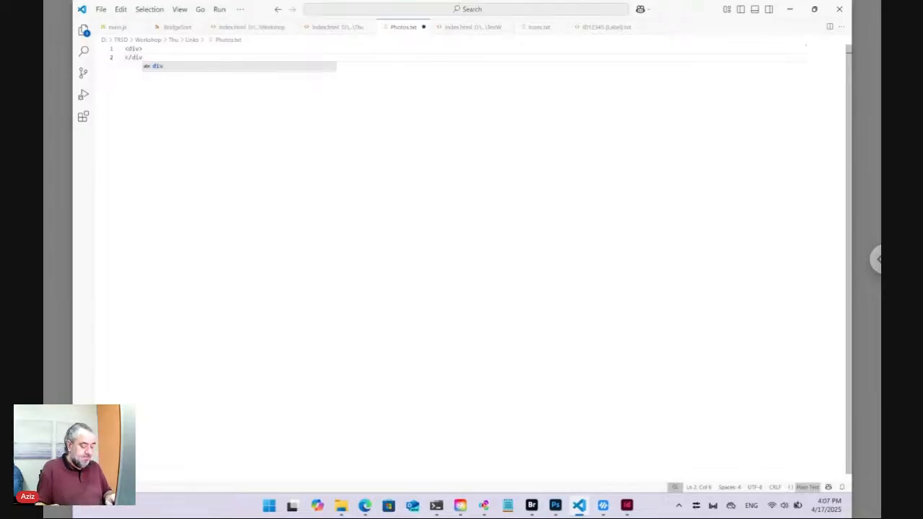
type(">")
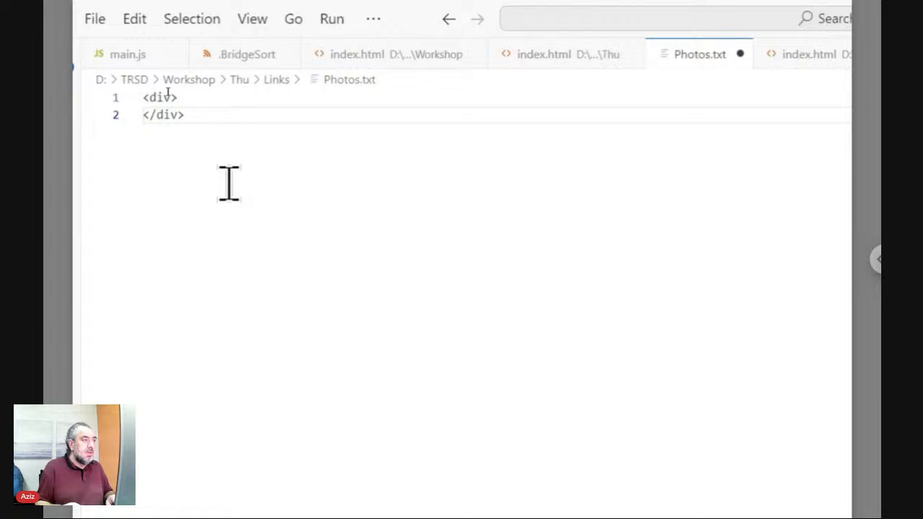
Add an empty <ts></ts> element on a new line between the <div> tags in Photos.txt.
key("Up")
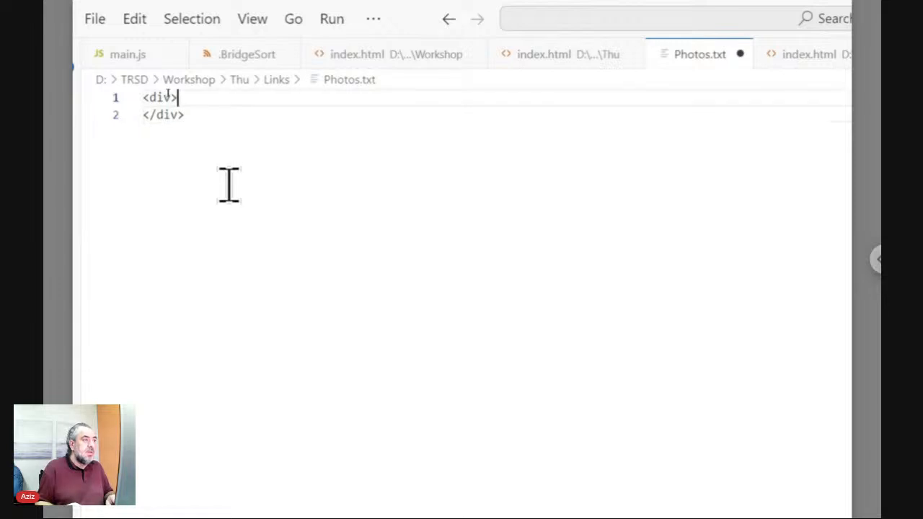
key("Return")
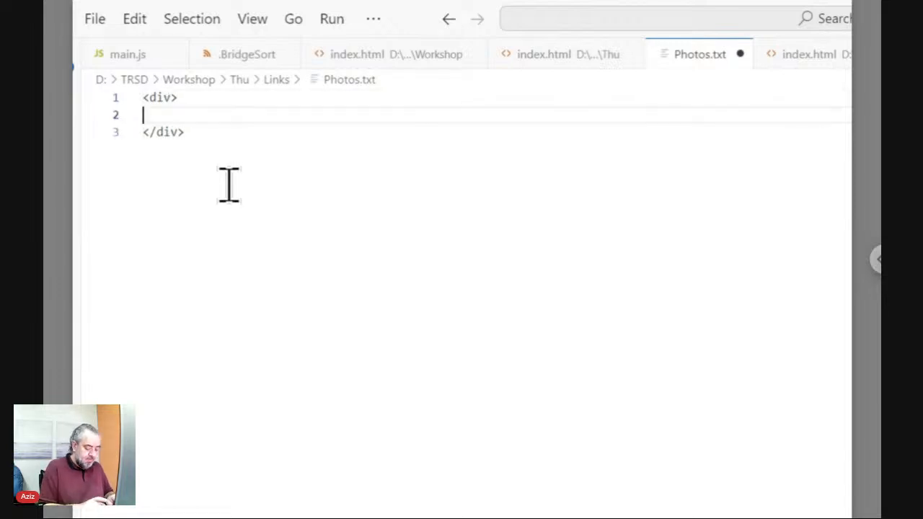
type("<ts")
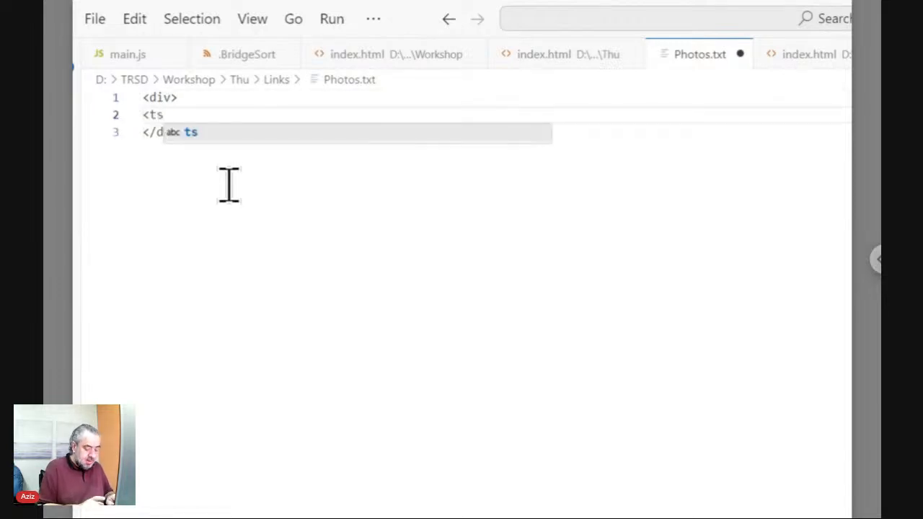
type("><")
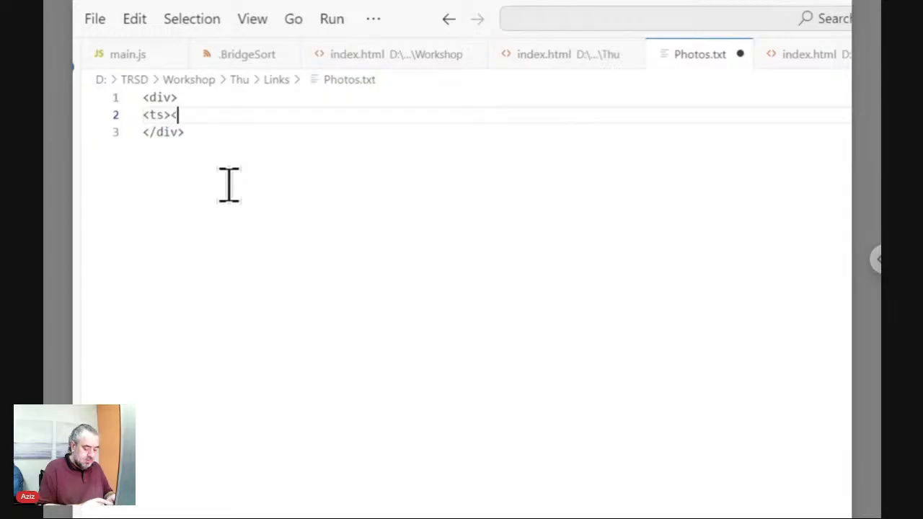
type("/ts>")
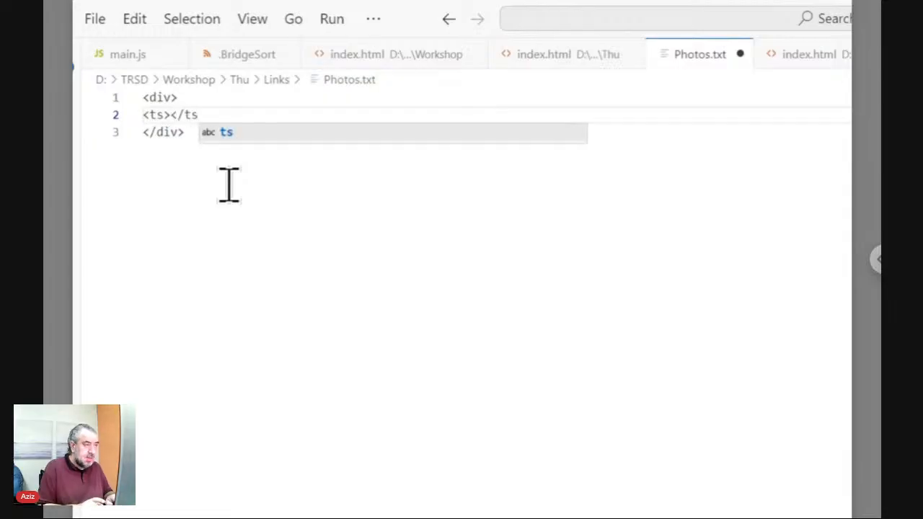
Enter the path start ./<fn>/ inside the <ts> element of Photos.txt.
key("Left")
key("Left")
key("Left")
key("Left")
key("Left")
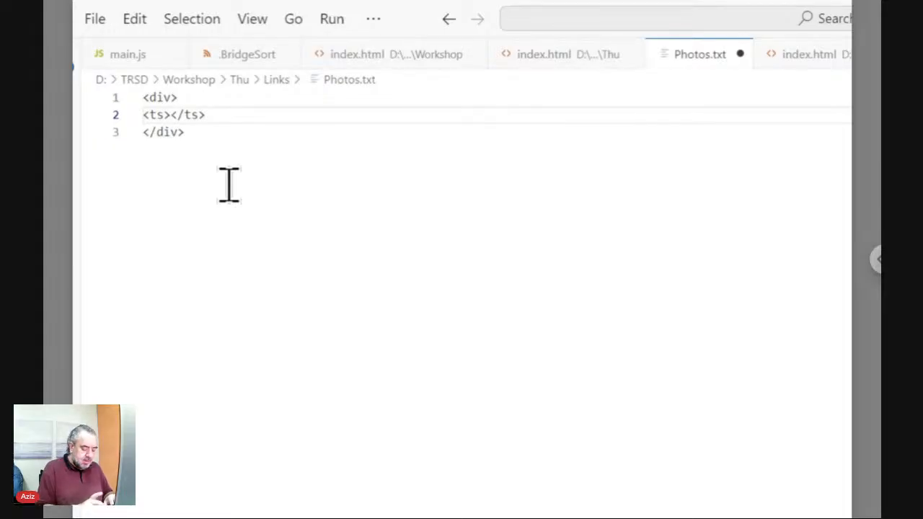
type("./")
type("<fn")
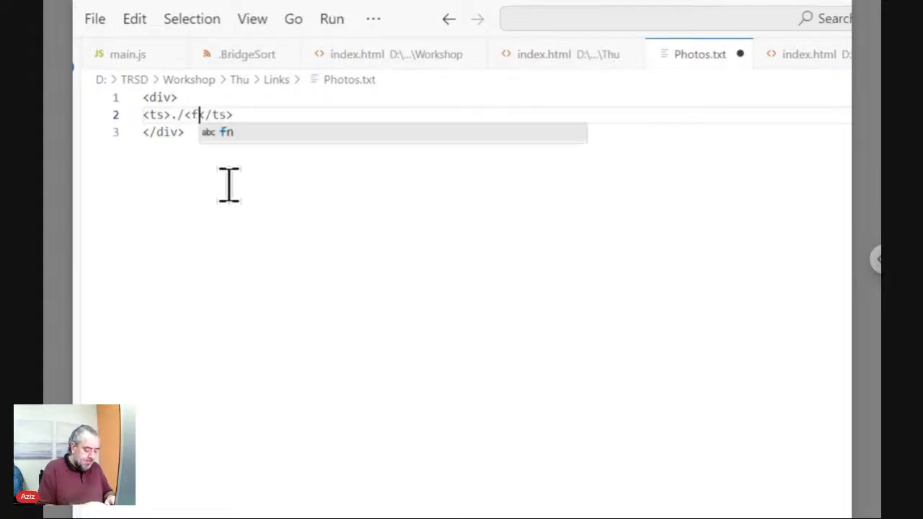
type(">/")
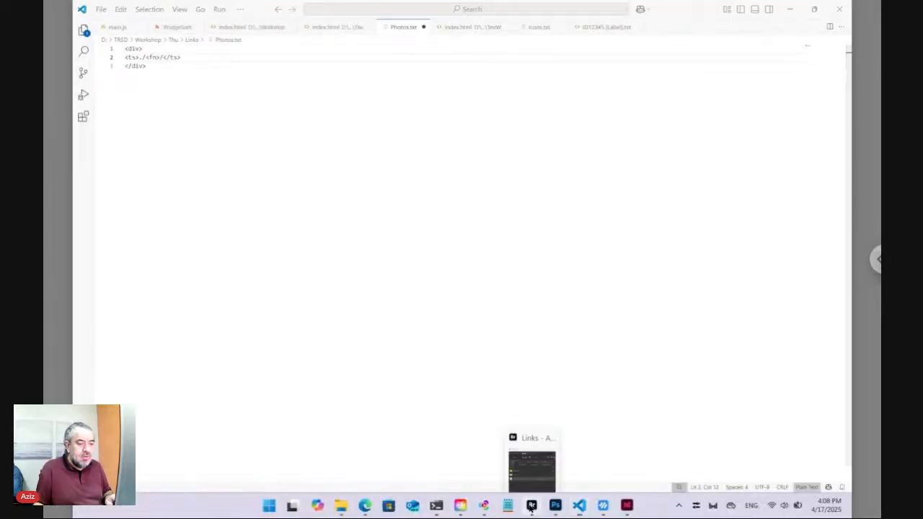
Switch to Adobe Bridge and open the Photos folder inside Links to check its contents.
left_click(532, 507)
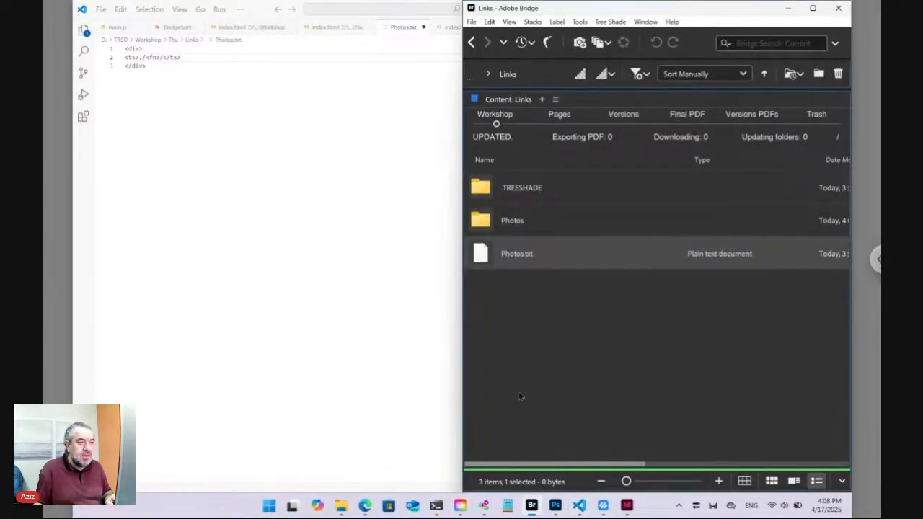
left_click(510, 228)
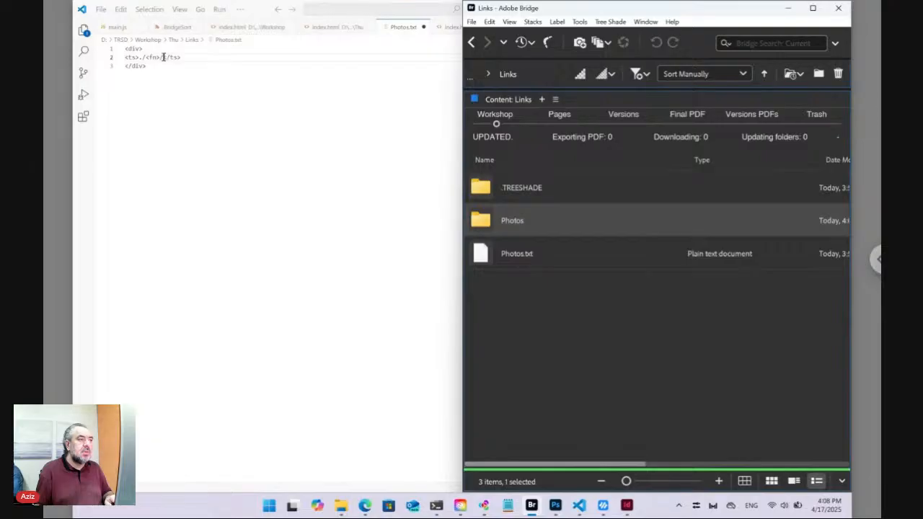
double_click(486, 222)
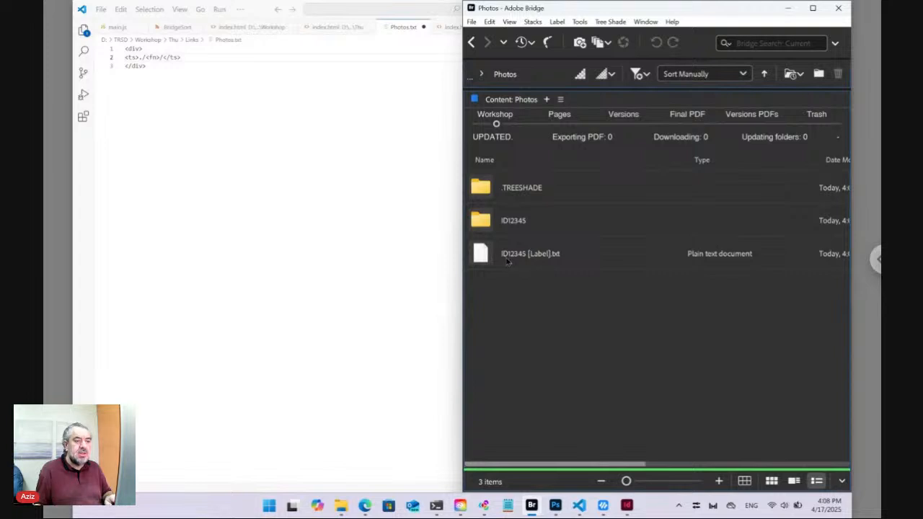
Return to Photos.txt in Visual Studio Code and complete the <ts> instruction as ./<fn>/ID.+<place>.
left_click(162, 57)
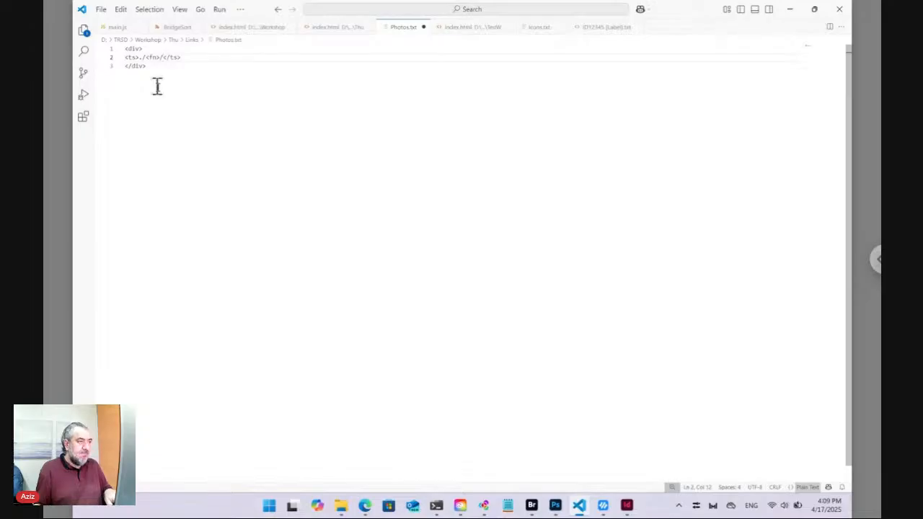
type("/ID")
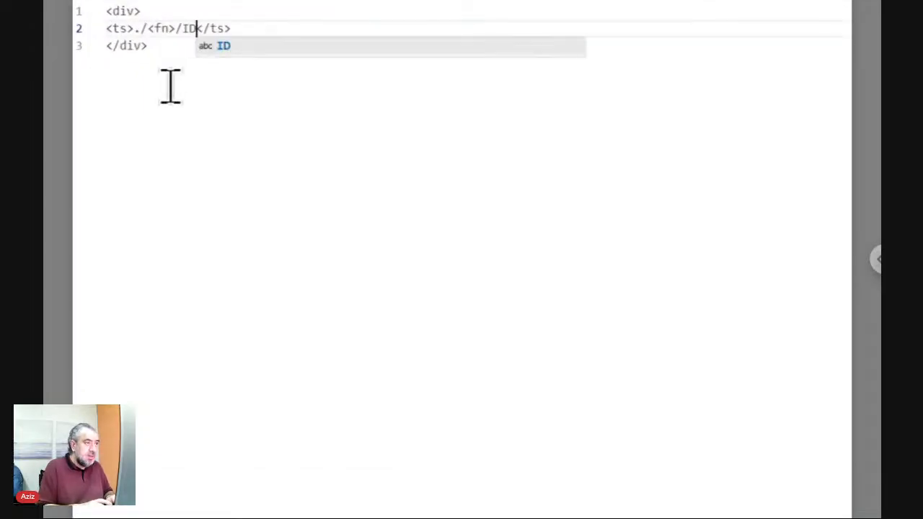
type(".+")
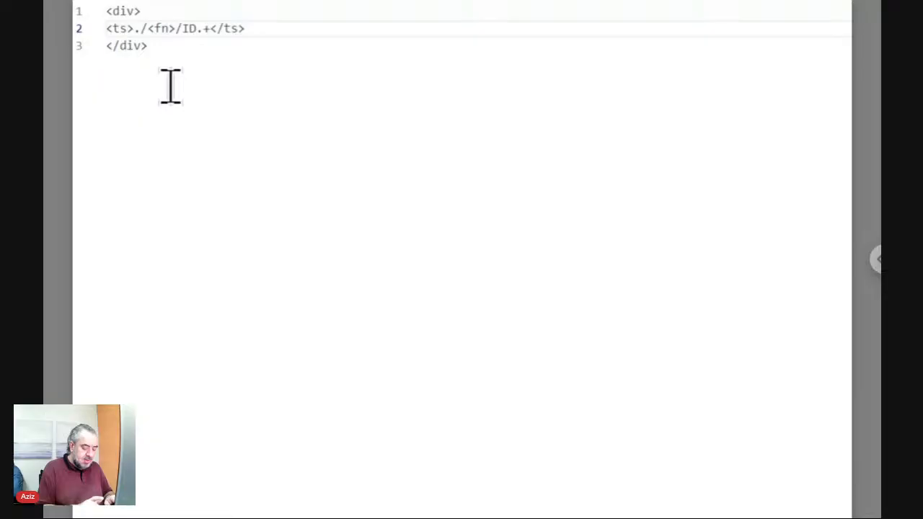
type("<place")
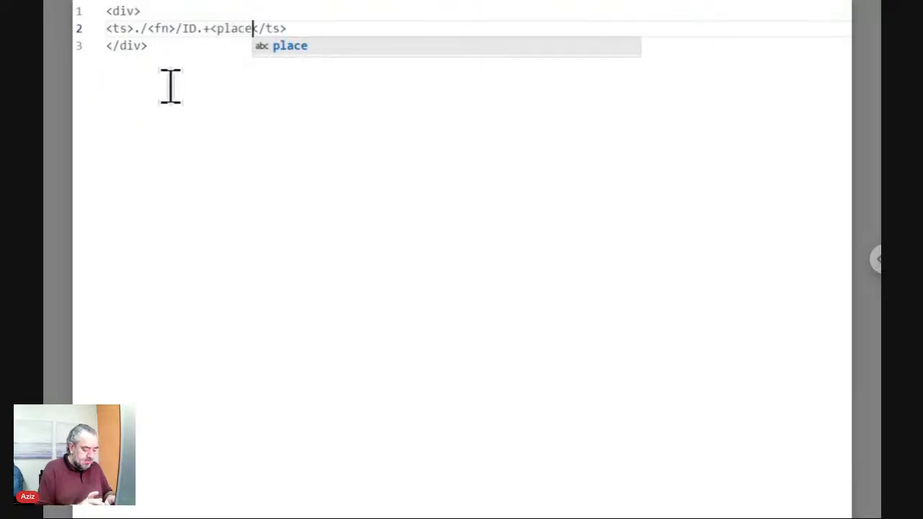
key("Escape")
type(">")
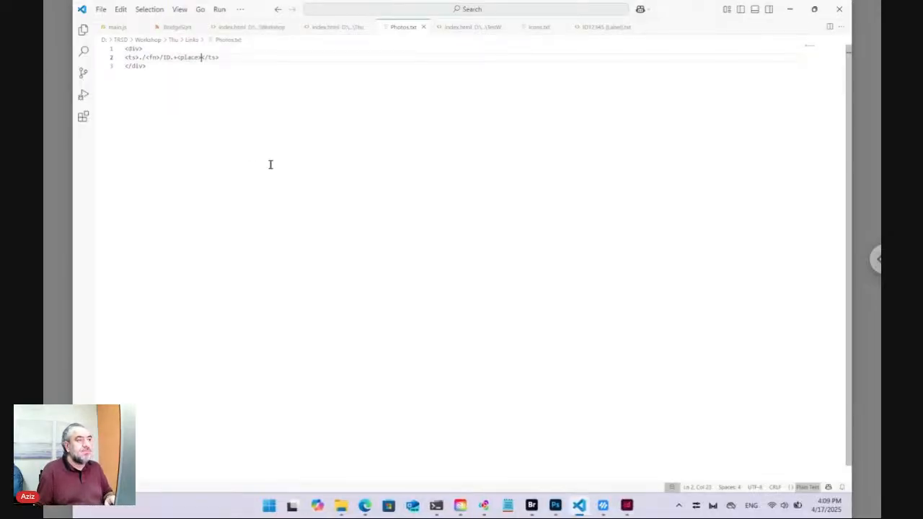
Switch to Adobe Bridge and open ID12345 [Label].txt from the Photos folder in Visual Studio Code.
left_click(532, 505)
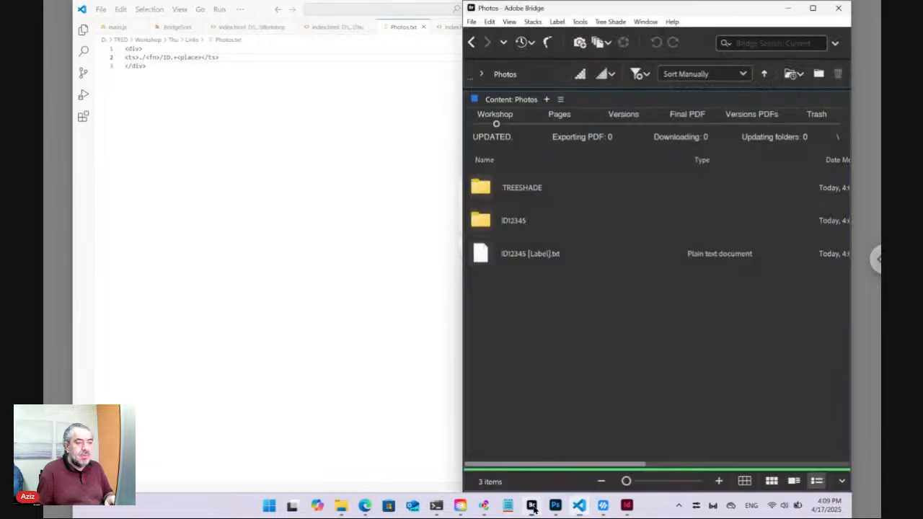
left_click(509, 261)
left_click_drag(482, 255, 369, 197)
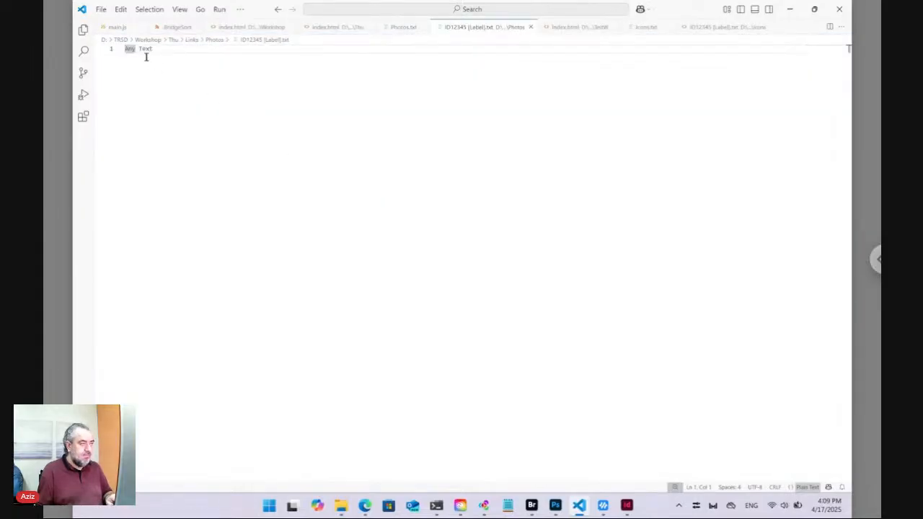
Replace all the text in ID12345 [Label].txt with opening and closing <div> tags on separate lines.
key("ctrl+a")
key("BackSpace")
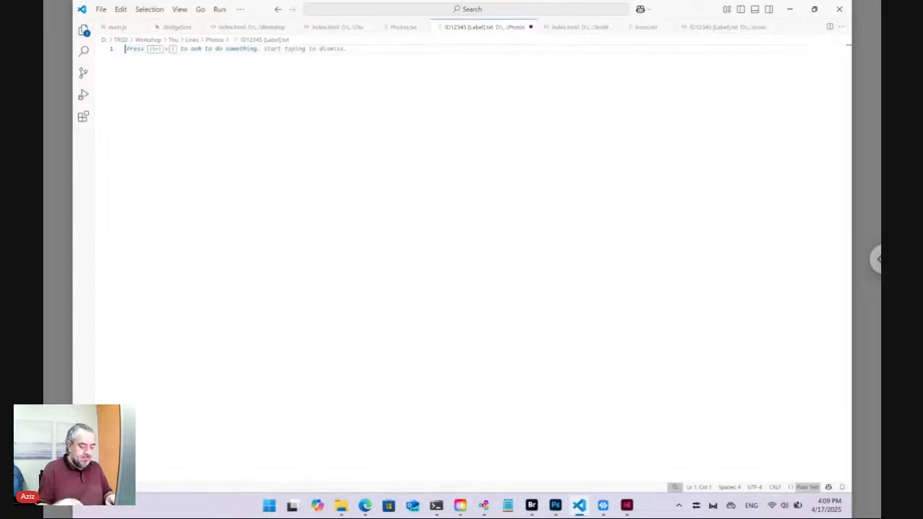
type("c")
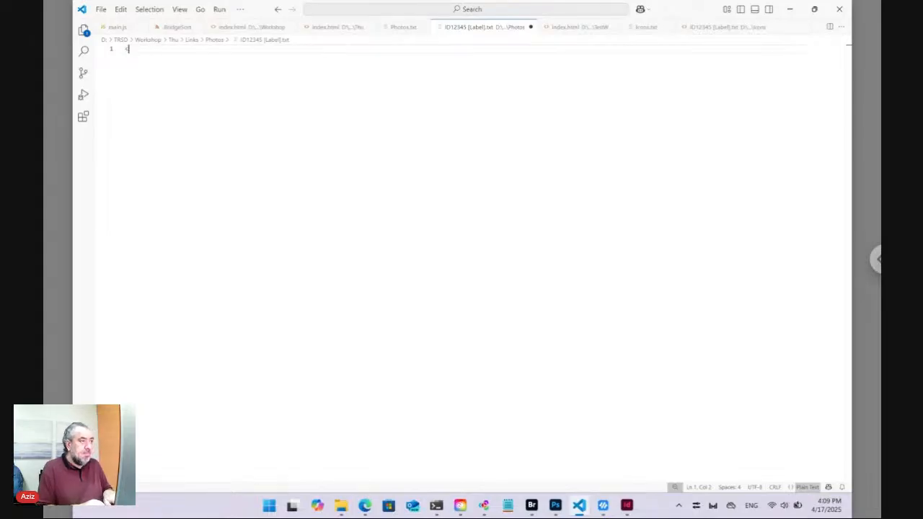
type("div>")
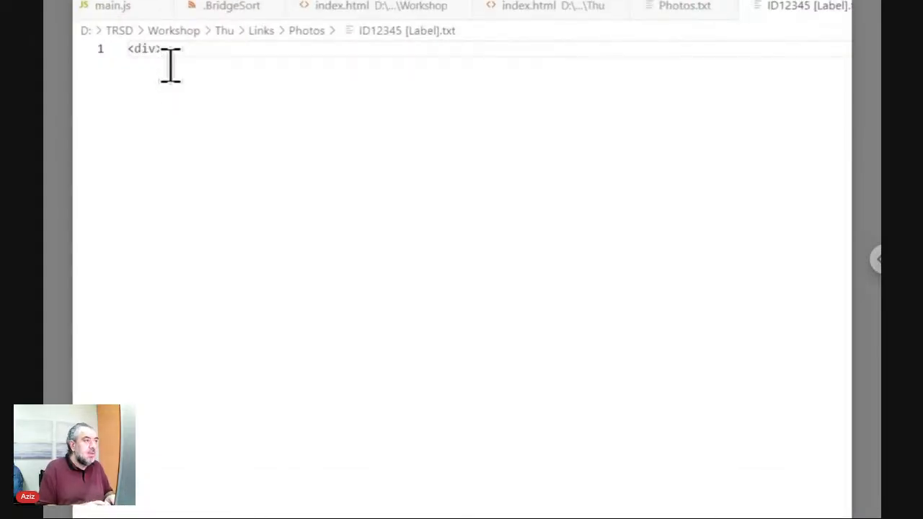
key("Return")
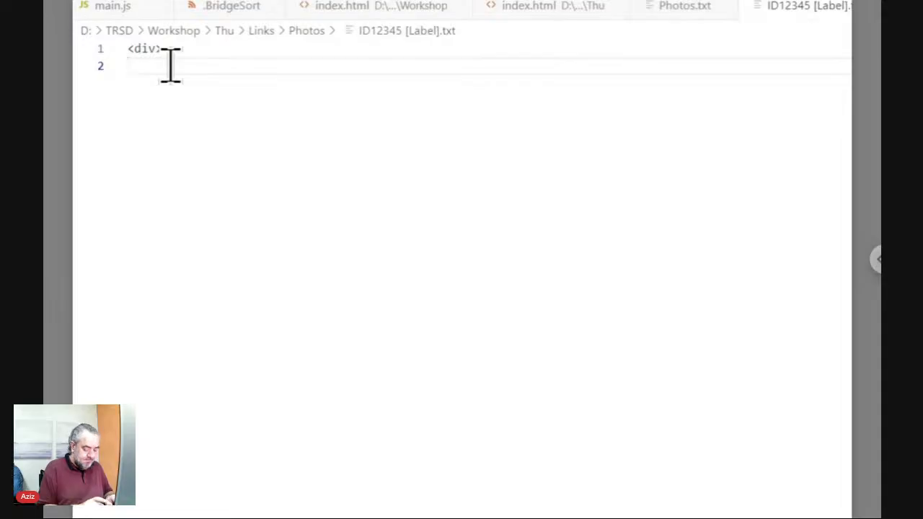
type("</div")
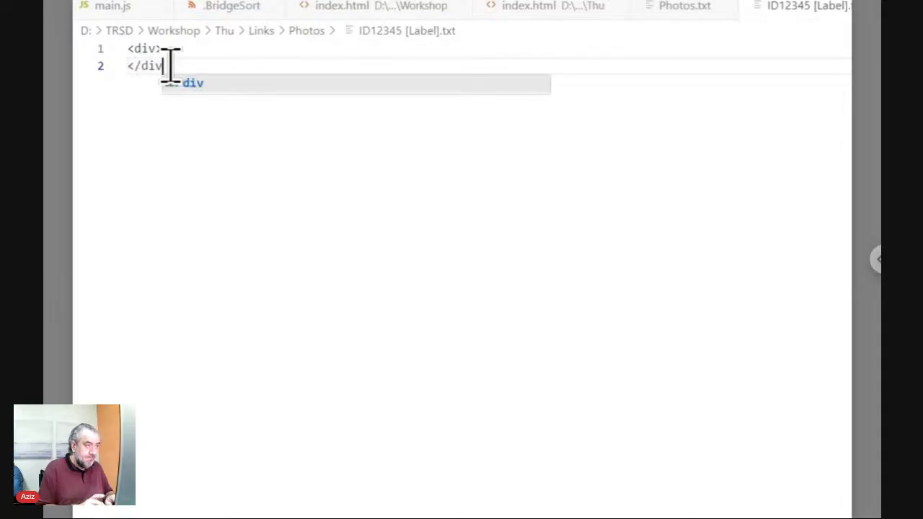
type(">")
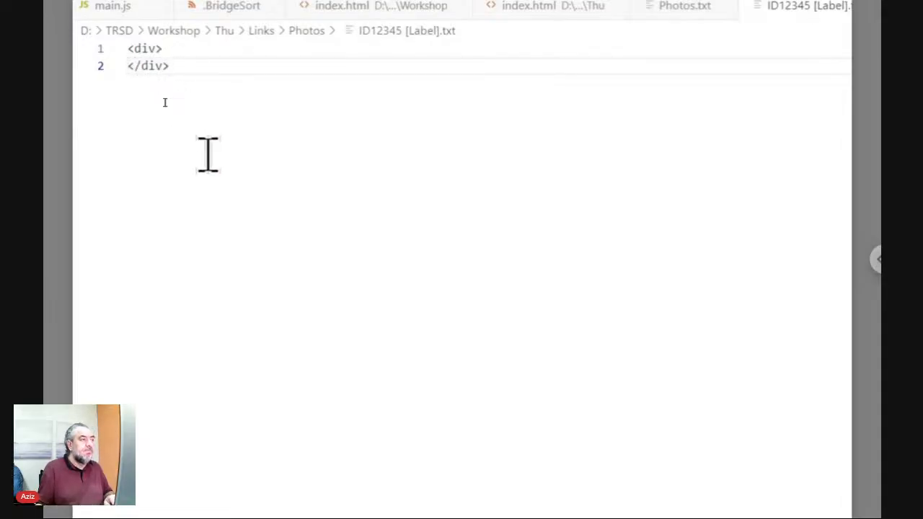
Add an indented <img> tag on a new line between the <div> tags of ID12345 [Label].txt.
key("Up")
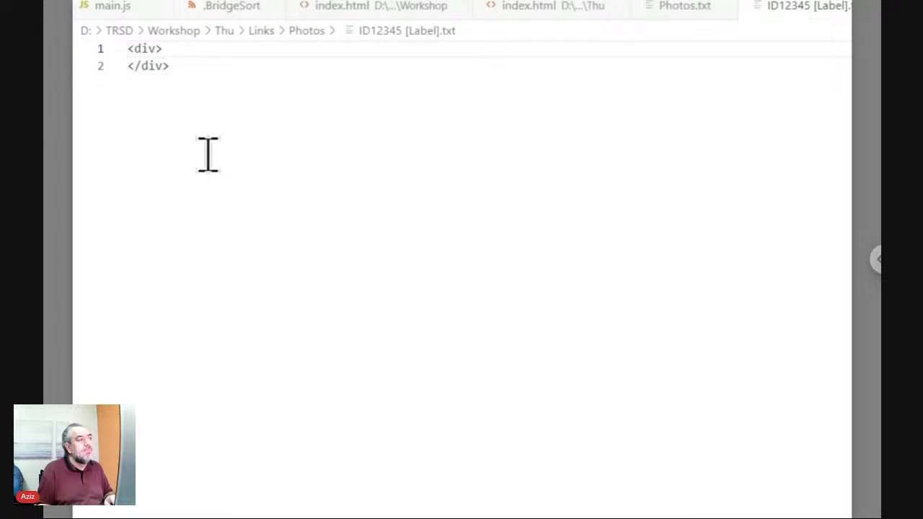
key("Return")
key("Tab")
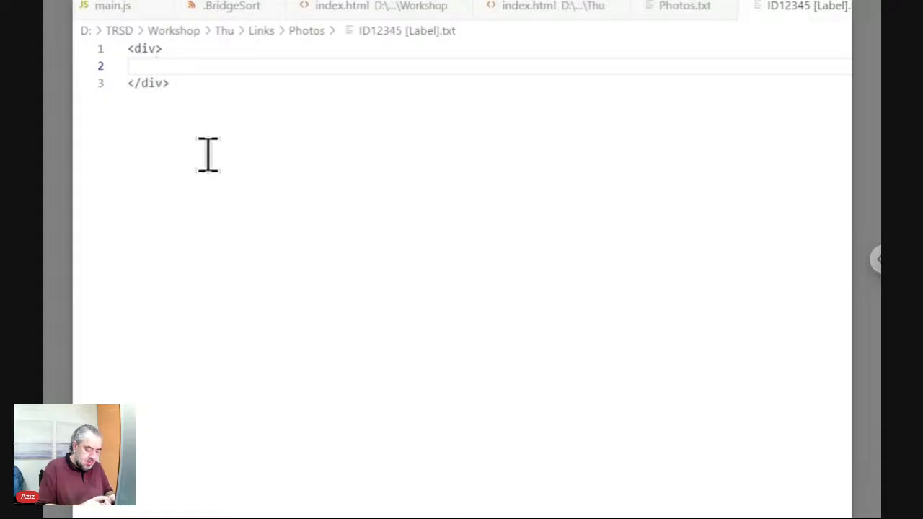
type("<img")
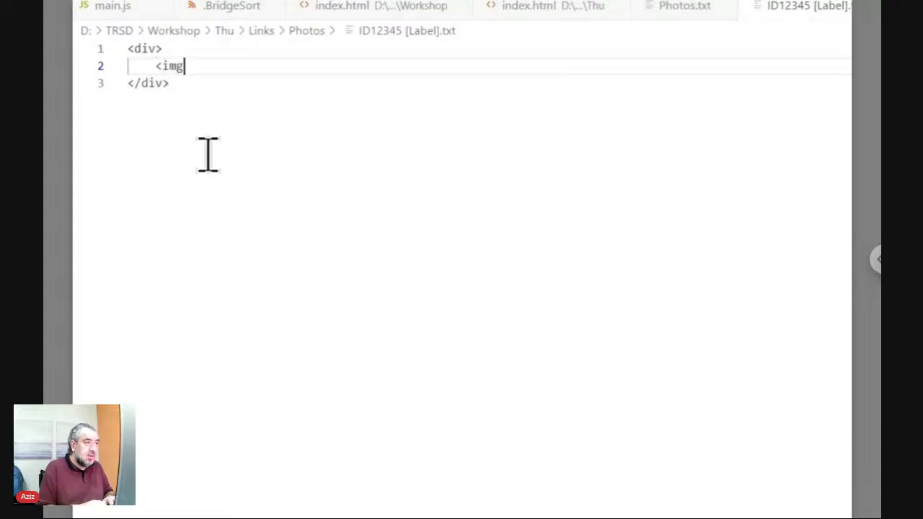
type(">")
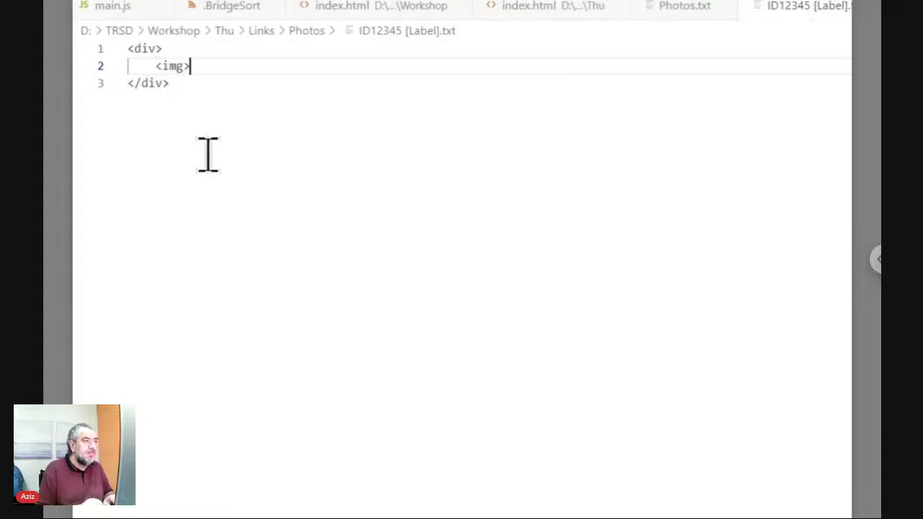
Add an empty src attribute and a style attribute of width:30% to the <img> tag in ID12345 [Label].txt.
key("Left")
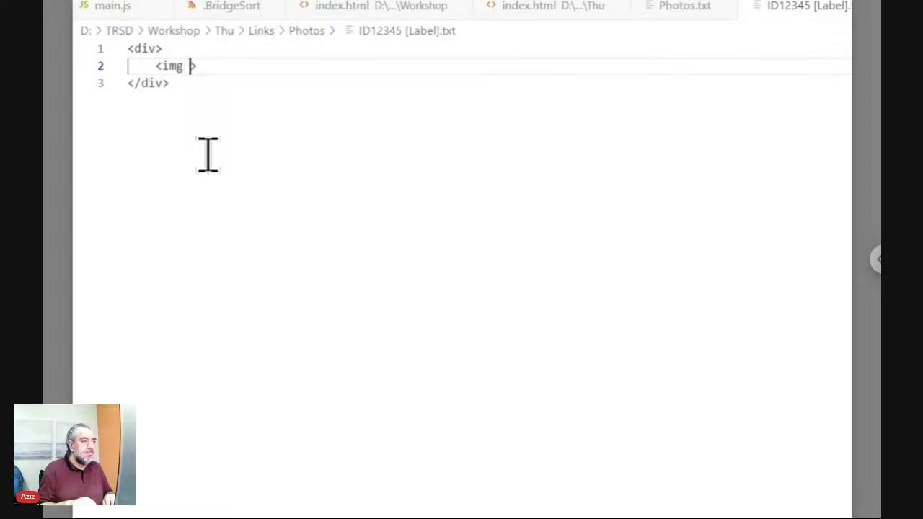
type("src")
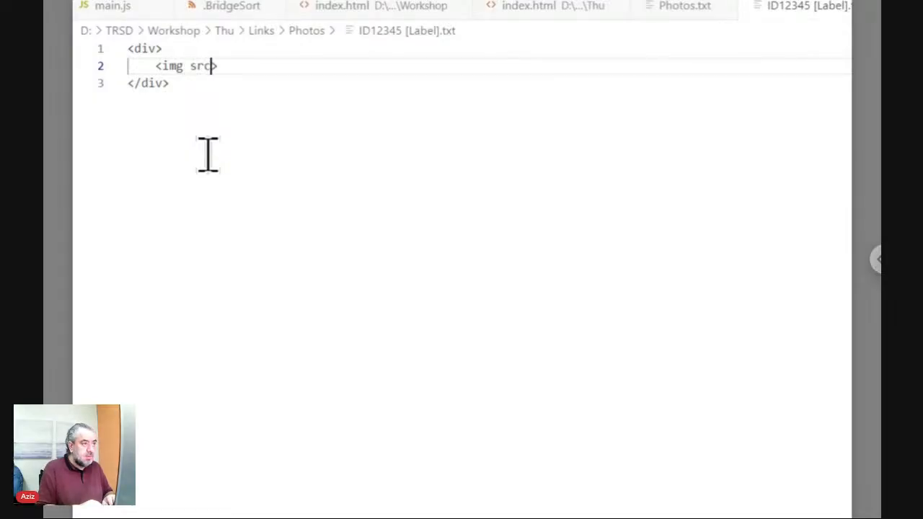
type("=\"\"")
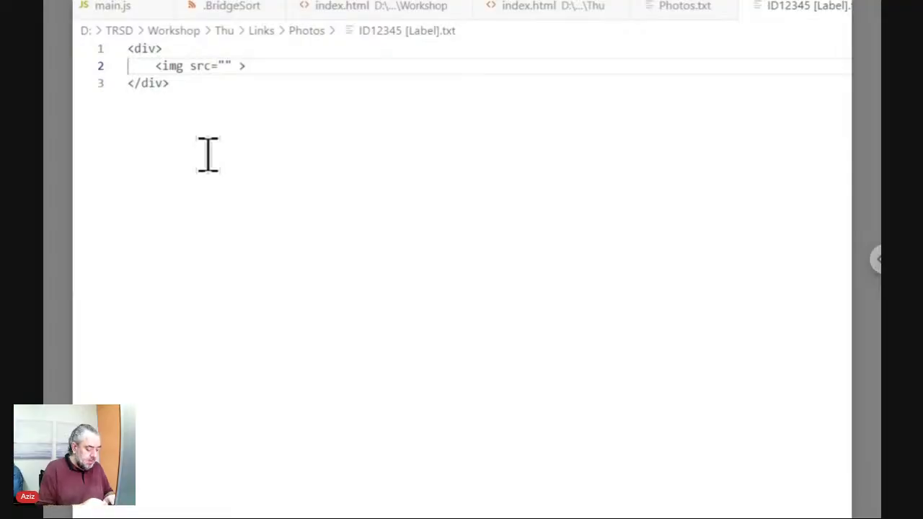
type(" style")
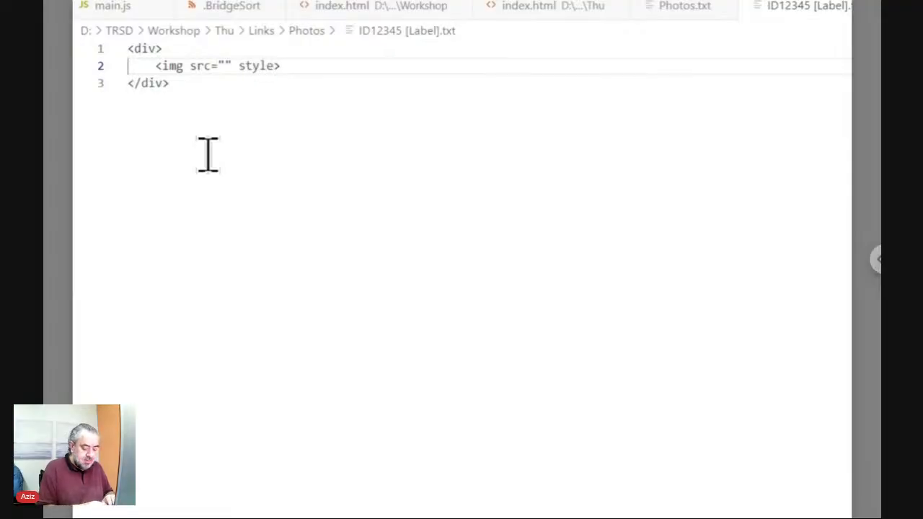
type("=\"\"")
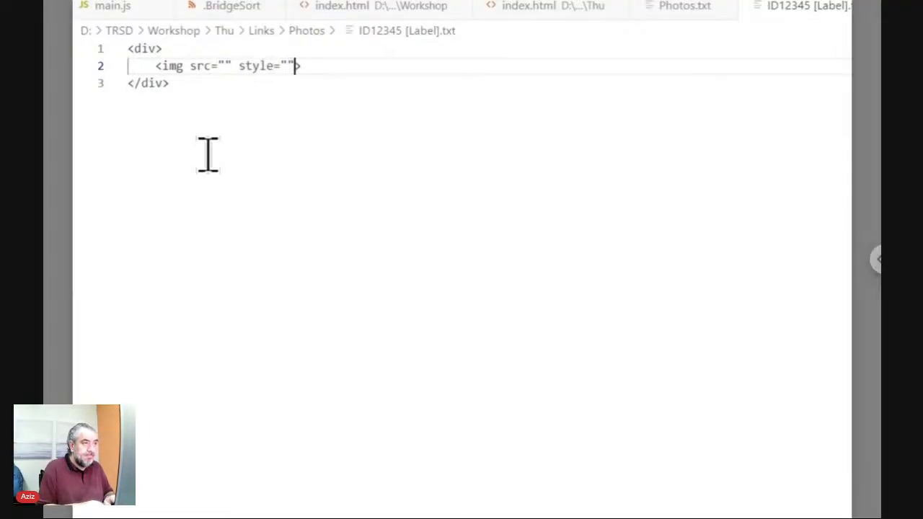
key("Left")
type("width")
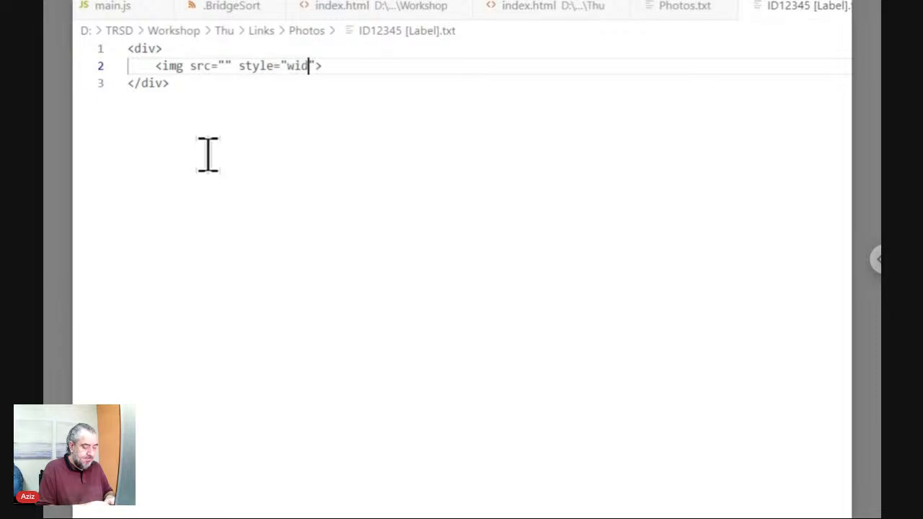
type(":")
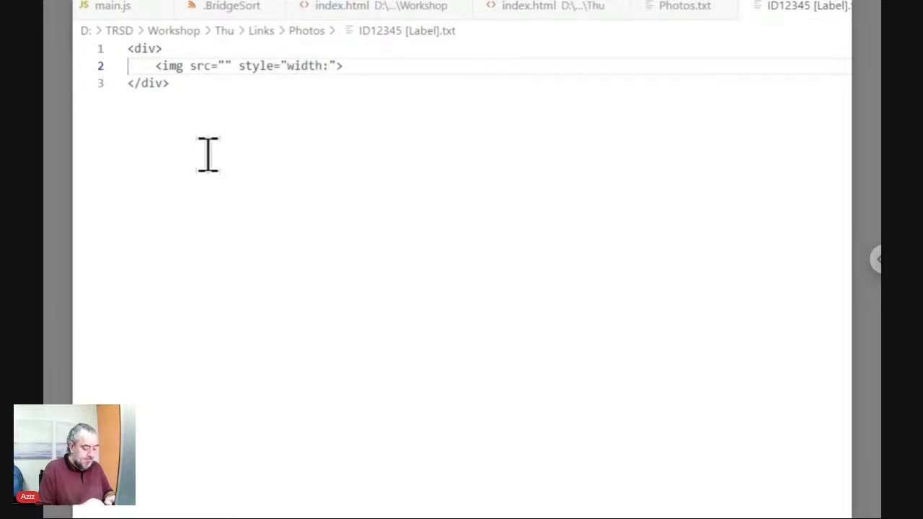
type("30")
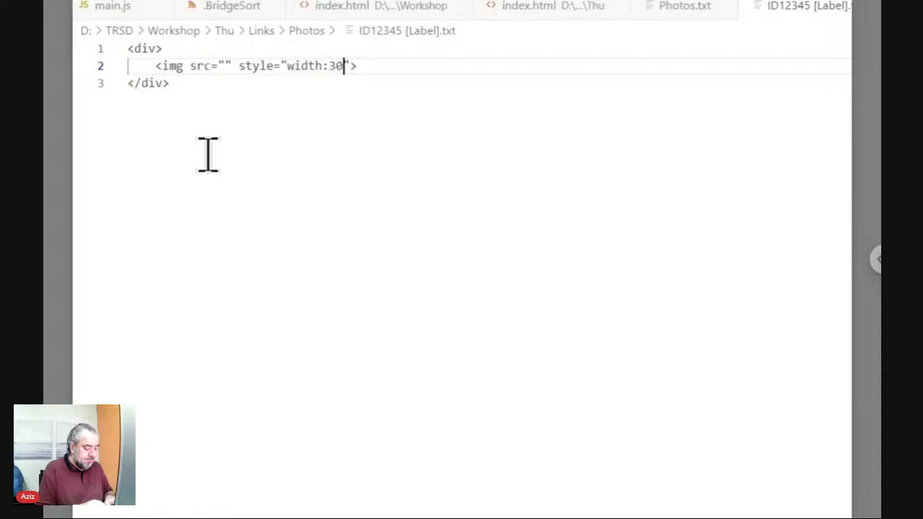
type("%")
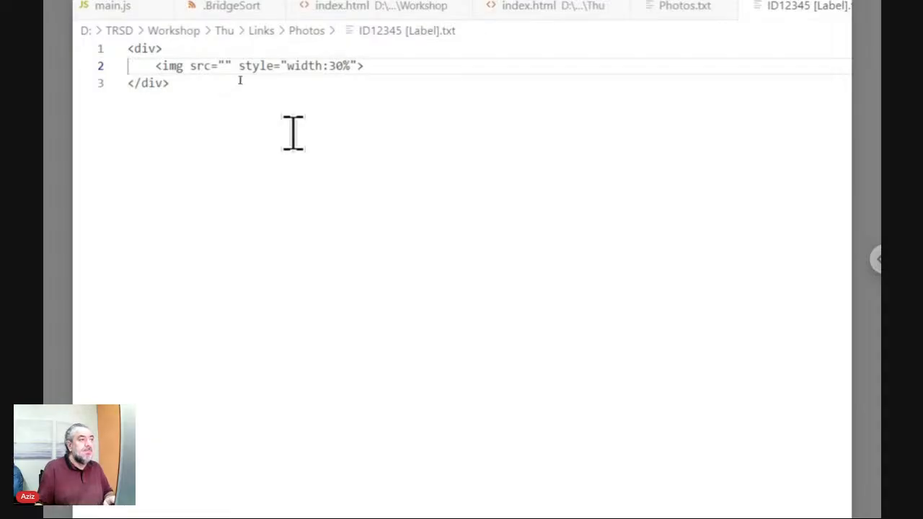
Add an empty <p></p> element on a new line below the <img> tag and place the cursor between its tags.
left_click(510, 70)
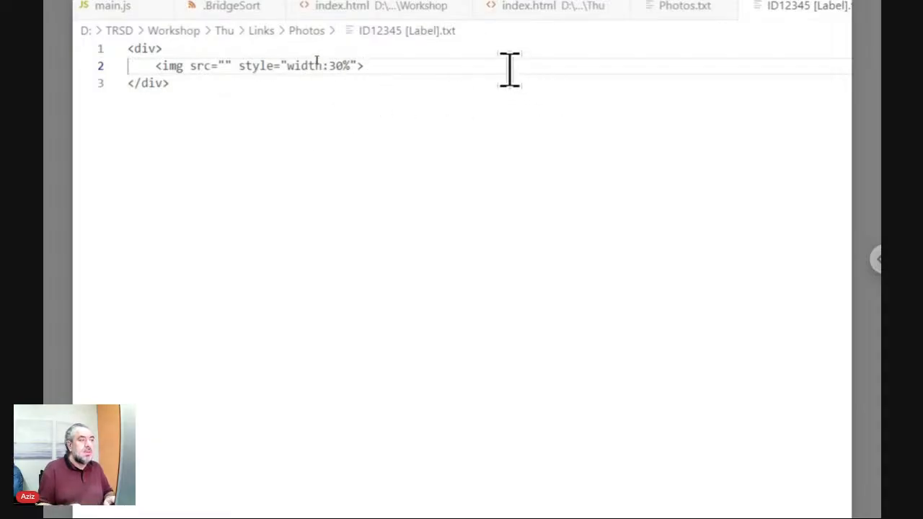
key("Return")
type("<")
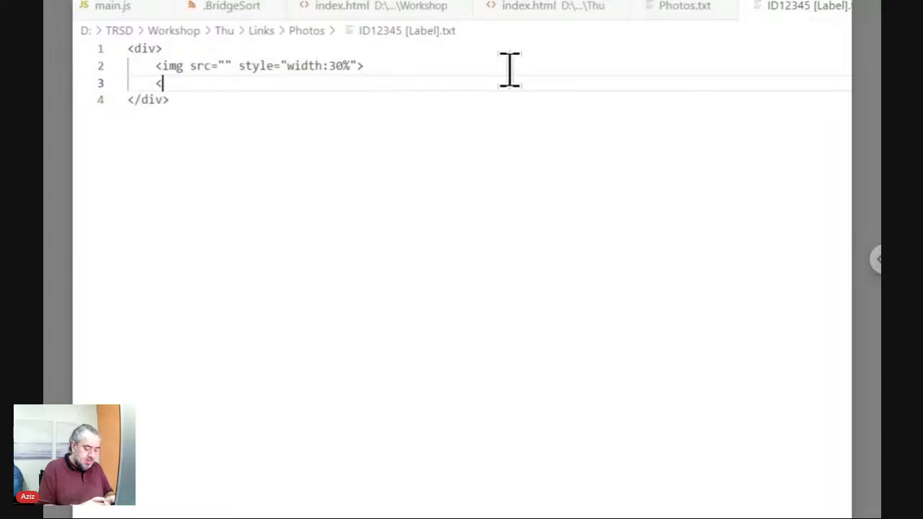
type("p>")
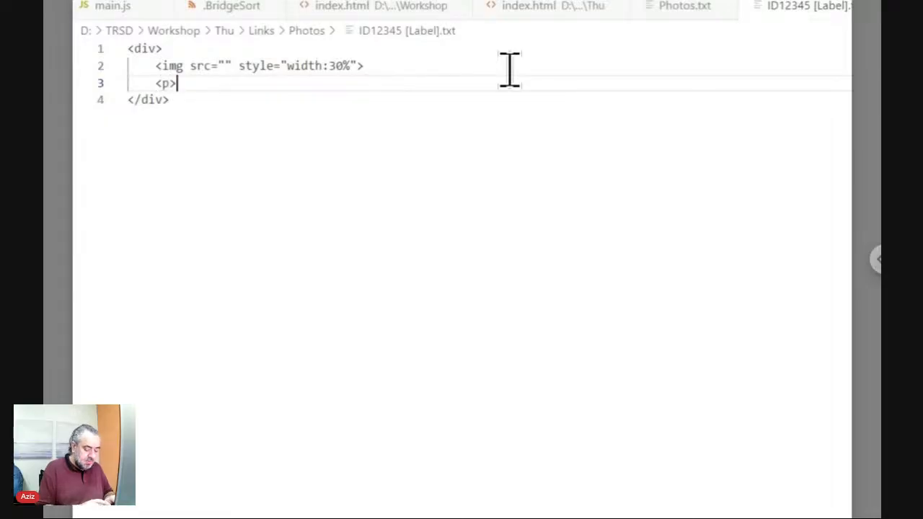
type("</p>")
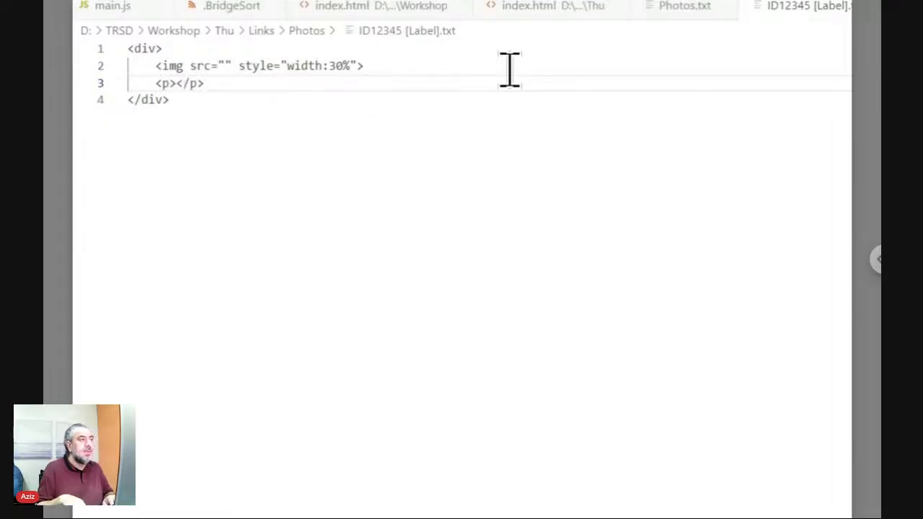
key("Left")
key("Left")
key("Left")
key("Left")
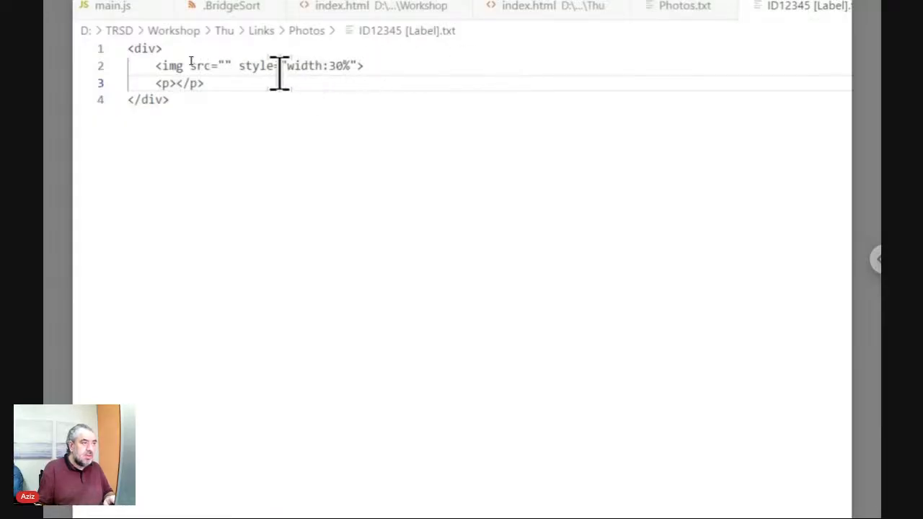
Insert a <ts></ts> pair inside the src attribute's quotes and place the cursor between the two tags.
left_click(224, 65)
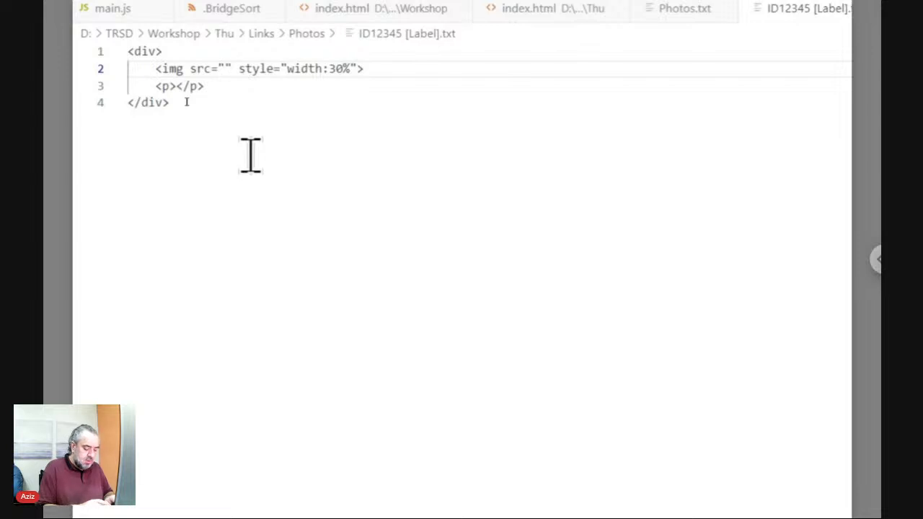
type("<")
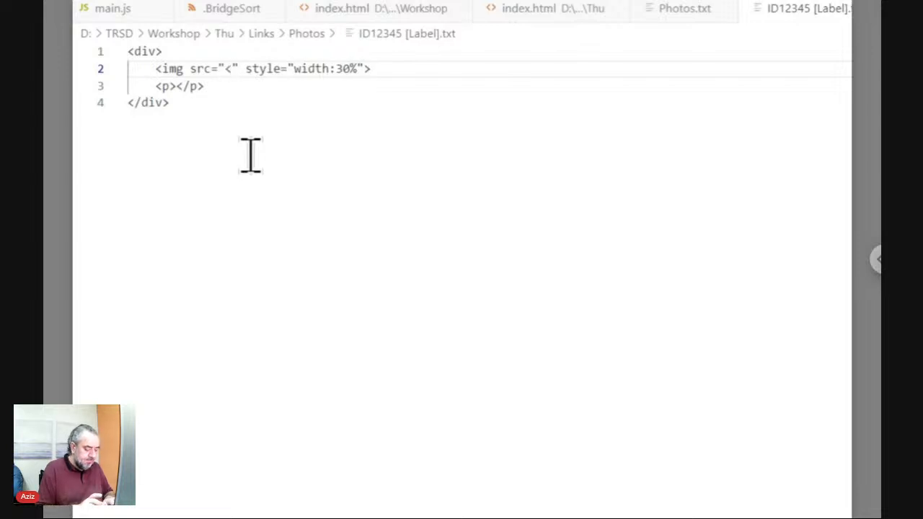
type("ts>")
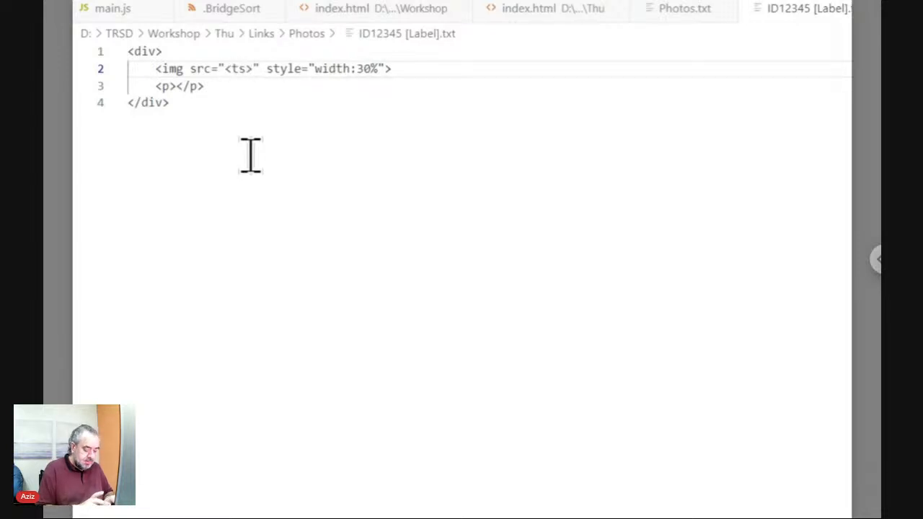
type("</t")
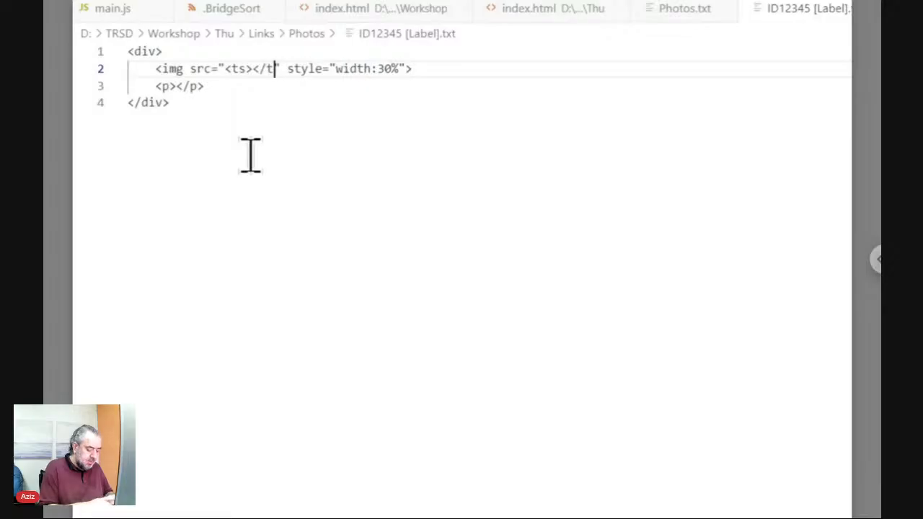
type("s>")
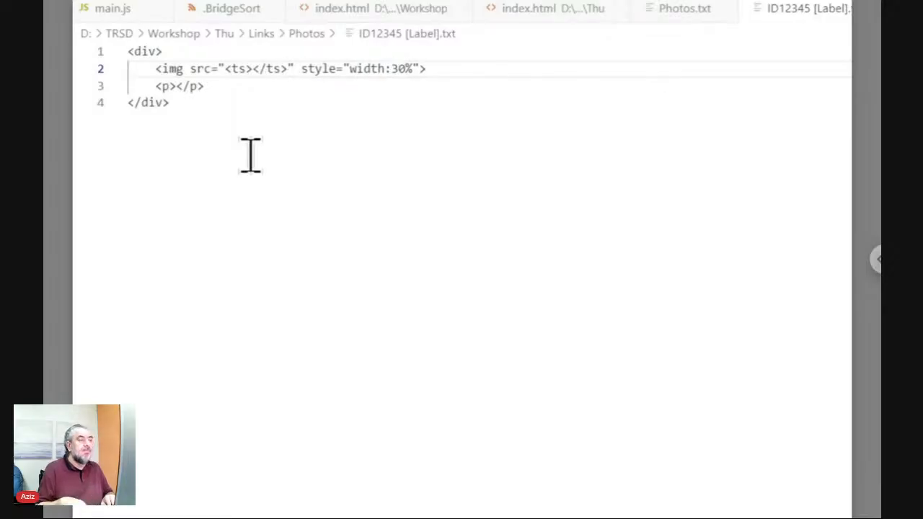
key("Left")
key("Left")
key("Left")
key("Left")
key("Left")
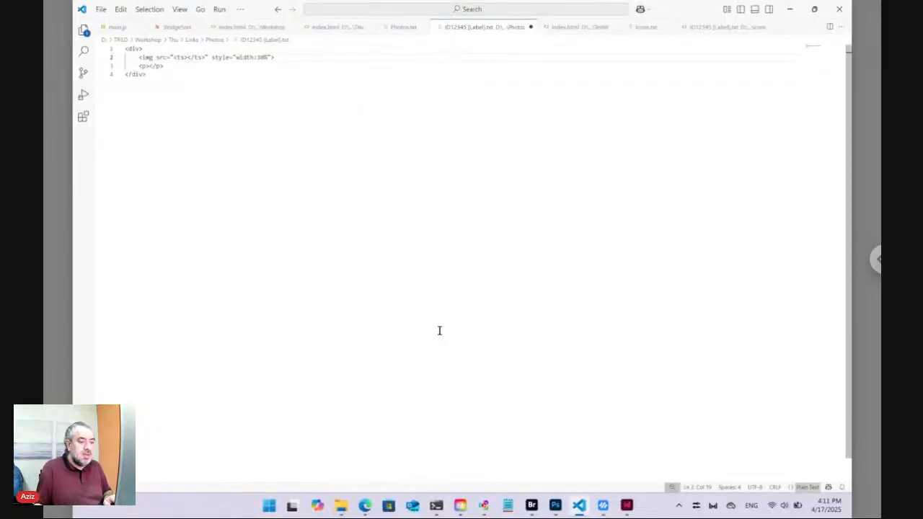
Check the Photos folder in Adobe Bridge, return to Visual Studio Code and complete the src <ts> instruction as ./<fn>/Photo.+<url>.
left_click(537, 510)
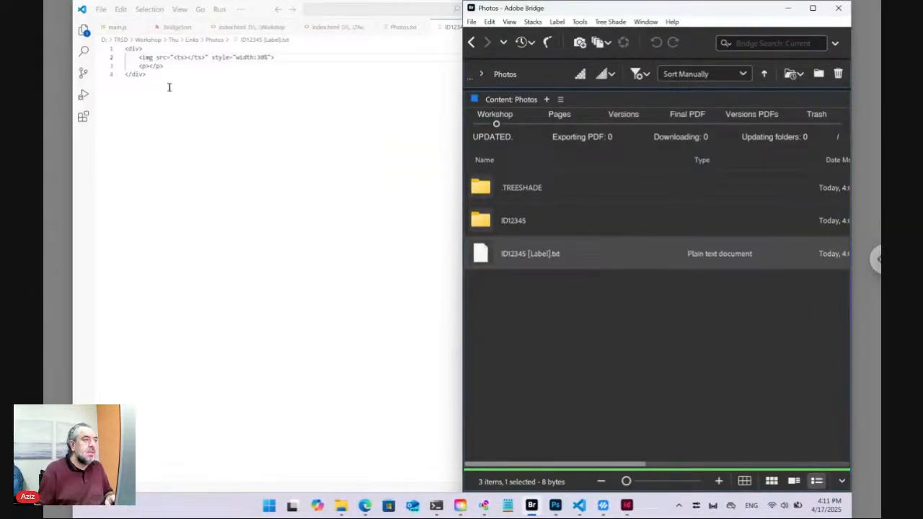
left_click(186, 57)
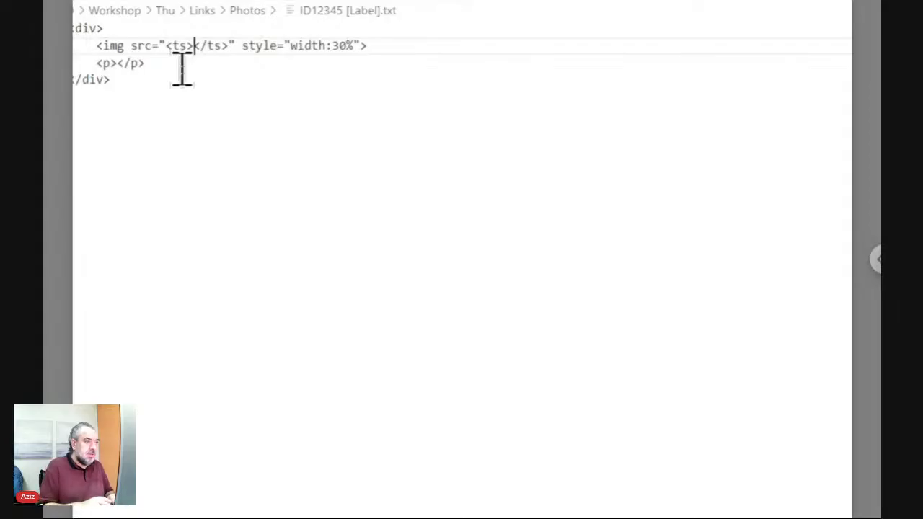
type("./")
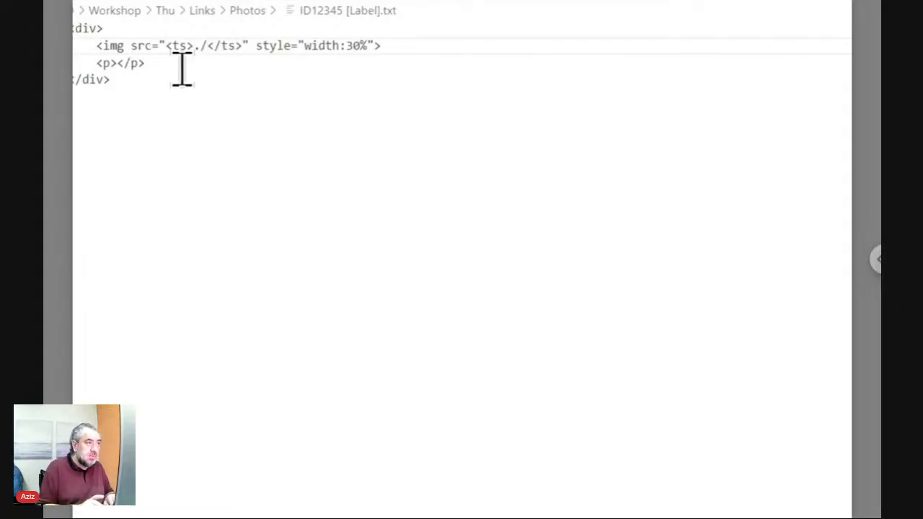
type("<fn>")
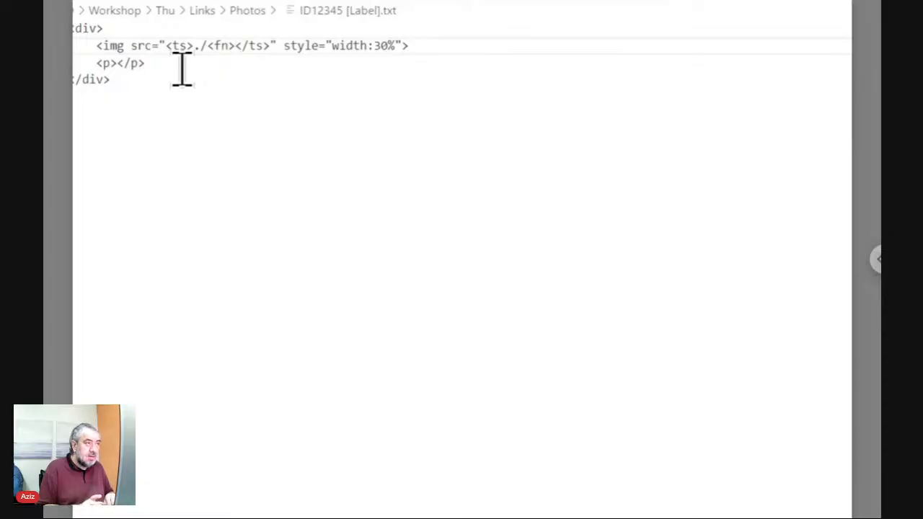
type("/")
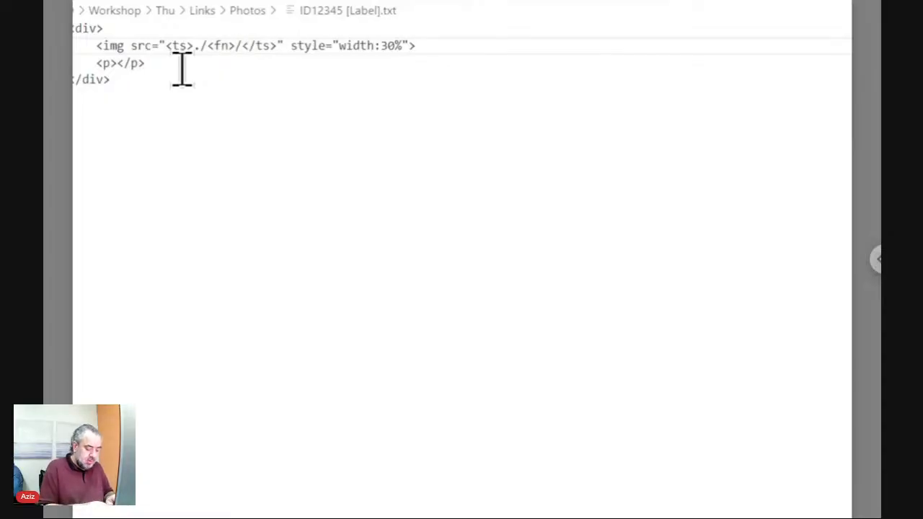
type("Photo")
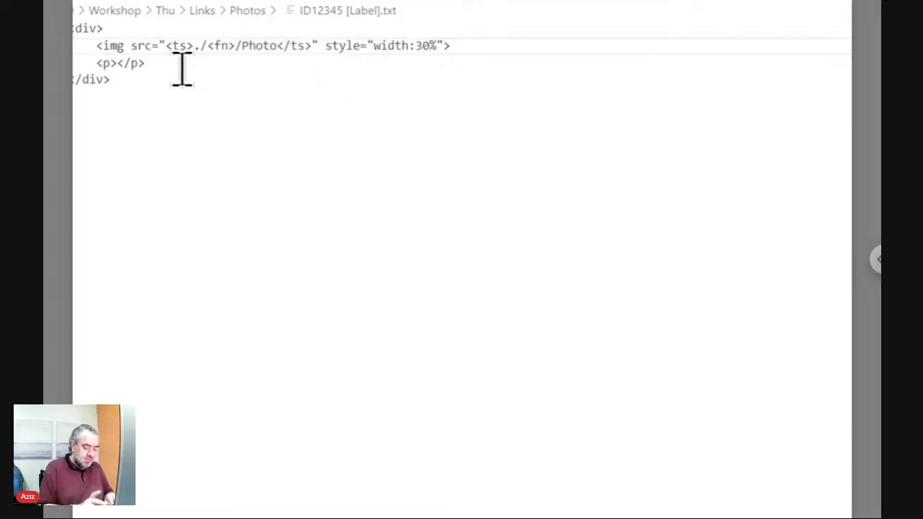
type(".+")
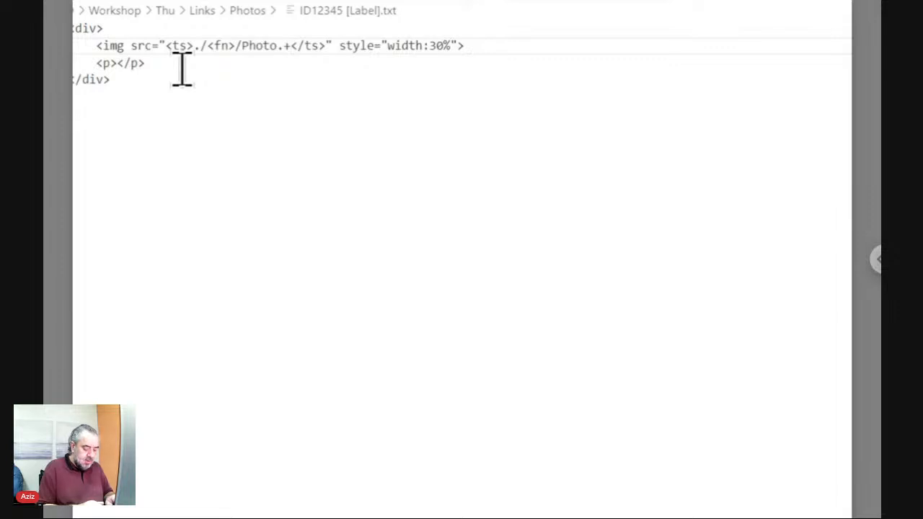
type("<")
type("url")
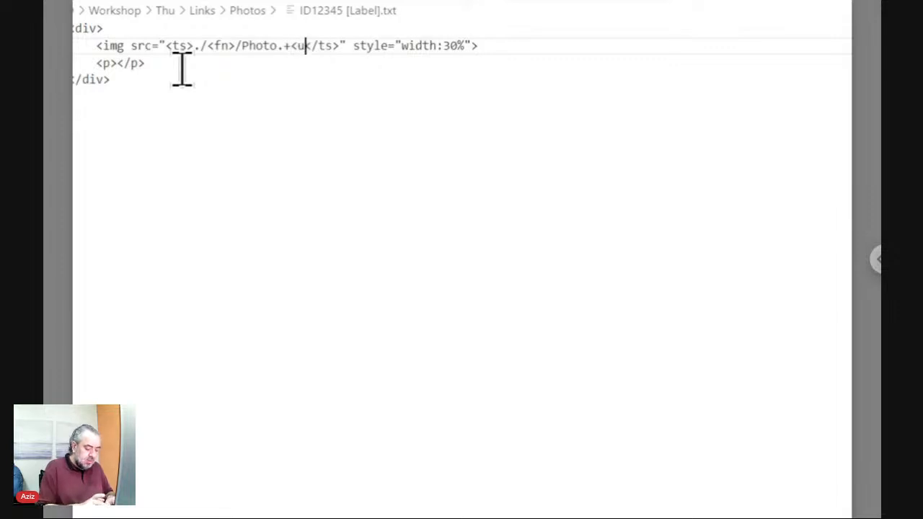
type(">")
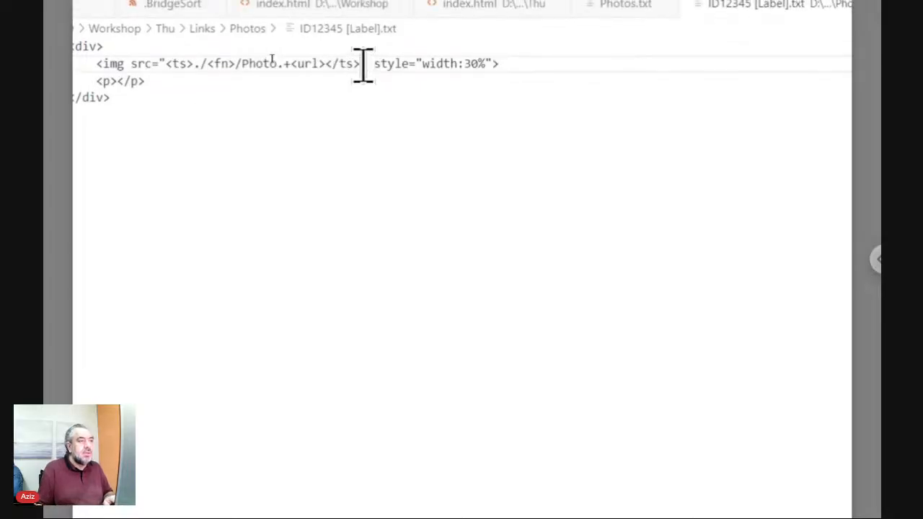
Copy the src attribute's whole <ts> instruction into the <p> element and replace url with place in the copy.
left_click_drag(361, 65, 168, 64)
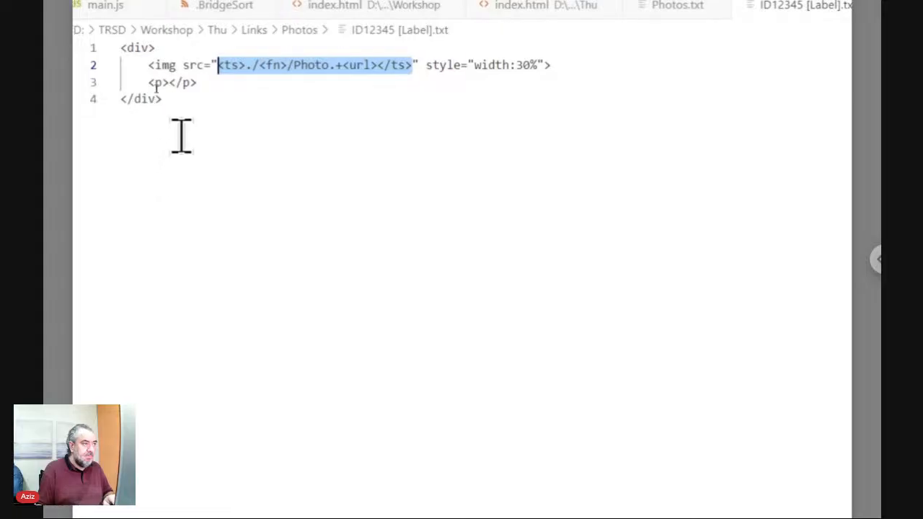
left_click(170, 82)
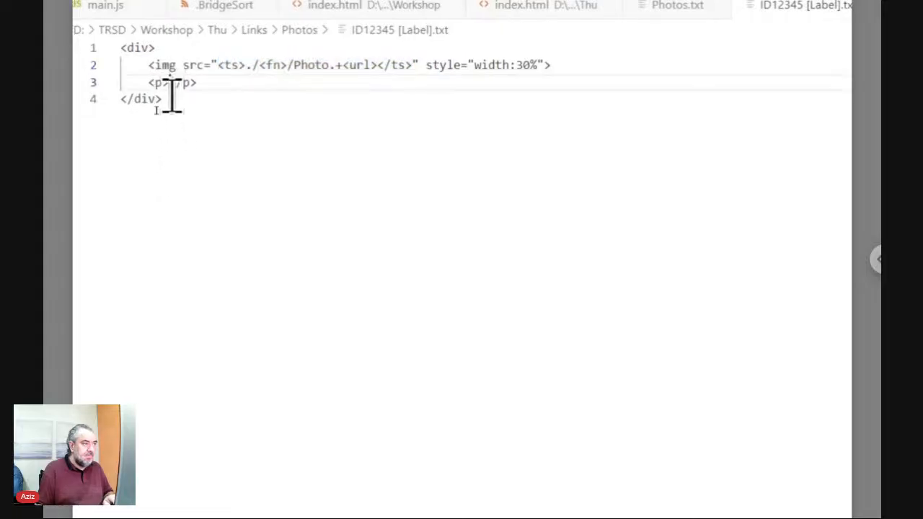
type("<ts>./<fn>/Photo.+<url></ts>")
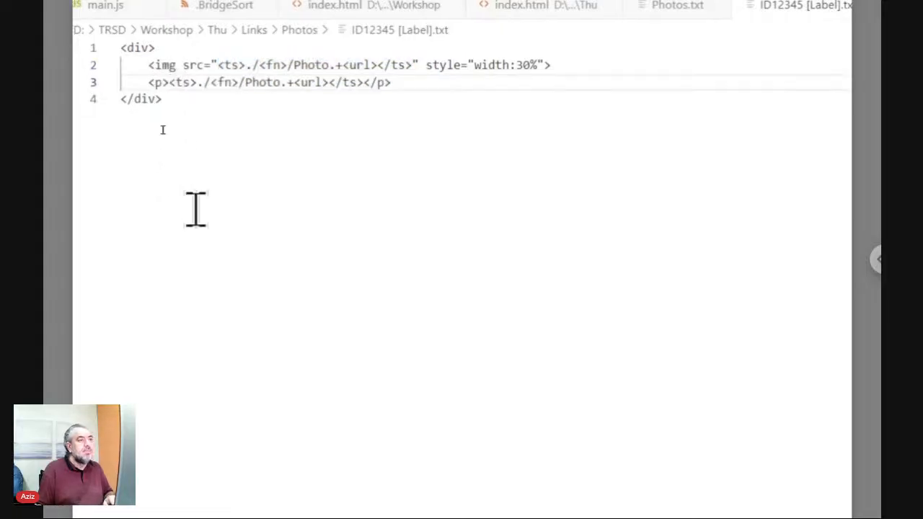
left_click(310, 83)
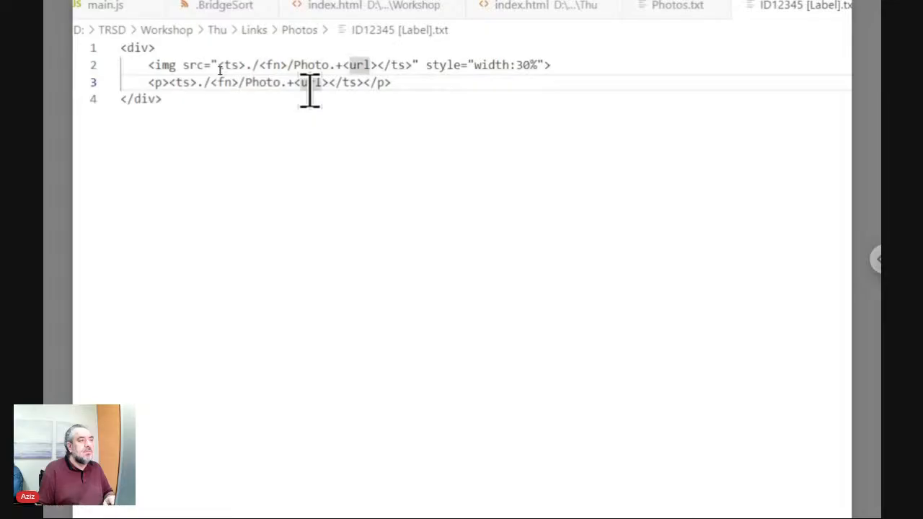
double_click(310, 83)
type("pl")
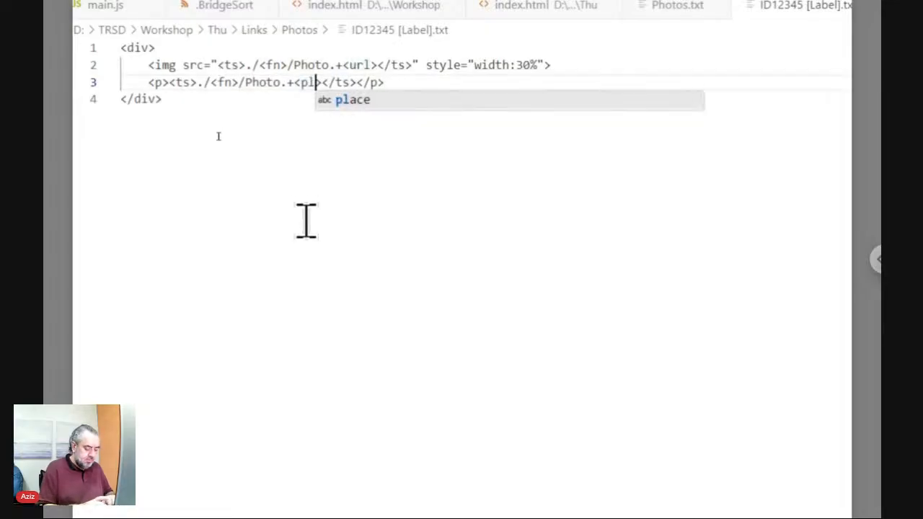
type("ace")
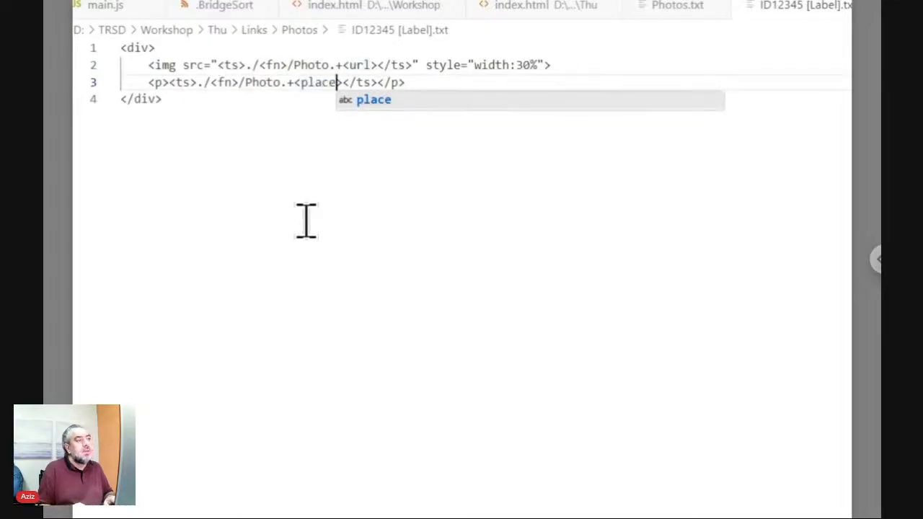
Replace Photo with Description in the <p> element's <ts> instruction, keeping the rest of the path.
key("Left")
key("Left")
key("Left")
key("Left")
key("Left")
key("Left")
key("Left")
key("Left")
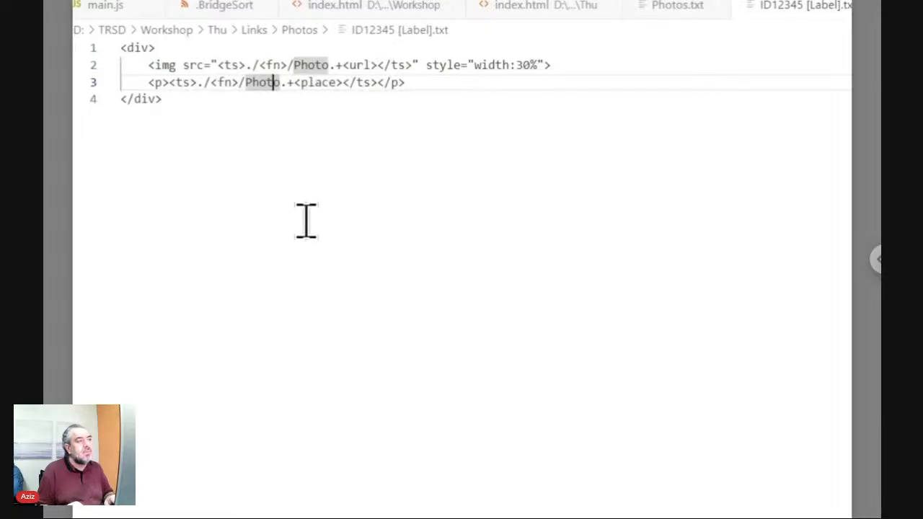
key("shift+Left")
key("shift+Left")
key("shift+Left")
key("shift+Left")
key("shift+Left")
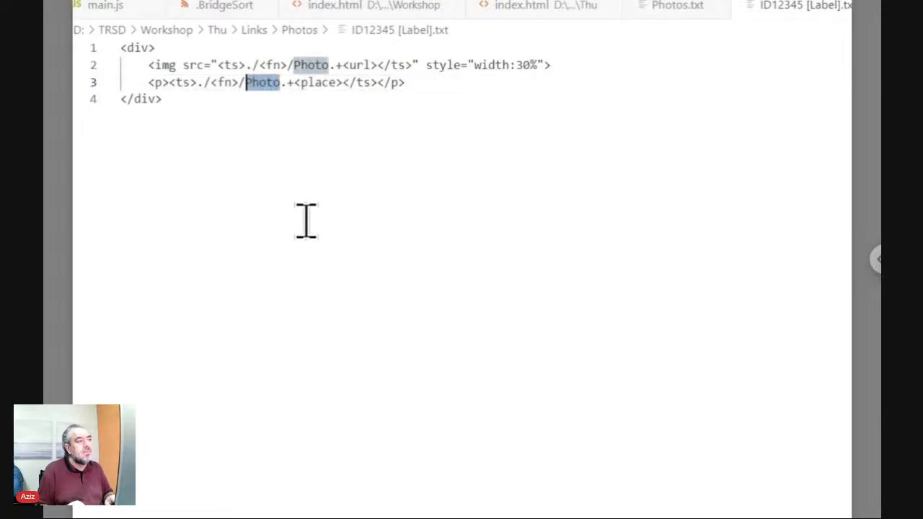
key("shift+Left")
key("shift+Right")
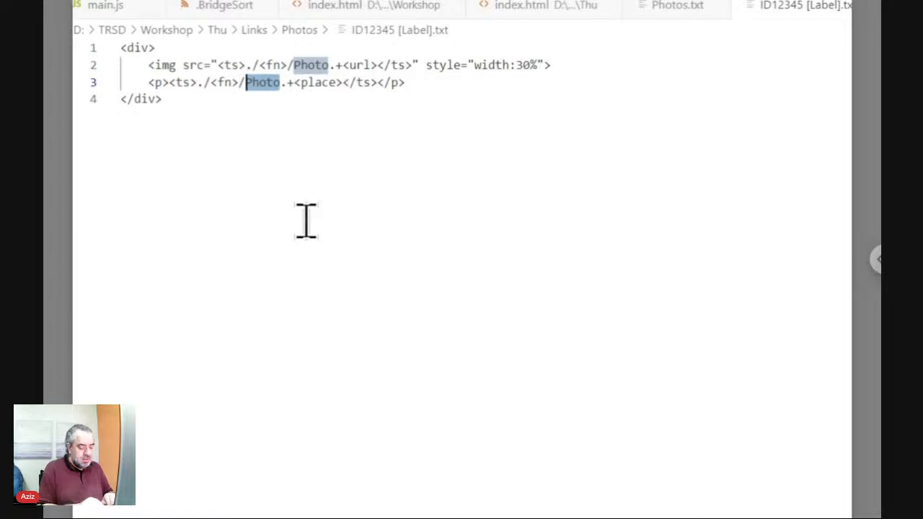
type("Descrip")
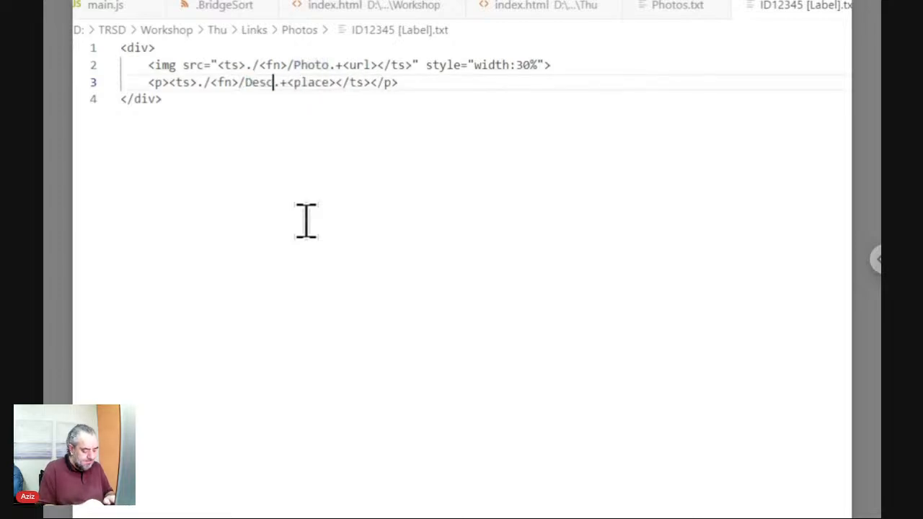
type("tion")
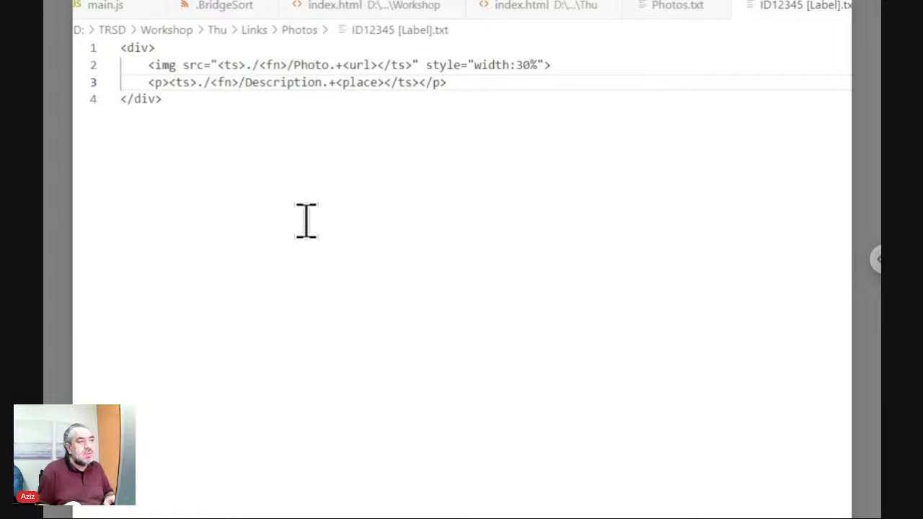
Select the .+ that follows Description in the <p> element's <ts> instruction.
key("shift+Right")
key("shift+Right")
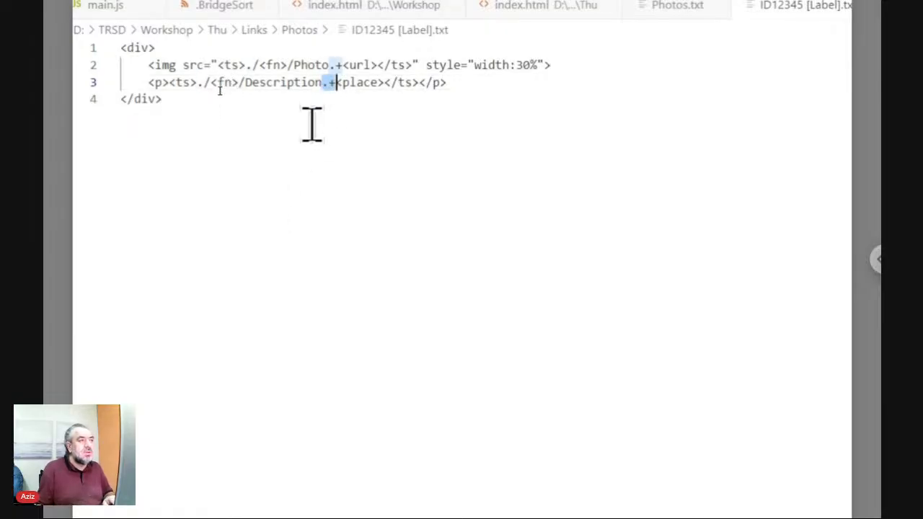
Switch to the Thu template page in Edge and refresh its web page preview by closing and reopening it.
double_click(222, 82)
left_click_drag(216, 84, 213, 84)
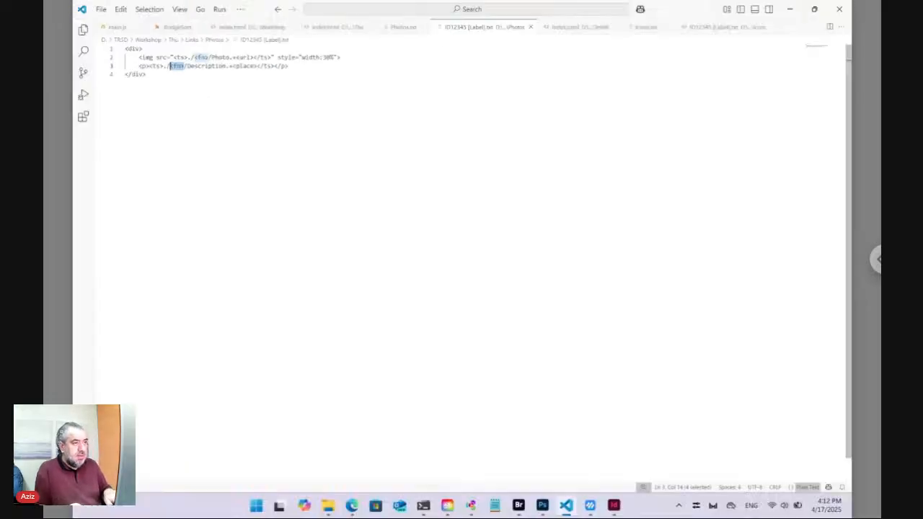
mouse_move(367, 508)
left_click(345, 476)
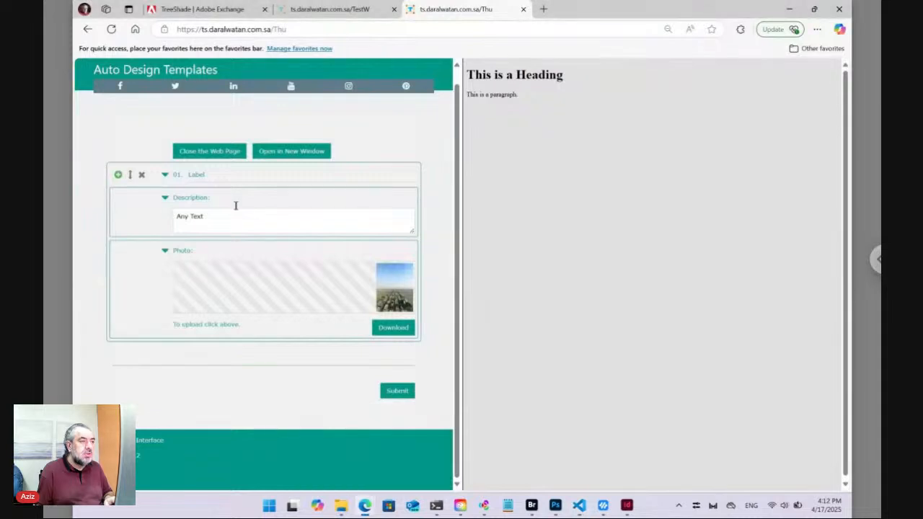
left_click(223, 153)
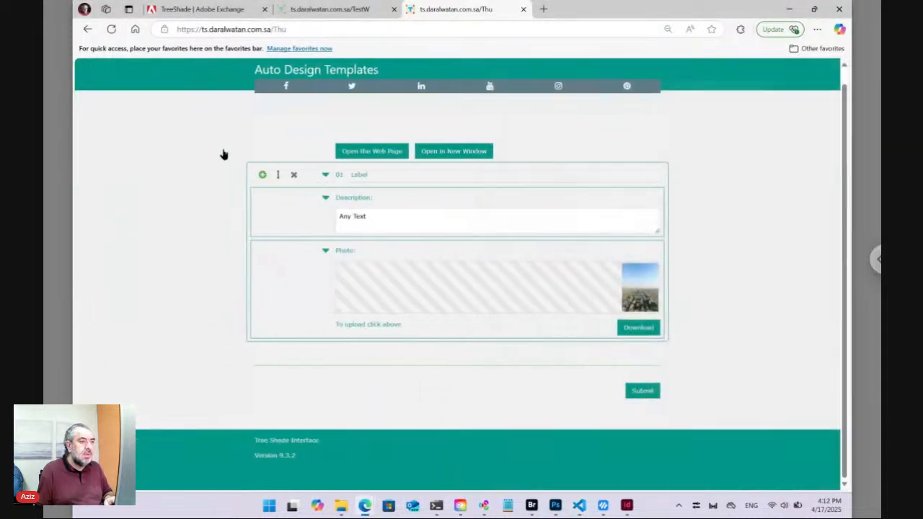
left_click(354, 153)
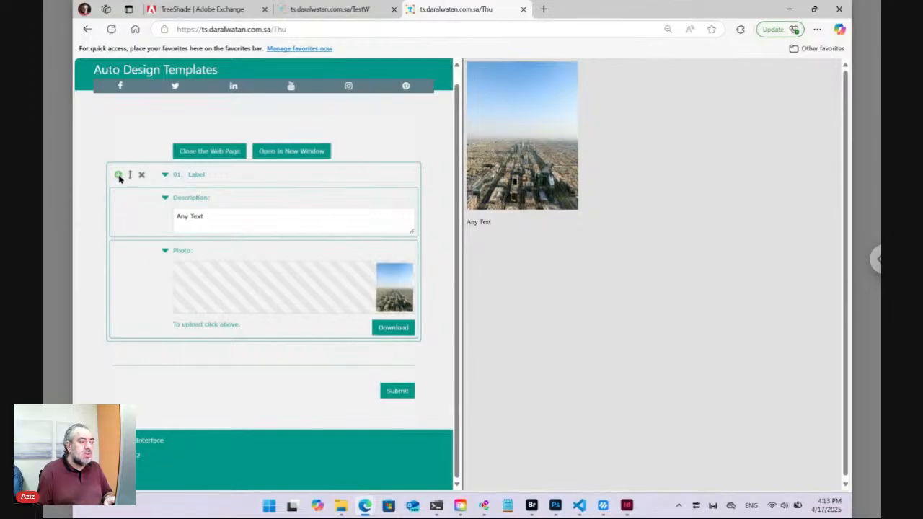
Rename entry 01 as "Riyadh" and set its description to "Saudi Arabia capital city.".
double_click(197, 174)
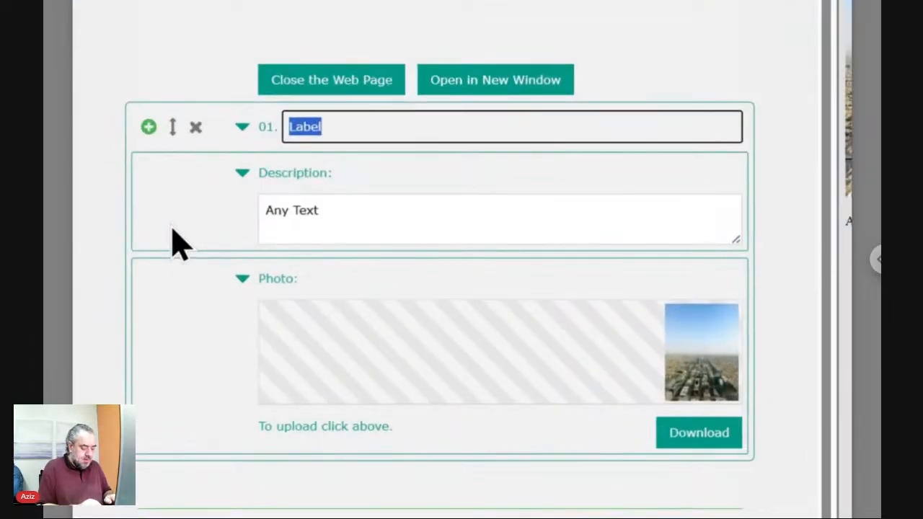
type("Riyadh")
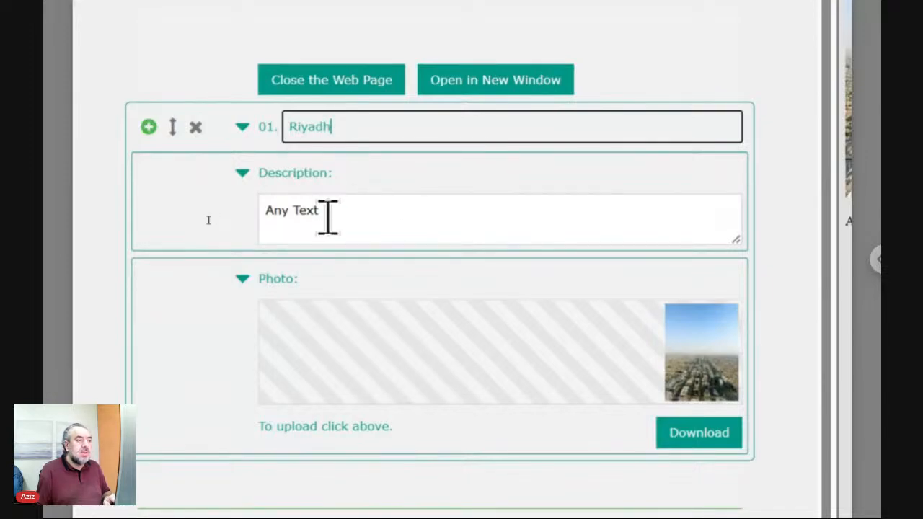
left_click(328, 216)
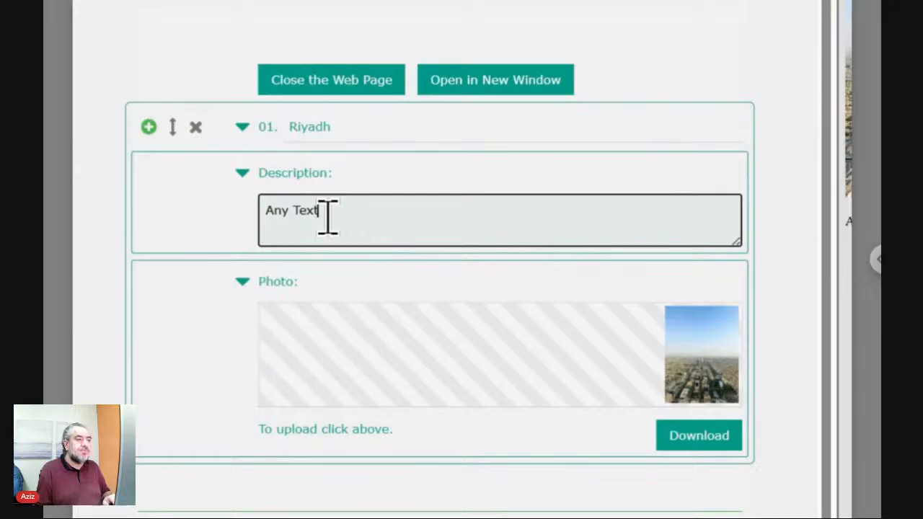
key("ctrl+a")
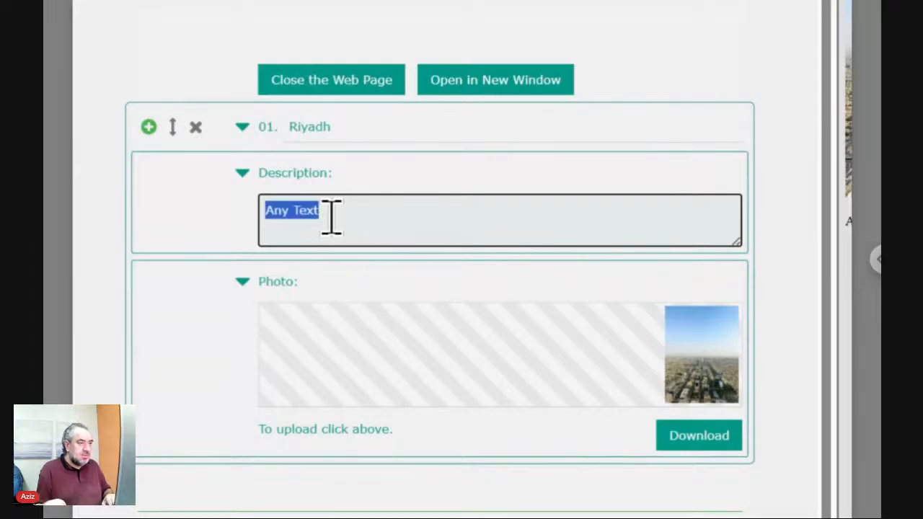
type("Sa")
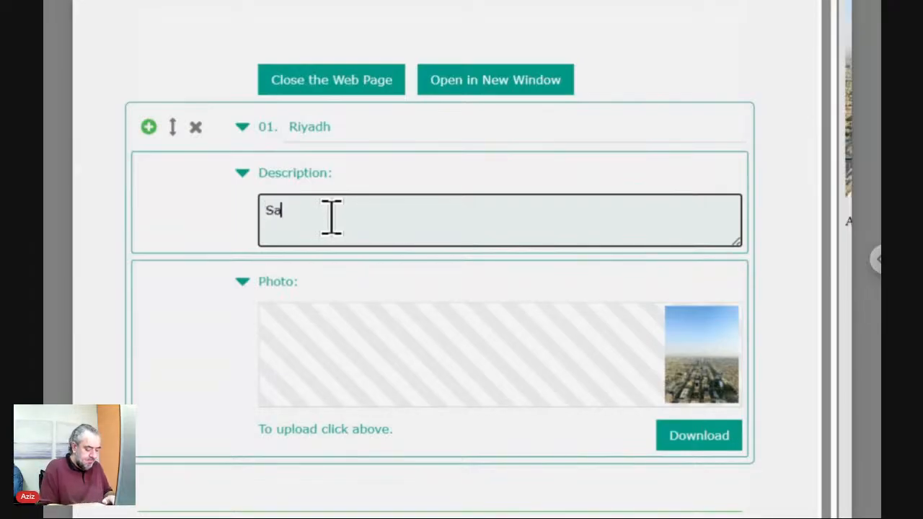
type("udi Arabia ")
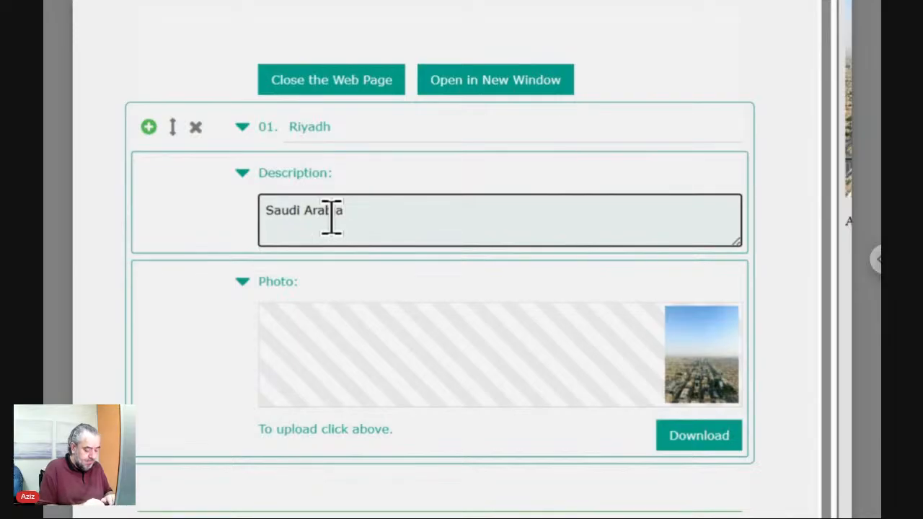
type("capital ")
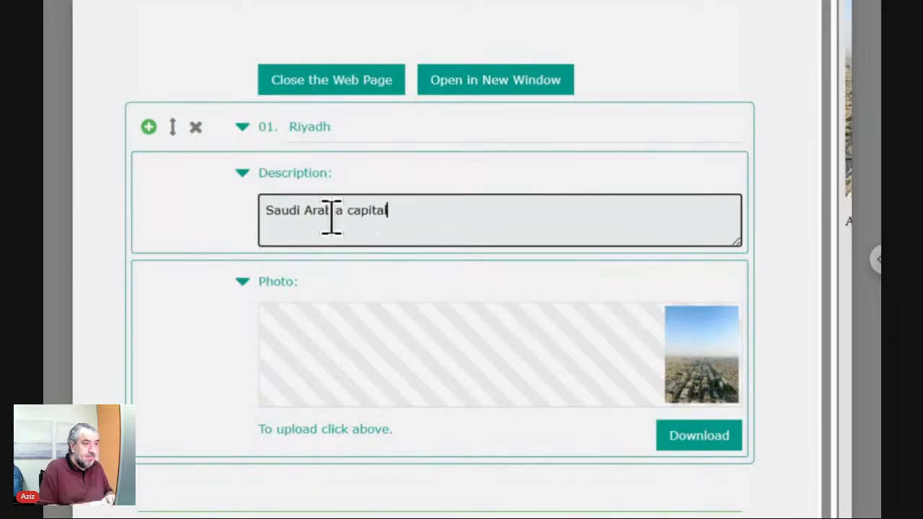
type("city")
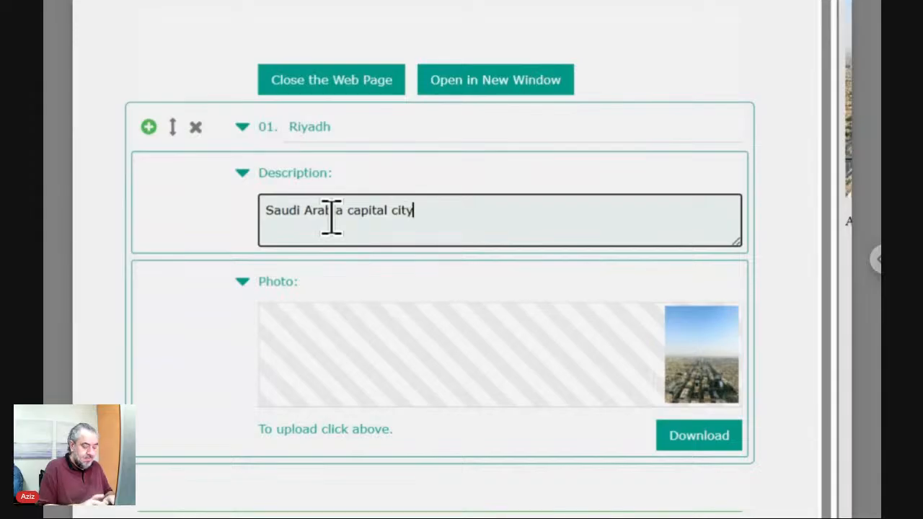
type(".")
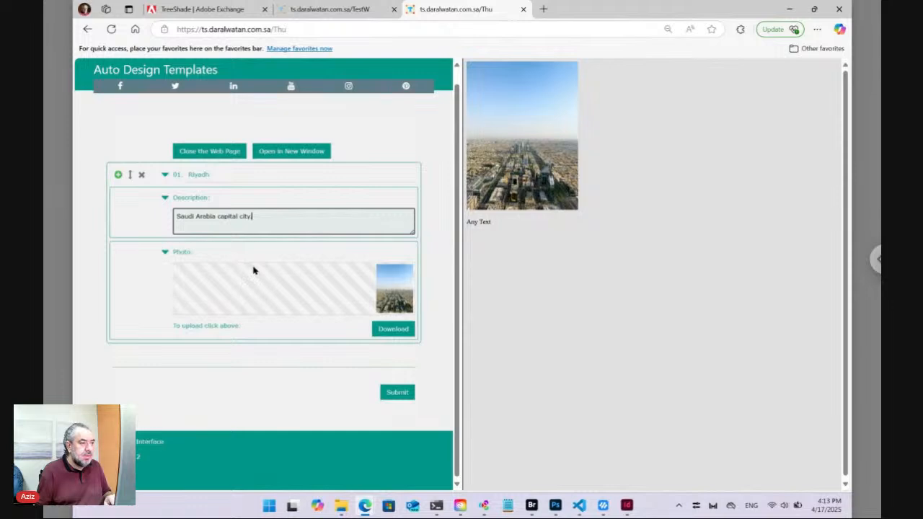
Submit the template form and tile the browser side by side with the InDesign [Thu] Layout document.
left_click(393, 393)
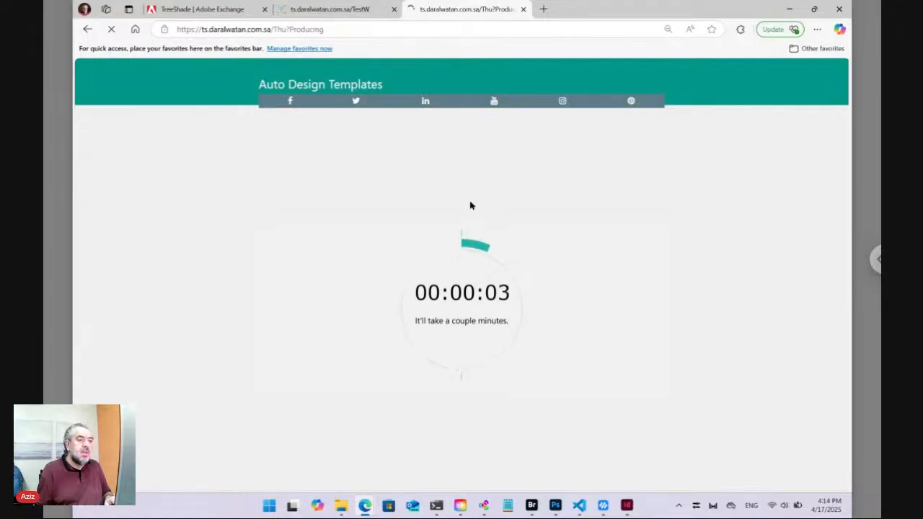
mouse_move(816, 10)
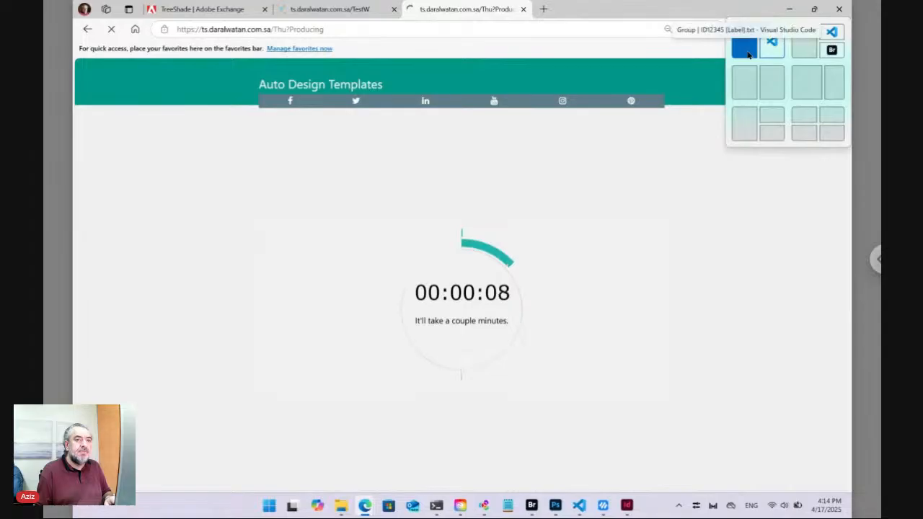
left_click(748, 78)
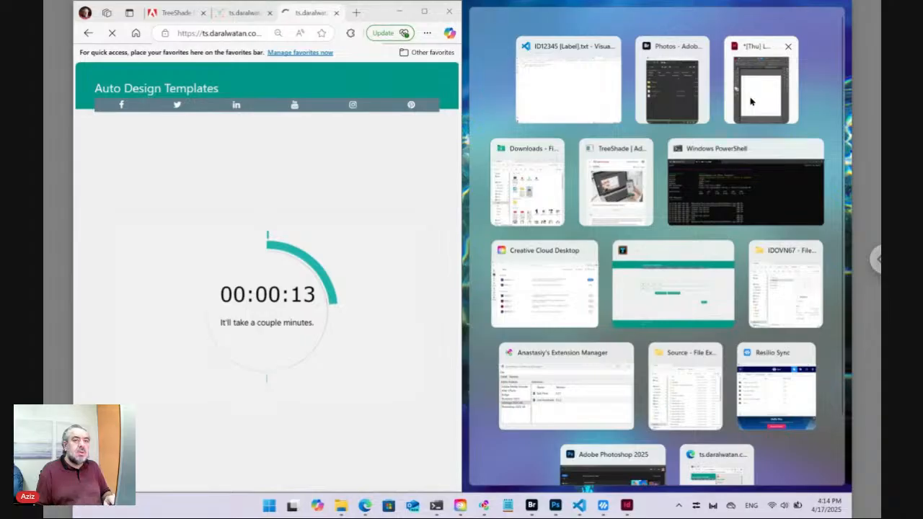
left_click(750, 102)
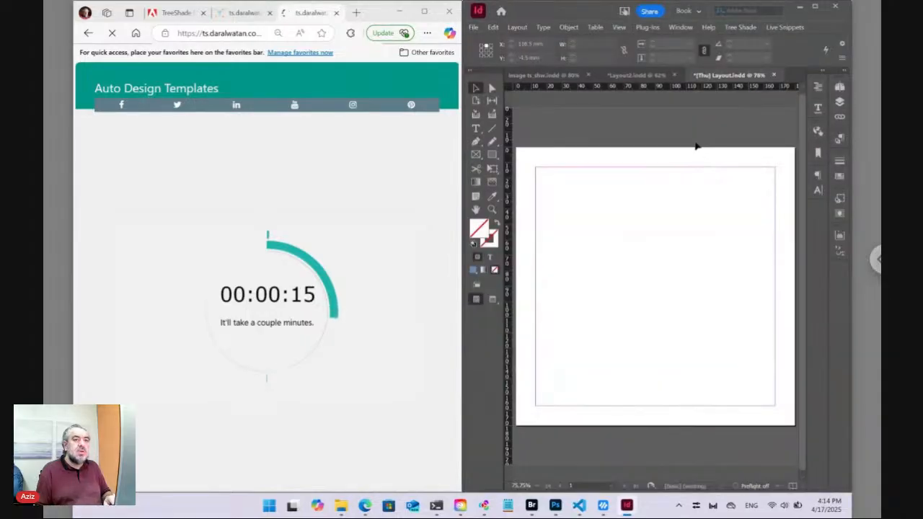
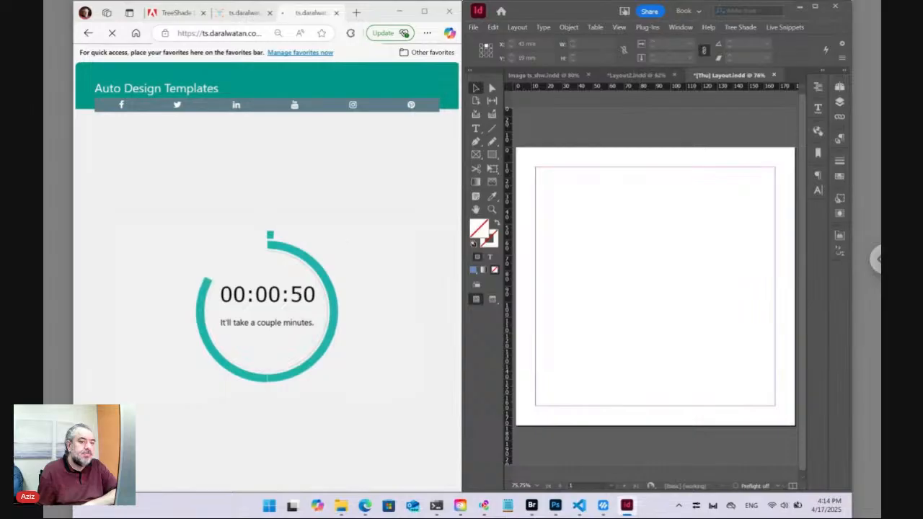
View the Photos folder in Bridge, and check in the [Thu] Layout.indd document in InDesign.
left_click(533, 507)
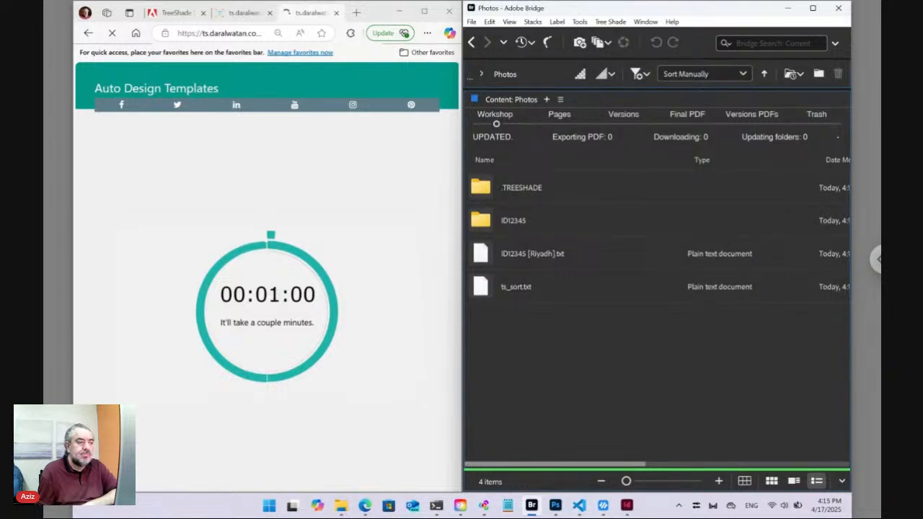
left_click(627, 506)
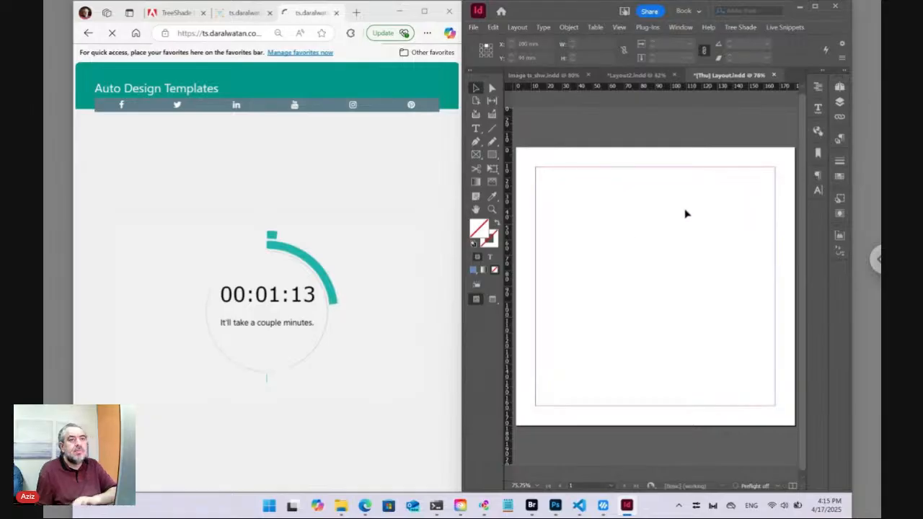
left_click(841, 120)
left_click(842, 120)
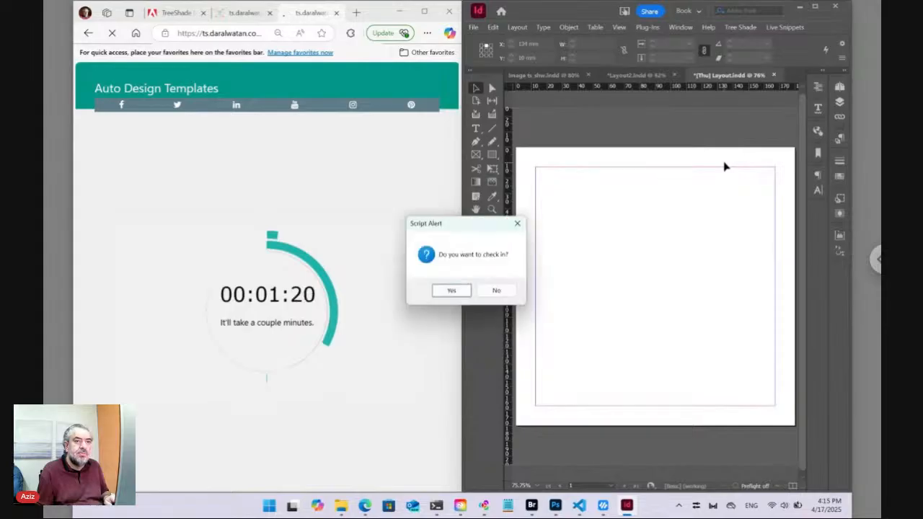
left_click(454, 290)
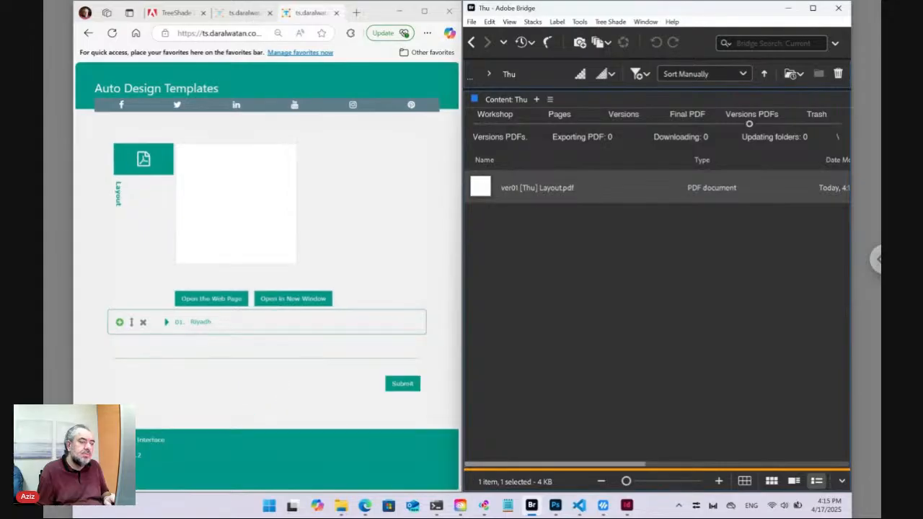
Maximize the browser and open the web page preview beside the template form.
left_click(424, 11)
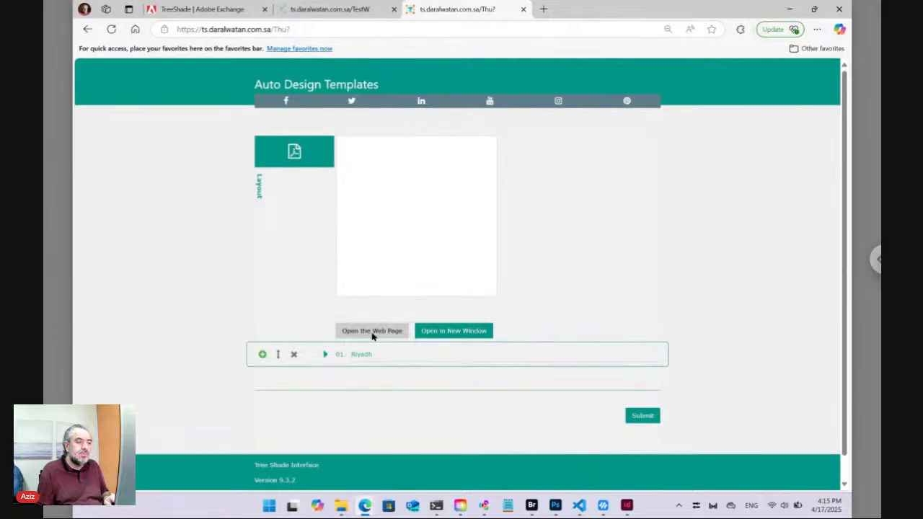
left_click(372, 331)
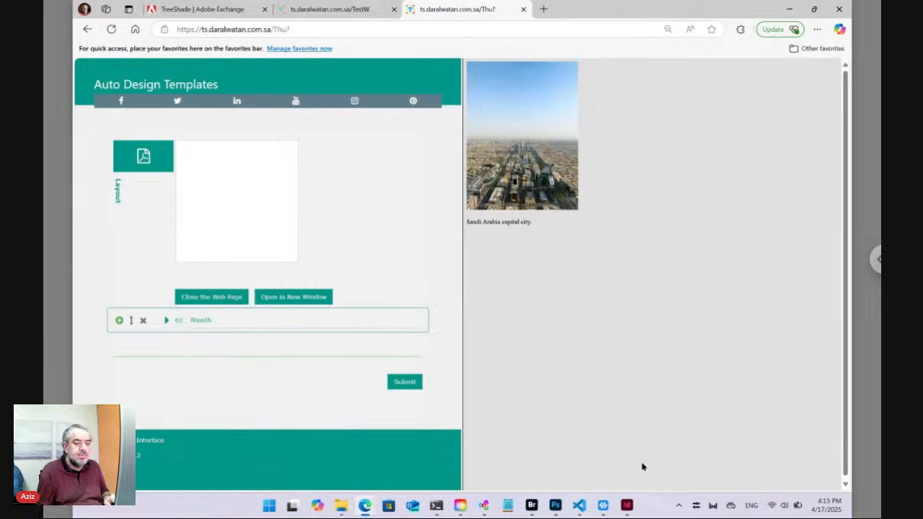
Switch to Bridge, browse from Workshop into the Links and Photos folders, and select ID12345 [Riyadh].txt.
mouse_move(629, 508)
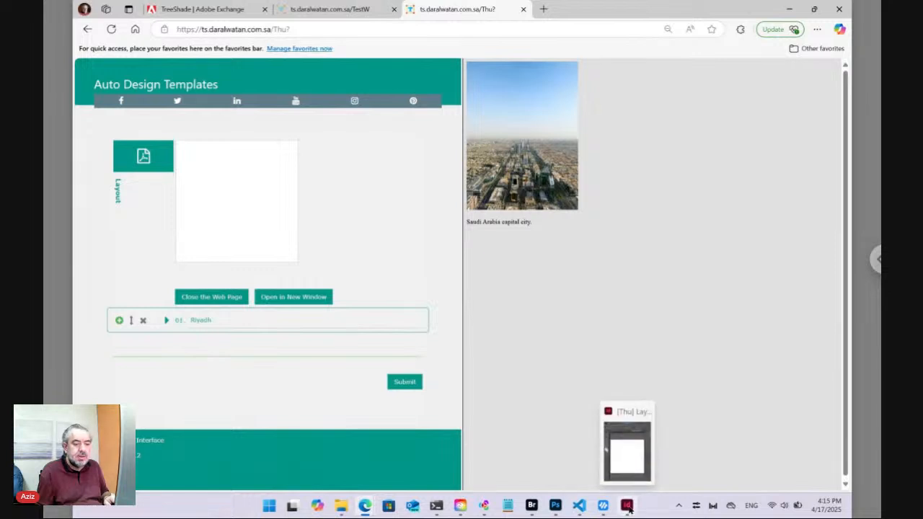
left_click(607, 449)
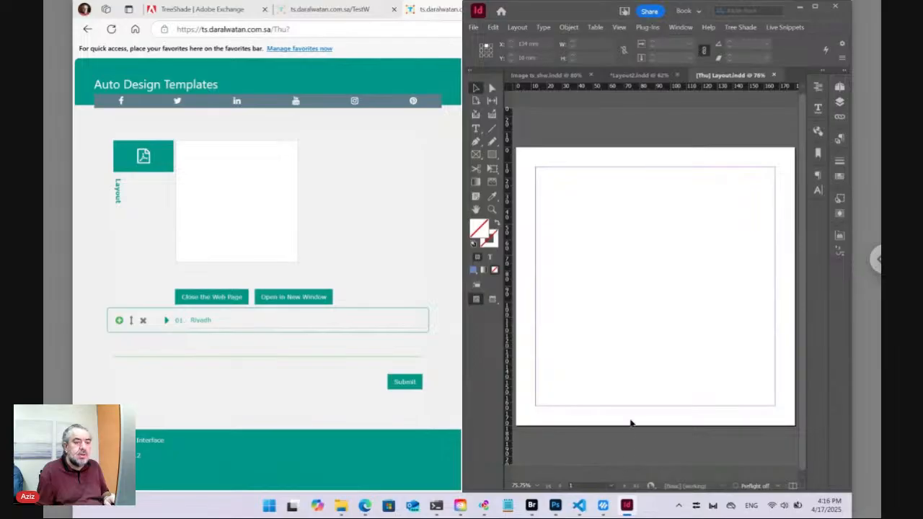
left_click(532, 506)
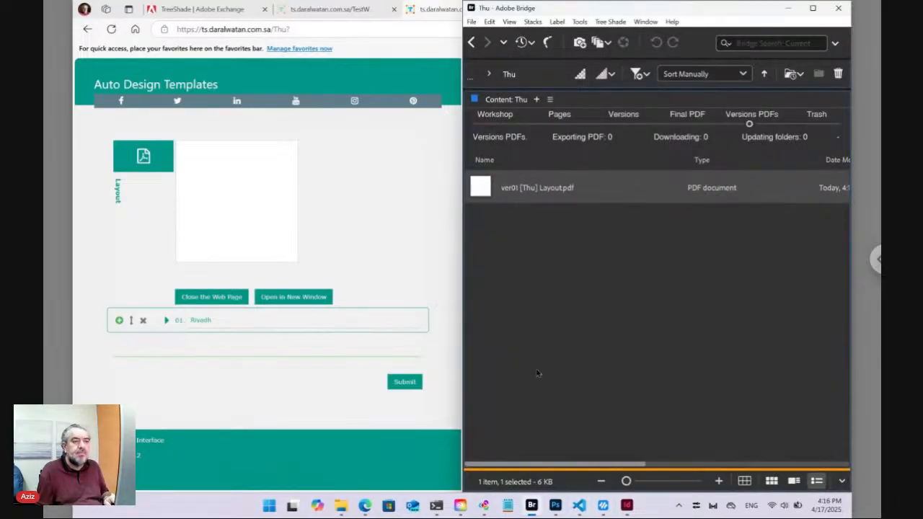
left_click(496, 126)
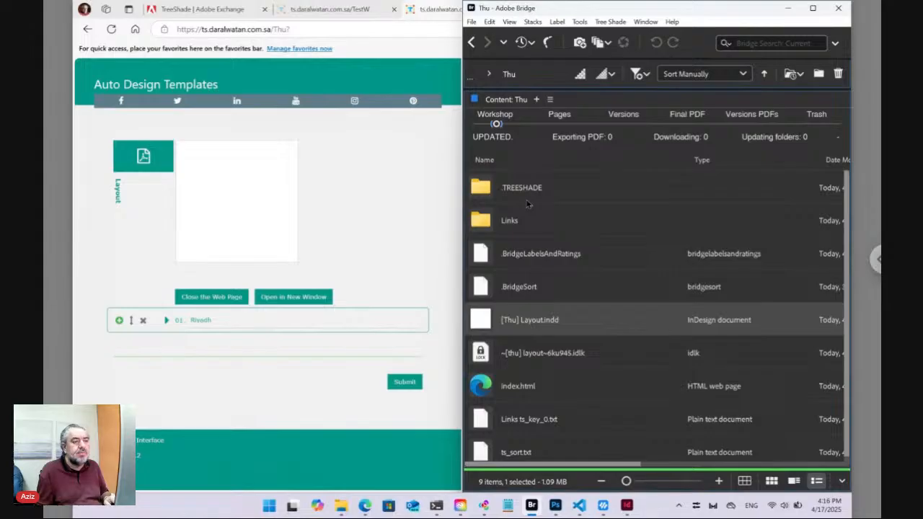
left_click(522, 223)
double_click(521, 223)
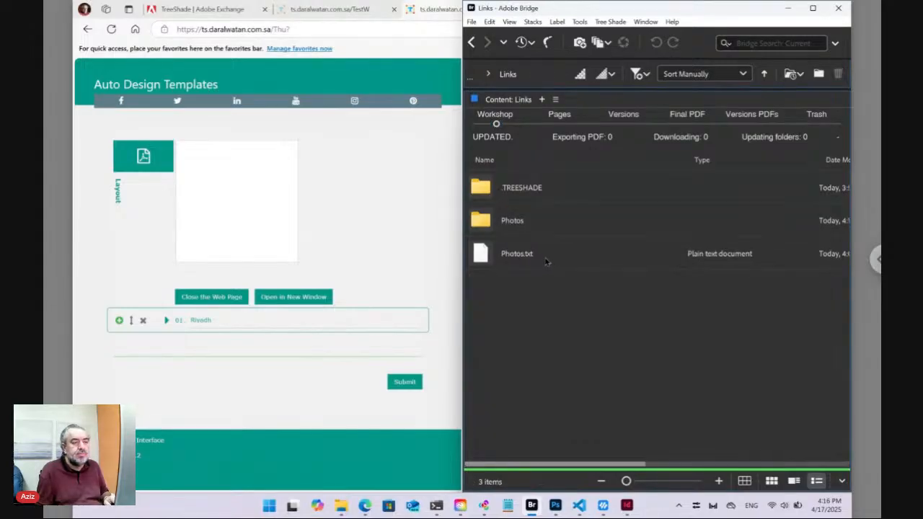
double_click(544, 224)
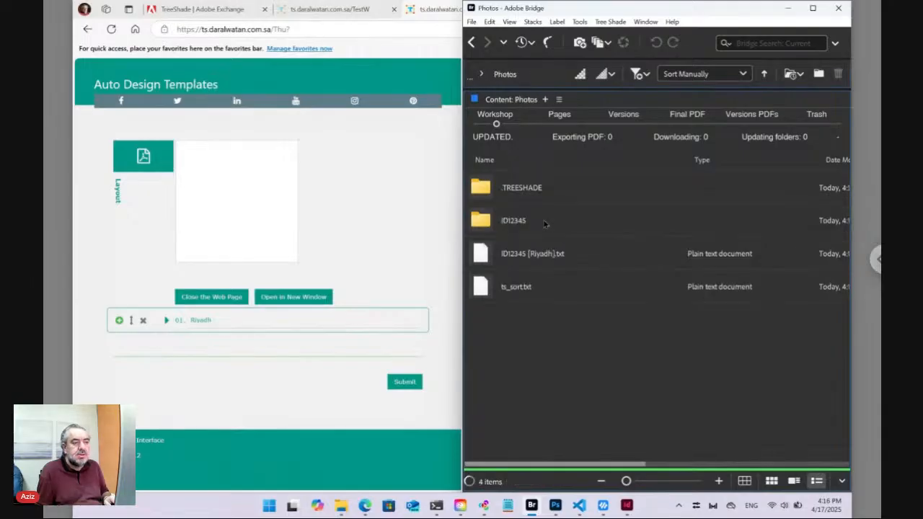
left_click(515, 264)
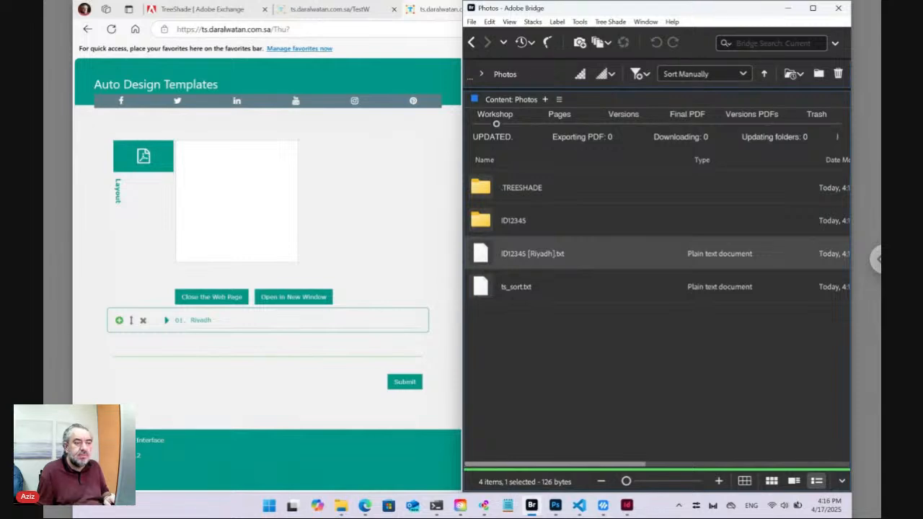
Close the outdated ID12345 [Label].txt in Visual Studio Code and open ID12345 [Riyadh].txt there from Bridge.
left_click(586, 510)
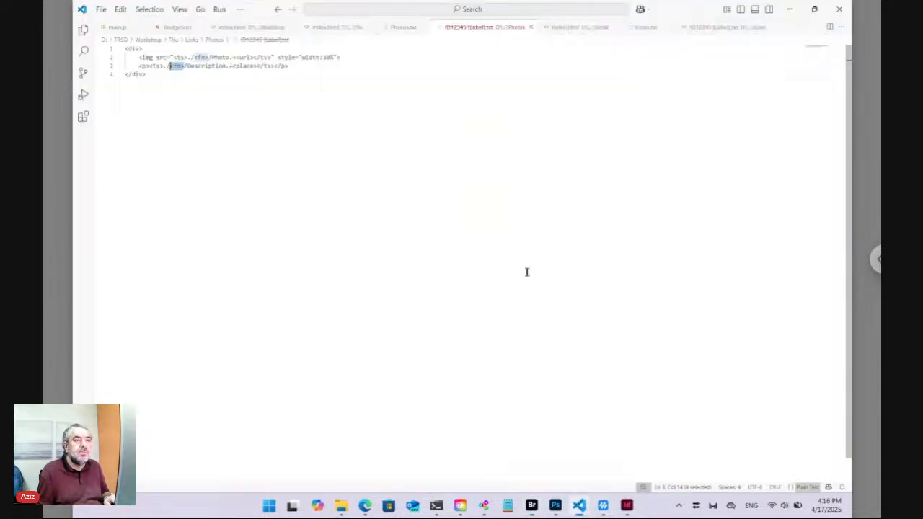
left_click(531, 27)
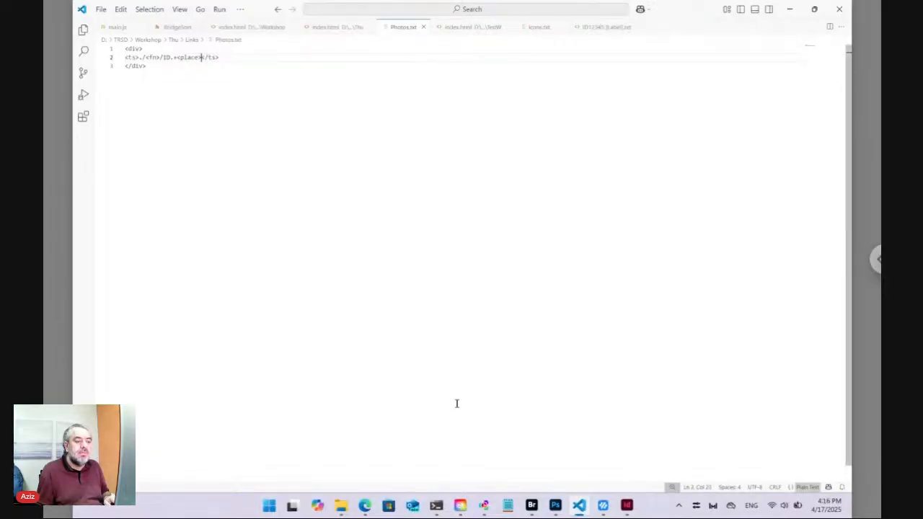
left_click(531, 504)
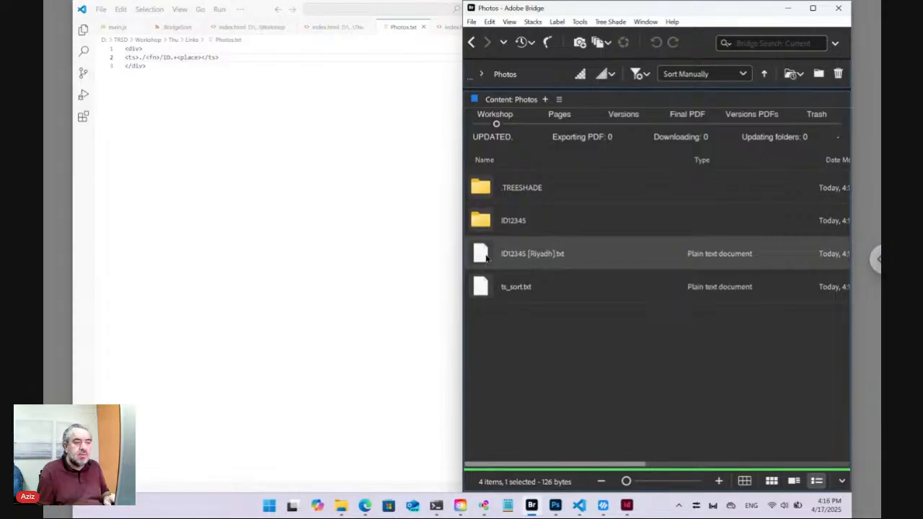
left_click_drag(485, 253, 496, 221)
key("alt+Tab")
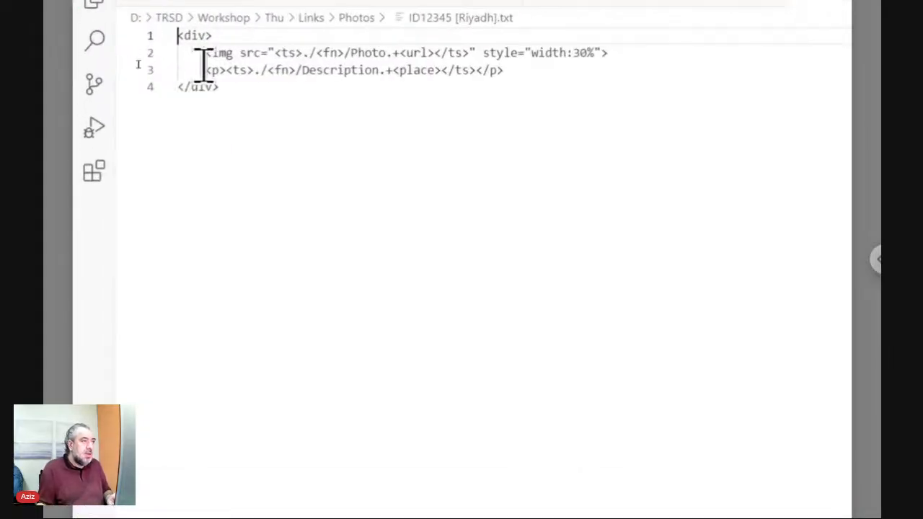
Insert a new first line above the opening div tag in ID12345 [Riyadh].txt and enter the path ::./<fn>/* on it.
key("Return")
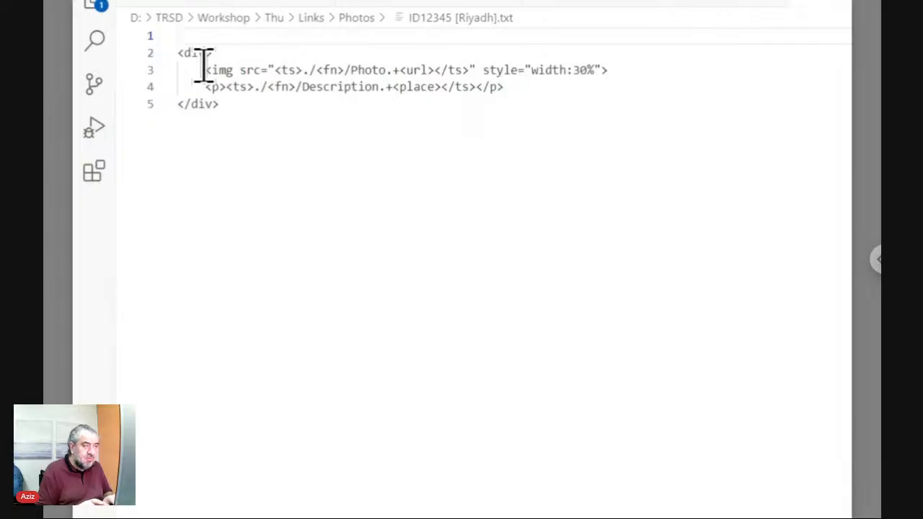
type("::")
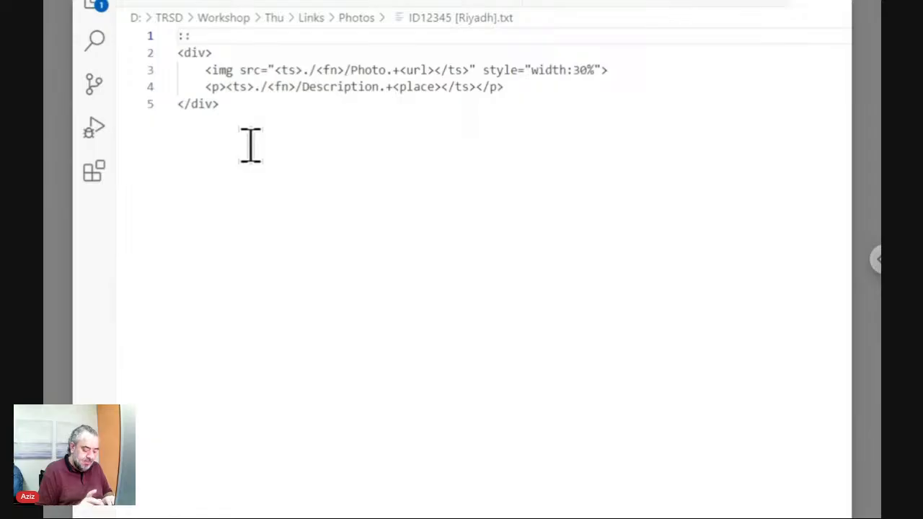
type("/")
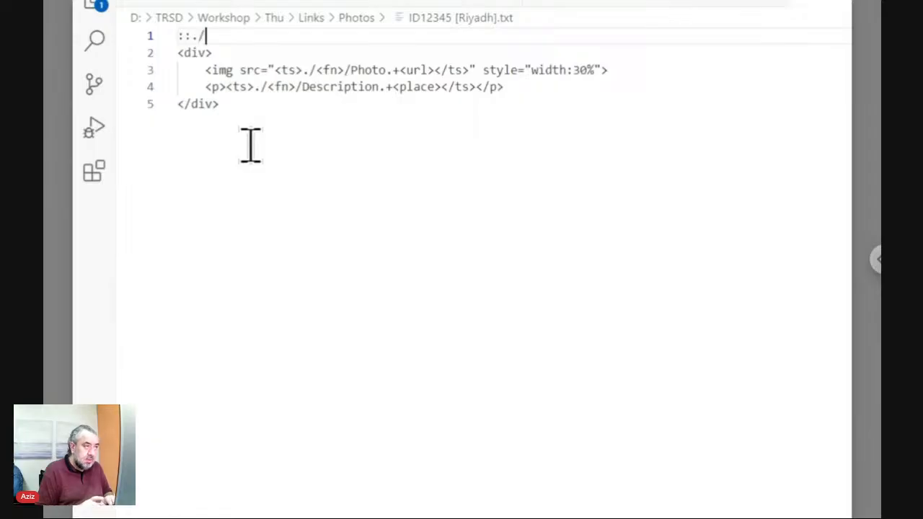
type("<fn>")
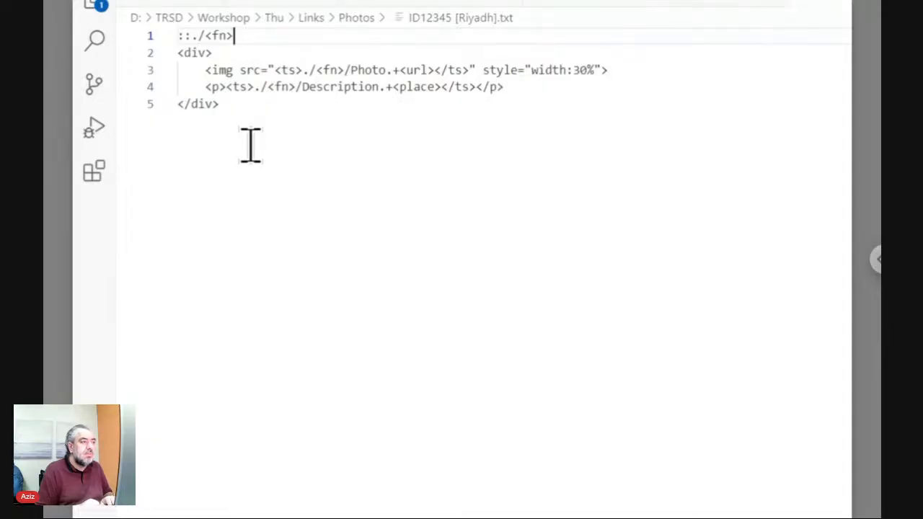
type("/")
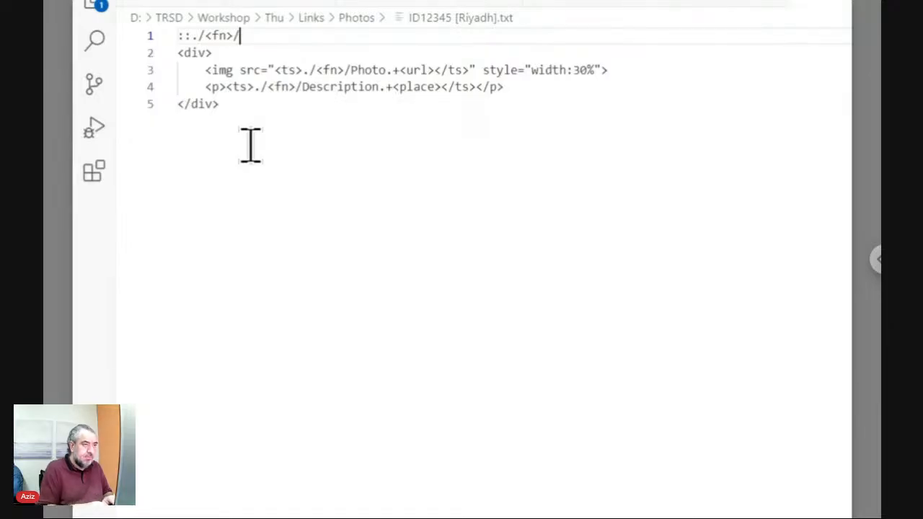
type("\"")
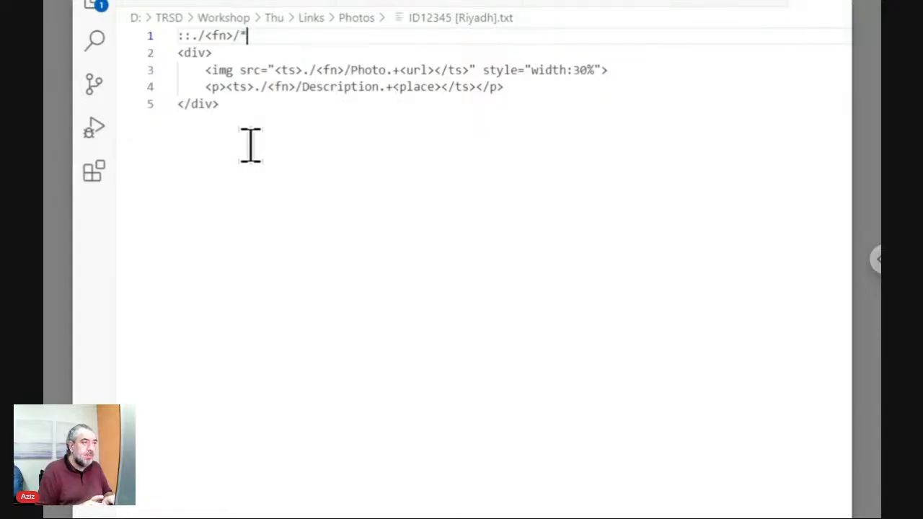
Append :place:: after the path on the file's first line.
type(":")
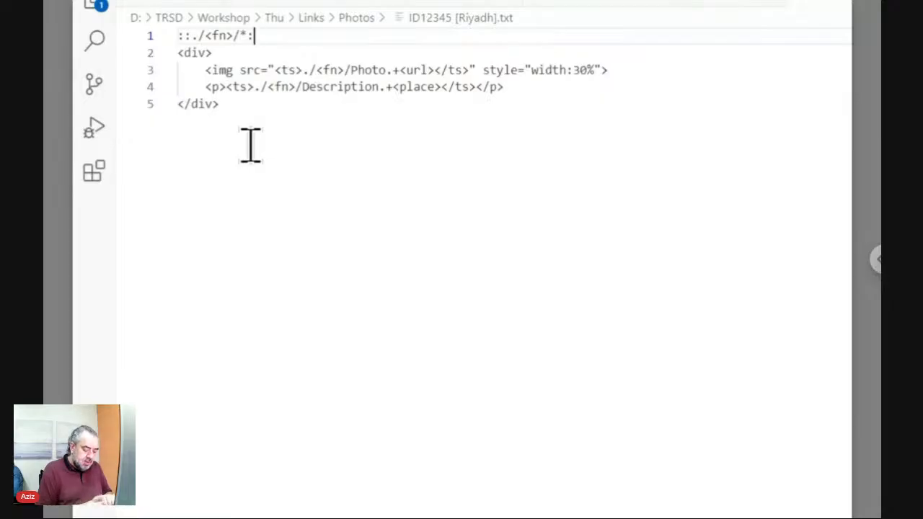
type("place")
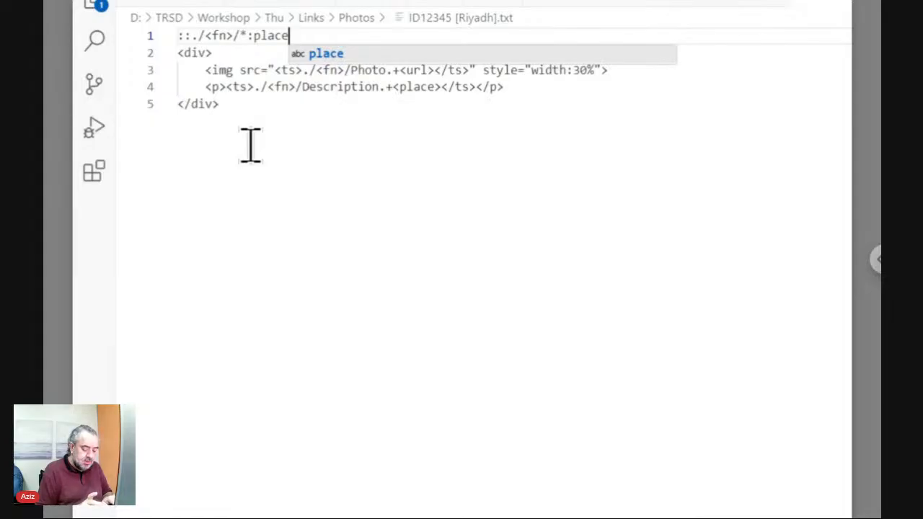
type("::")
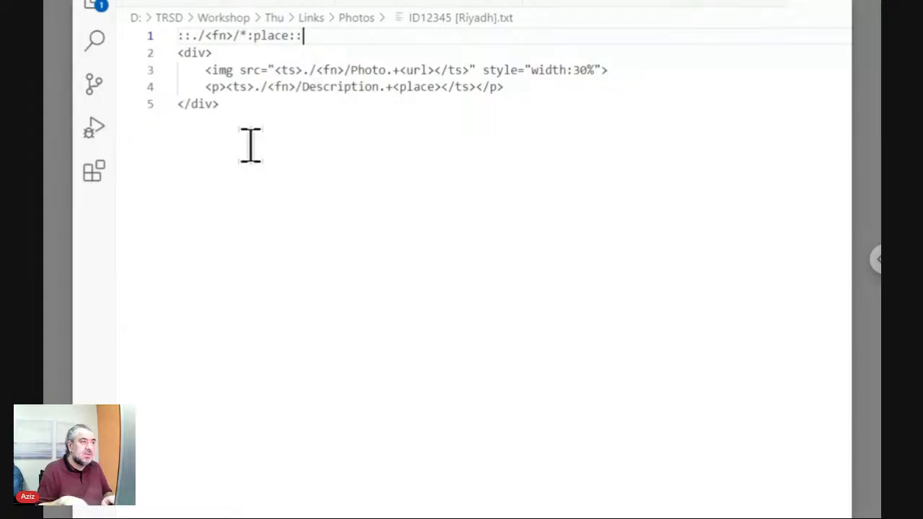
key("Left")
key("Left")
key("Right")
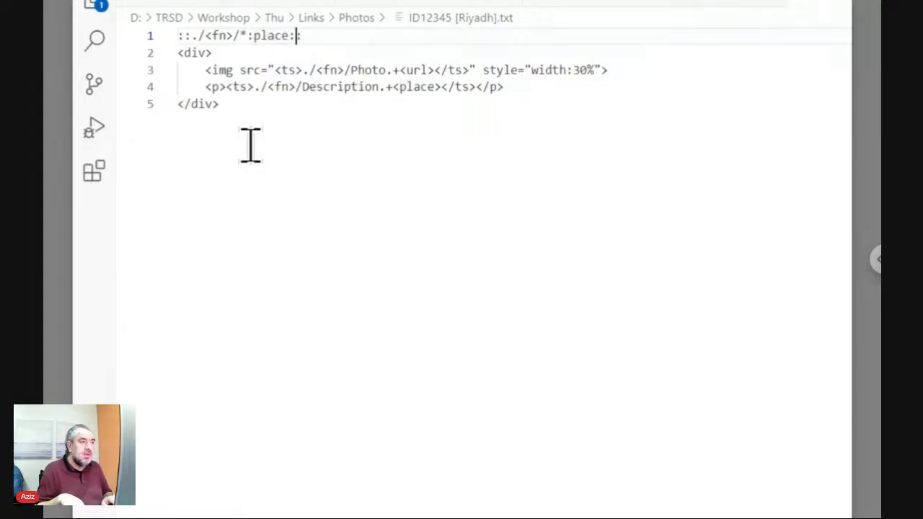
key("Right")
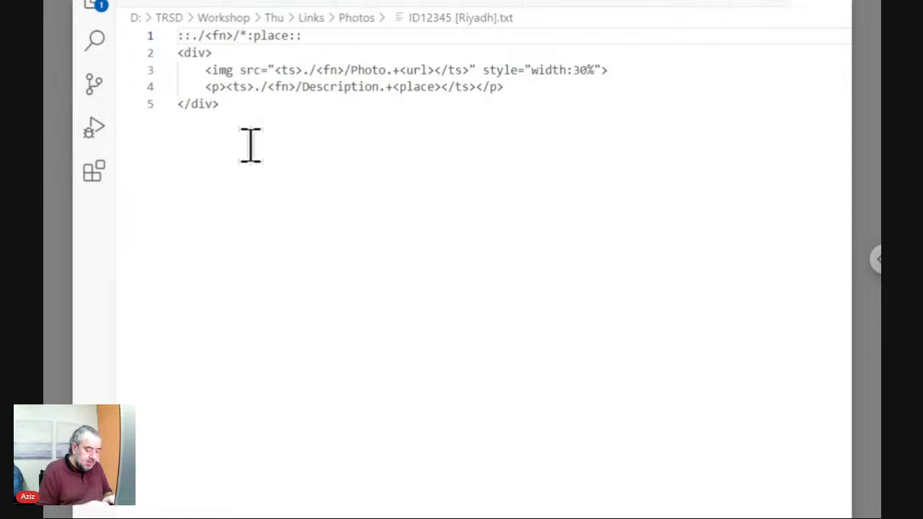
Add the photo entry Photo:obj:: to the end of the first line.
type("Photo")
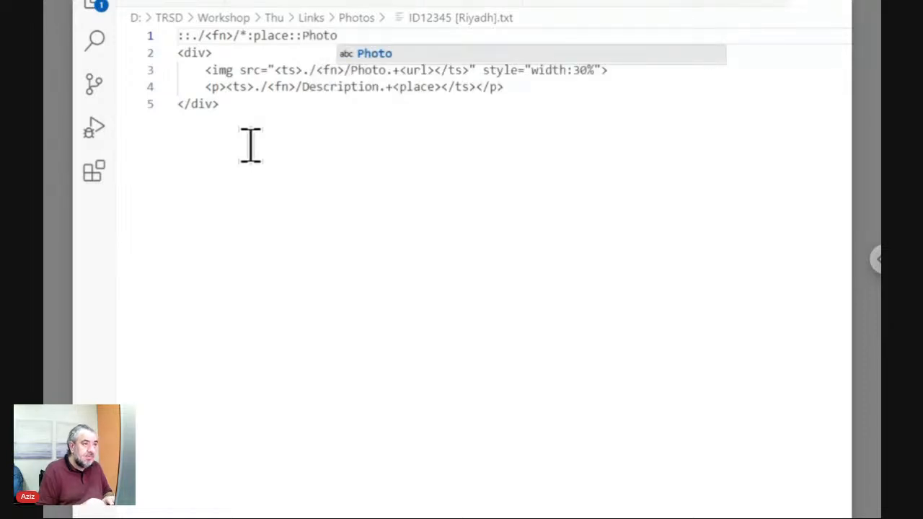
type(":")
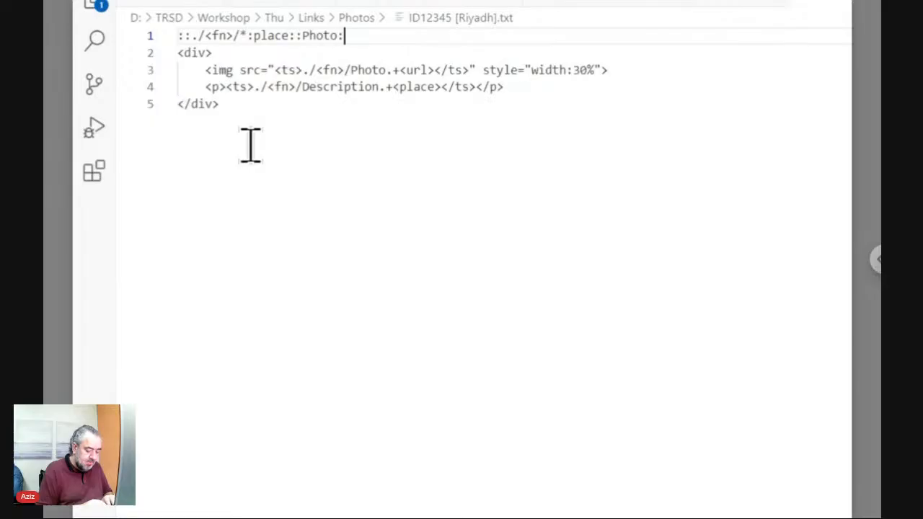
type("ob")
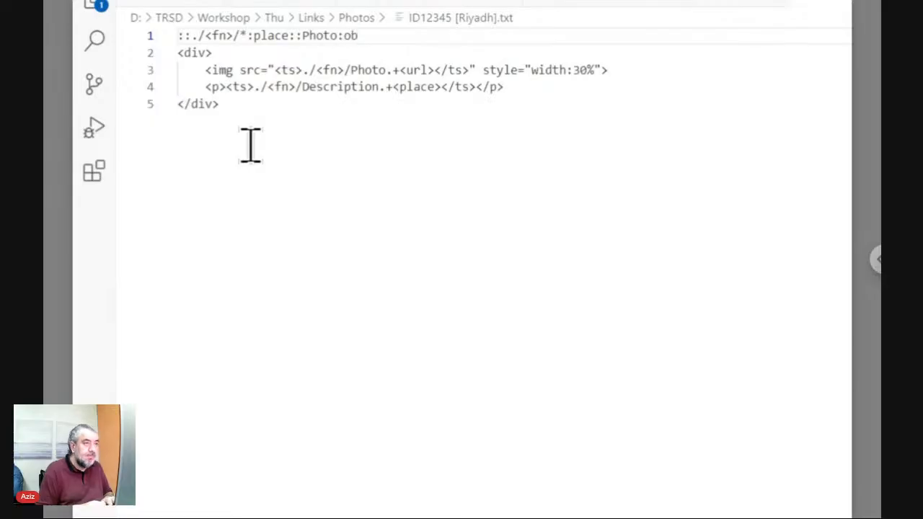
type("j")
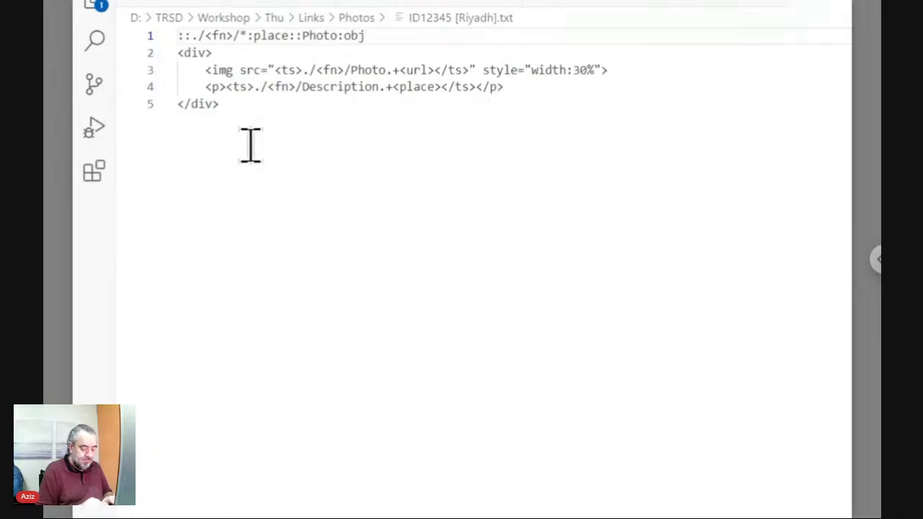
type("::")
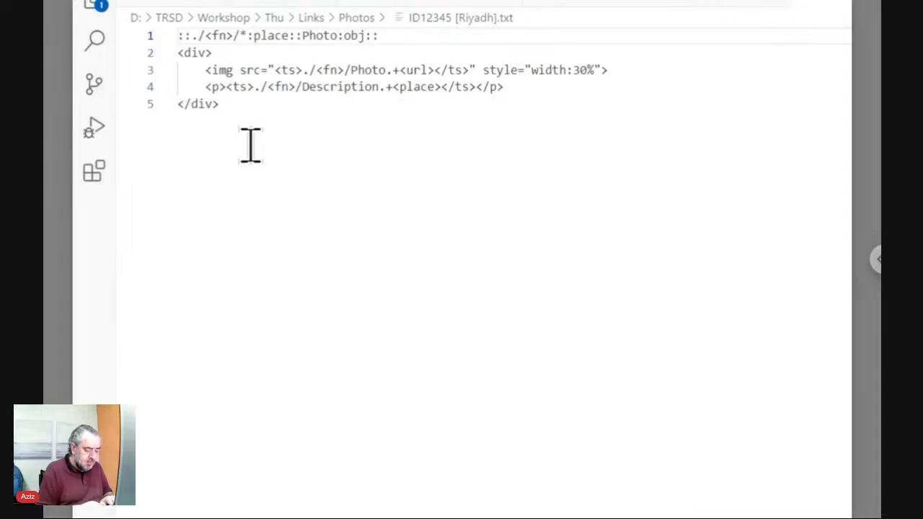
Complete the first line with the entry Description:para: and save the file.
type("Descrip")
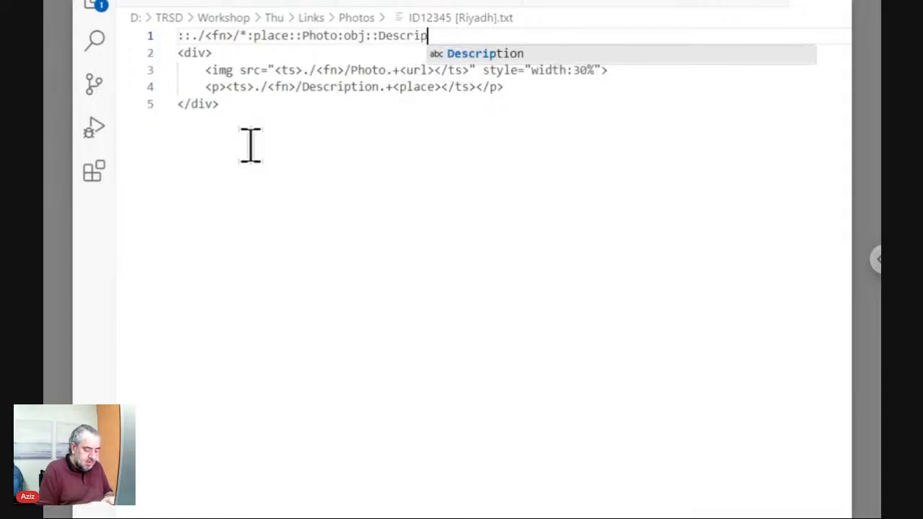
type("tion")
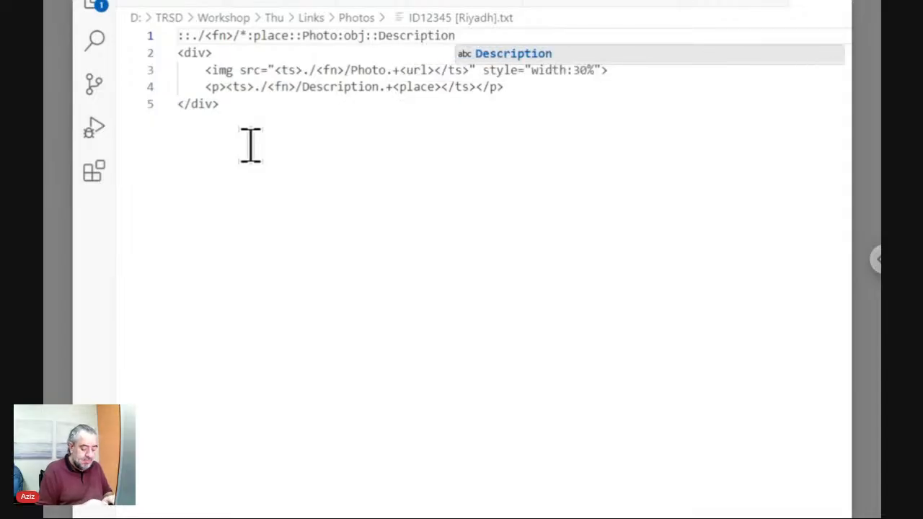
type(":")
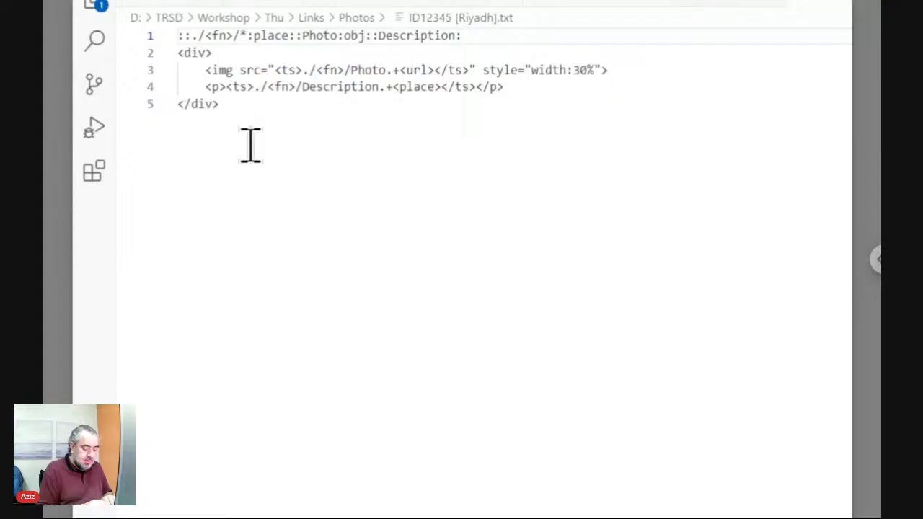
type("para")
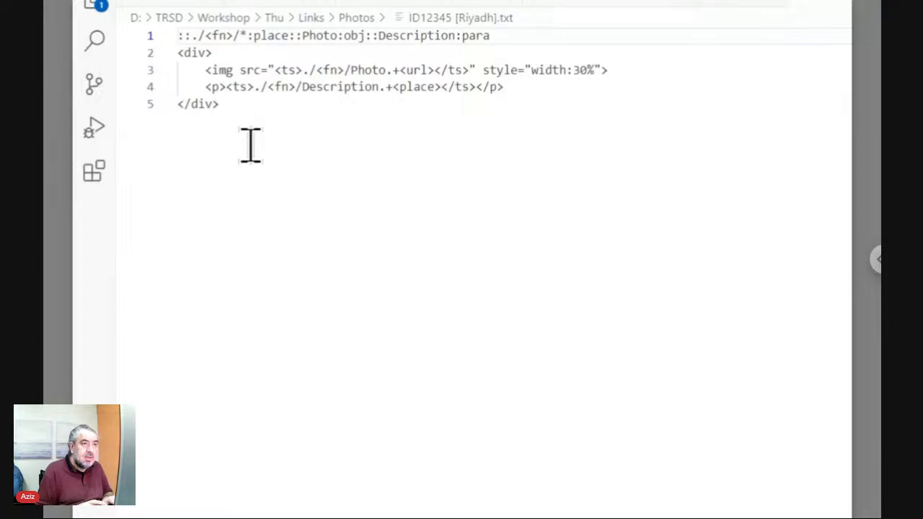
type(":")
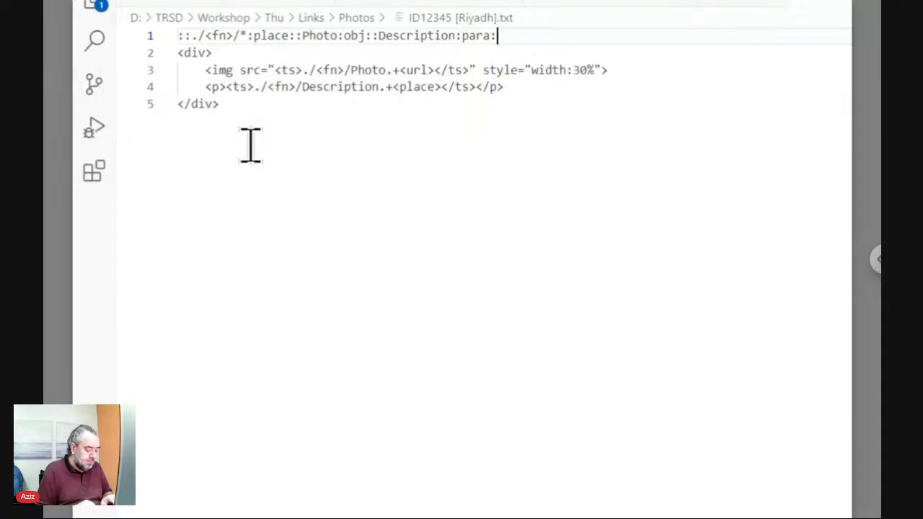
key("ctrl+s")
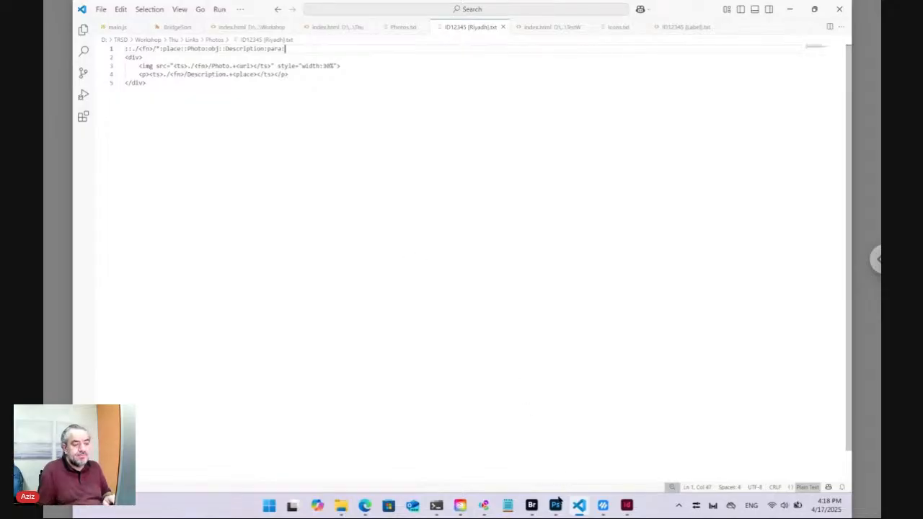
Switch to InDesign and enable Create Links When Placing Text and Spreadsheet Files in the File Handling preferences.
left_click(532, 506)
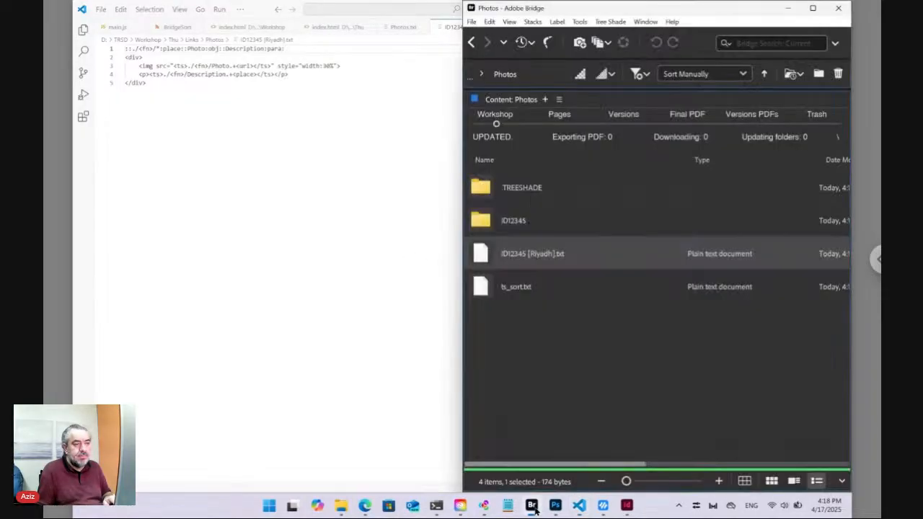
left_click(626, 506)
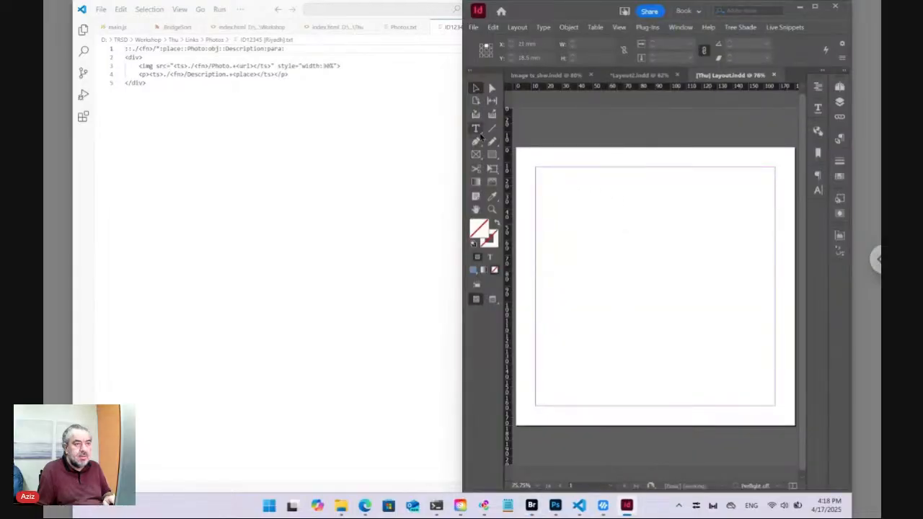
key("t")
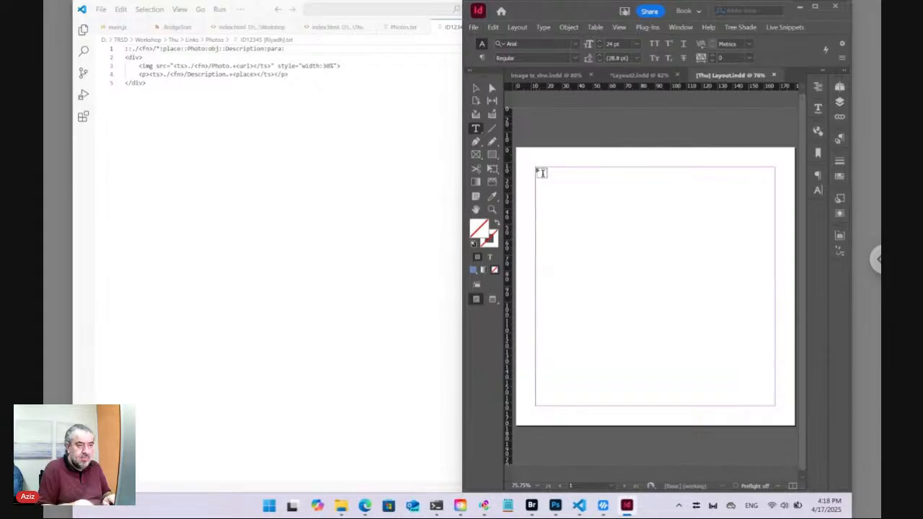
key("ctrl+k")
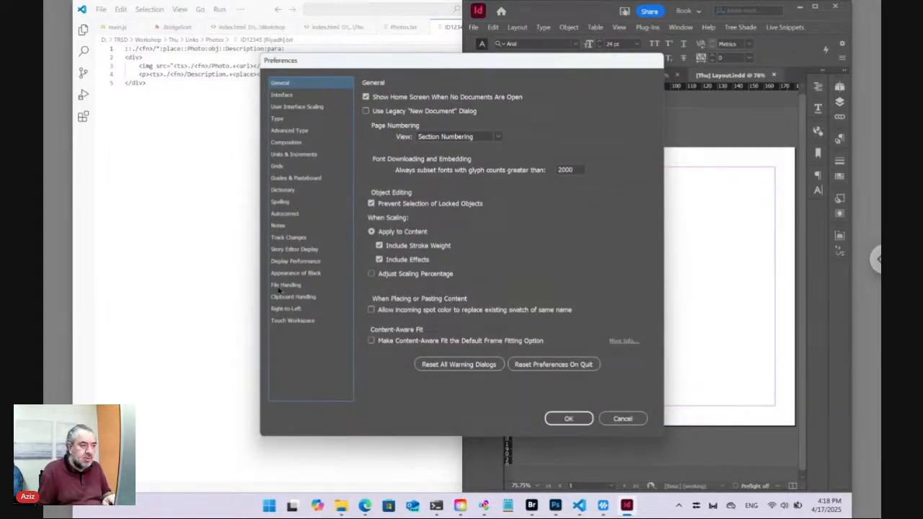
left_click(287, 285)
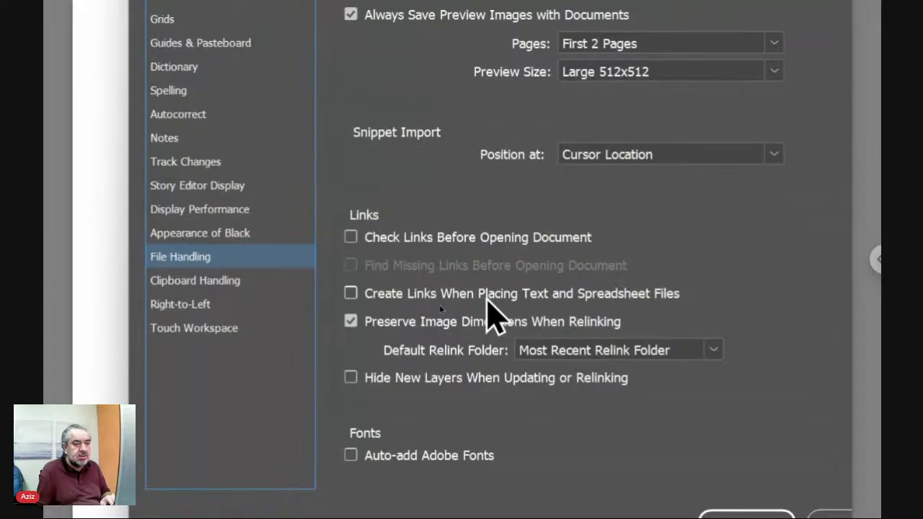
left_click(488, 301)
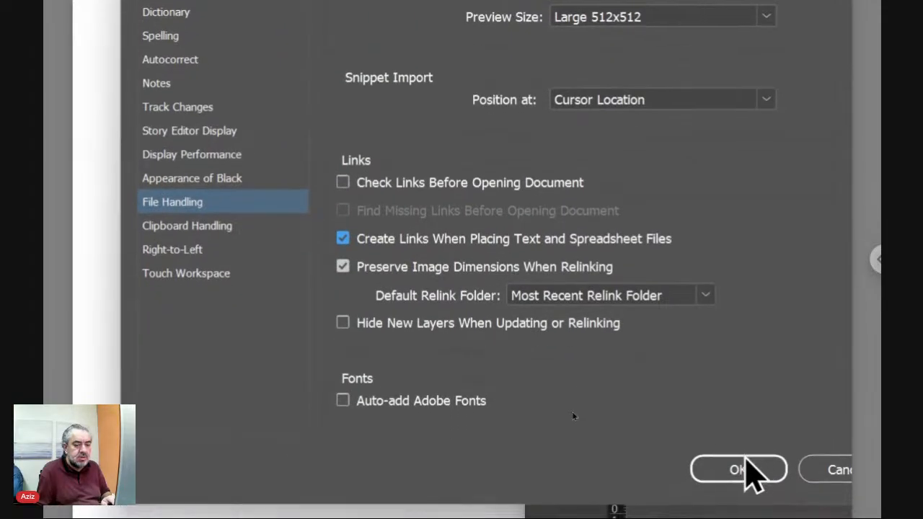
left_click(746, 470)
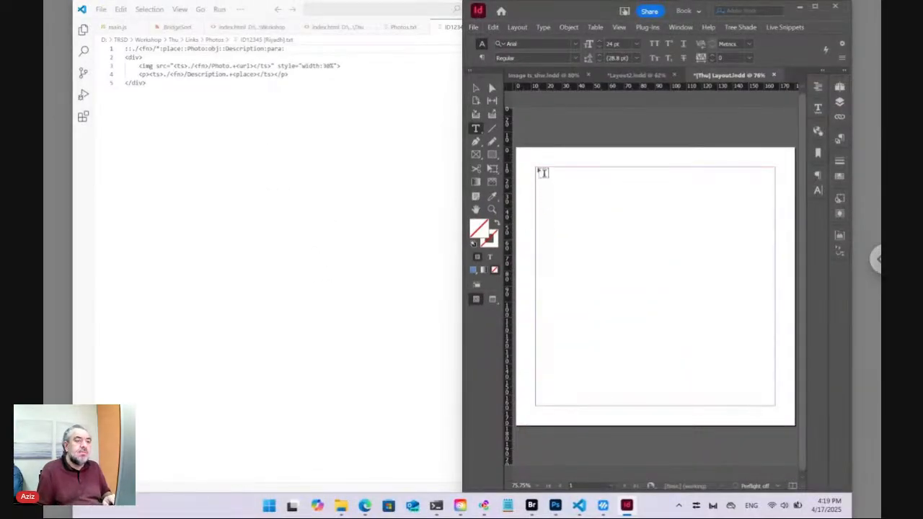
Draw a text frame about 155 mm square within the page margins, place ID12345 [Riyadh].txt from Bridge into it, and select the frame.
left_click_drag(542, 173, 775, 405)
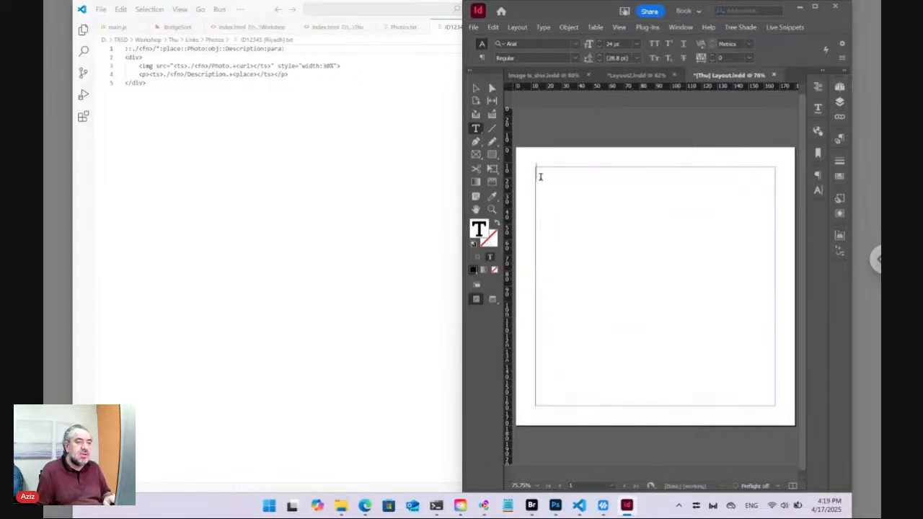
left_click(532, 506)
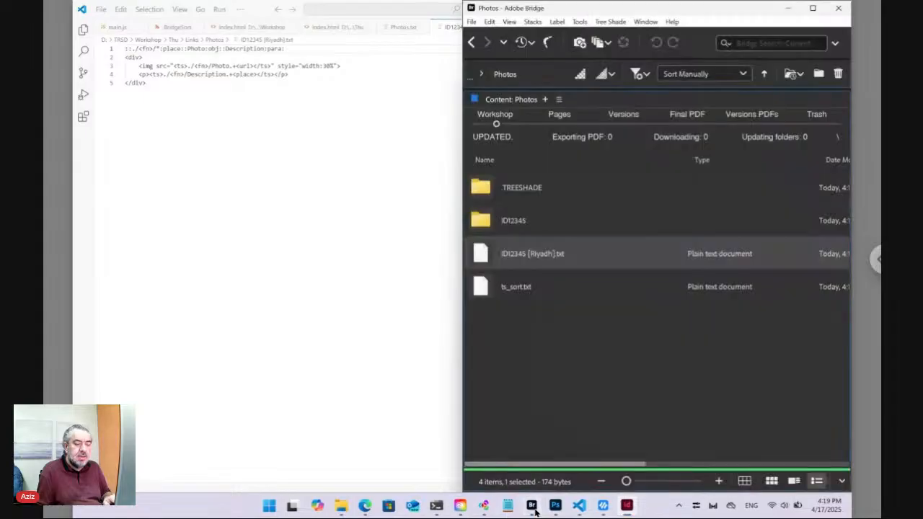
right_click(484, 256)
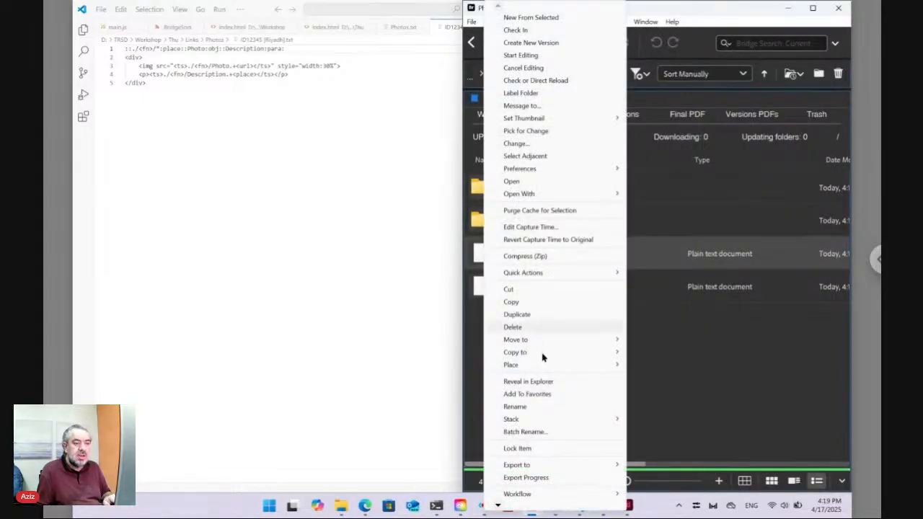
mouse_move(542, 367)
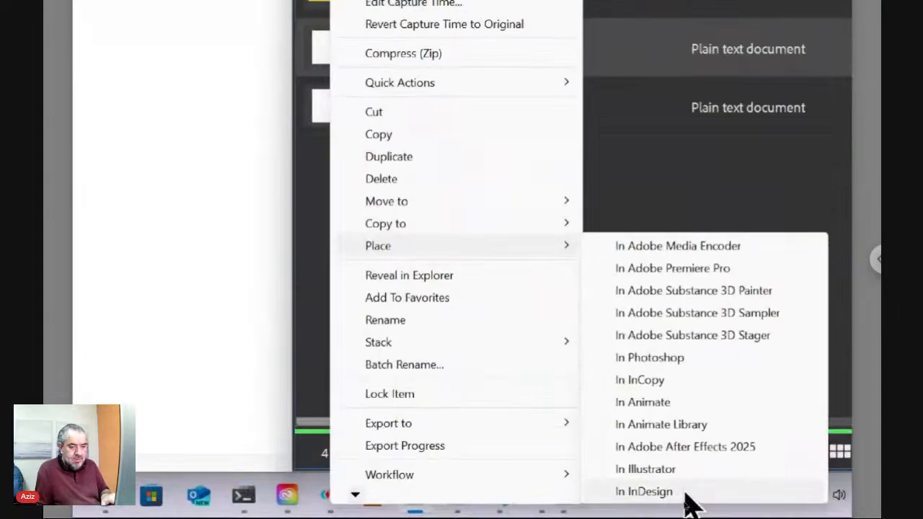
left_click(682, 504)
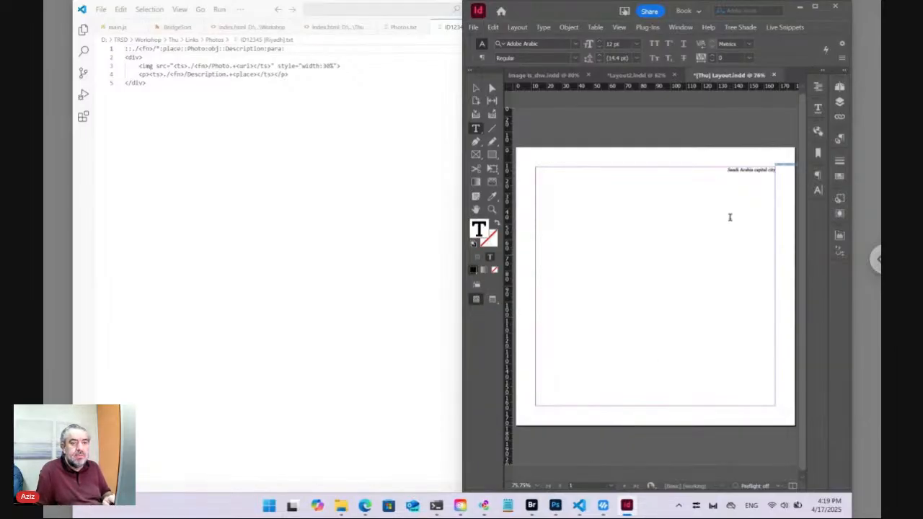
left_click(476, 88)
left_click(626, 323)
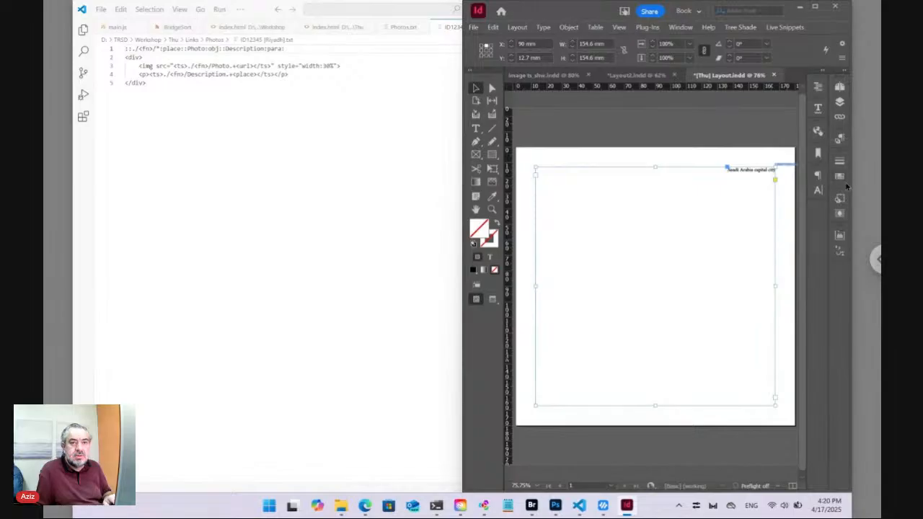
Edit the Photo object style and enable Auto-Fit with Fill Frame Proportionally as its content fitting.
left_click(839, 198)
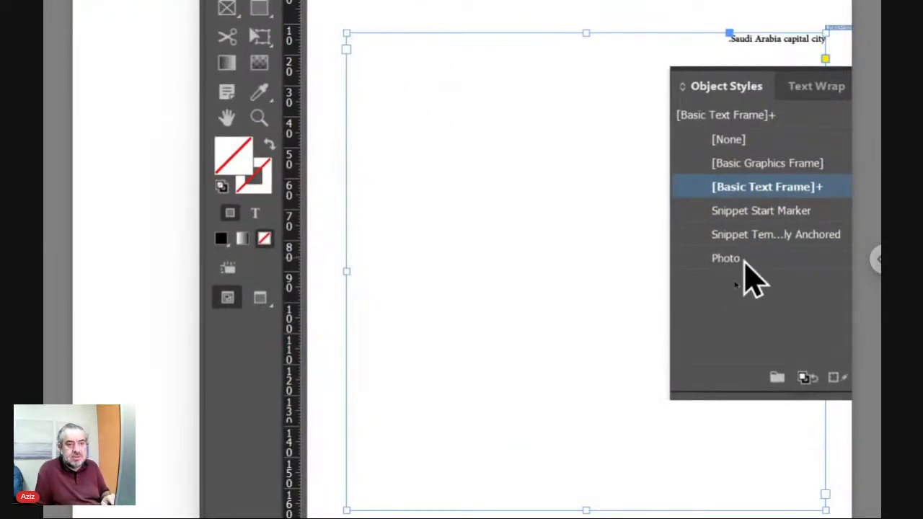
right_click(734, 260)
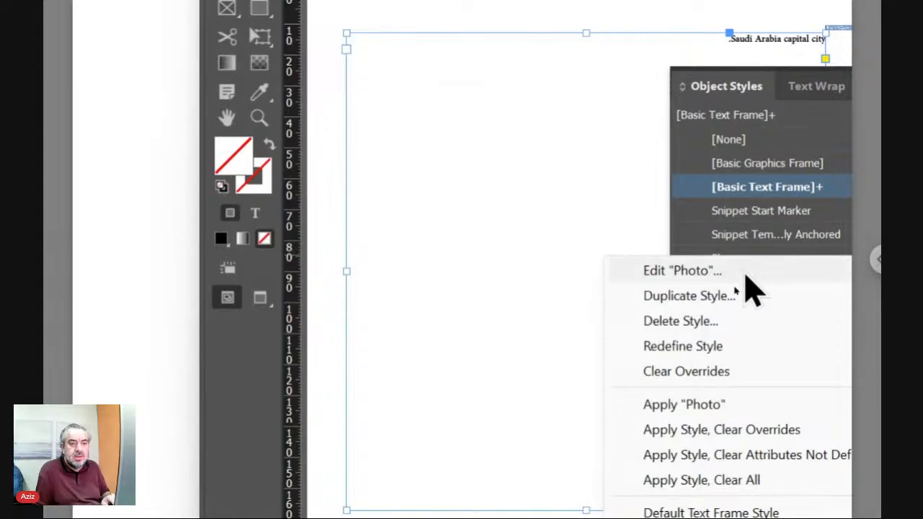
key("Escape")
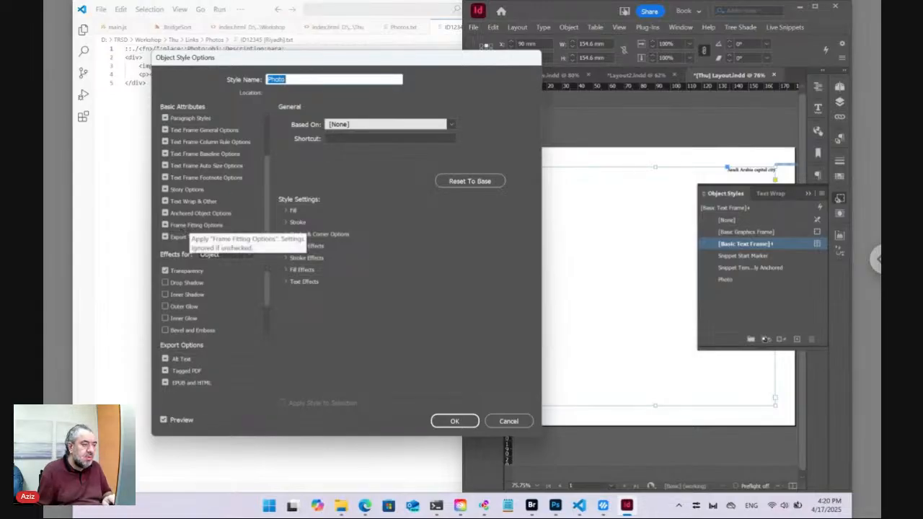
left_click(194, 225)
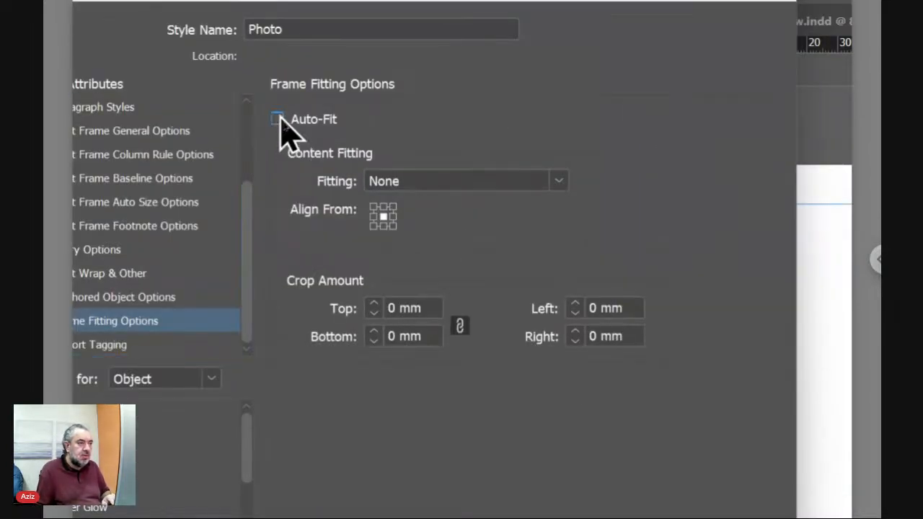
left_click(280, 121)
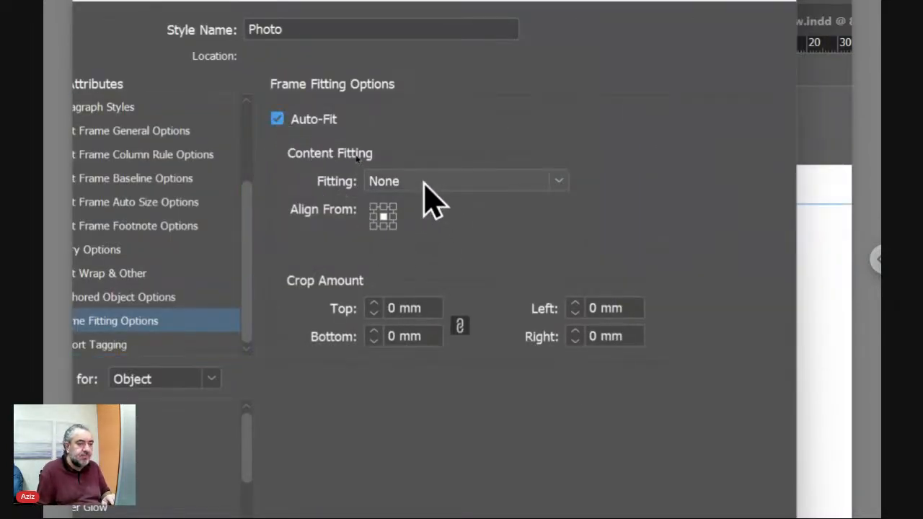
left_click(433, 191)
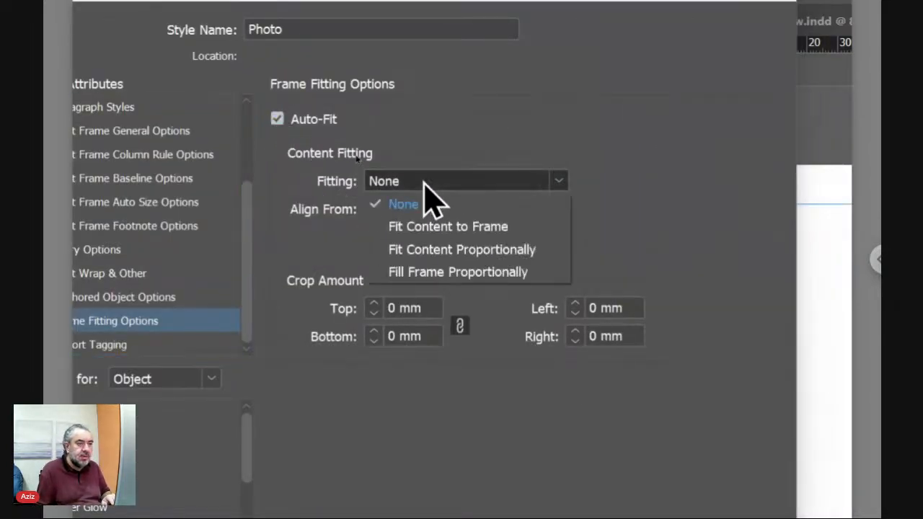
left_click(447, 272)
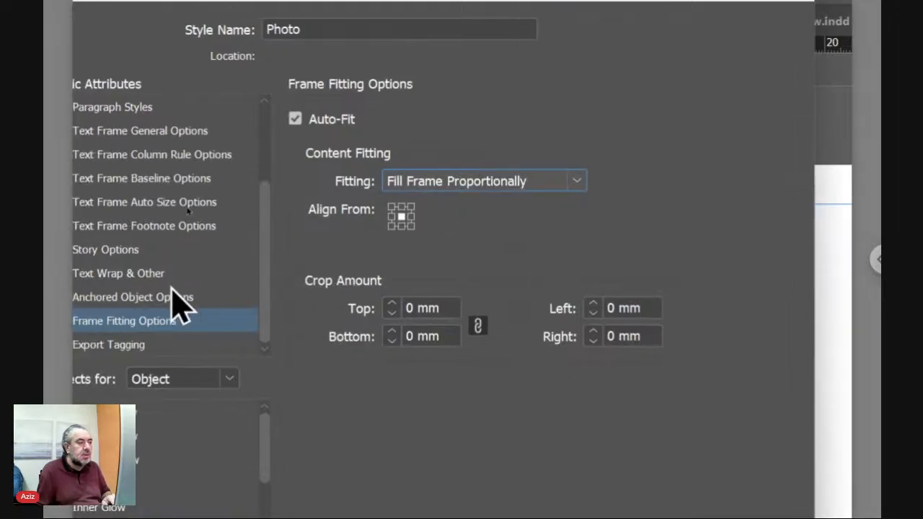
Set the Photo style's anchored object position to Custom and apply the style changes.
left_click(232, 297)
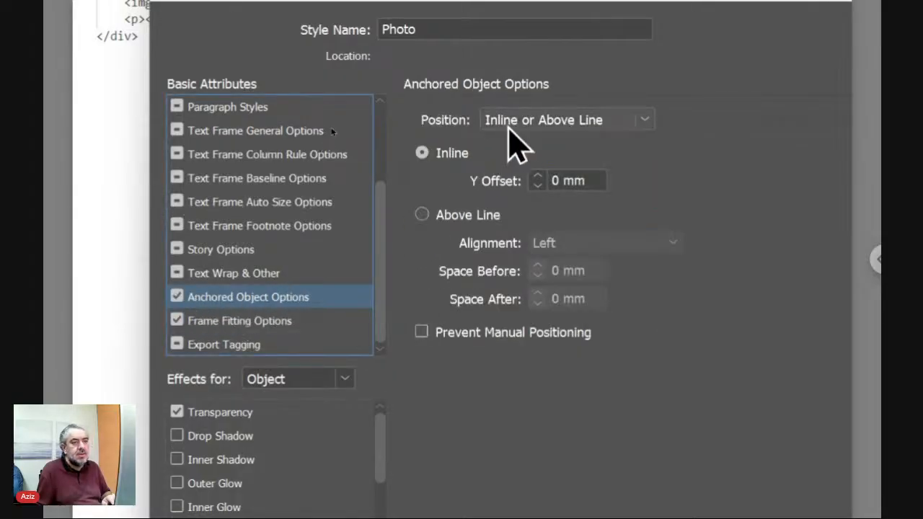
left_click(520, 123)
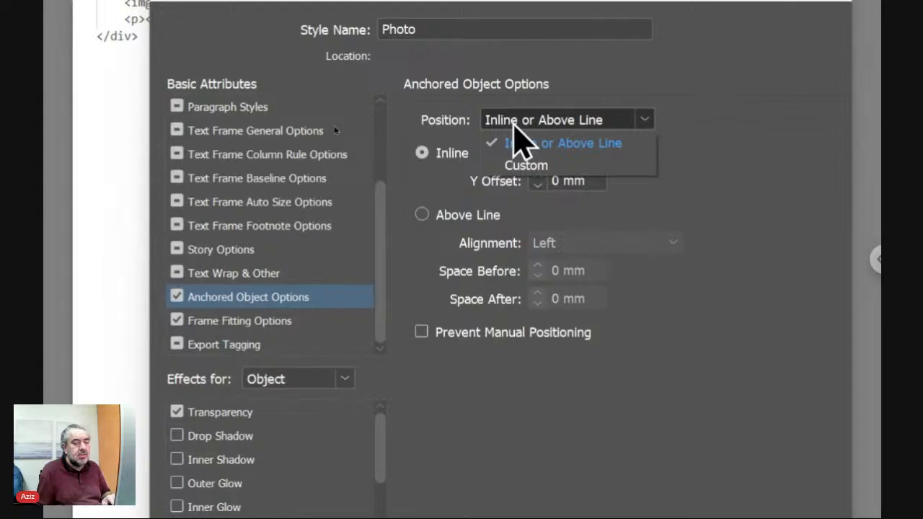
left_click(521, 168)
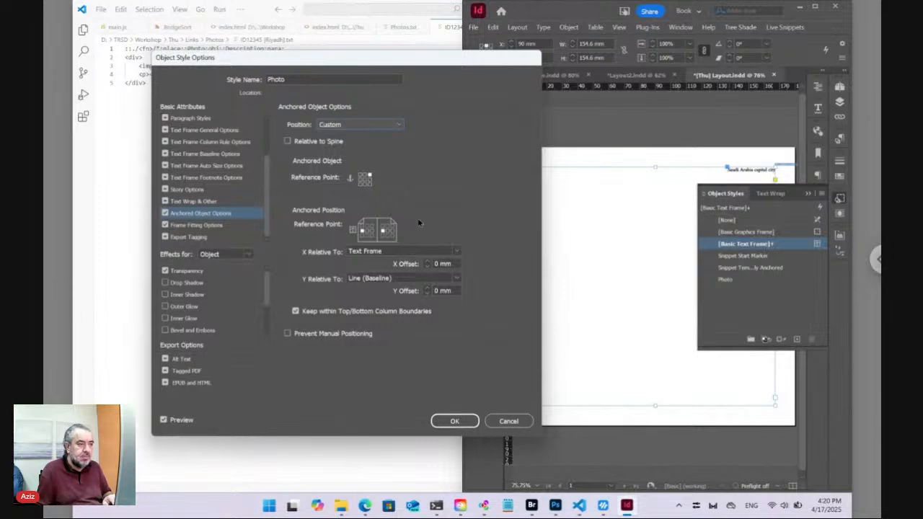
left_click(455, 422)
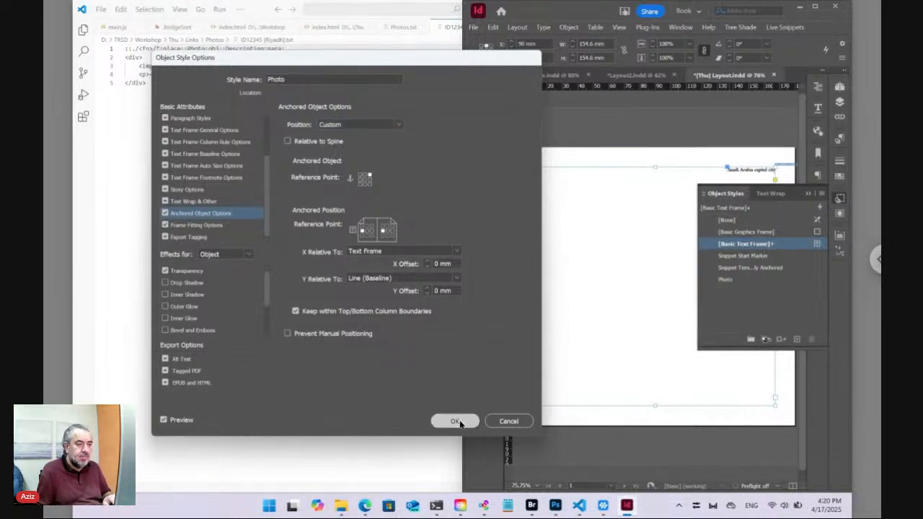
Select the snippet start marker and compare the page in normal and preview screen modes to examine how the marker is shown.
left_click(788, 169)
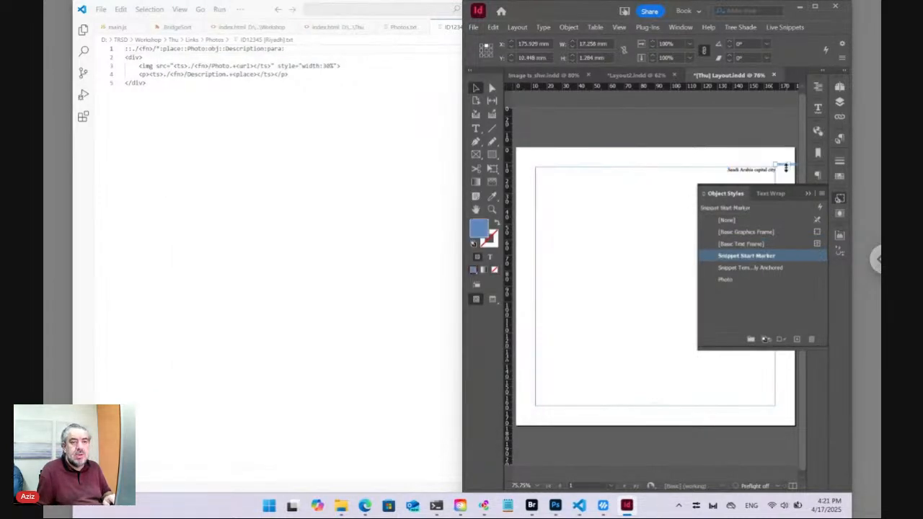
left_click(839, 198)
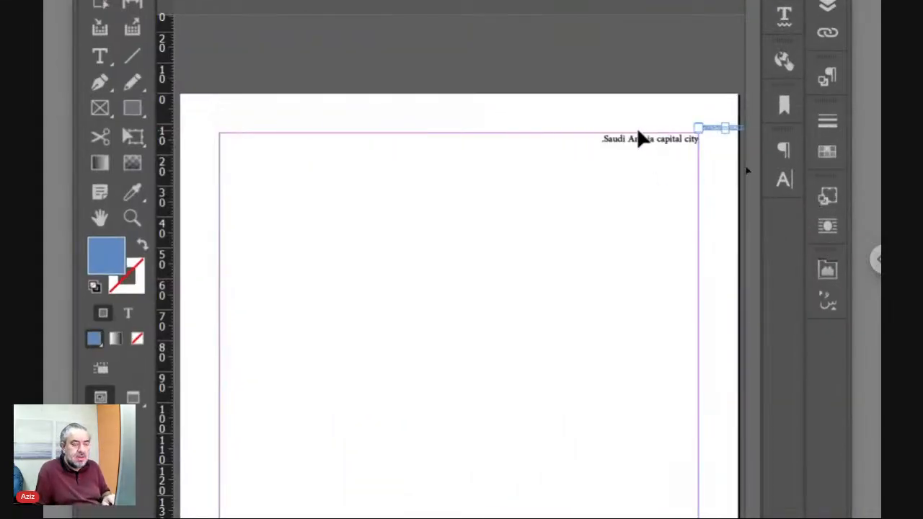
key("ctrl+shift+a")
key("w")
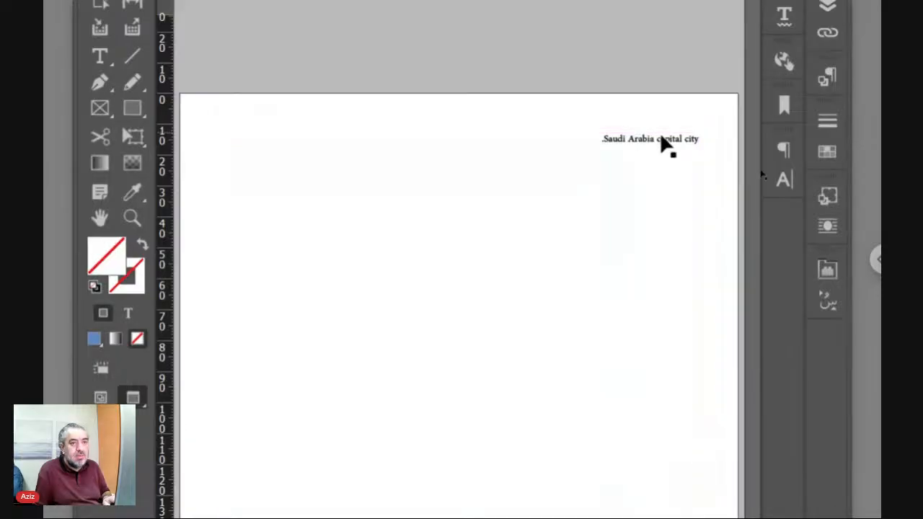
key("w")
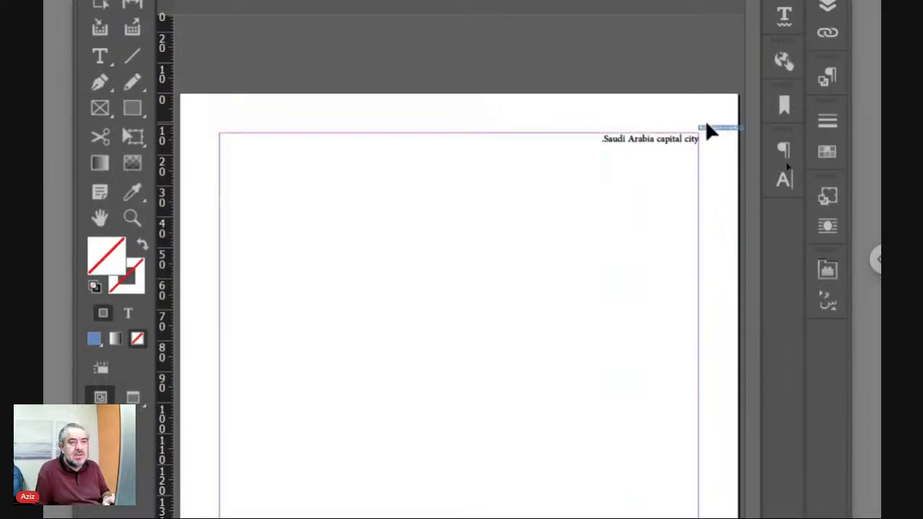
key("comma")
key("w")
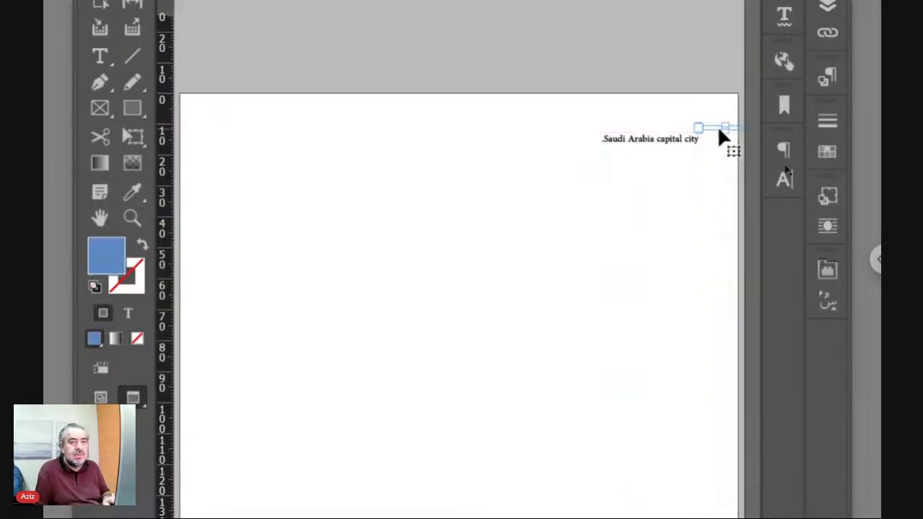
key("w")
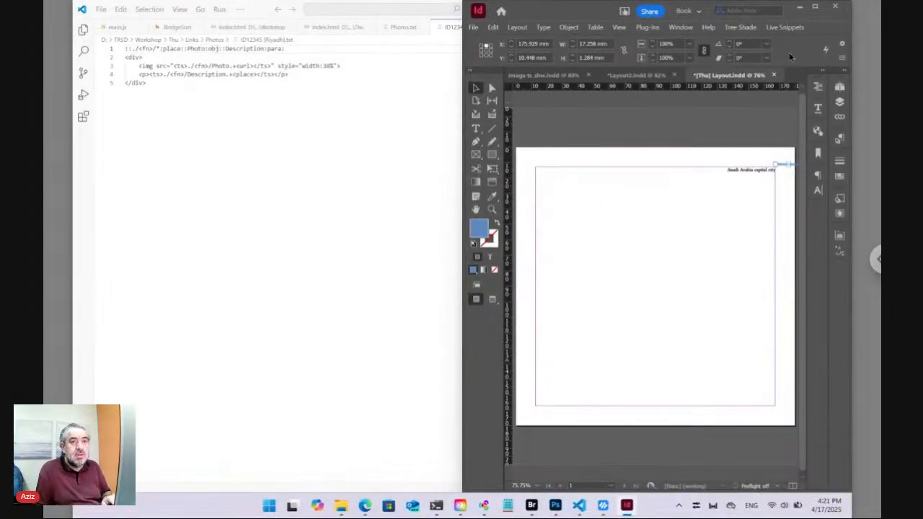
Update the selected live snippet from its marker.
left_click(785, 27)
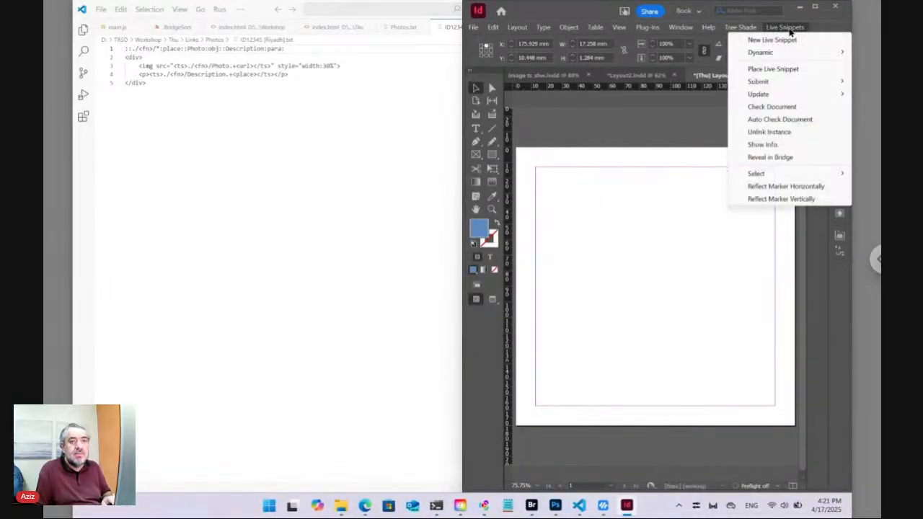
mouse_move(782, 94)
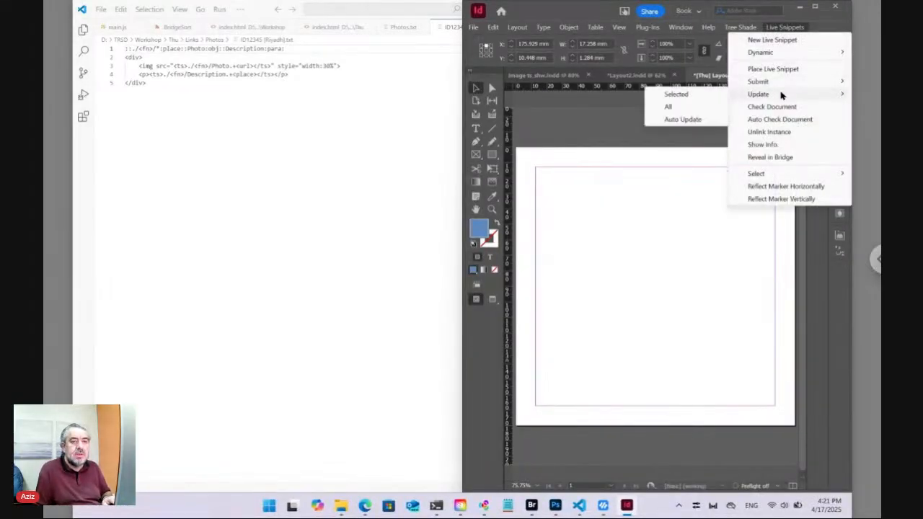
left_click(709, 96)
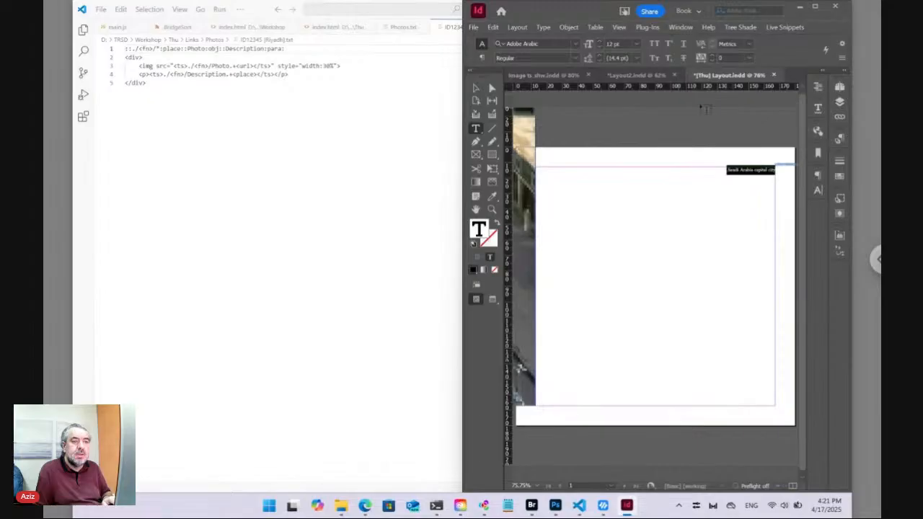
Select the photo frame inserted beside the page and check which object style is assigned to it.
left_click(542, 179)
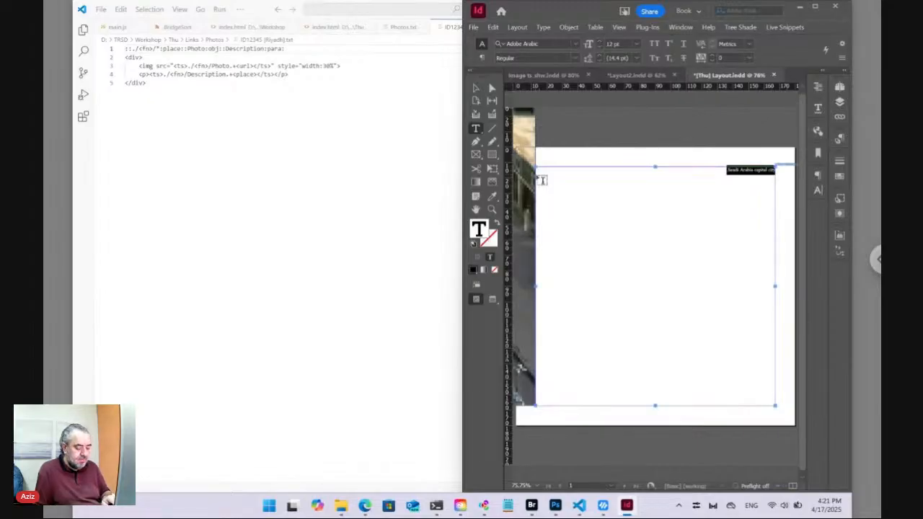
key("ctrl+minus")
key("ctrl+minus")
key("ctrl+minus")
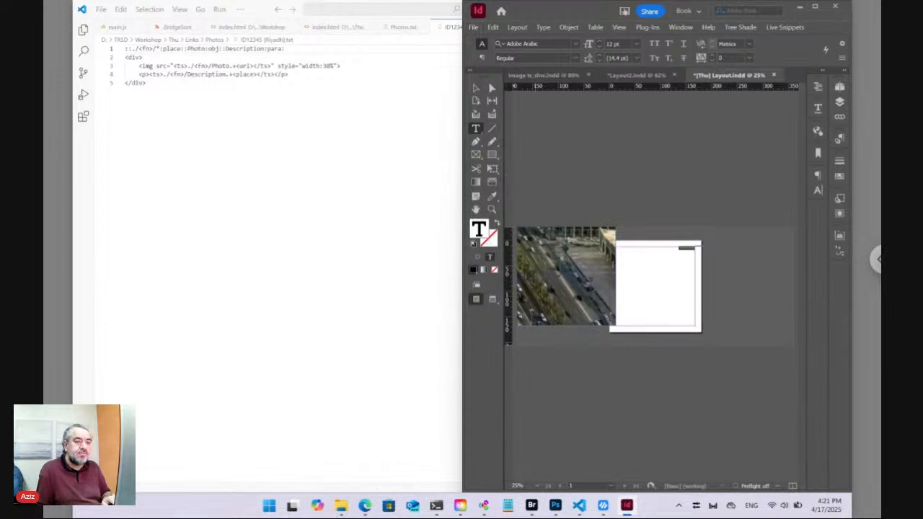
left_click(476, 88)
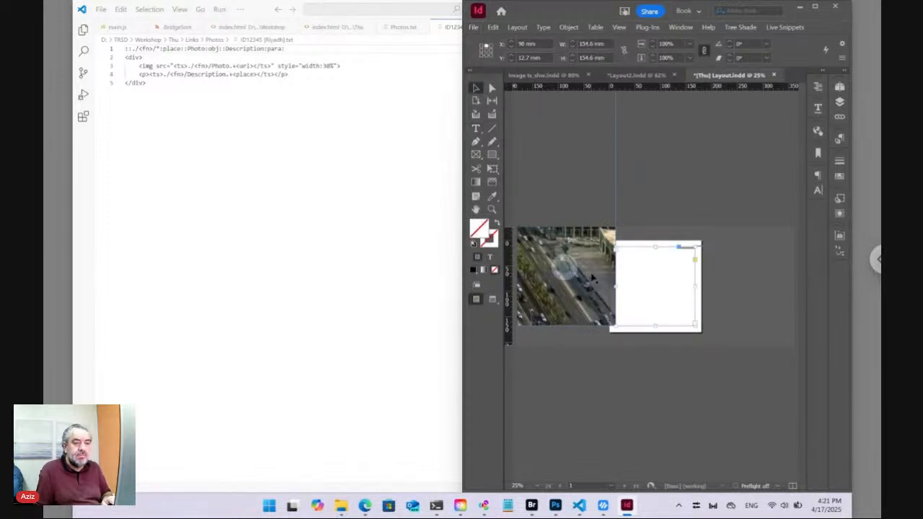
left_click(592, 279)
left_click(840, 200)
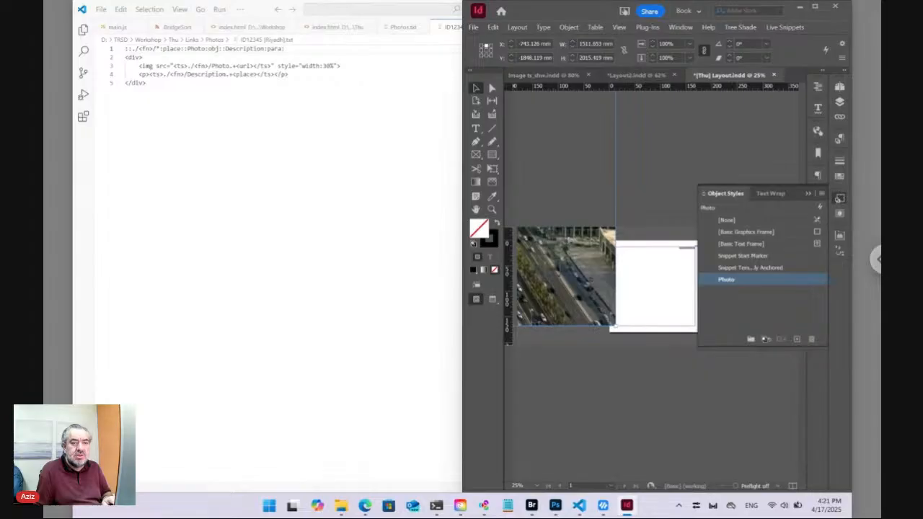
left_click(840, 199)
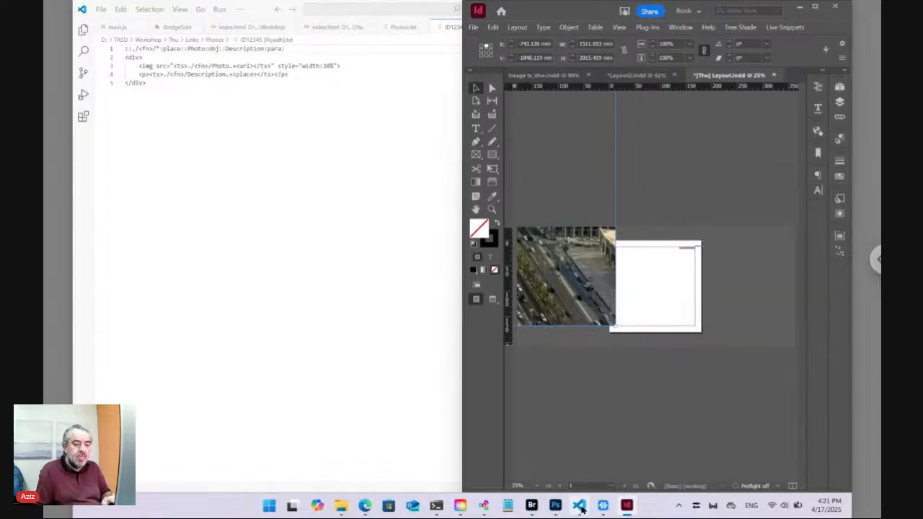
Switch to VS Code and add another colon at the end of the first line of ID12345 [Riyadh].txt.
left_click(579, 504)
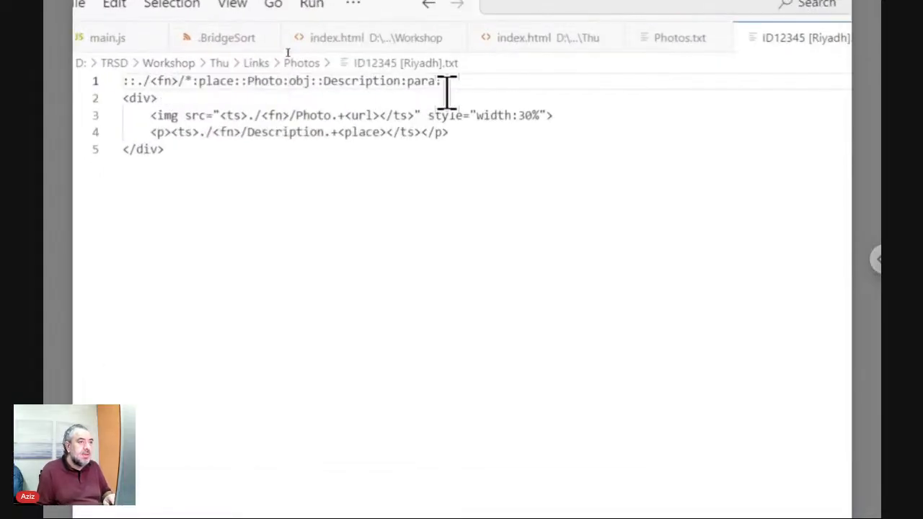
left_click_drag(445, 85, 120, 87)
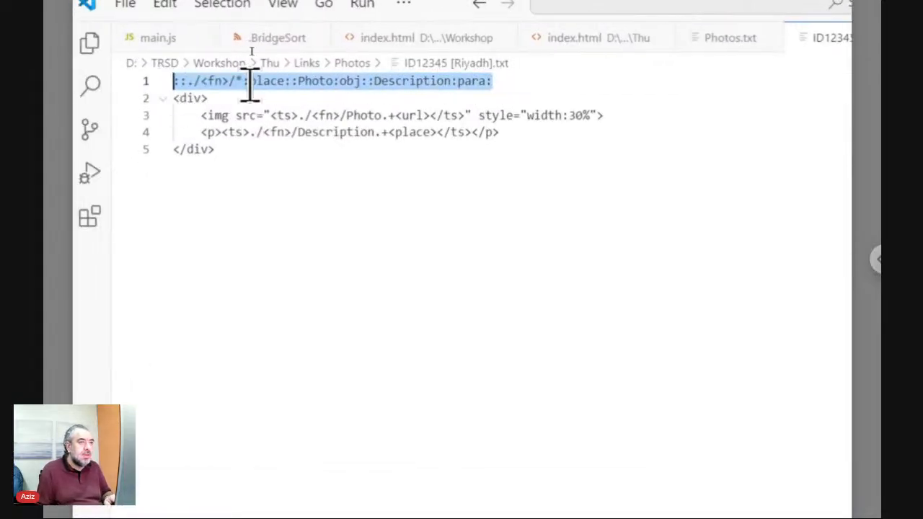
left_click(524, 83)
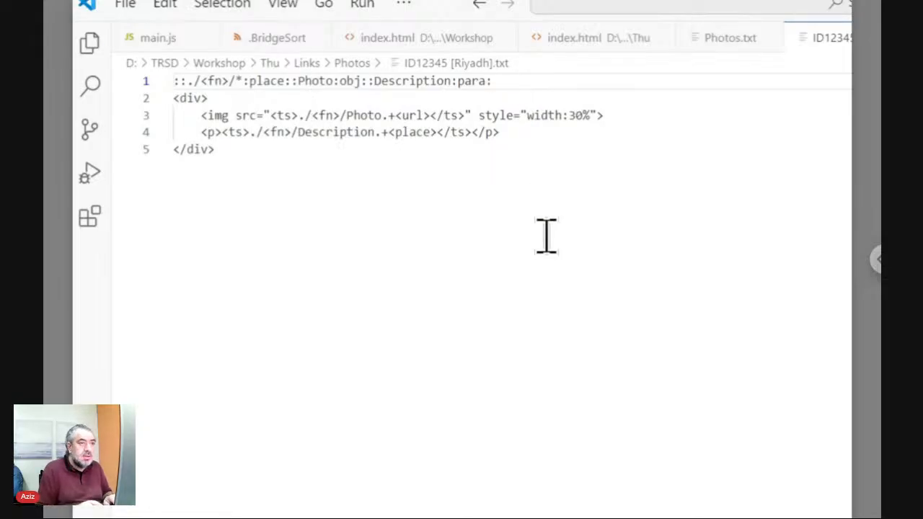
type(":")
key("shift+Left")
key("shift+Left")
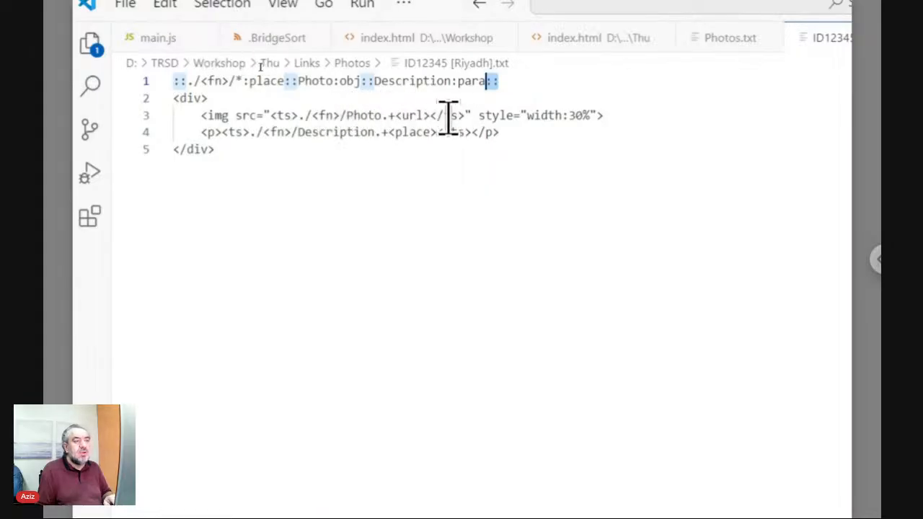
Append the sizing entry 30%:Relative after the double colon on the first line.
left_click(539, 82)
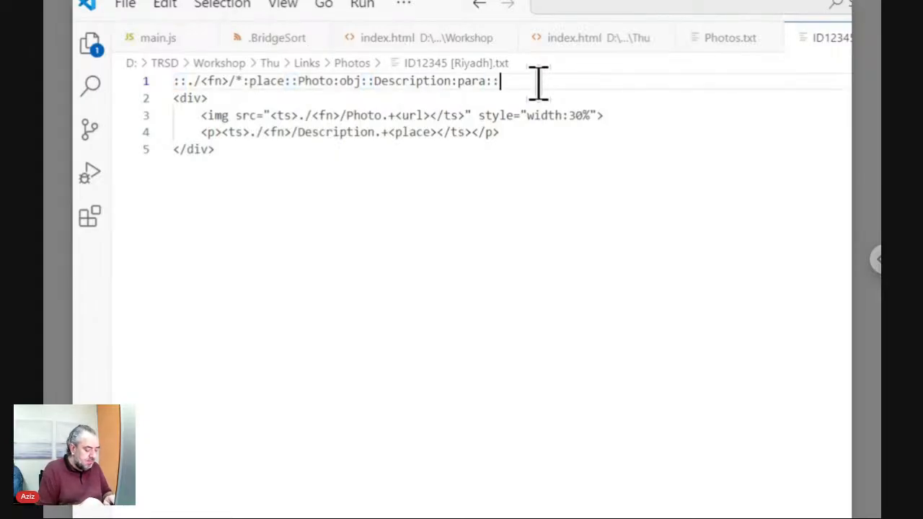
type("30")
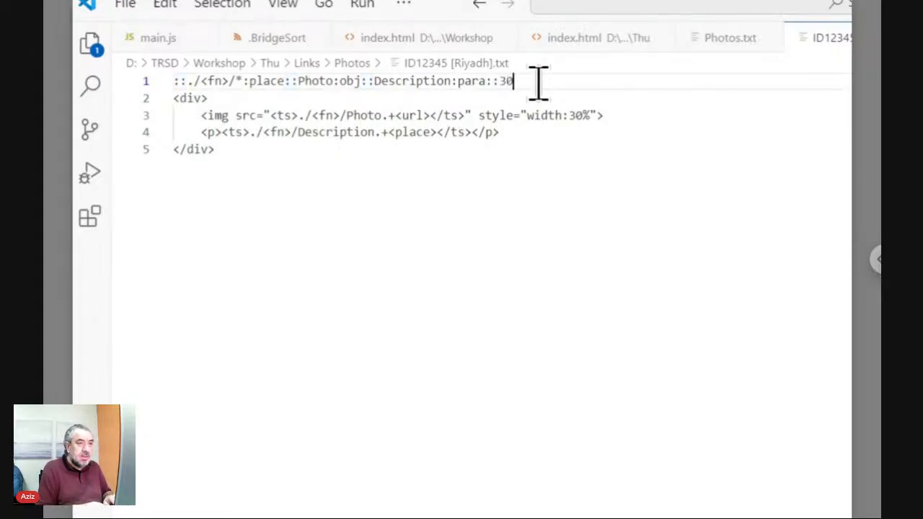
type("%")
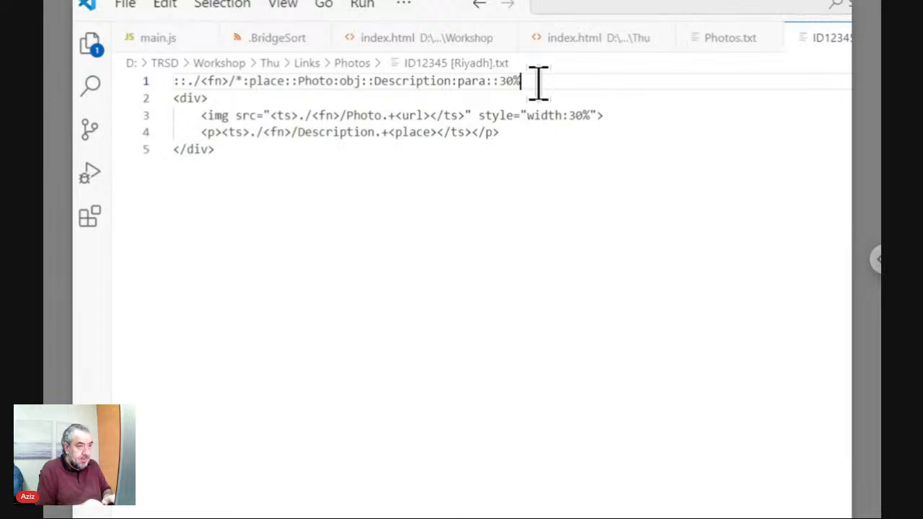
type(":")
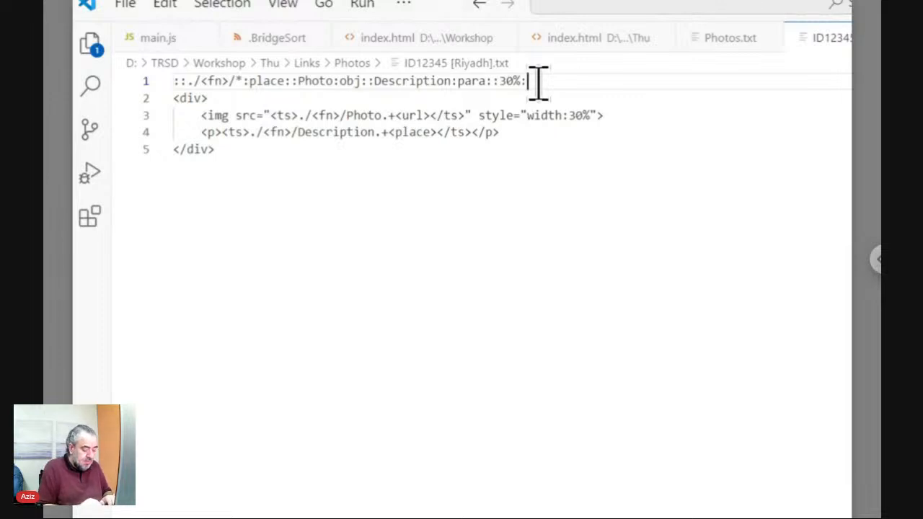
type("R")
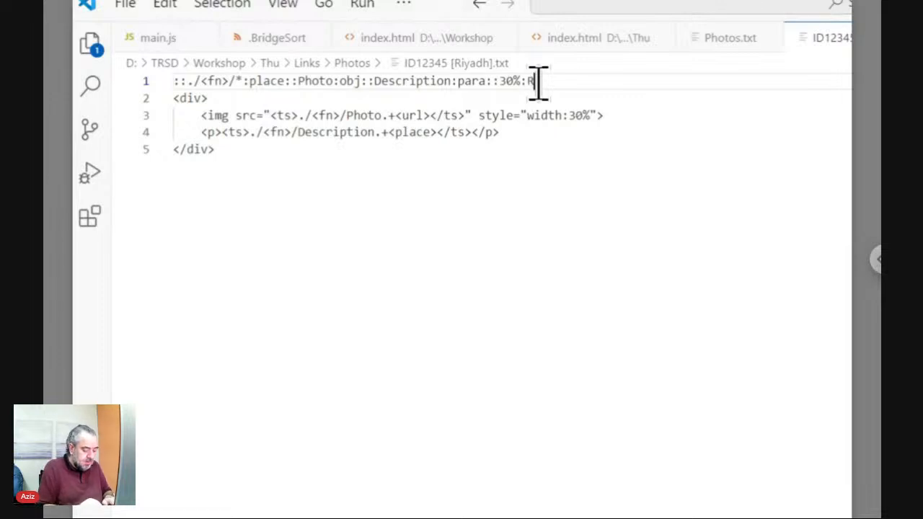
type("elative")
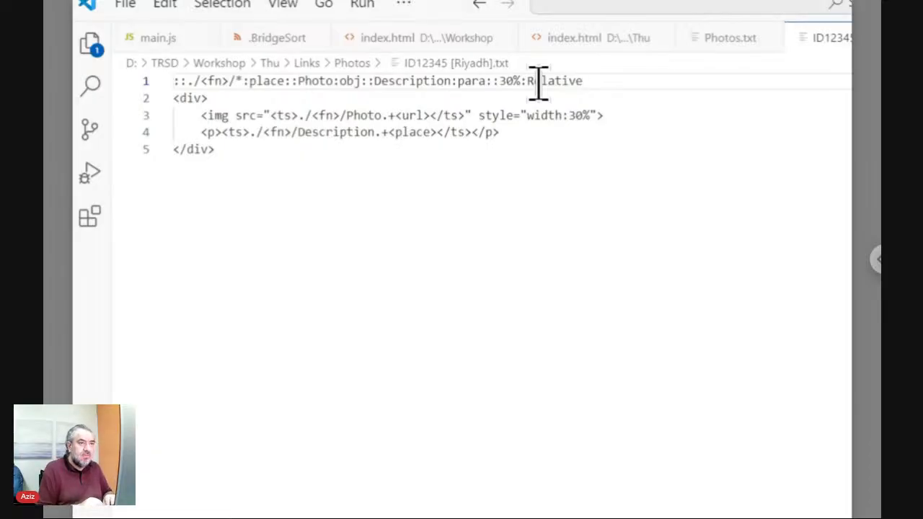
Complete the sizing entry on the first line as 30%:Relative Width: and save the file.
type("Wi")
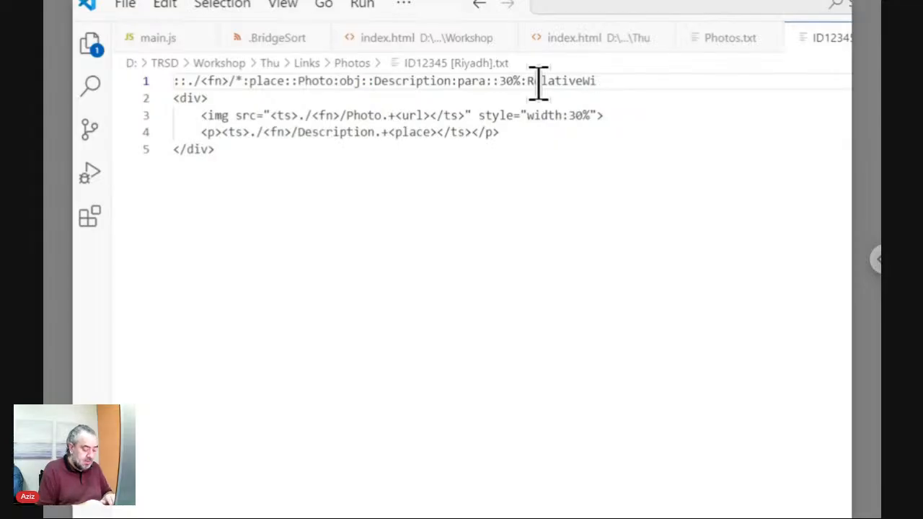
type("dth")
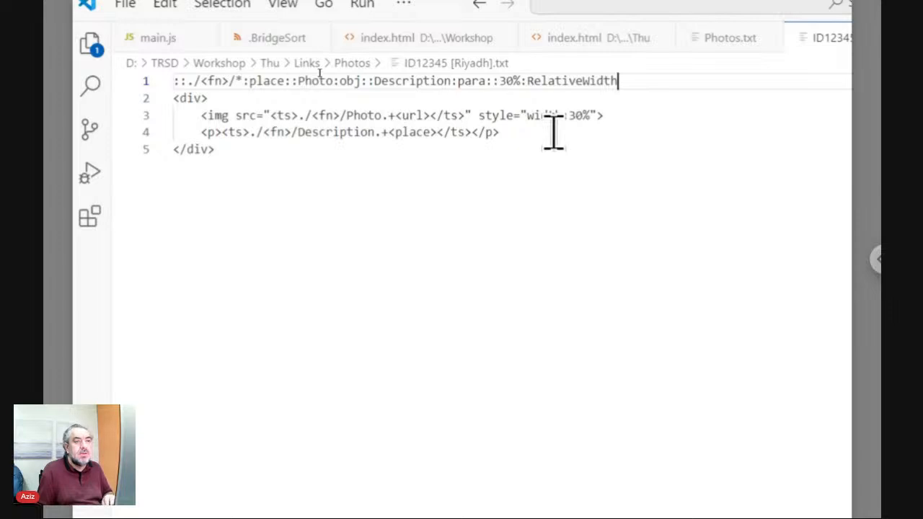
left_click(584, 81)
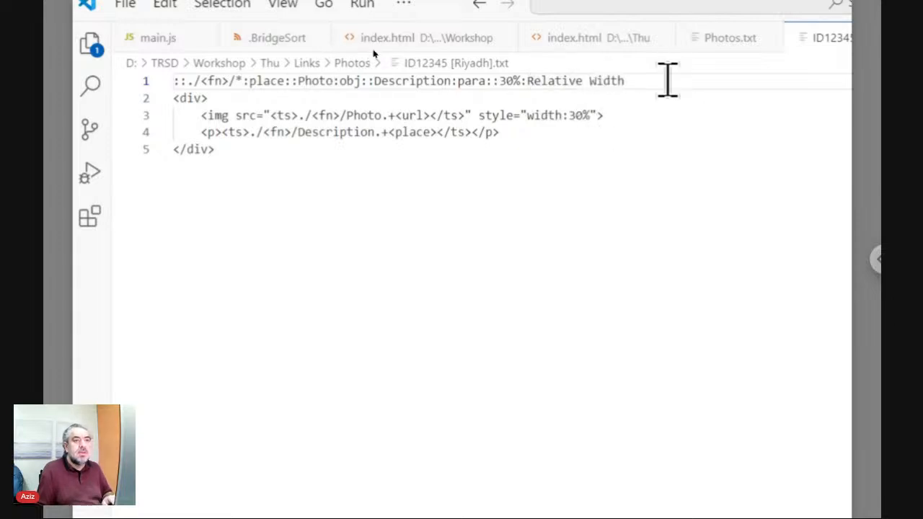
key("ctrl+shift+Right")
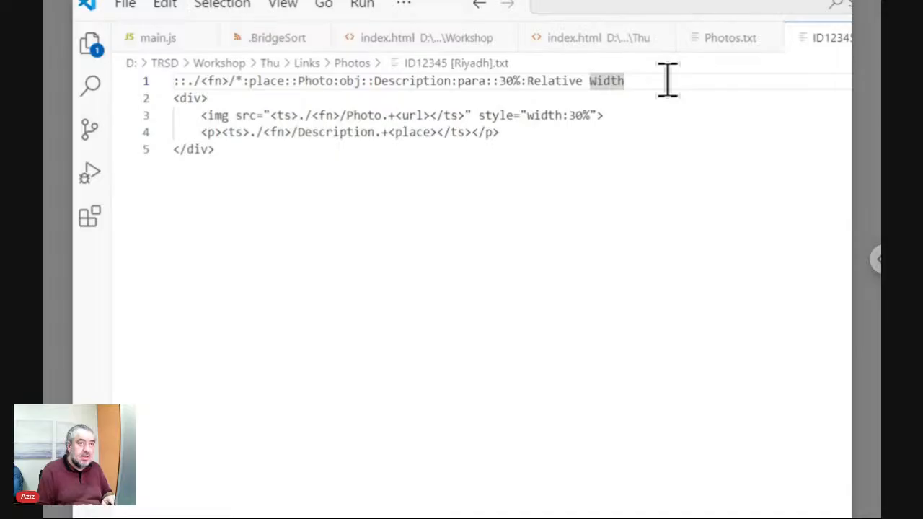
key("End")
type(":")
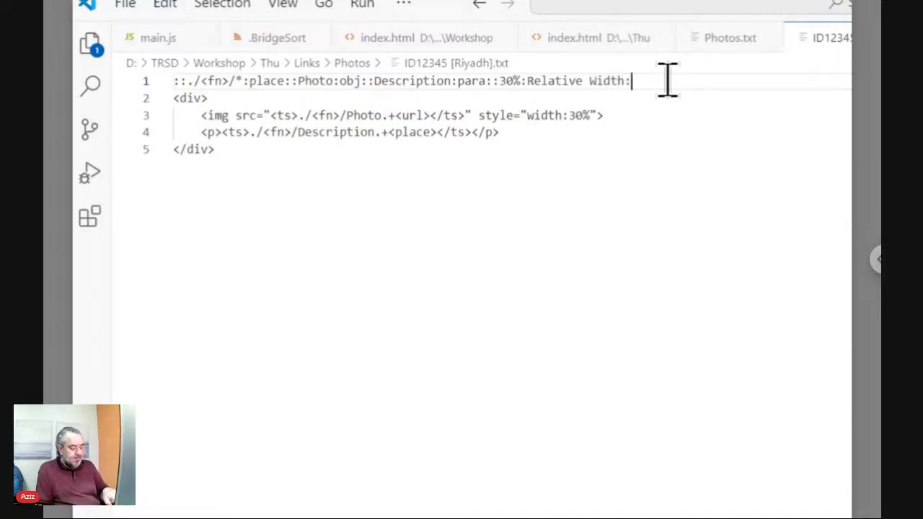
key("ctrl+s")
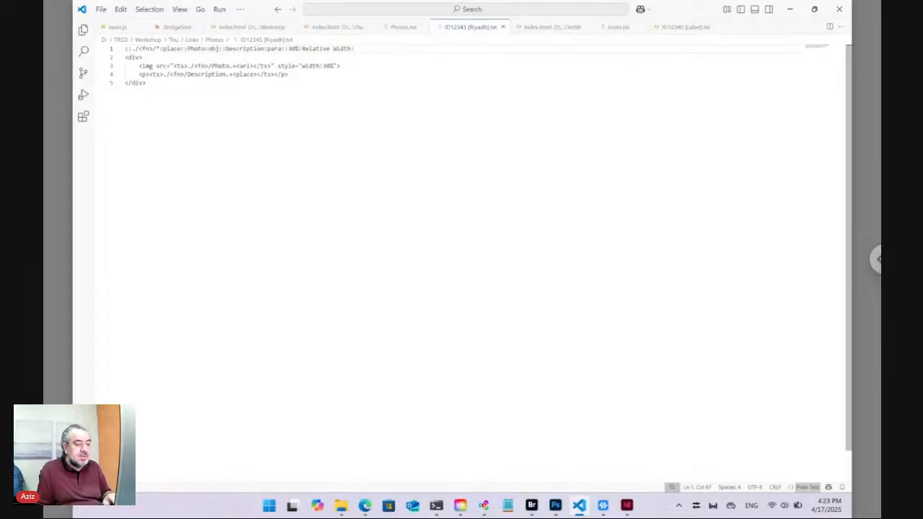
Switch to InDesign and update the selected live snippet to apply the new photo sizing.
left_click(631, 507)
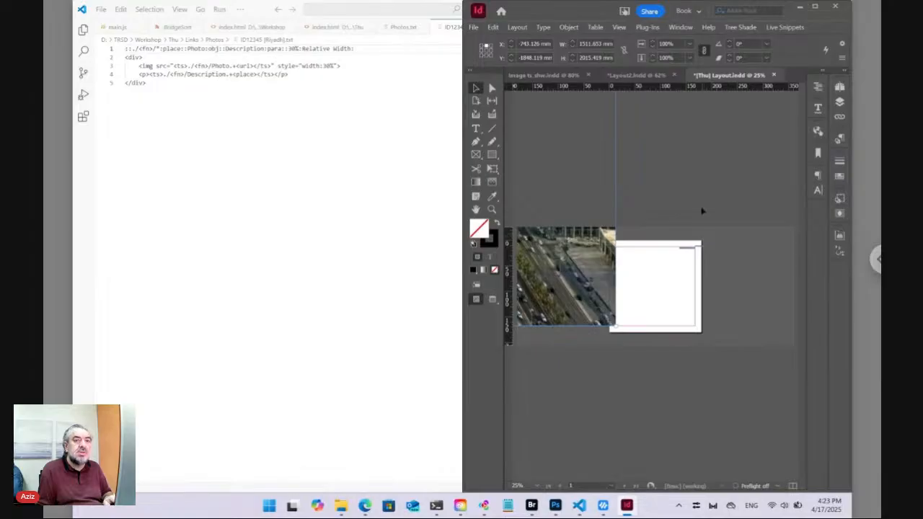
left_click(794, 29)
mouse_move(785, 95)
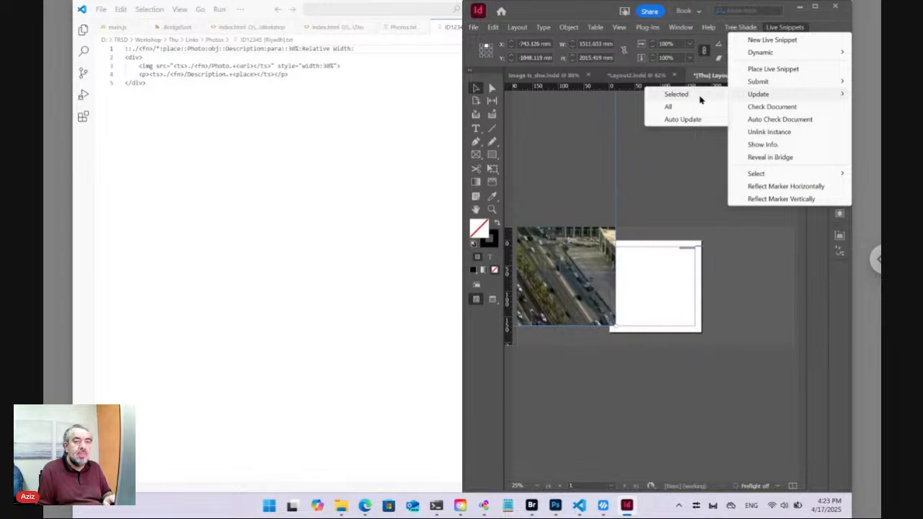
left_click(677, 94)
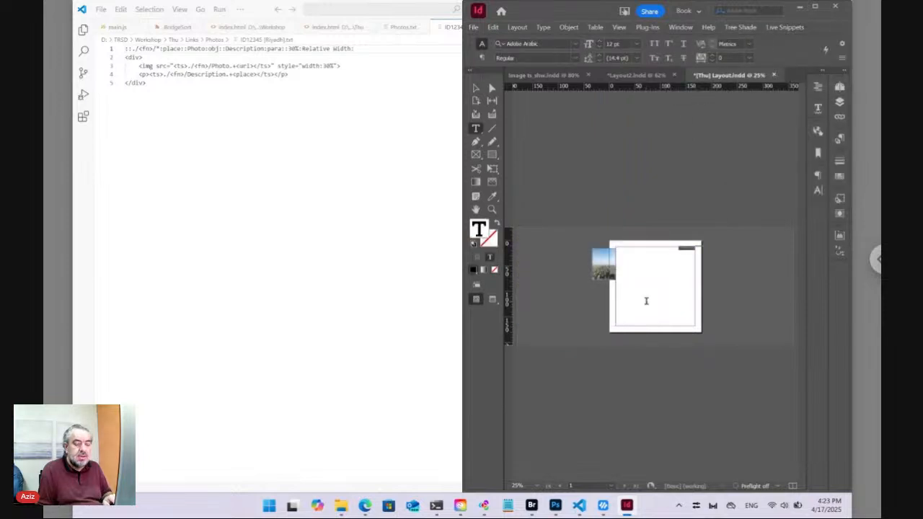
Narrow the text frame to about 94.3 mm wide by moving its left edge inward.
key("ctrl+equal")
key("ctrl+equal")
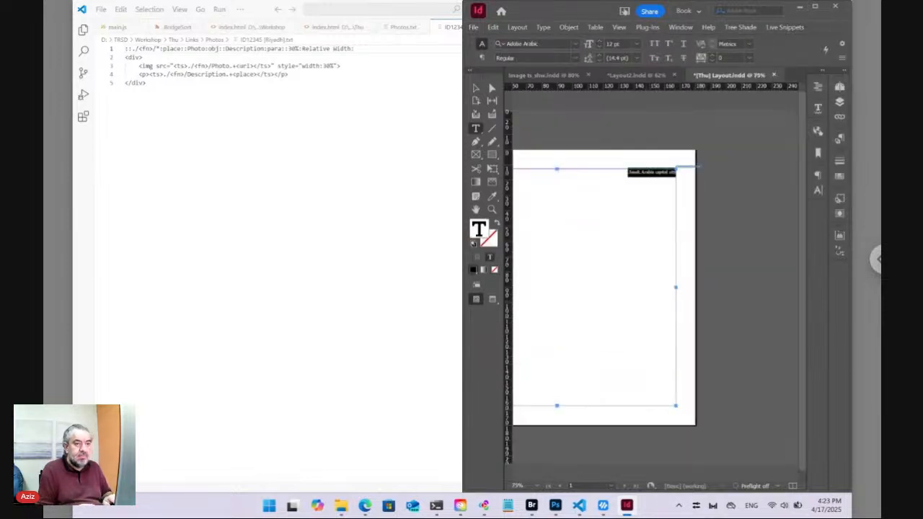
key("ctrl+shift+a")
left_click_drag(623, 287, 760, 288)
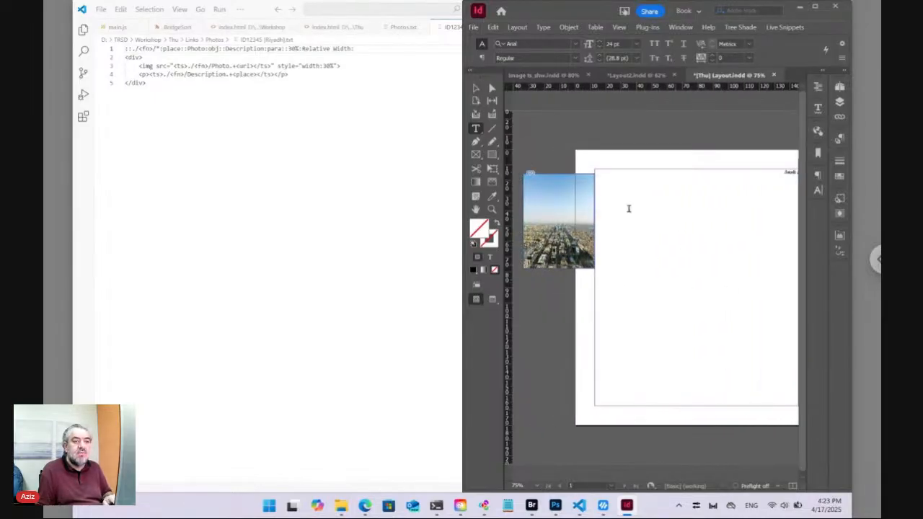
left_click(476, 87)
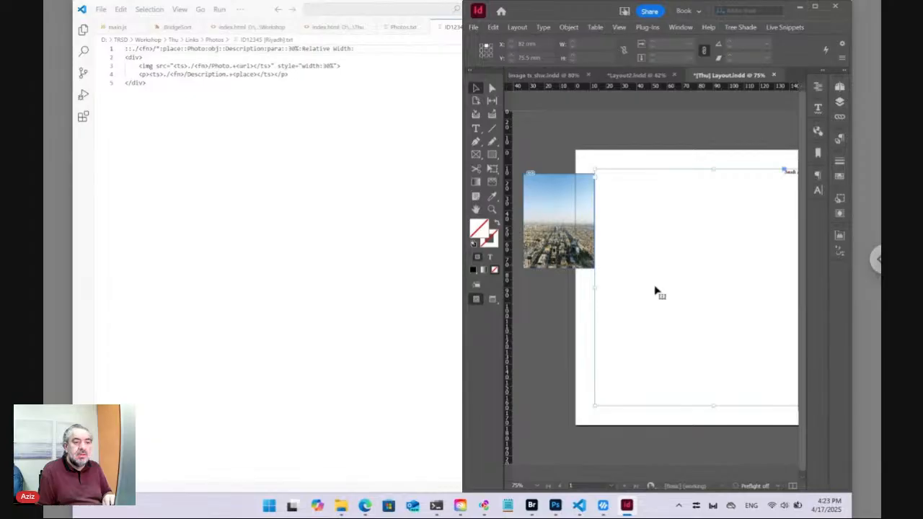
left_click(624, 292)
mouse_move(619, 291)
left_mouse_down()
mouse_move(688, 289)
mouse_move(613, 293)
left_mouse_up()
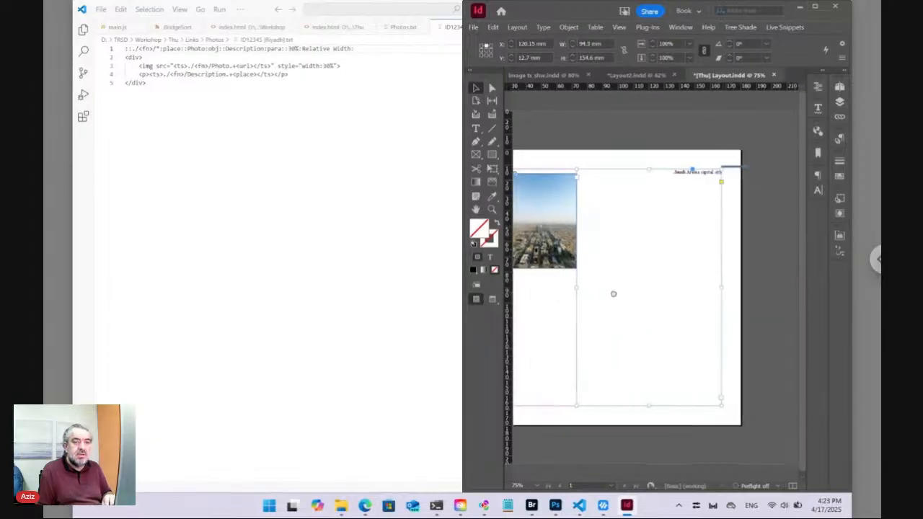
Select the anchored photo and update its live snippet so it is resized to the narrowed text frame.
left_click(597, 261)
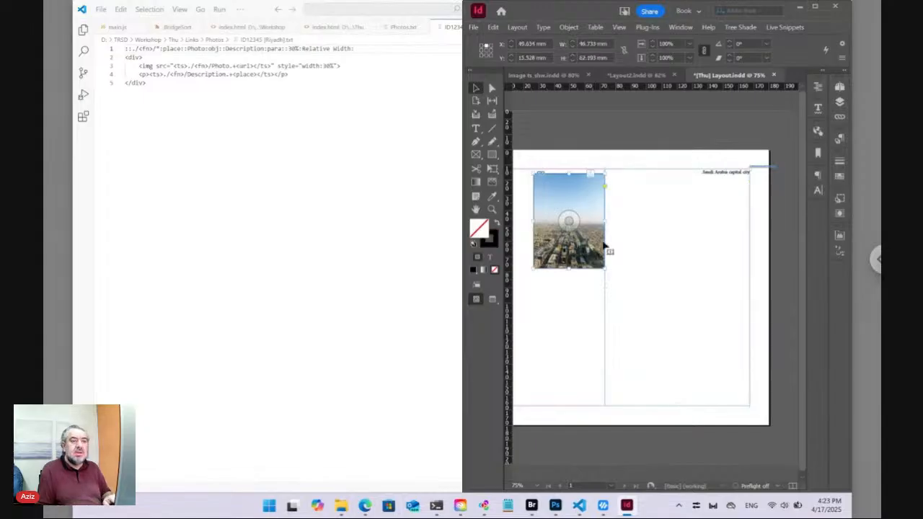
left_click(784, 27)
mouse_move(790, 95)
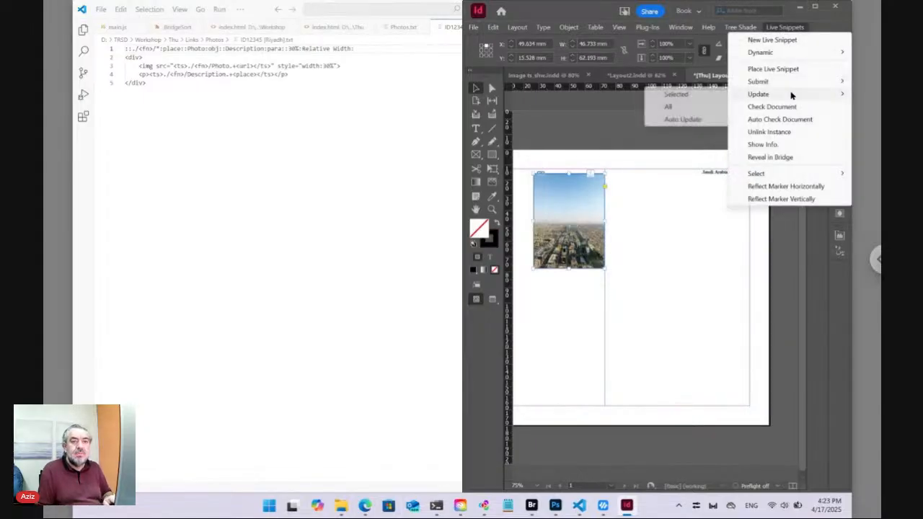
left_click(713, 97)
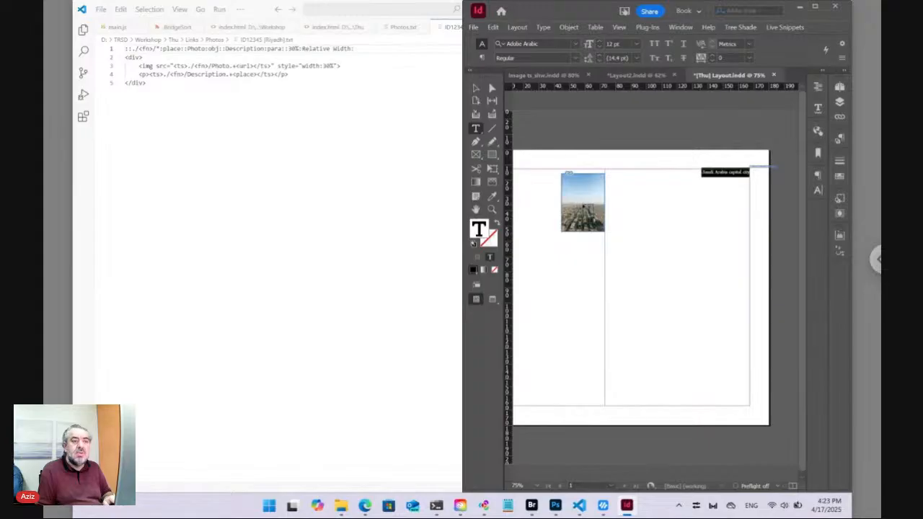
Edit the photo's object style, Photo, setting its anchored object position to Inline or Above Line.
left_click(476, 88)
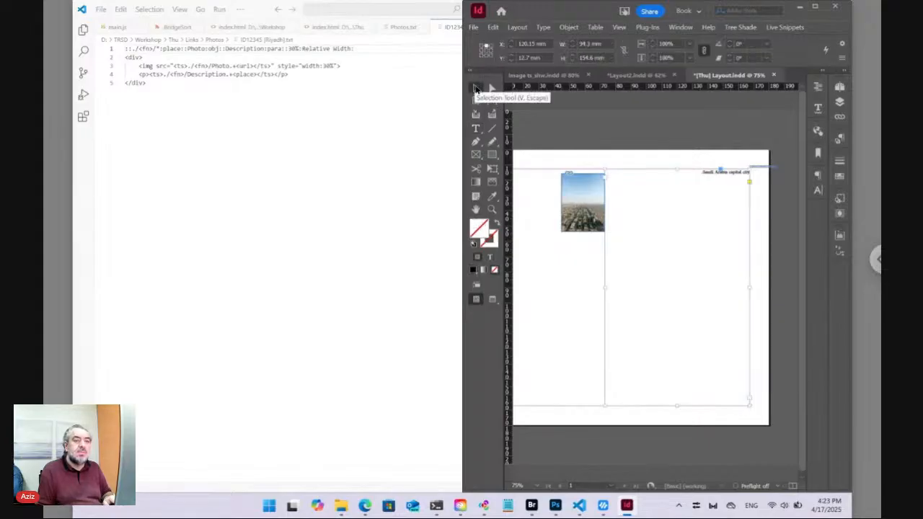
left_click(583, 202)
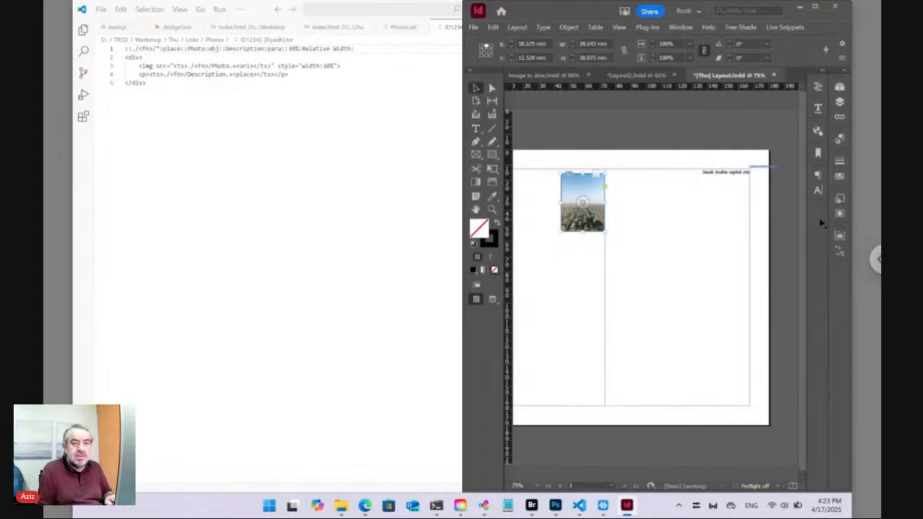
left_click(840, 199)
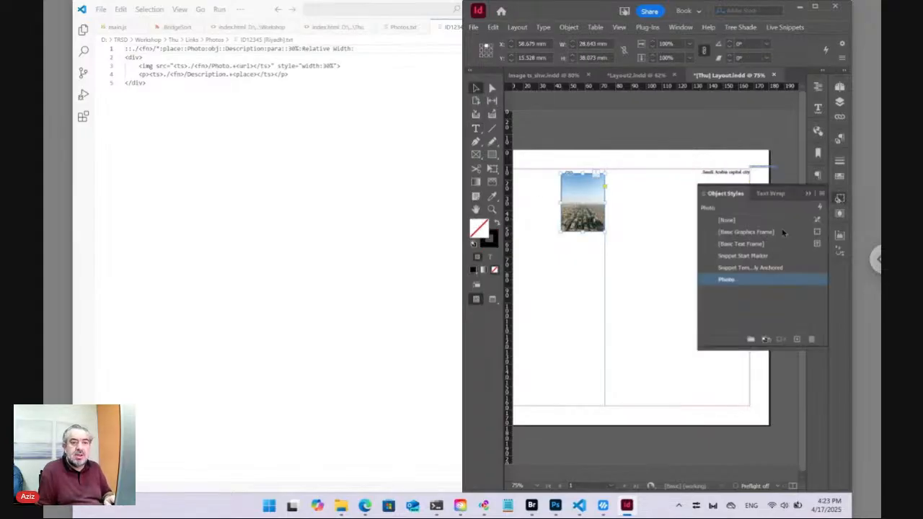
right_click(754, 287)
left_click(750, 290)
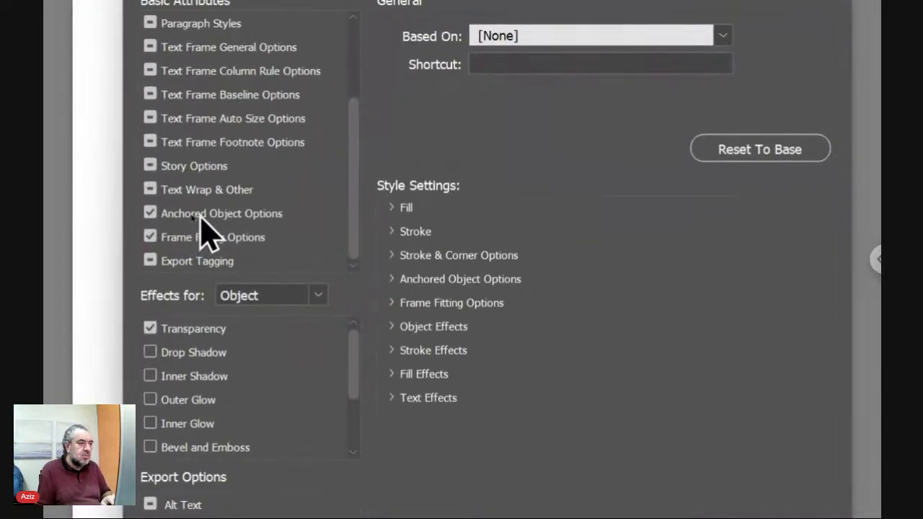
left_click(189, 217)
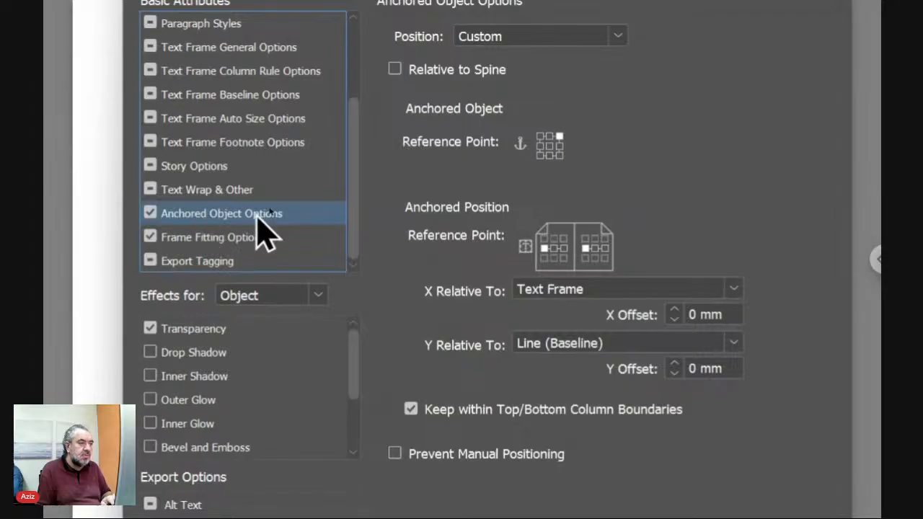
left_click(551, 36)
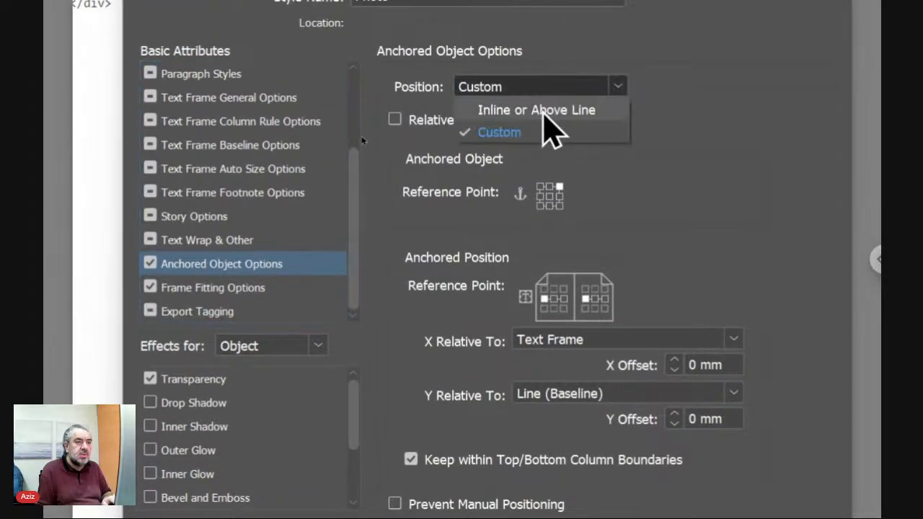
left_click(544, 112)
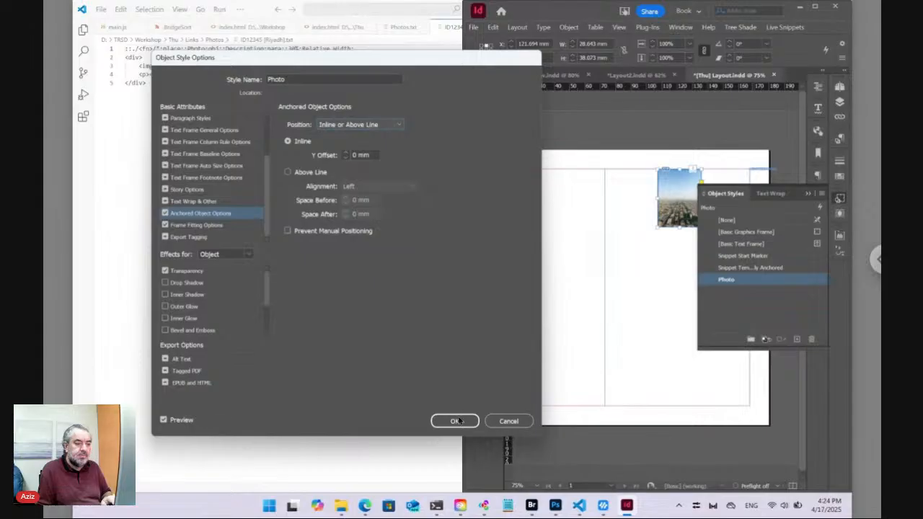
left_click(455, 422)
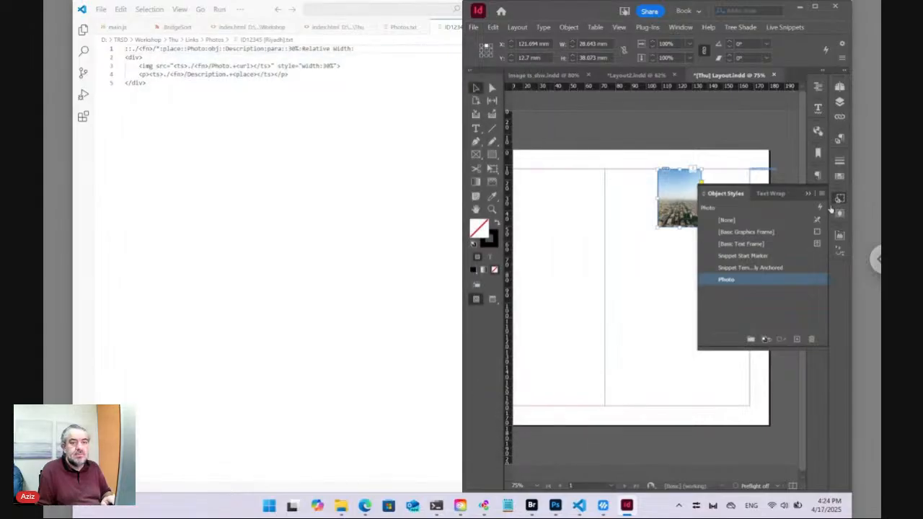
left_click(840, 200)
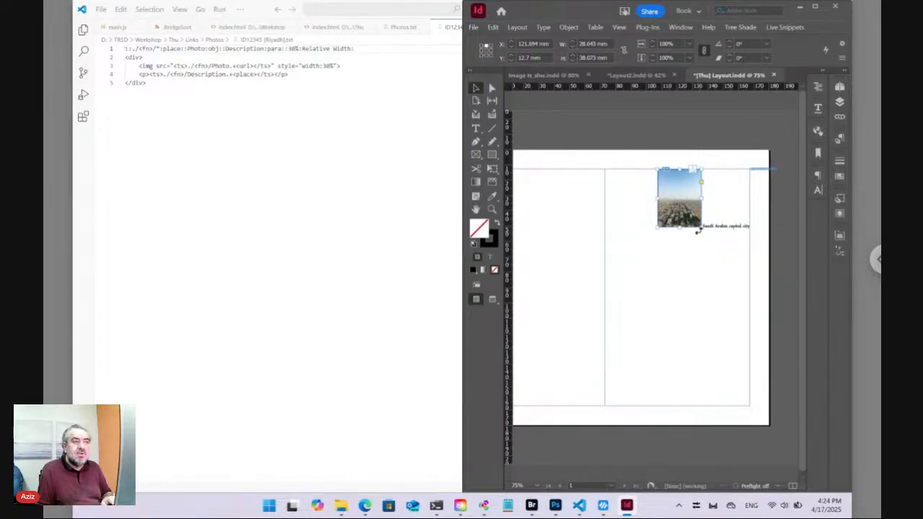
In ID12345 [Riyadh].txt, insert :\r after place on the first line and save the file.
left_click(177, 49)
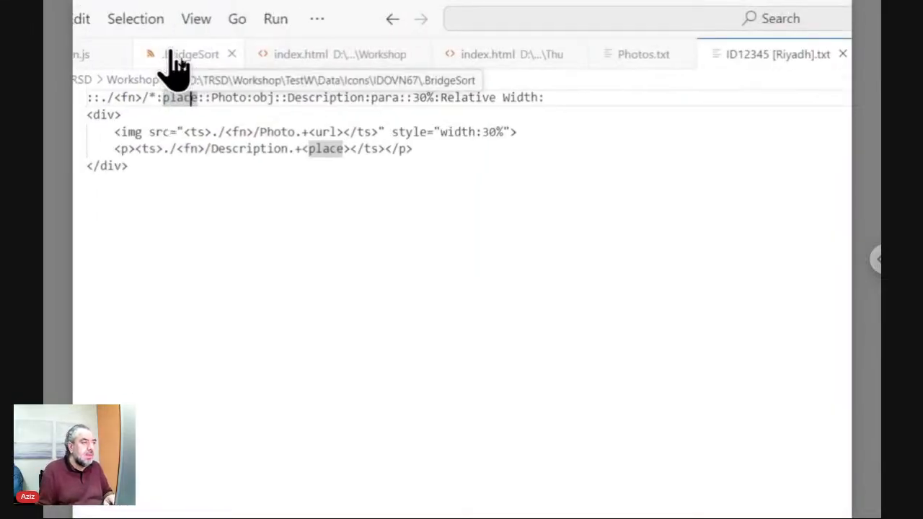
key("Right")
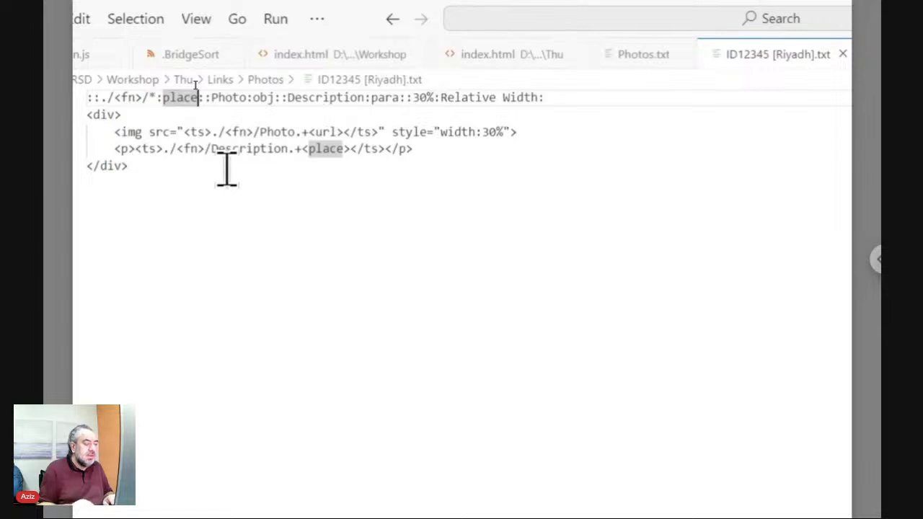
type(":")
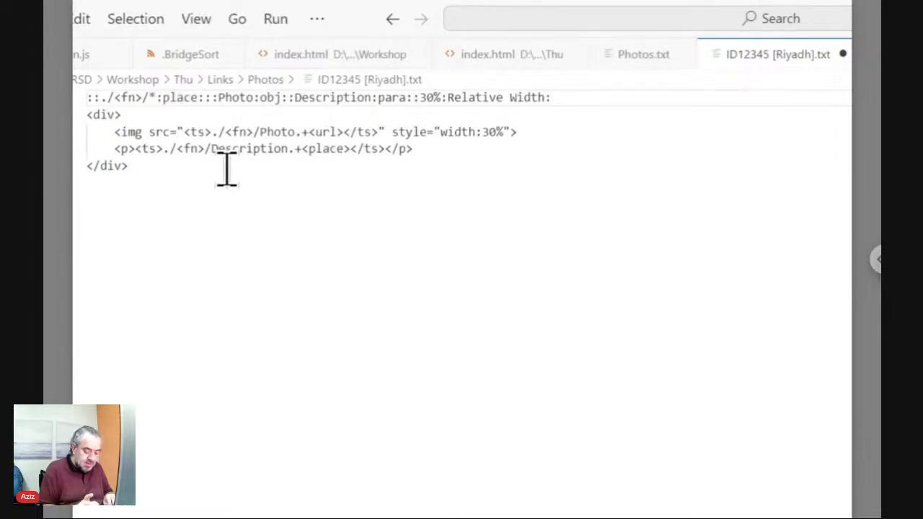
type("\\r")
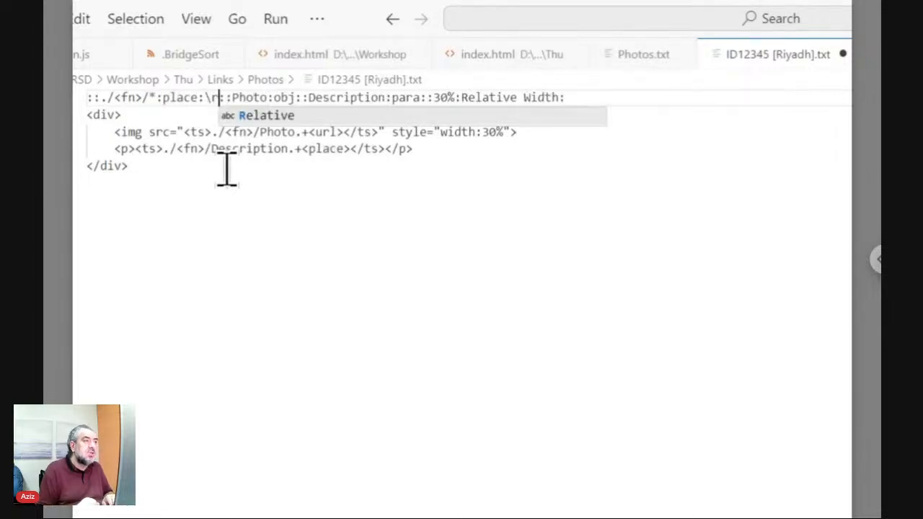
key("Escape")
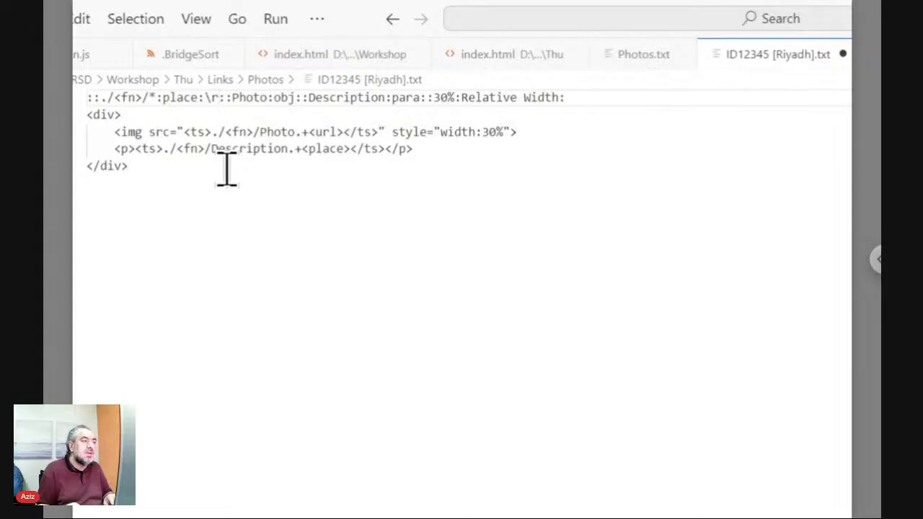
key("Left")
key("Left")
key("Left")
key("Right")
key("Right")
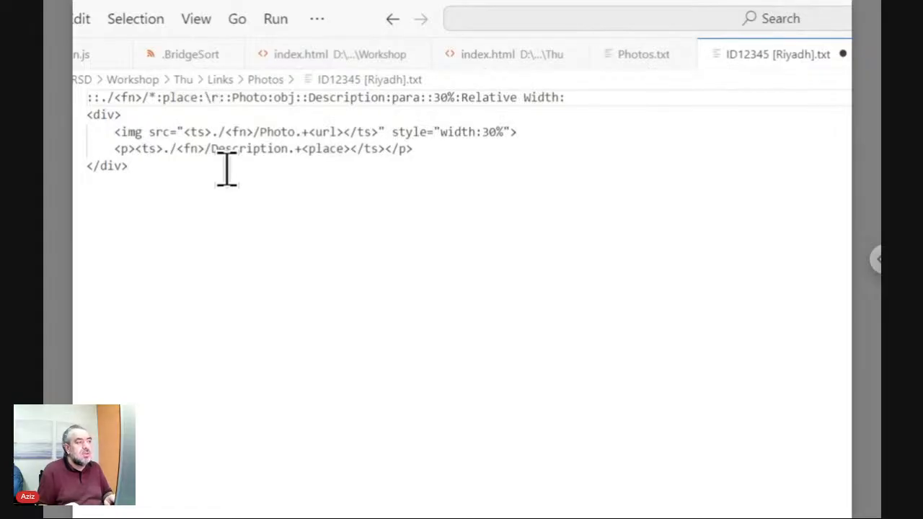
key("Right")
key("Right")
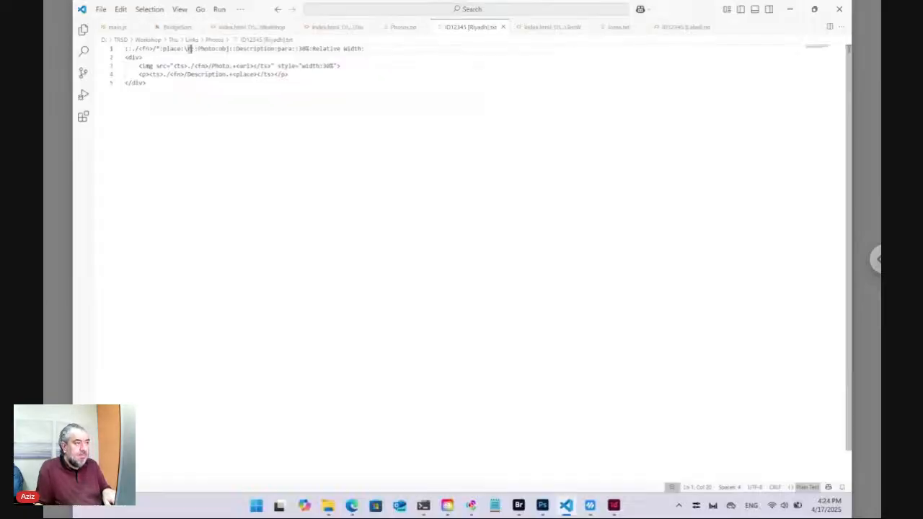
Return to InDesign, update the selected live snippet with the \r separator, and select its text frame.
left_click(626, 505)
left_click(785, 27)
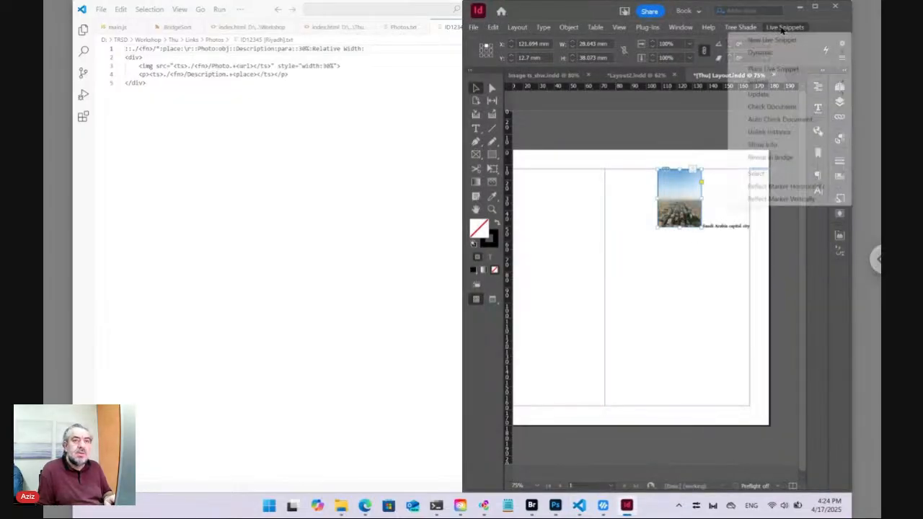
mouse_move(776, 95)
left_click(711, 97)
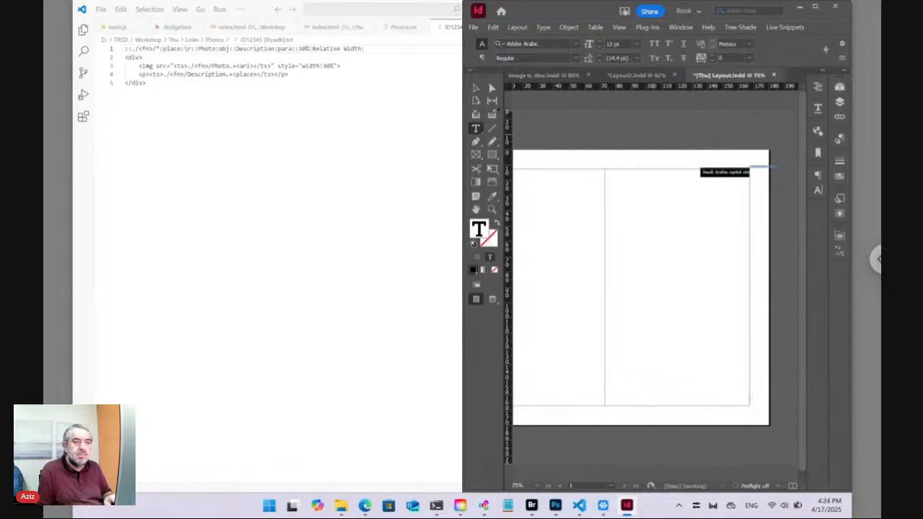
left_click(476, 87)
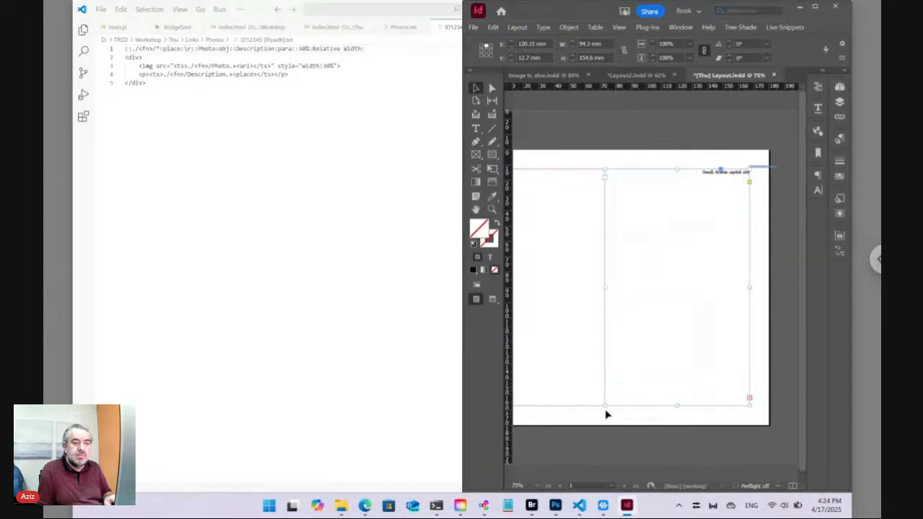
Enlarge the text frame to about 134.3 × 186.8 mm and update the live snippet in its text.
left_click_drag(605, 404, 545, 455)
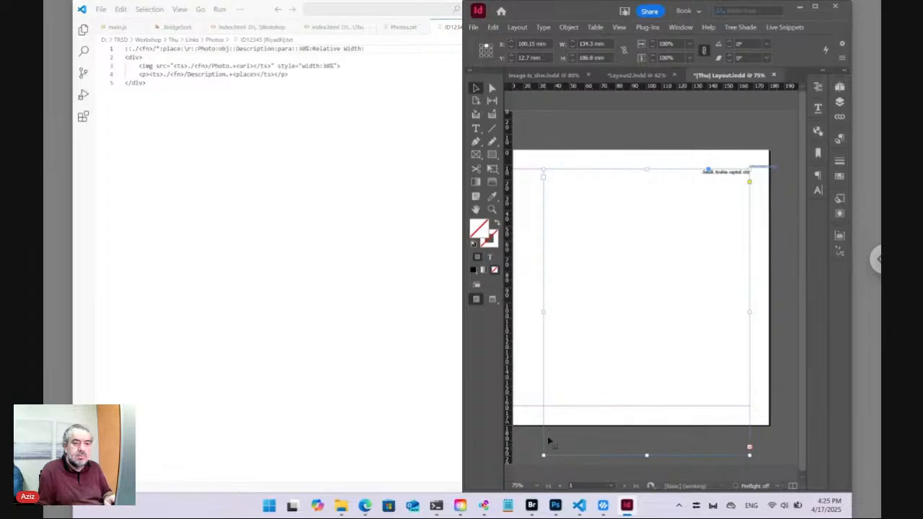
double_click(738, 172)
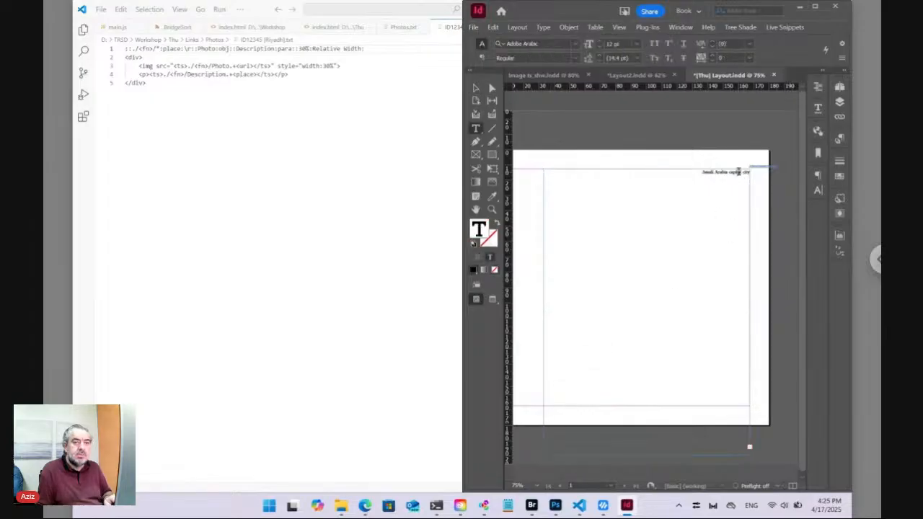
left_click(784, 28)
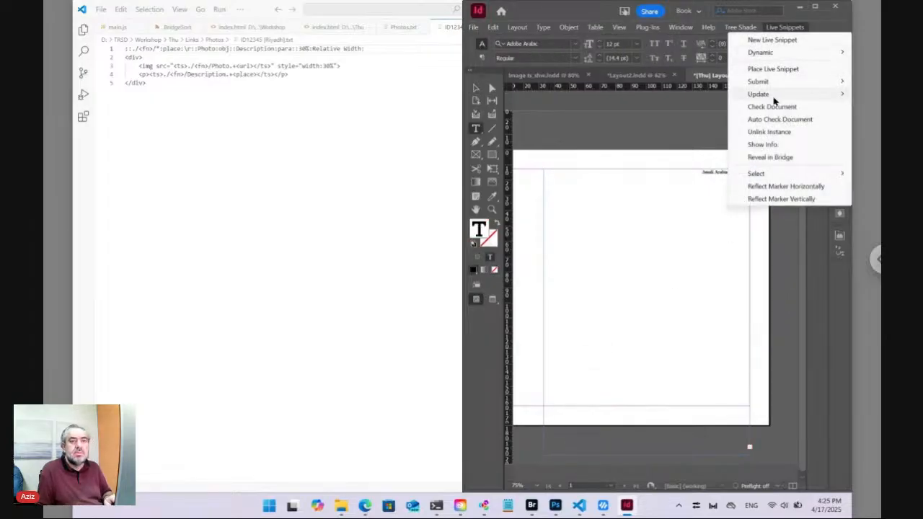
mouse_move(772, 98)
left_click(706, 95)
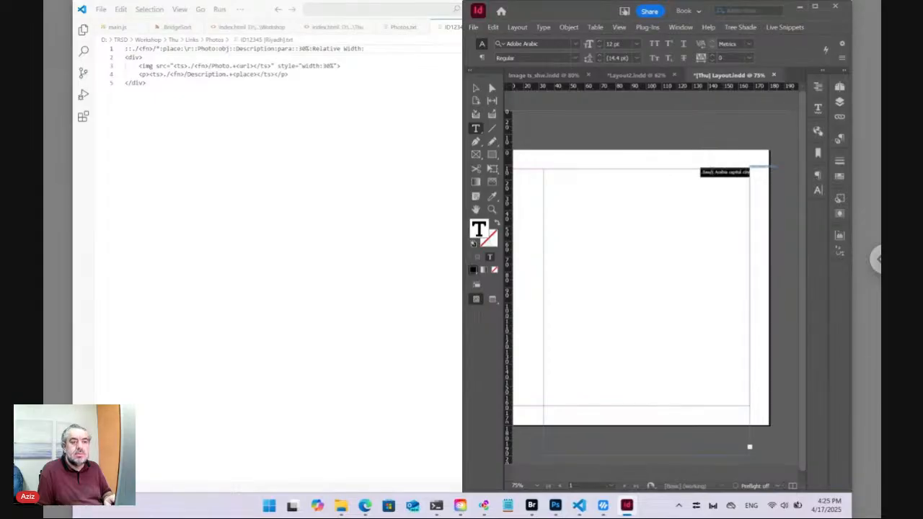
Check the description text's paragraph style and its paragraph formatting settings.
left_click(710, 172)
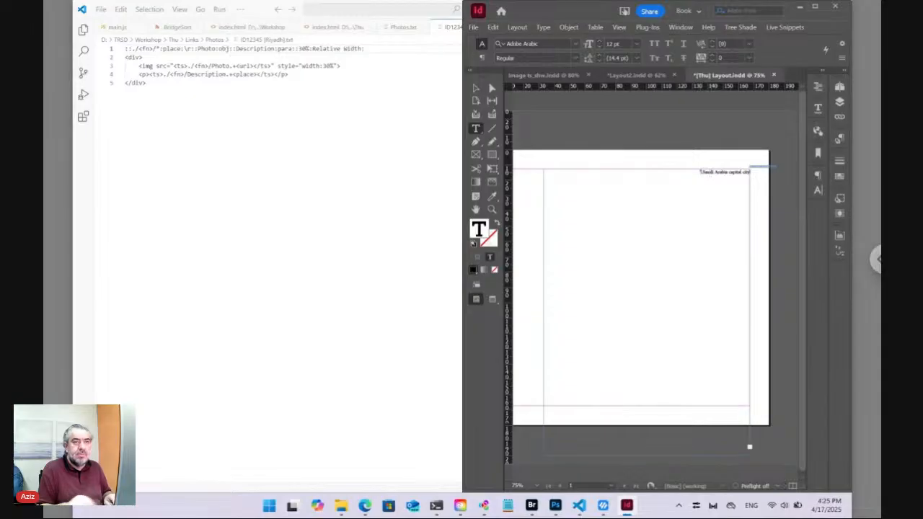
left_click(840, 139)
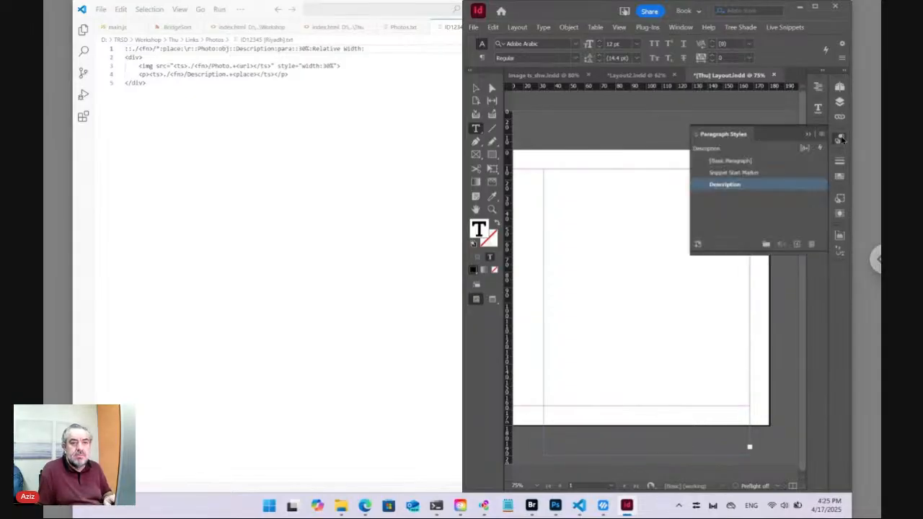
left_click(840, 140)
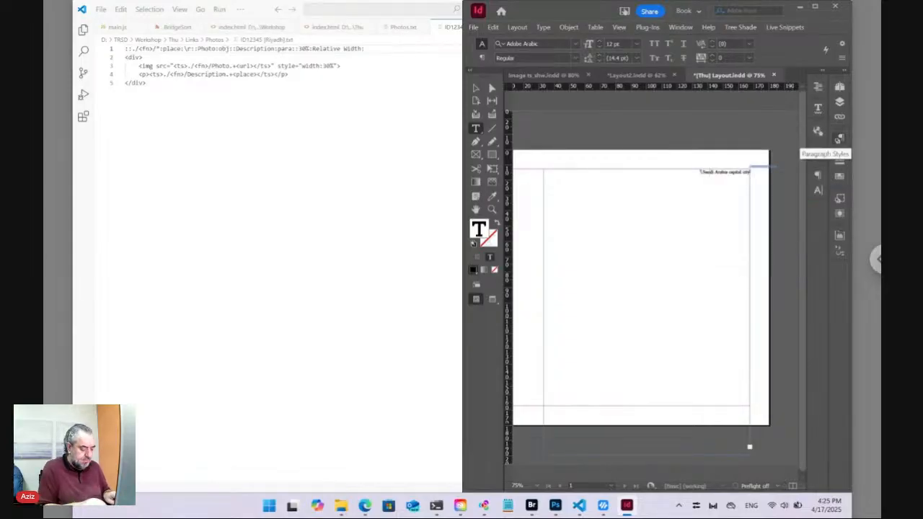
key("ctrl+alt+t")
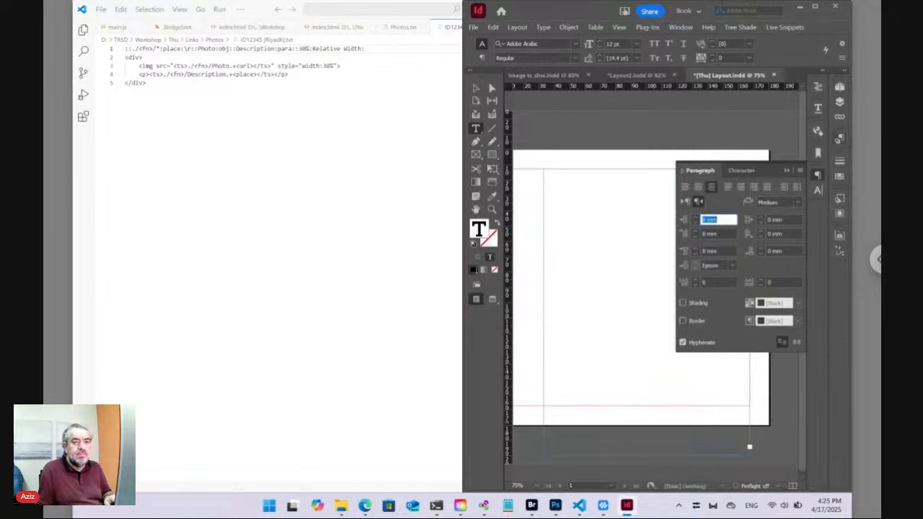
left_click(839, 138)
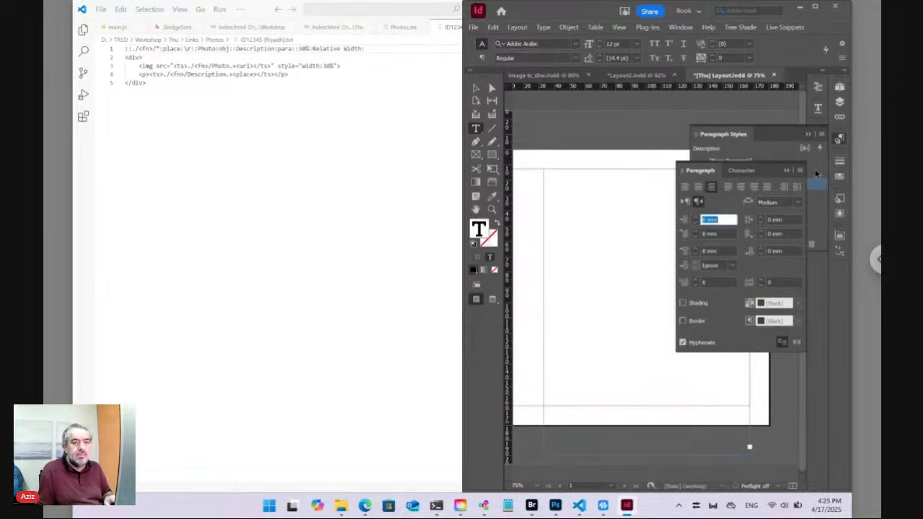
left_click(839, 139)
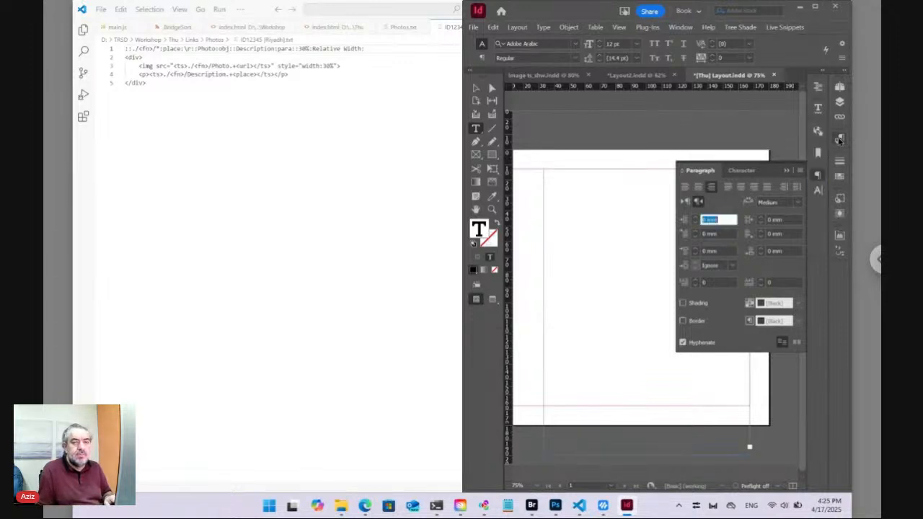
left_click(819, 178)
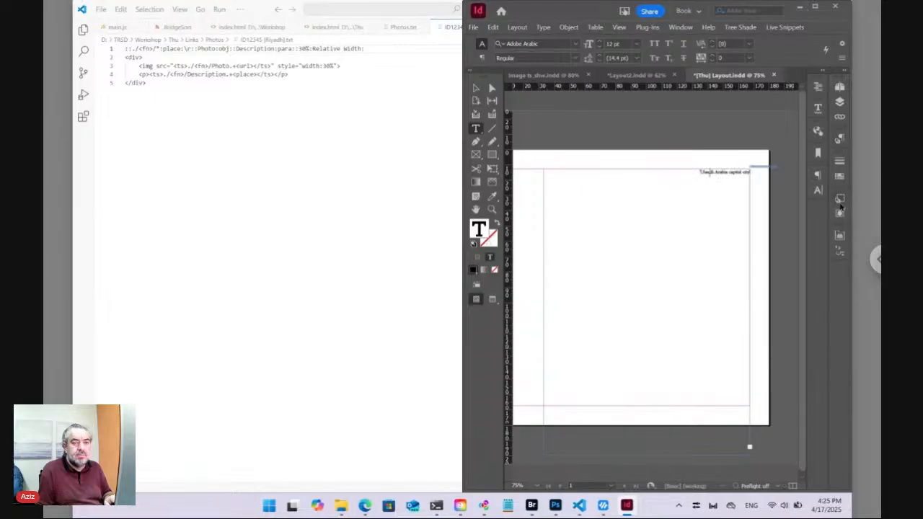
Edit the Photo object style, setting its anchored object position to Custom.
left_click(840, 199)
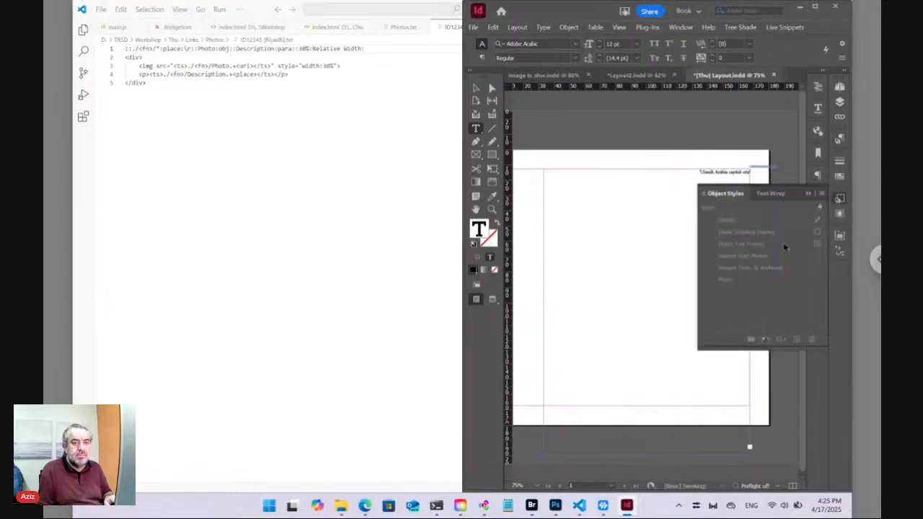
key("Escape")
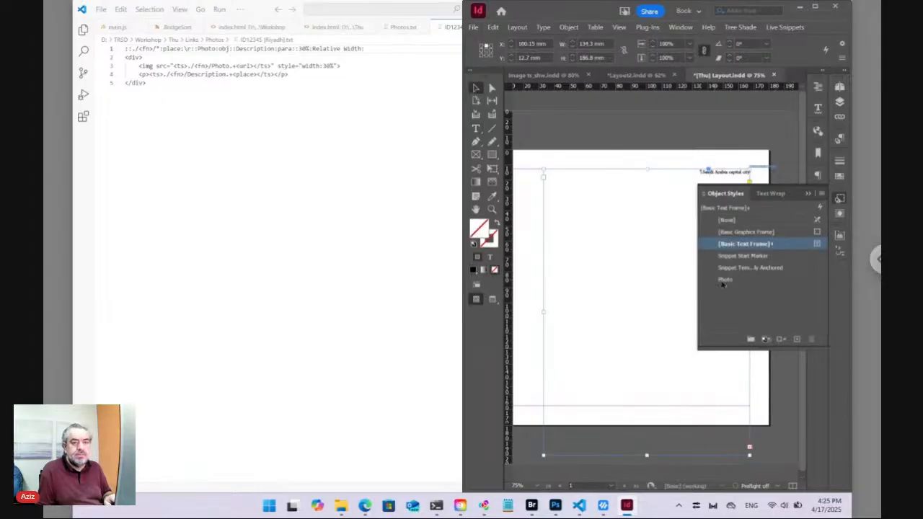
right_click(724, 280)
left_click(729, 287)
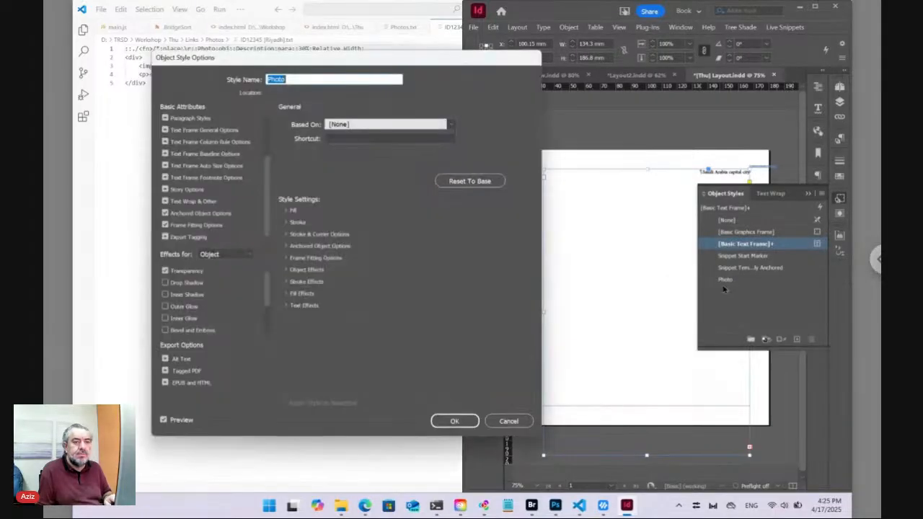
left_click(208, 215)
left_click(348, 125)
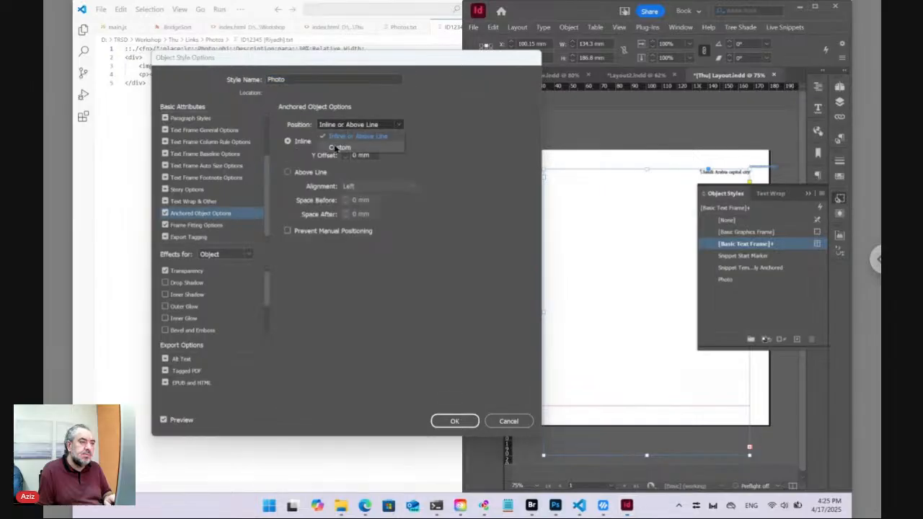
left_click(337, 148)
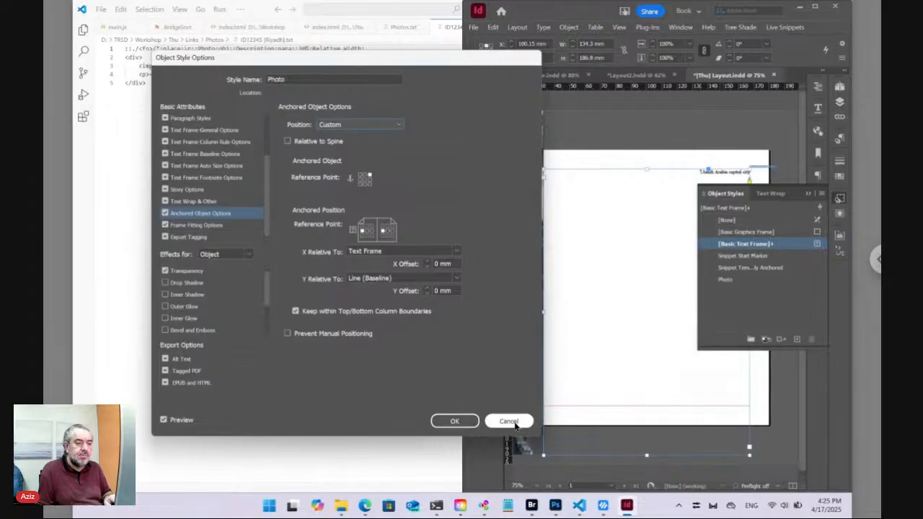
left_click(463, 425)
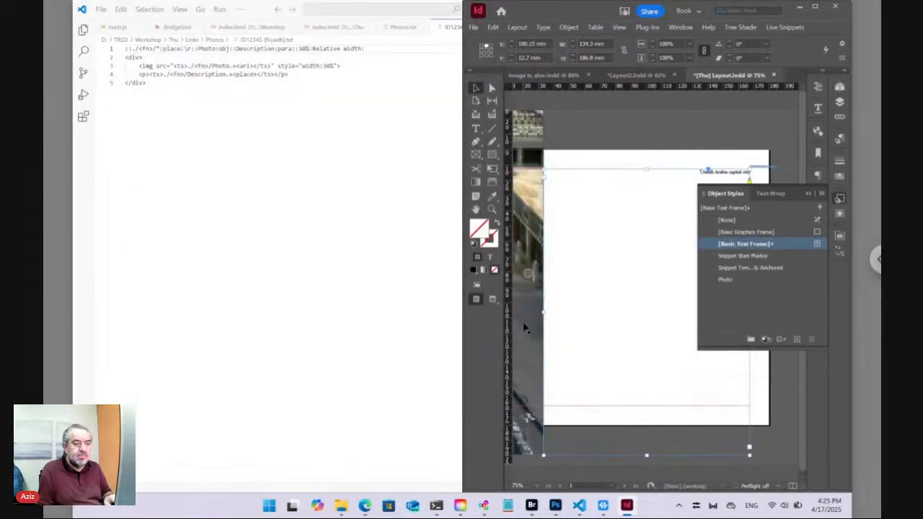
Select the oversized anchored photo beside the text frame and update its live snippet.
left_click(726, 279)
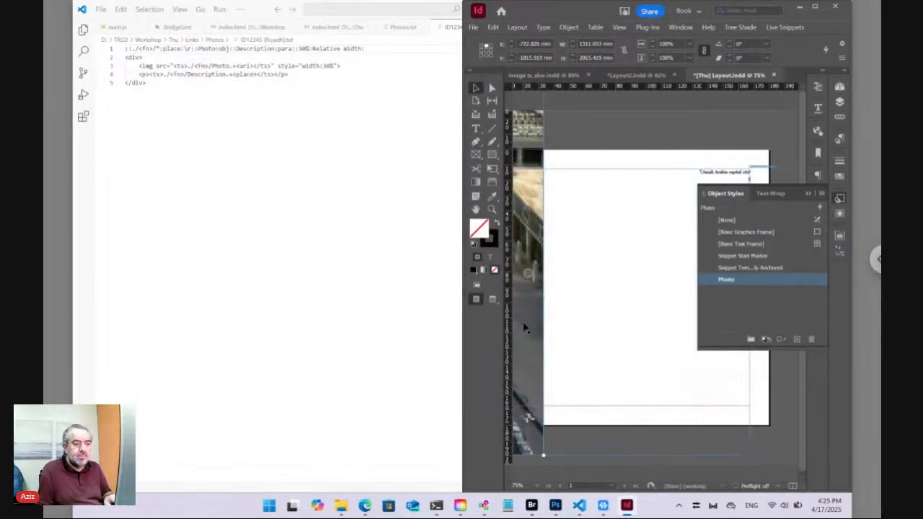
left_click(741, 27)
mouse_move(786, 27)
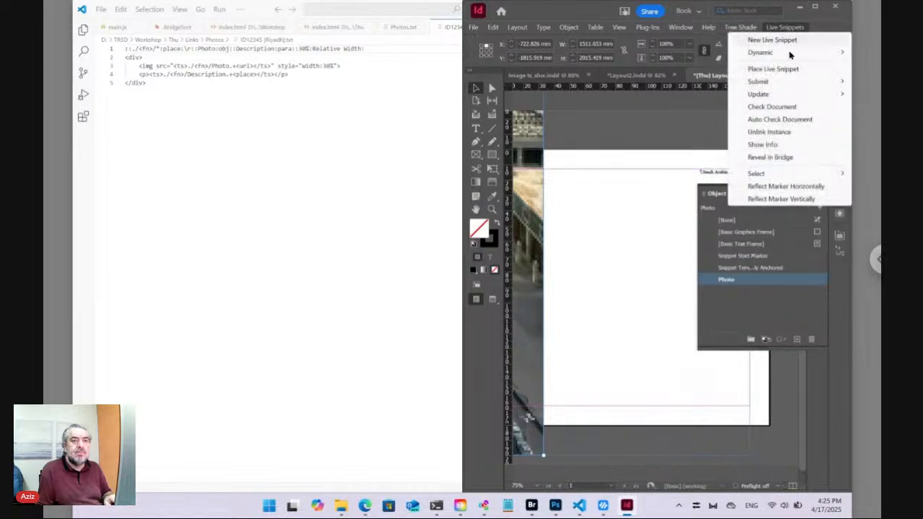
mouse_move(759, 94)
left_click(690, 99)
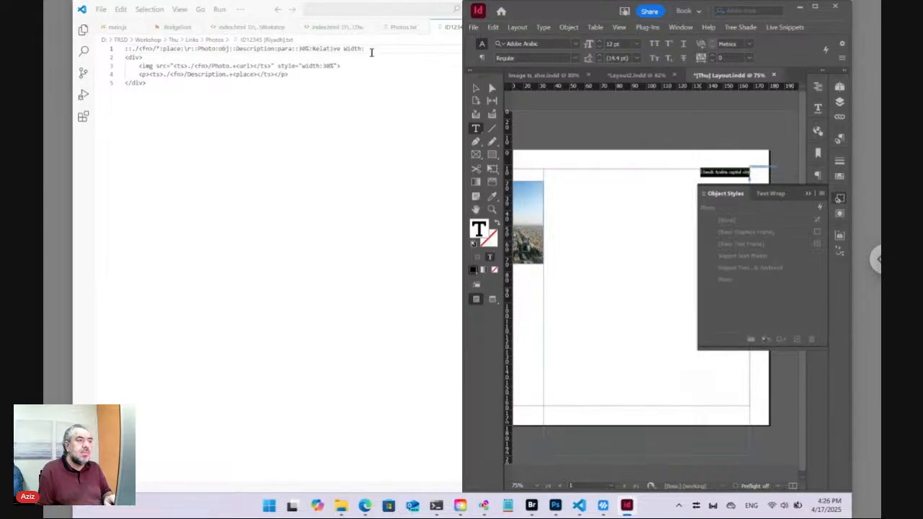
On the first line of ID12345 [Riyadh].txt, move :30%:Relative Width: from the end to directly after \r:, before :Photo:obj.
left_click(376, 48)
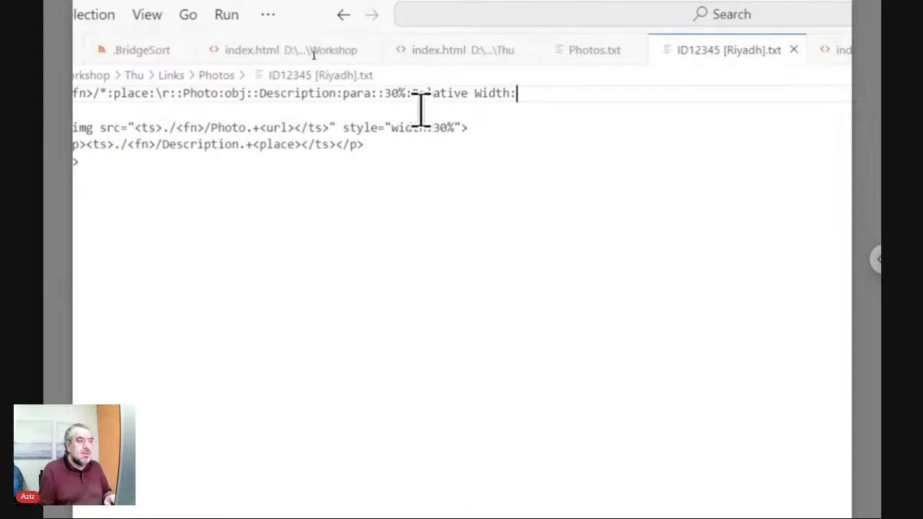
left_click(375, 94, "shift")
key("ctrl+c")
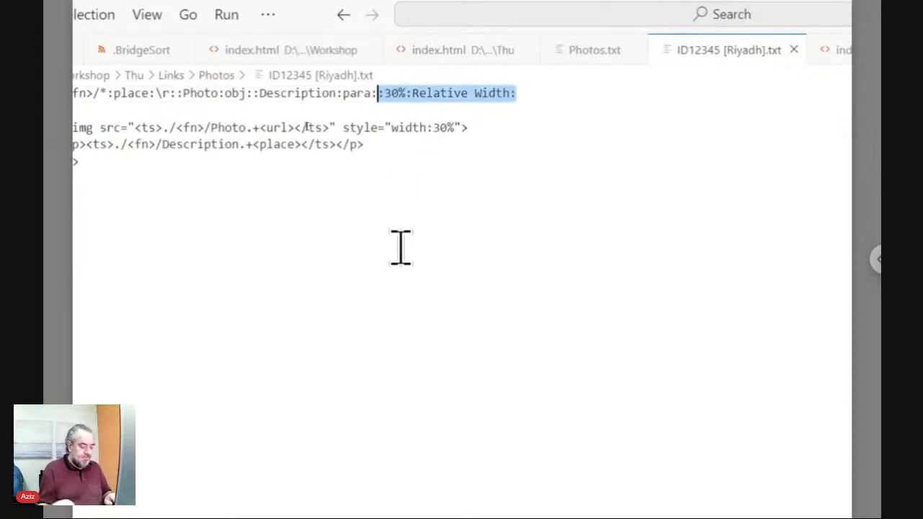
key("Delete")
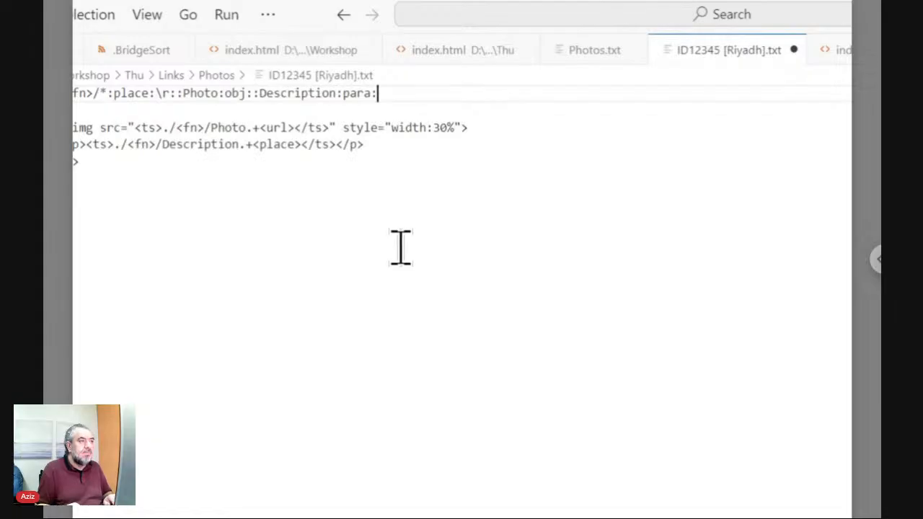
key("Left")
key("Left")
key("Left")
key("Left")
key("Left")
key("Left")
key("Left")
key("Left")
key("Left")
key("Left")
key("Left")
key("Left")
key("Left")
key("Left")
key("Left")
key("Left")
key("Left")
key("Left")
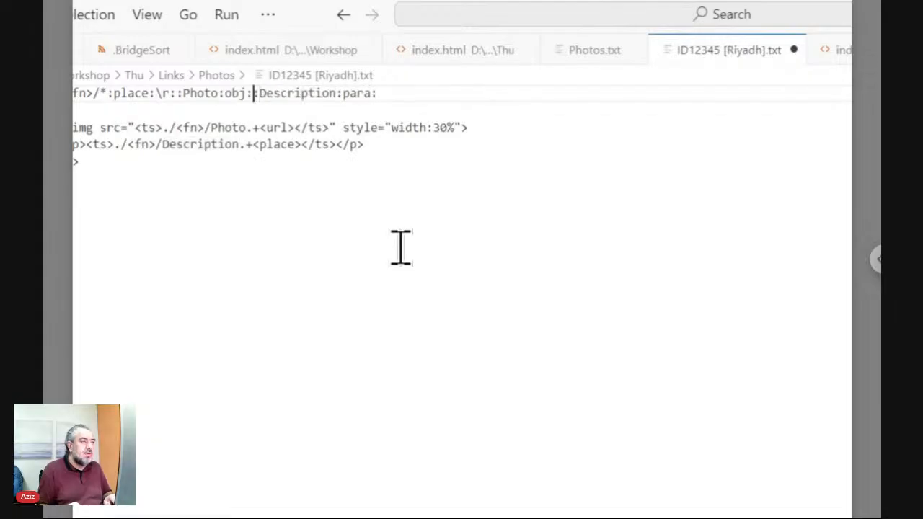
key("Left")
key("Left")
key("Left")
key("Left")
key("Left")
key("Left")
key("Left")
key("Left")
key("Left")
key("Left")
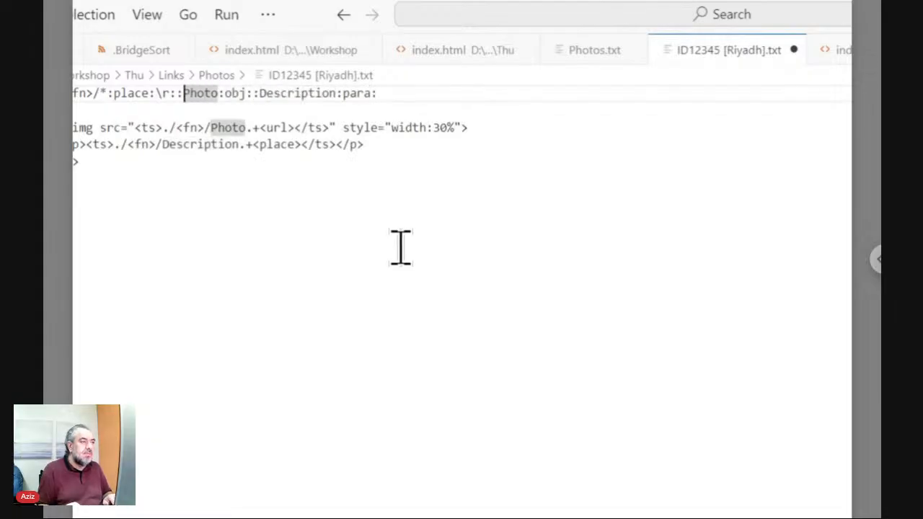
key("Left")
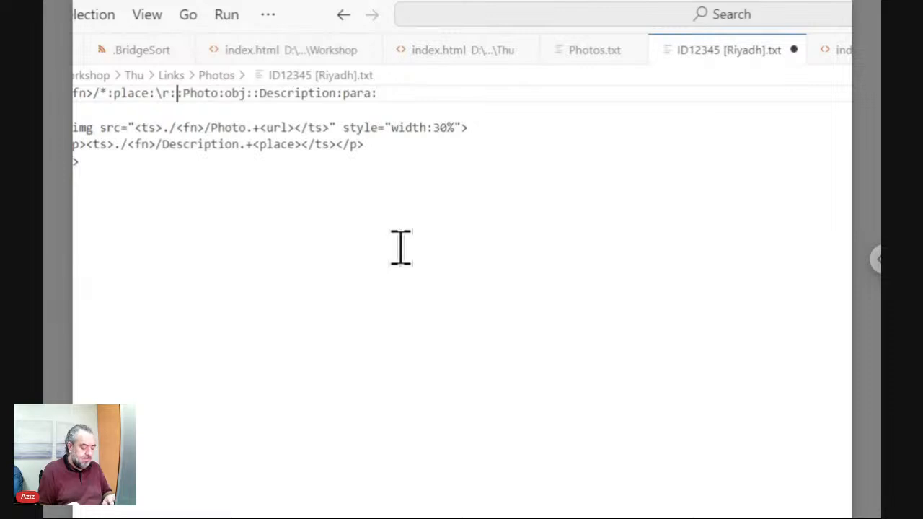
key("ctrl+v")
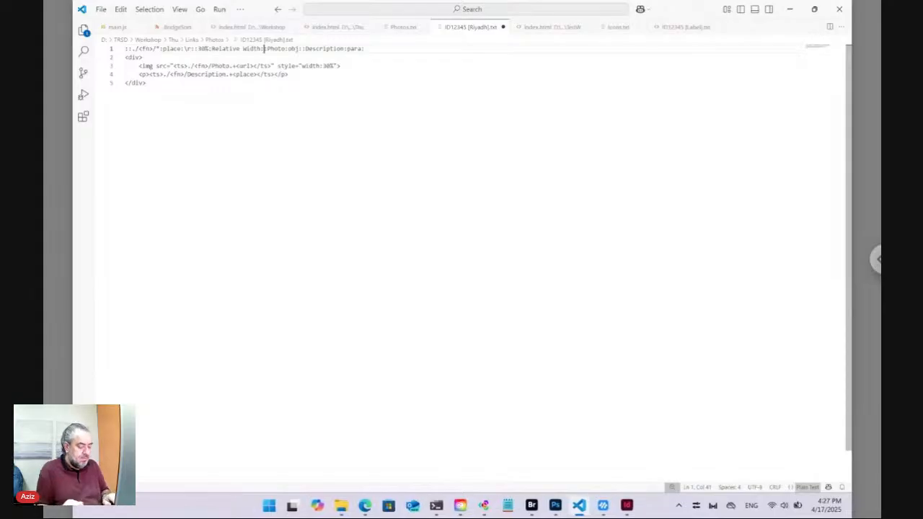
Return to InDesign, select the anchored photo and set its Photo object style's anchored position to Inline or Above Line.
left_click(626, 505)
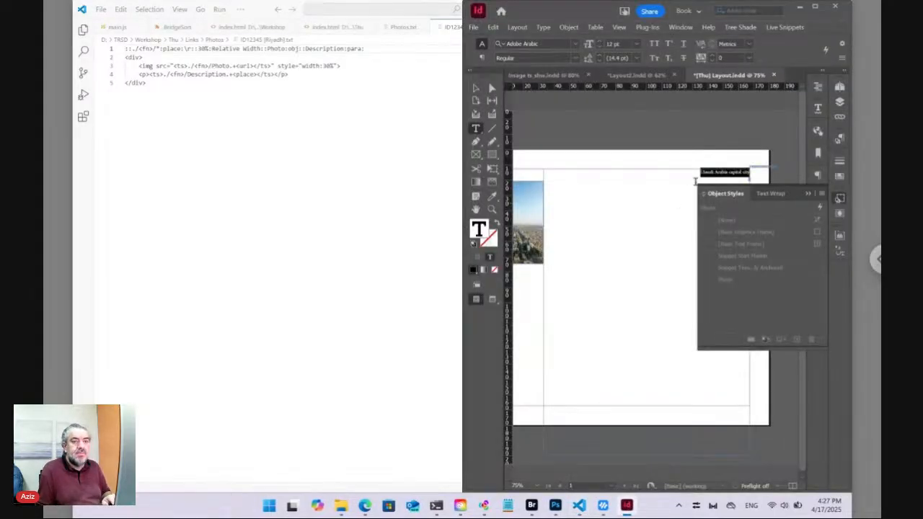
left_click(476, 88)
left_click(528, 217)
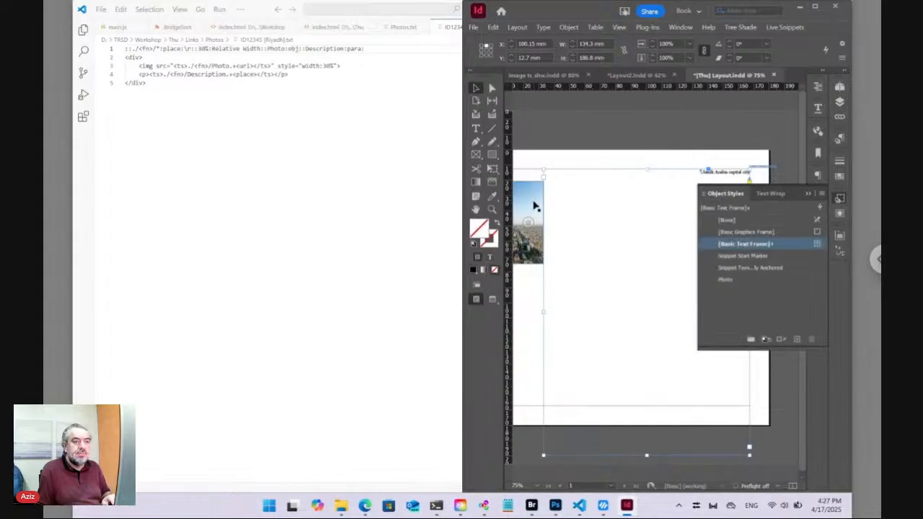
left_click(714, 279)
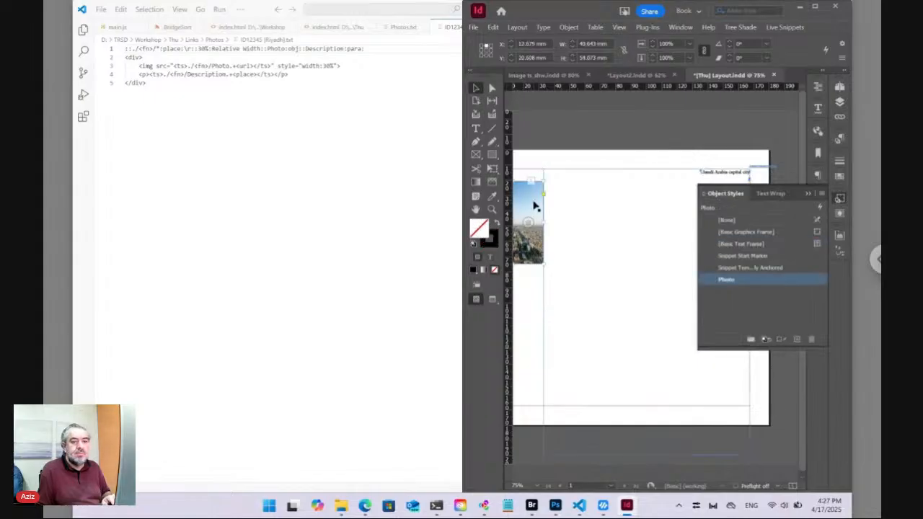
right_click(744, 283)
left_click(746, 288)
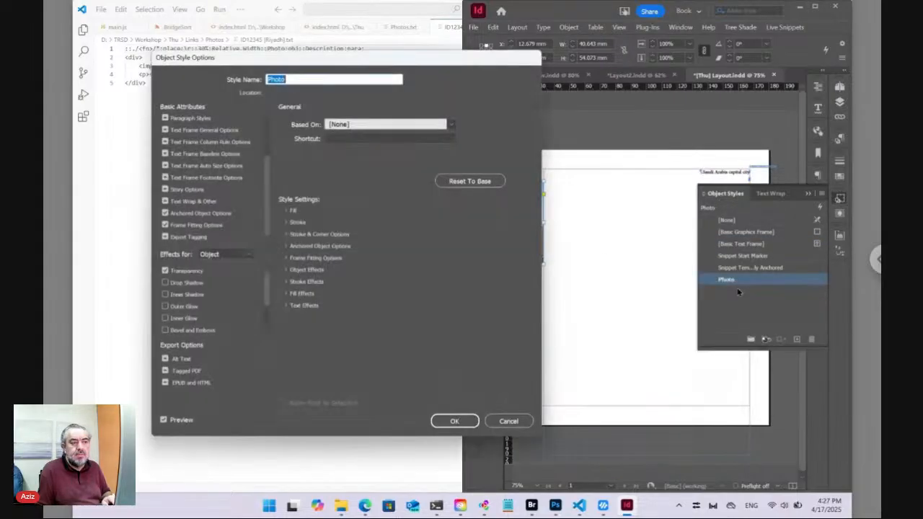
left_click(194, 215)
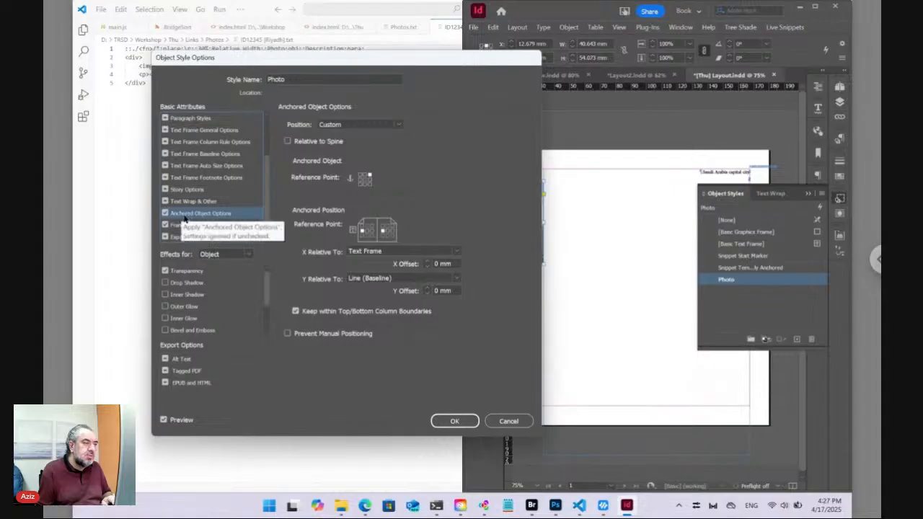
left_click(340, 126)
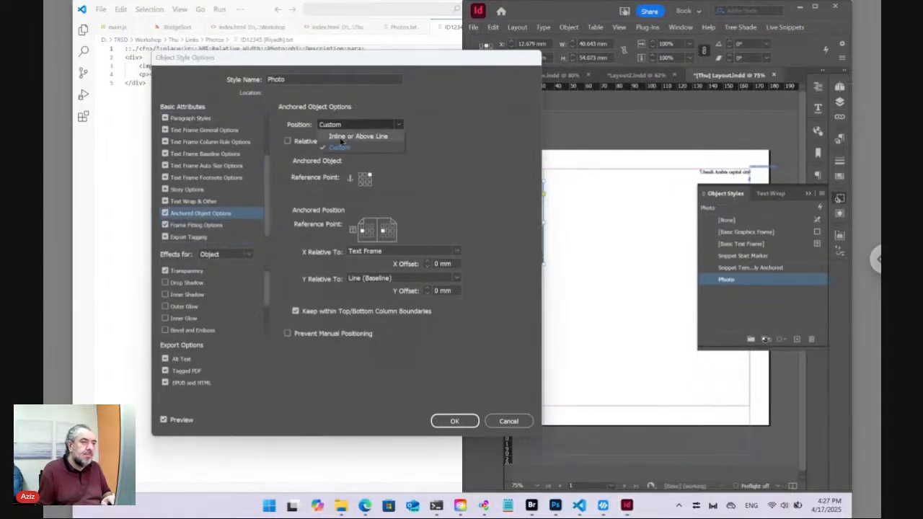
left_click(342, 137)
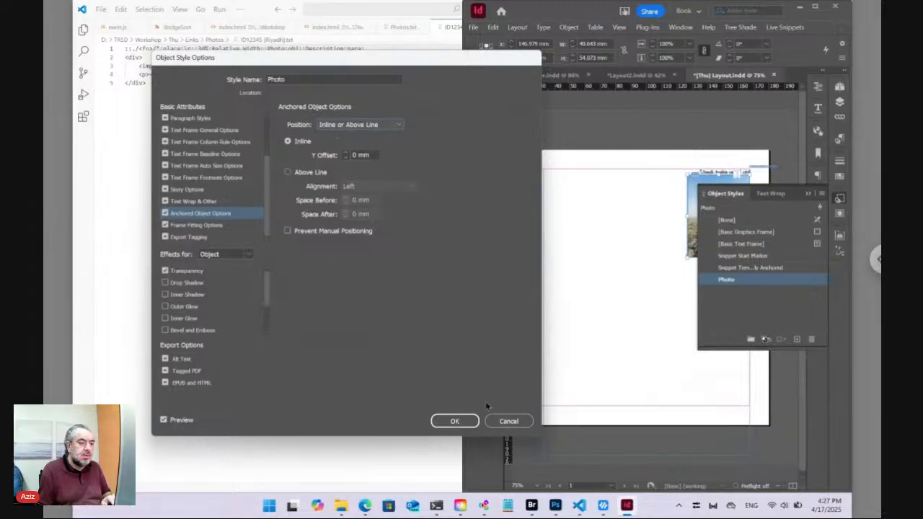
left_click(469, 424)
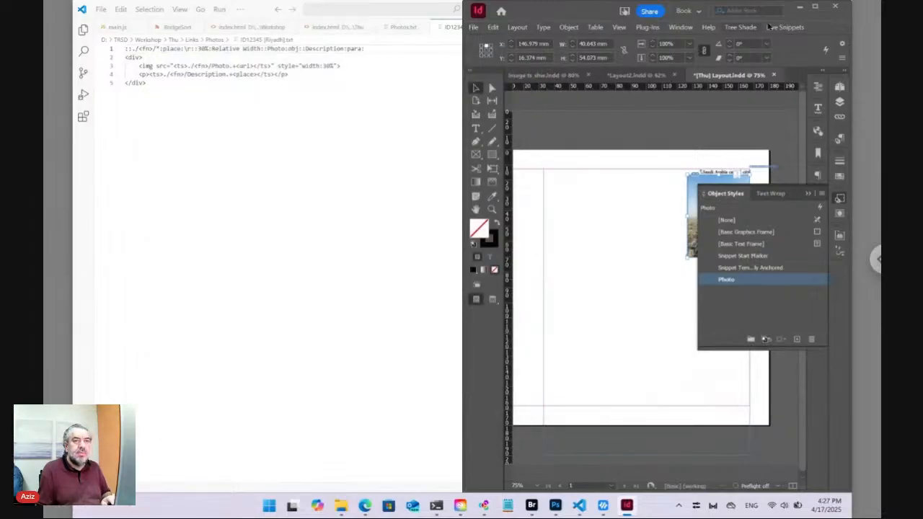
Update the live snippet of the anchored Riyadh photo, close the Object Styles list and agree to check in the layout.
left_click(785, 26)
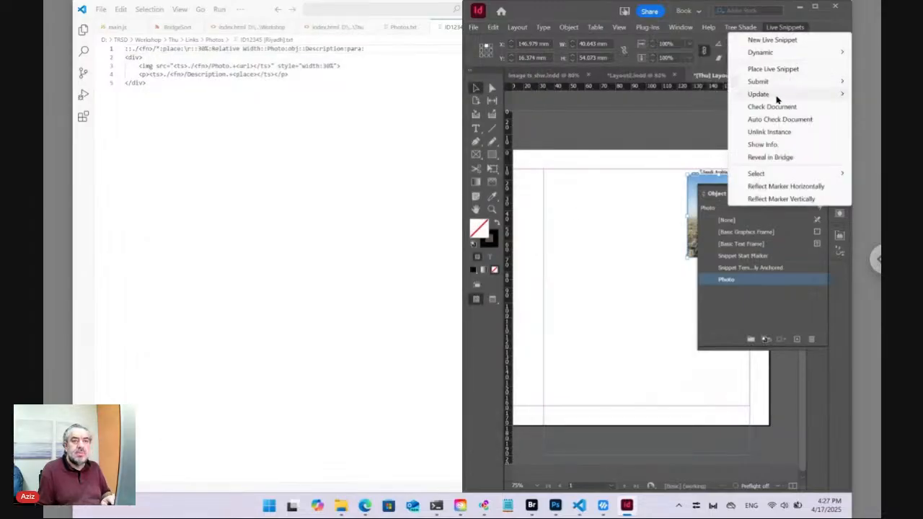
mouse_move(756, 93)
left_click(714, 96)
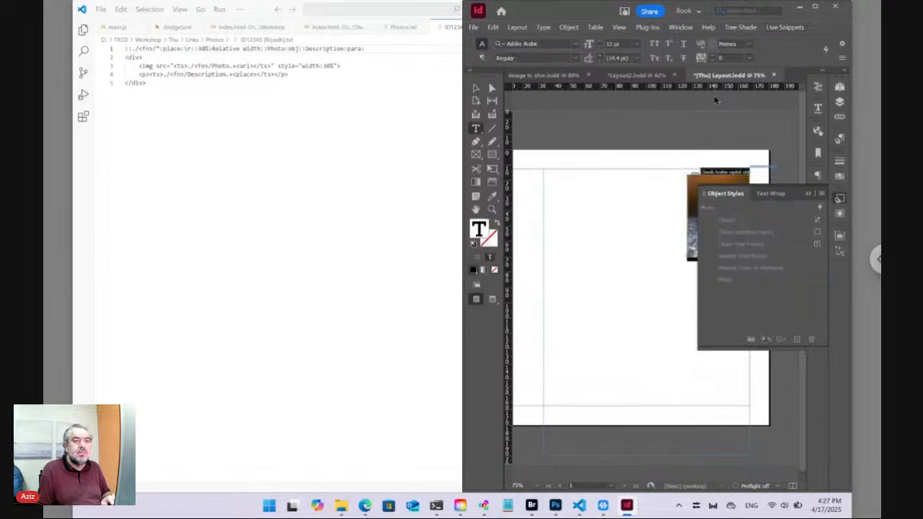
left_click(840, 198)
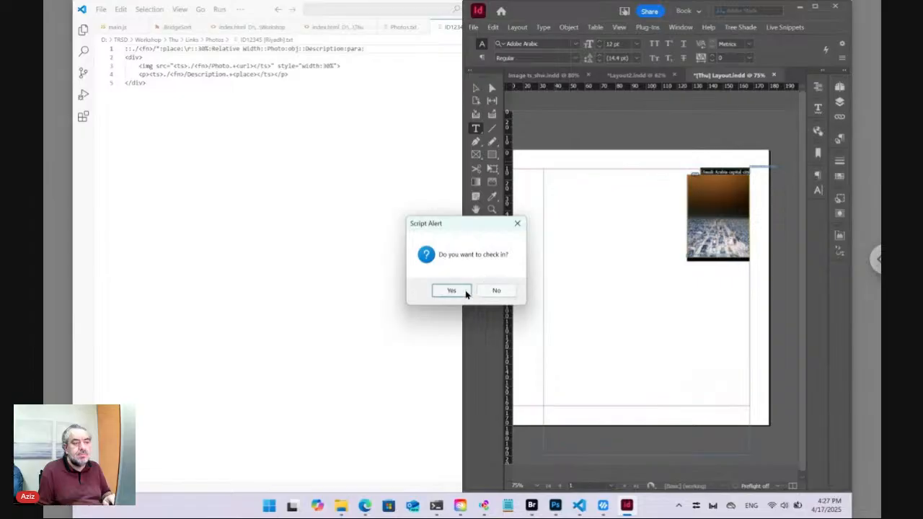
left_click(461, 293)
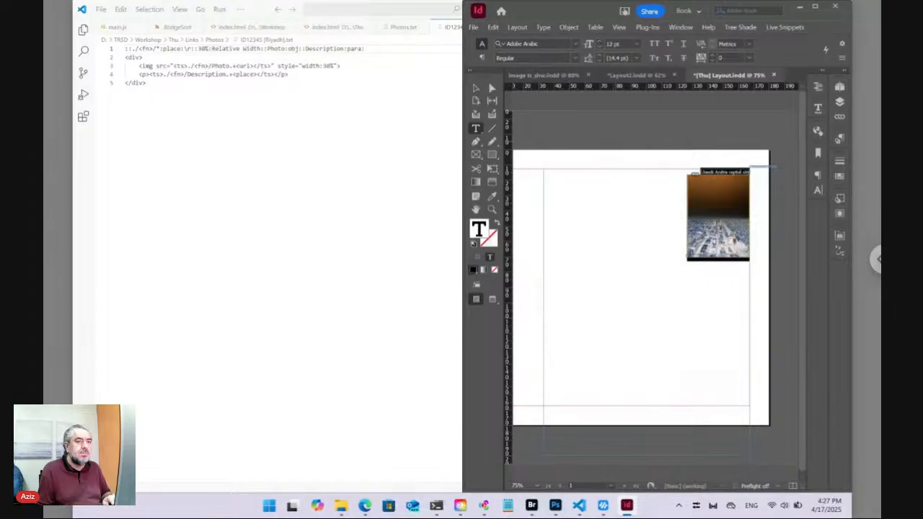
Switch to Edge, reload the Thu project page, open its web page preview and expand the Riyadh entry.
key("alt+Tab")
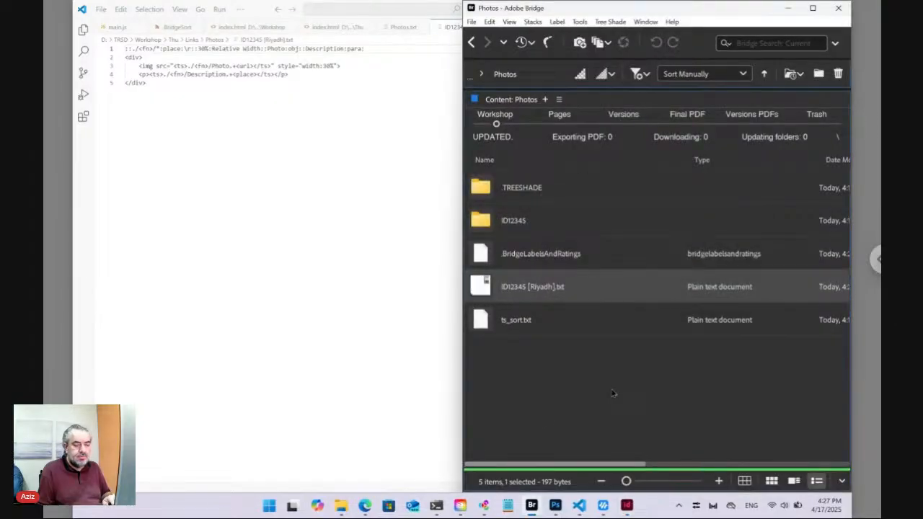
mouse_move(366, 507)
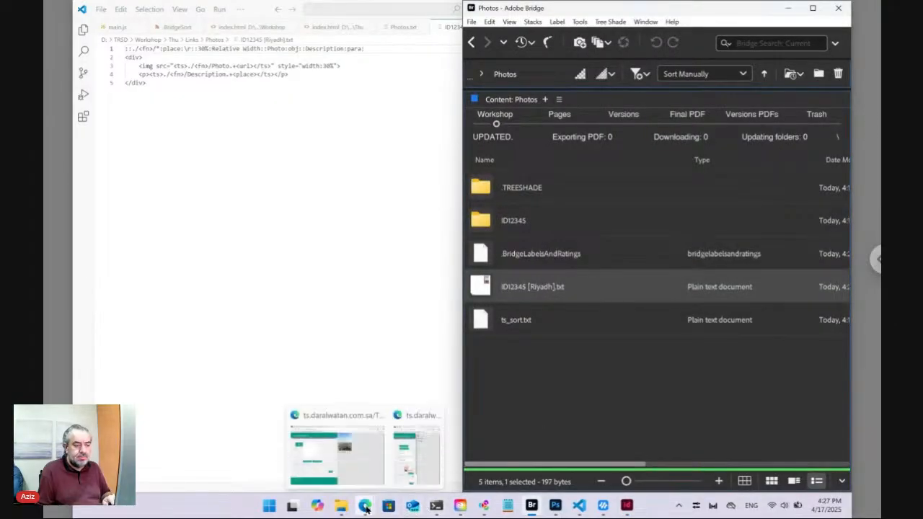
left_click(358, 469)
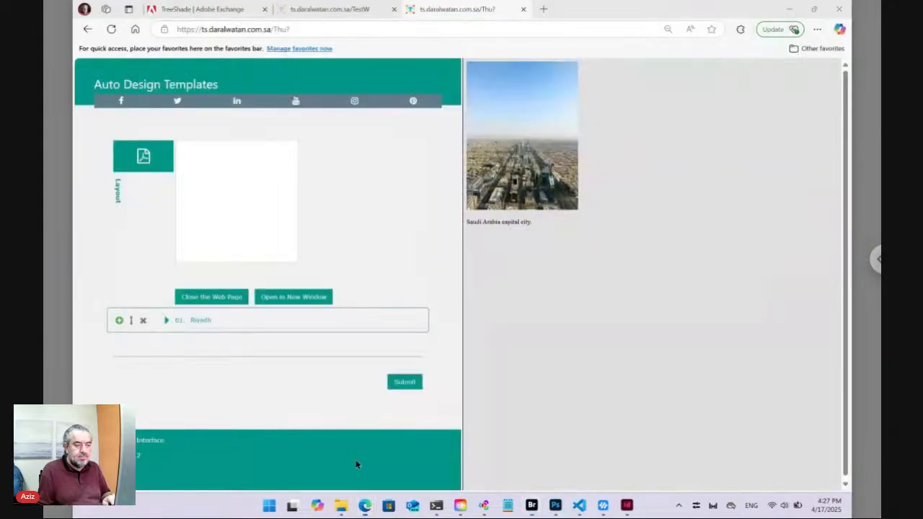
left_click(241, 30)
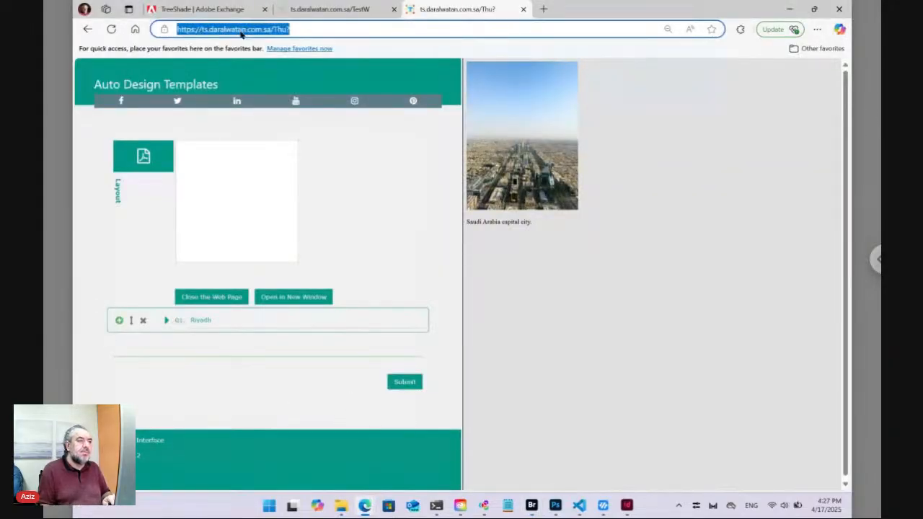
key("Return")
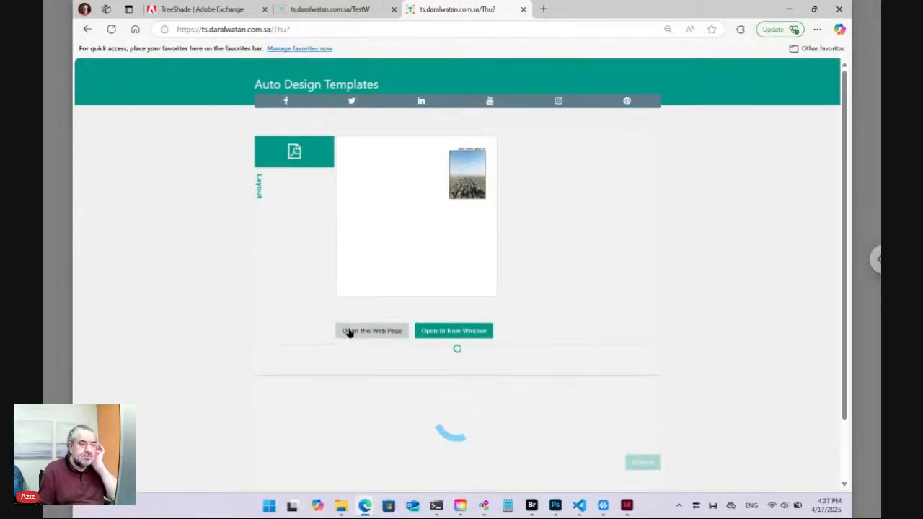
left_click(349, 332)
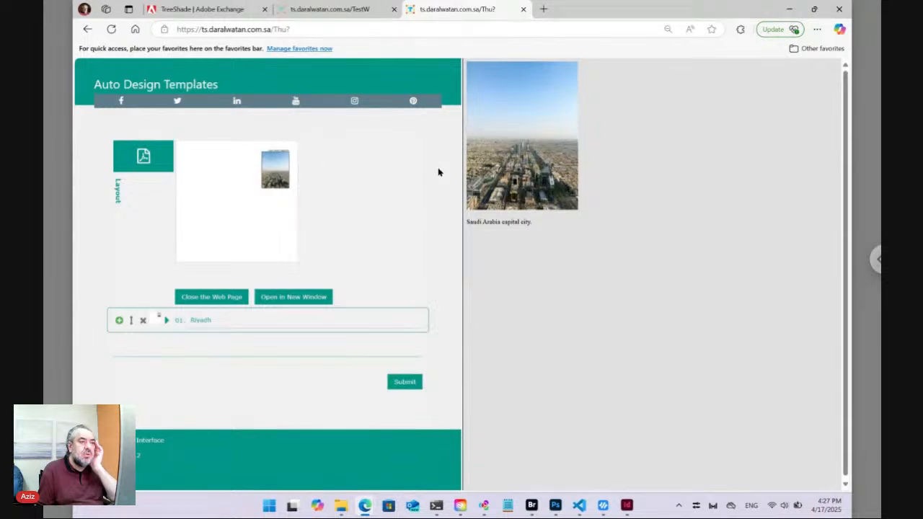
left_click(167, 322)
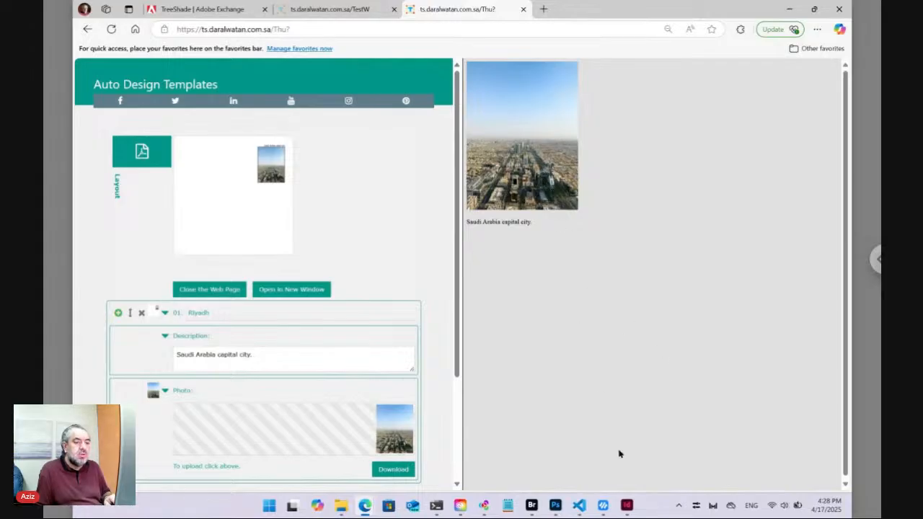
In VS Code, add the attribute data-fi="<fi>" to the opening div tag of ID12345 [Riyadh].txt.
mouse_move(636, 506)
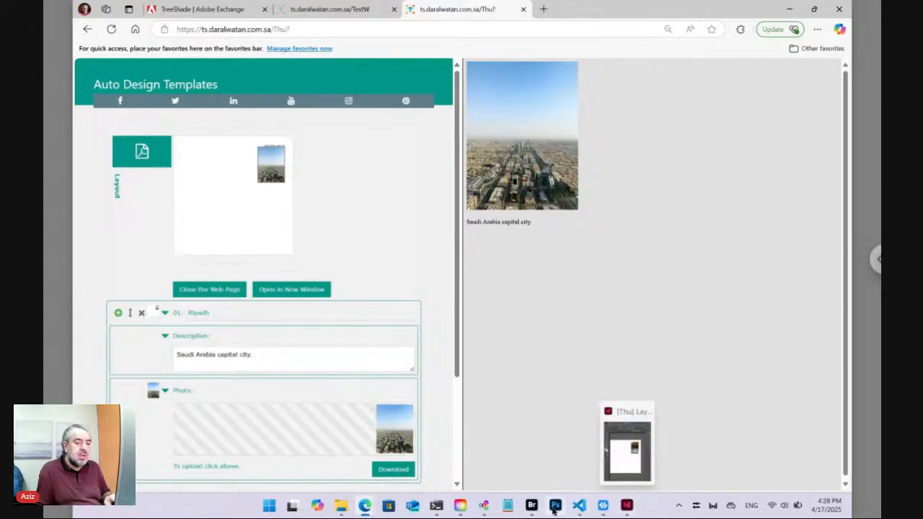
mouse_move(553, 509)
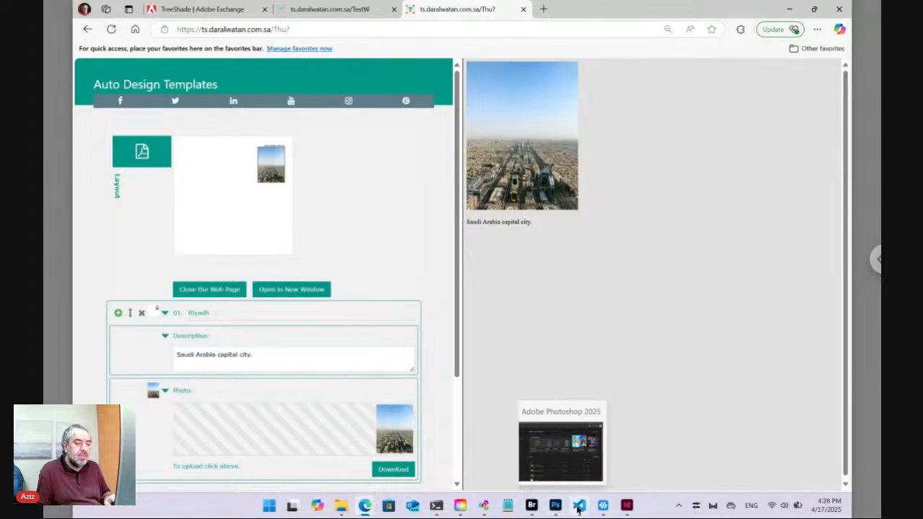
left_click(582, 509)
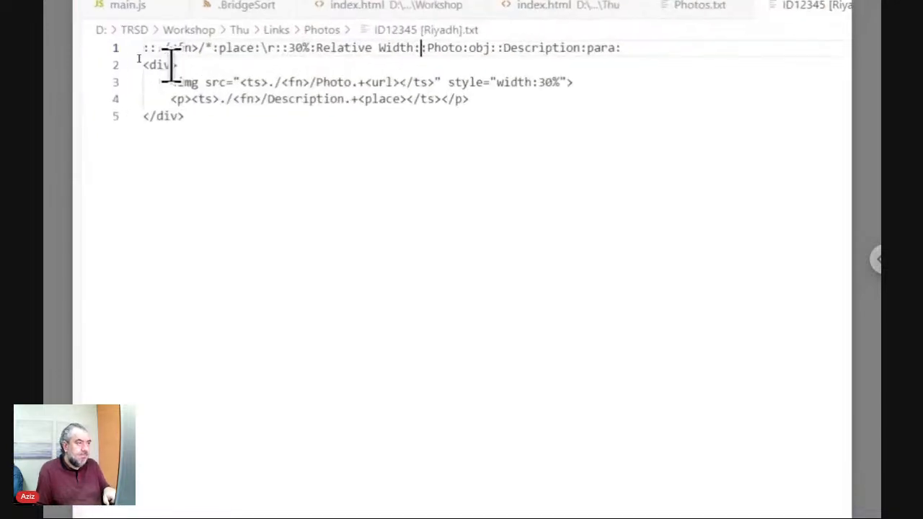
left_click(172, 65)
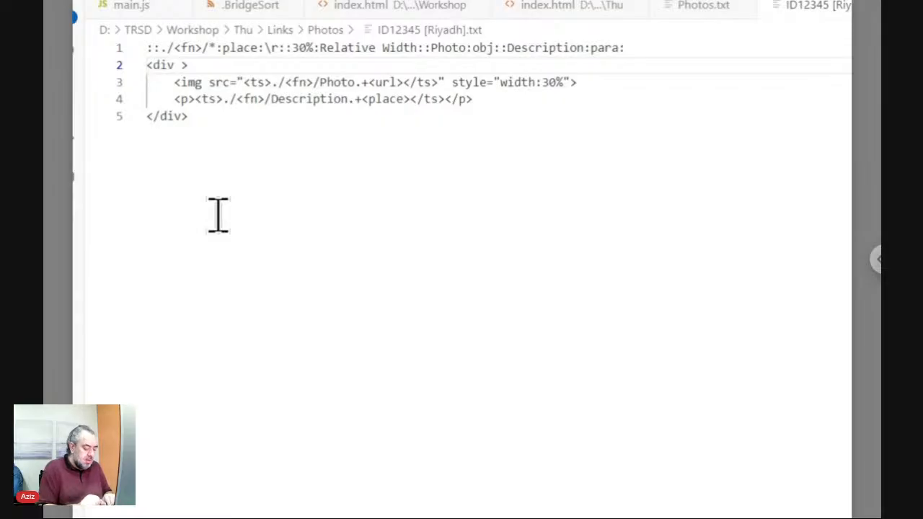
type("data")
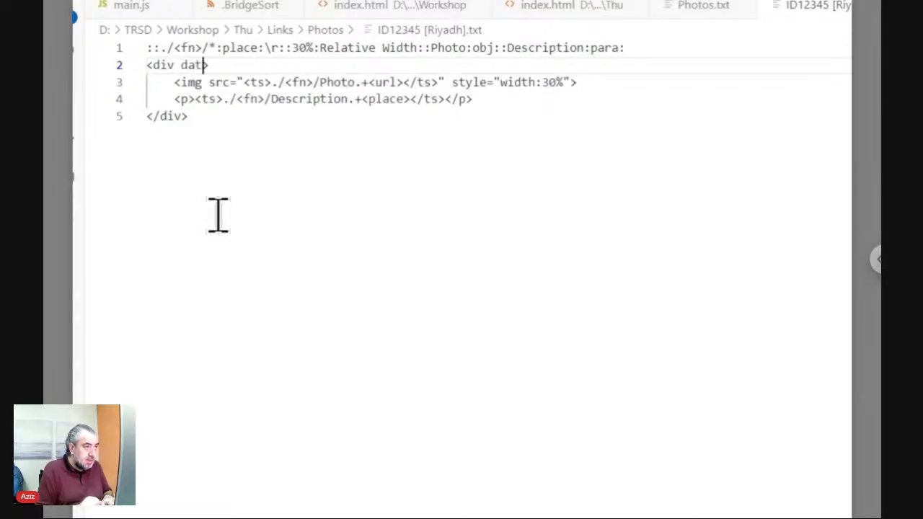
type("-")
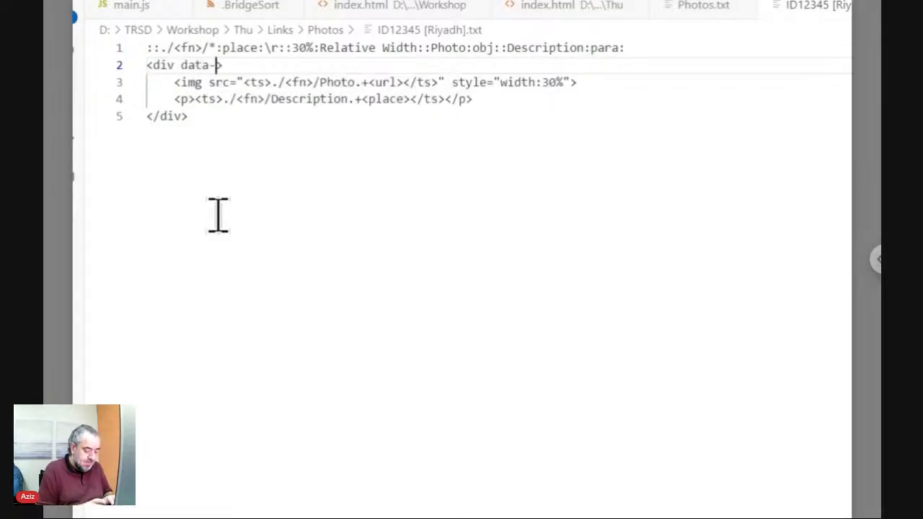
type("fi")
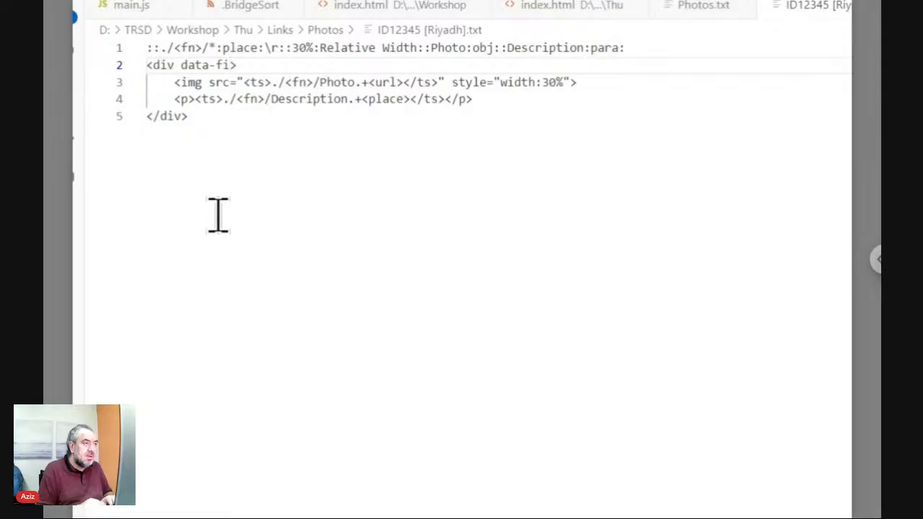
type("=")
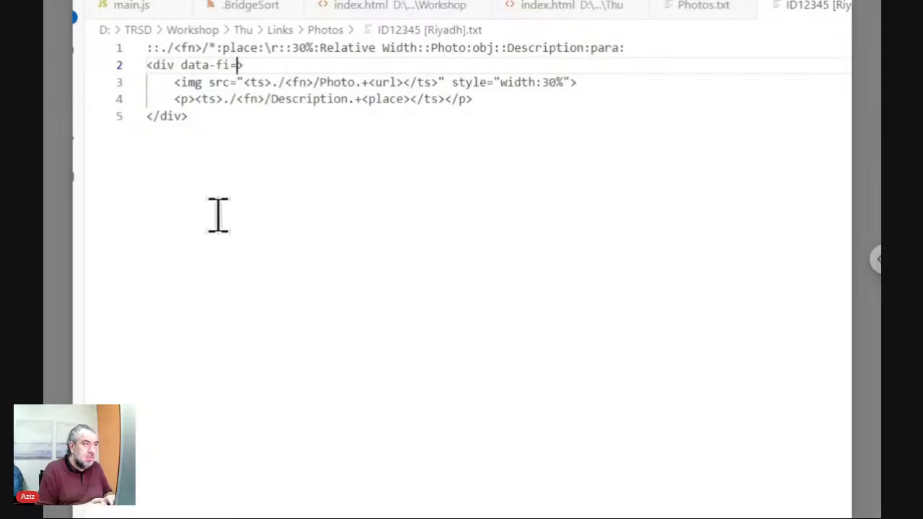
type("\"")
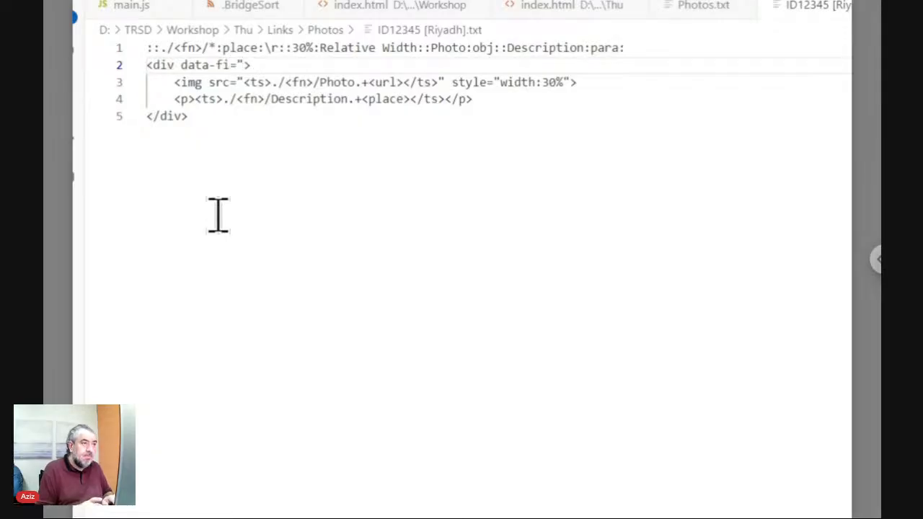
type("\"")
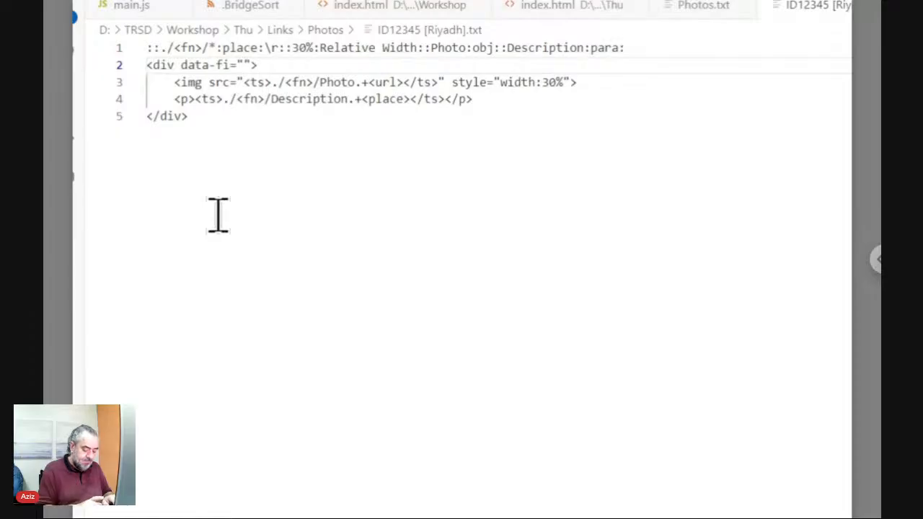
key("Left")
type("<")
type("fi")
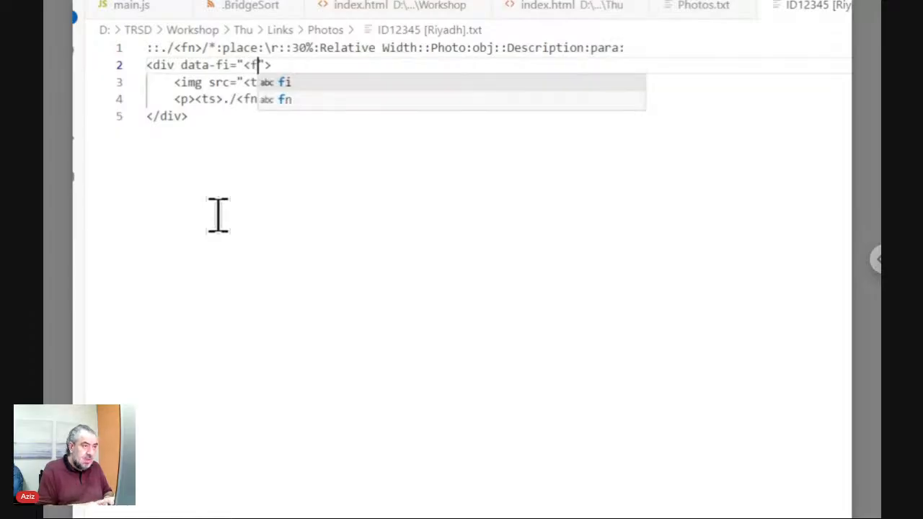
type(">")
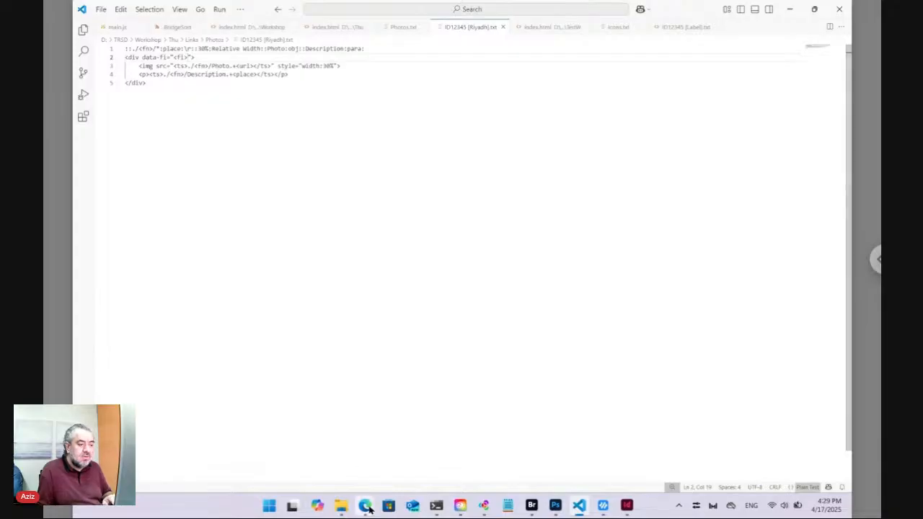
Return to Edge and refresh the web page preview by closing and reopening it.
mouse_move(365, 504)
left_click(341, 462)
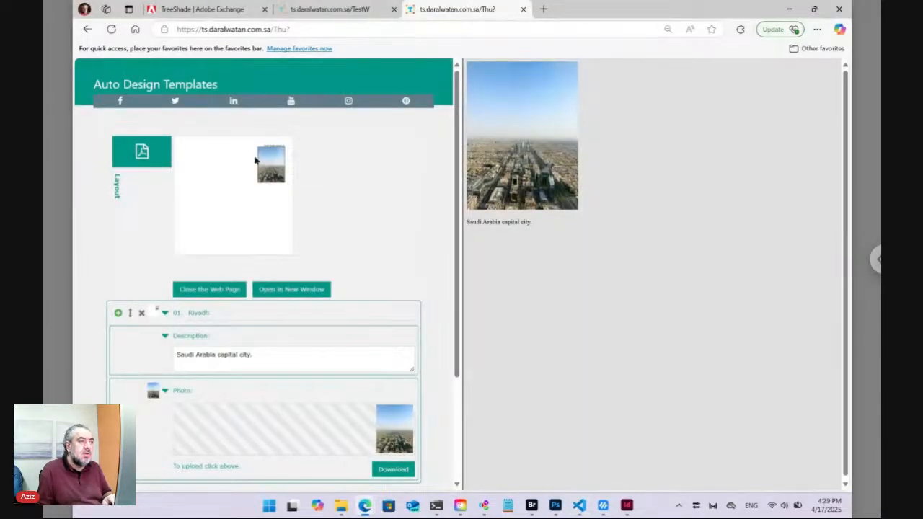
left_click(213, 290)
left_click(354, 334)
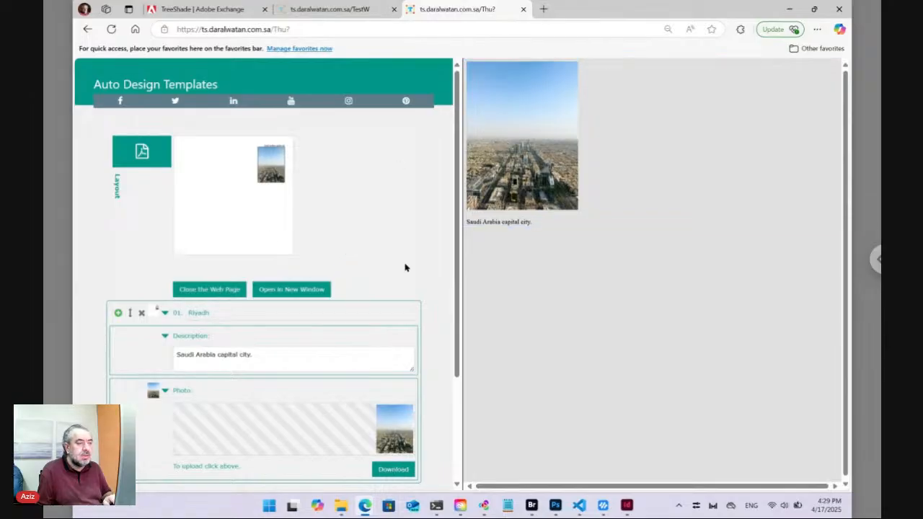
In VS Code, add style="margin-top: 100px;" to the body tag of the Thu folder's index.html.
left_click(582, 508)
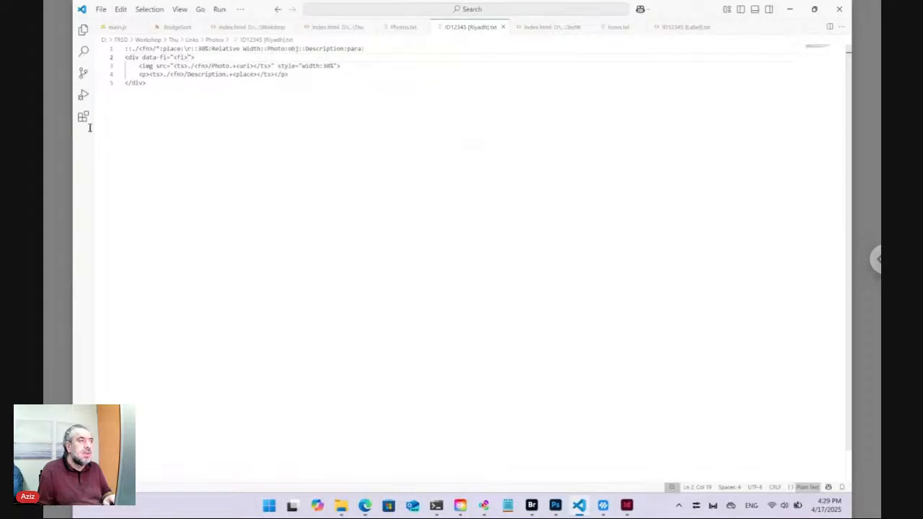
left_click(328, 32)
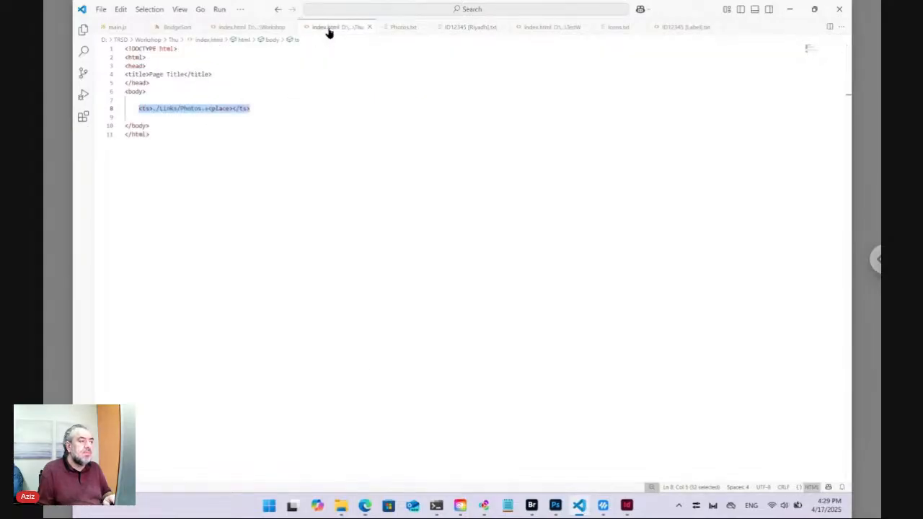
left_click(145, 91)
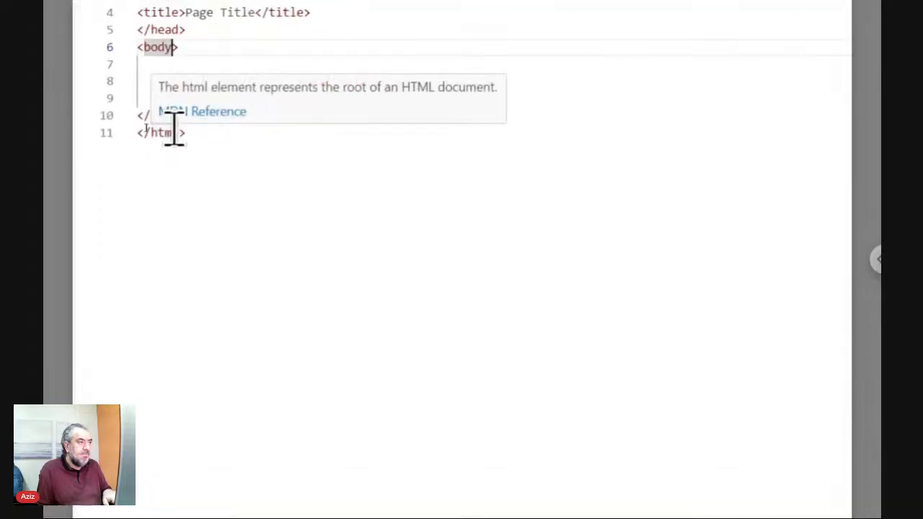
type("sty")
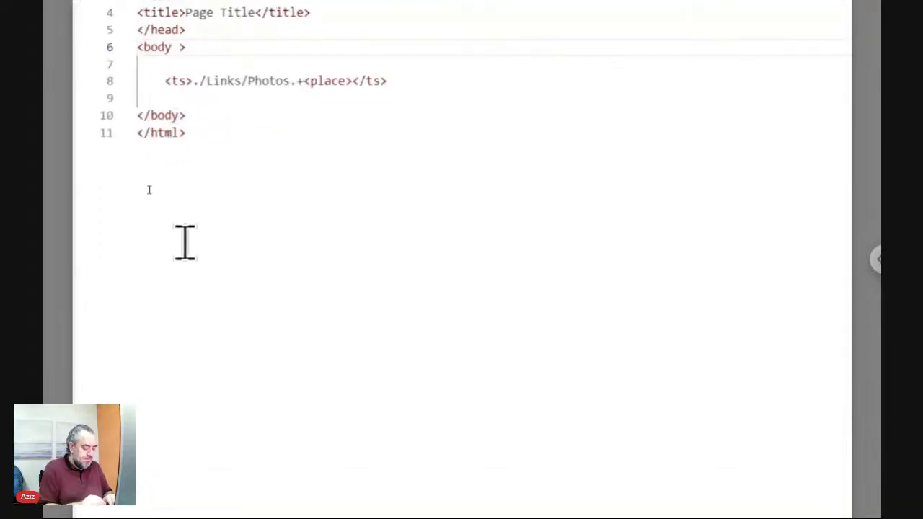
key("Return")
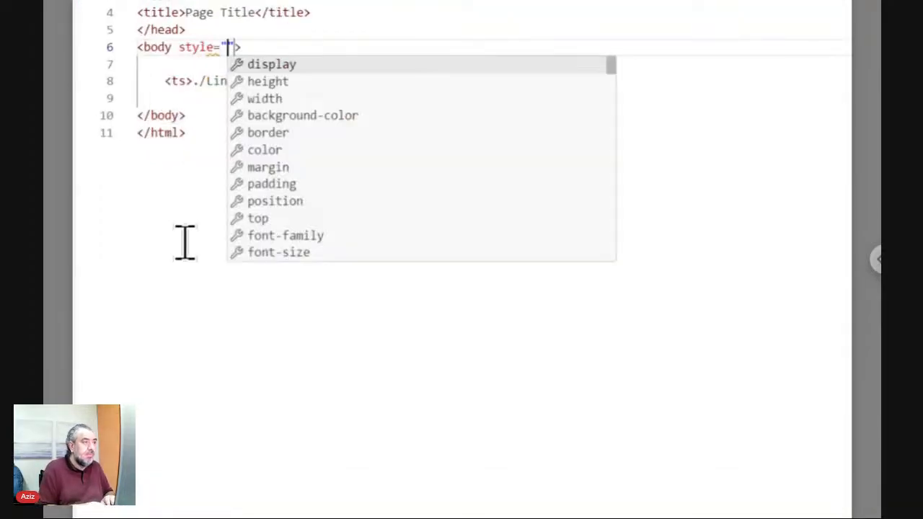
type("mar")
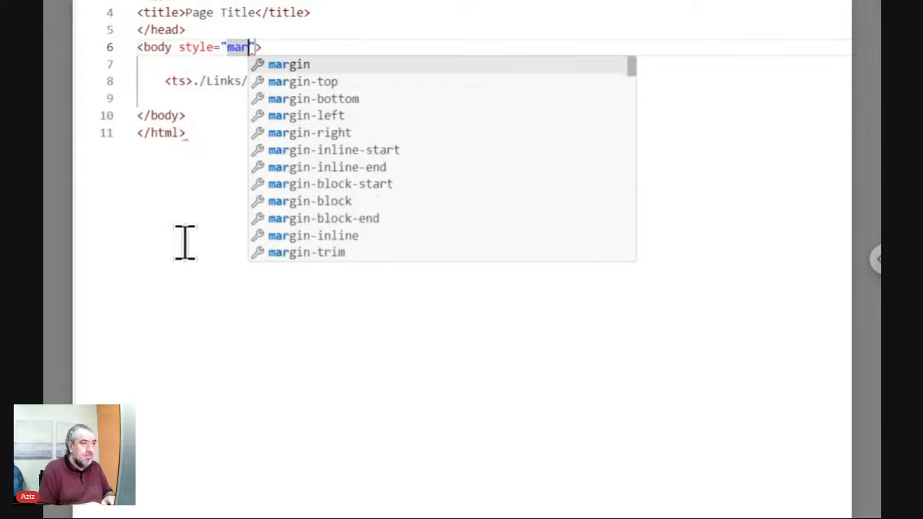
key("Down")
key("Return")
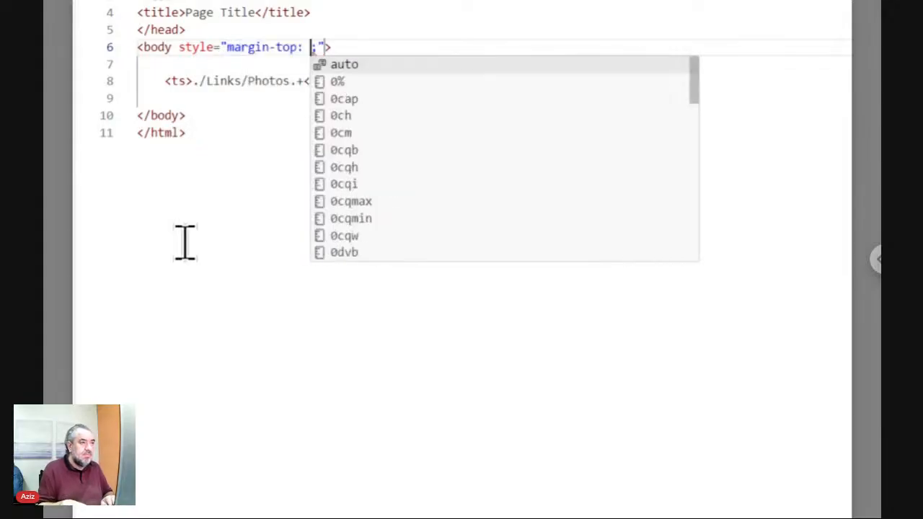
type("100")
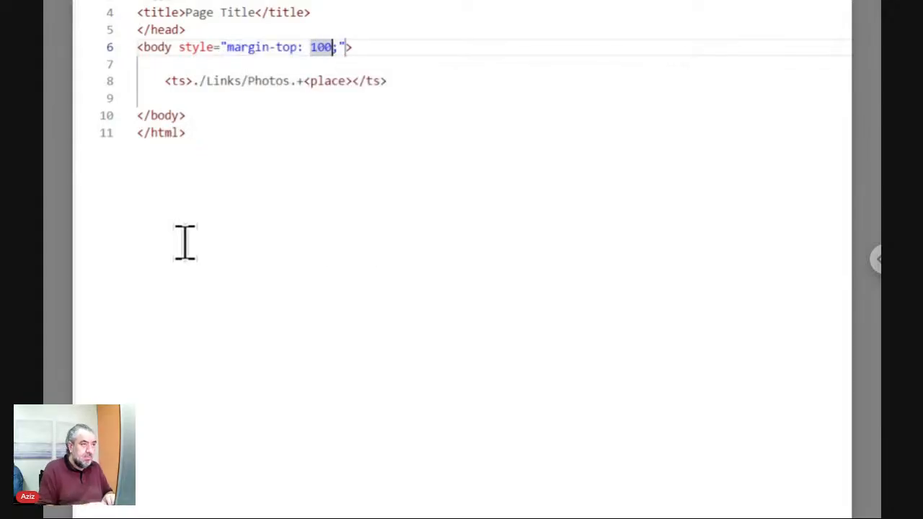
type("px")
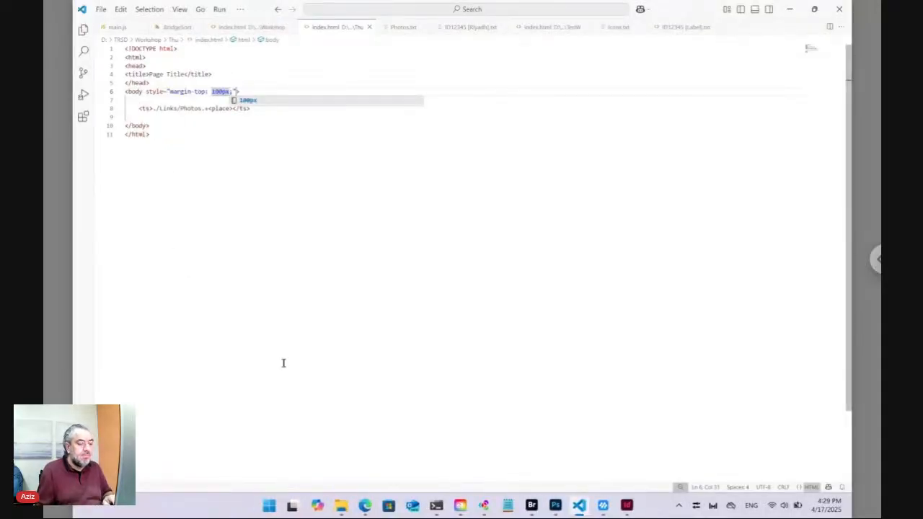
Switch to Edge and refresh the Thu project's web page preview by closing and reopening it.
left_click(365, 505)
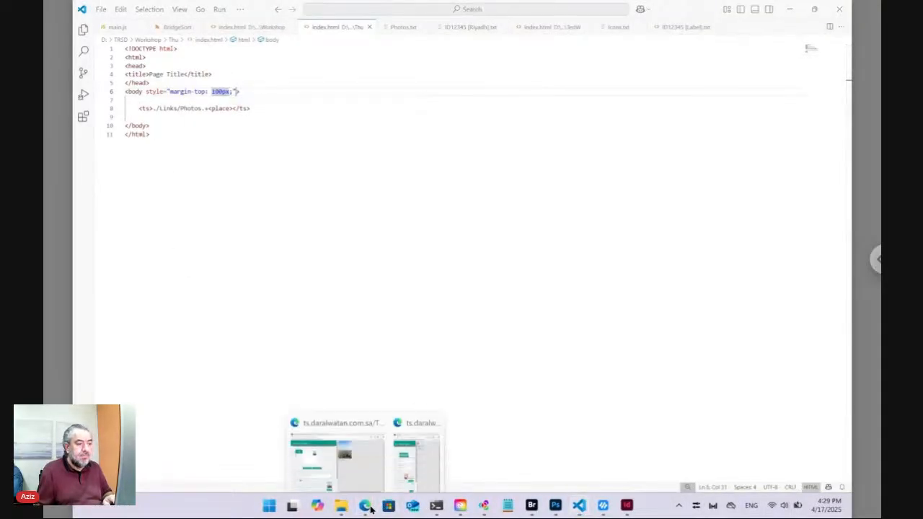
left_click(334, 462)
left_click(217, 290)
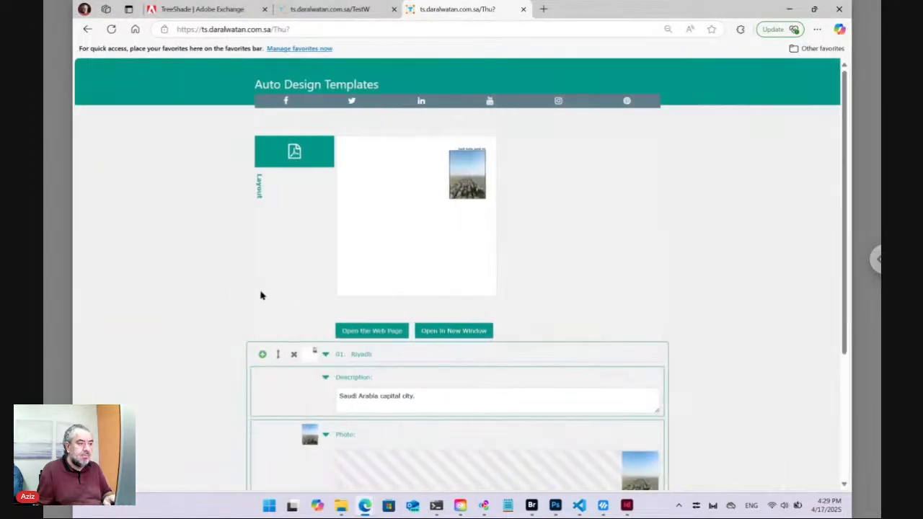
left_click(339, 331)
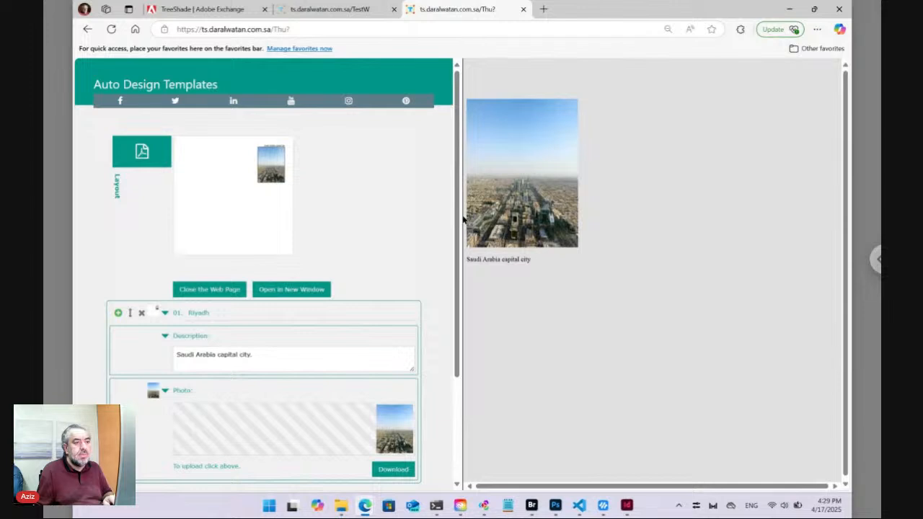
From the web page preview, reveal the Riyadh item in the project form and get its path.
mouse_move(505, 172)
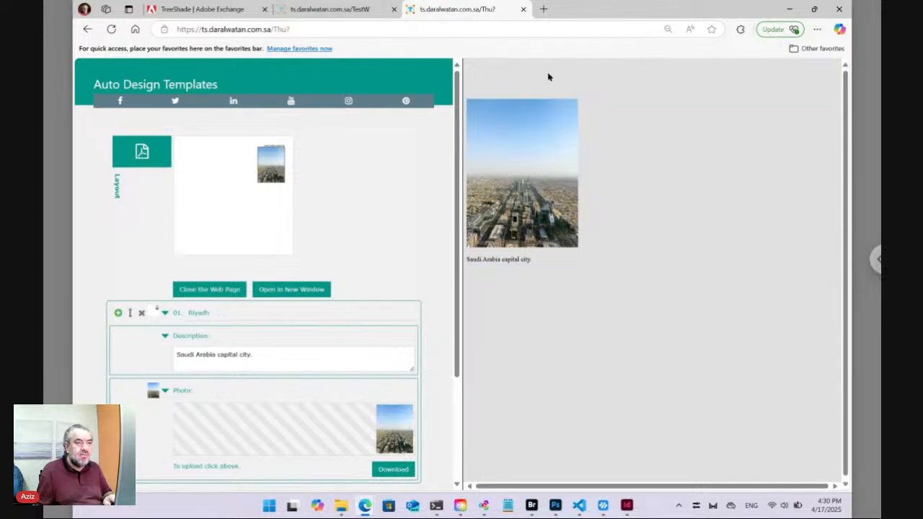
mouse_move(501, 118)
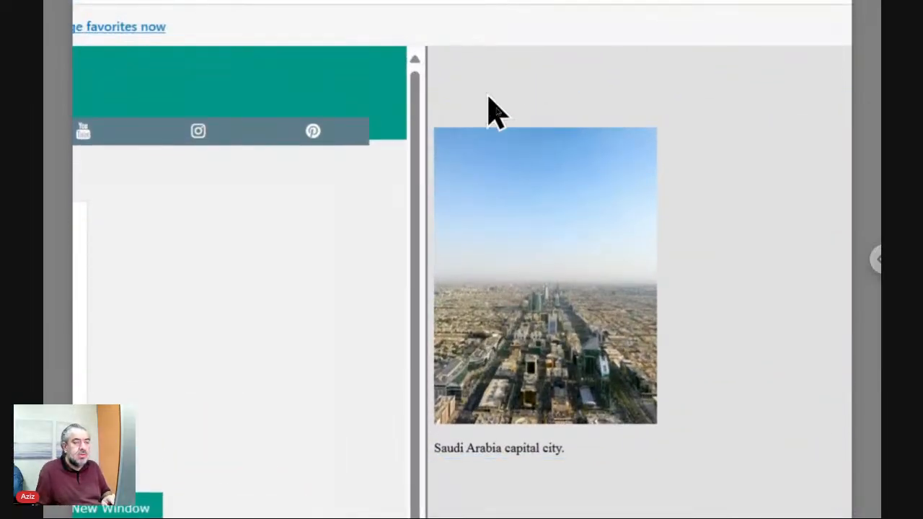
mouse_move(493, 189)
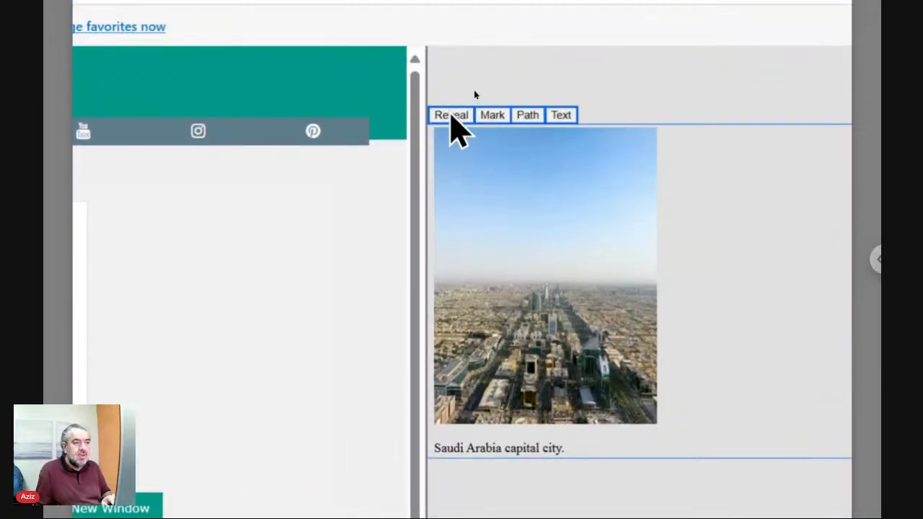
left_click(452, 118)
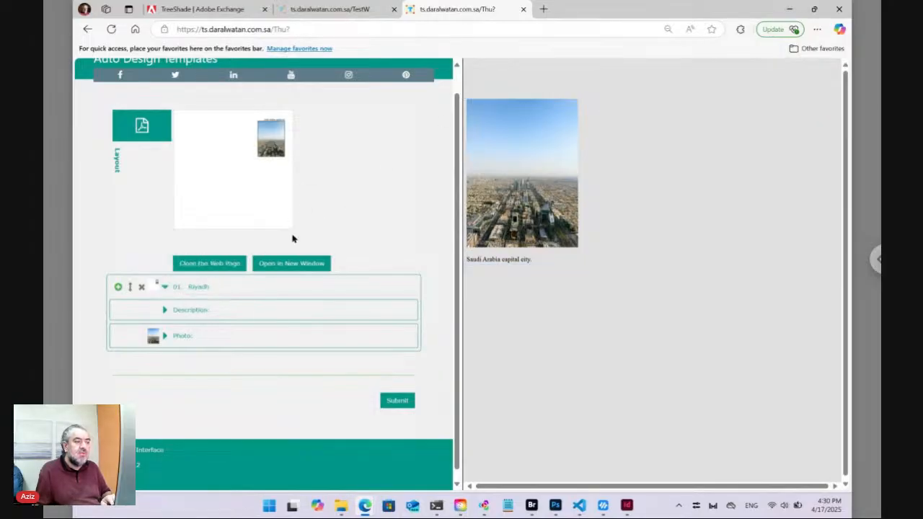
mouse_move(481, 101)
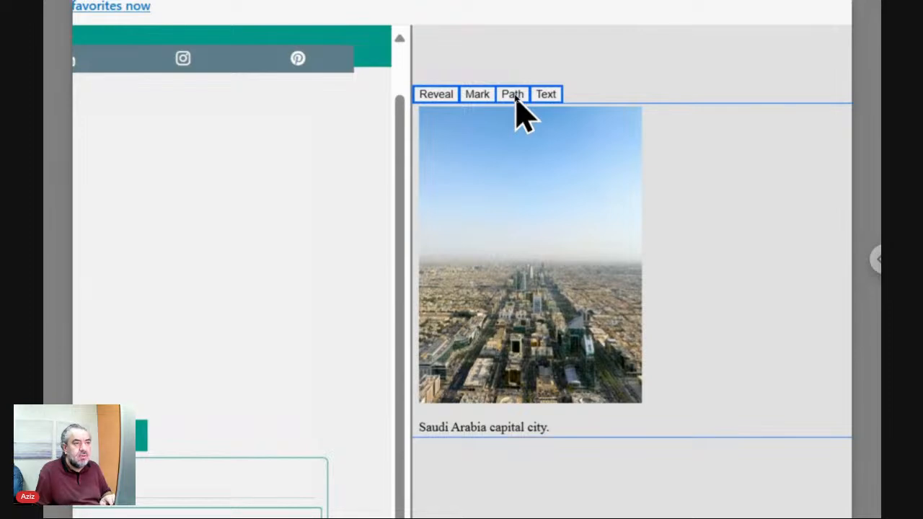
left_click(513, 93)
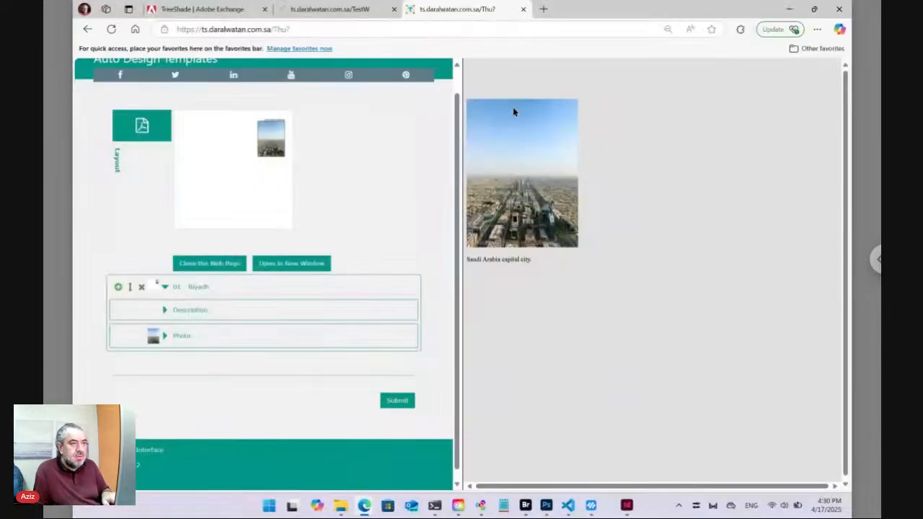
Switch to InDesign, add a page to [Thu] Layout.indd and draw a large text frame inside its margins.
left_click(626, 506)
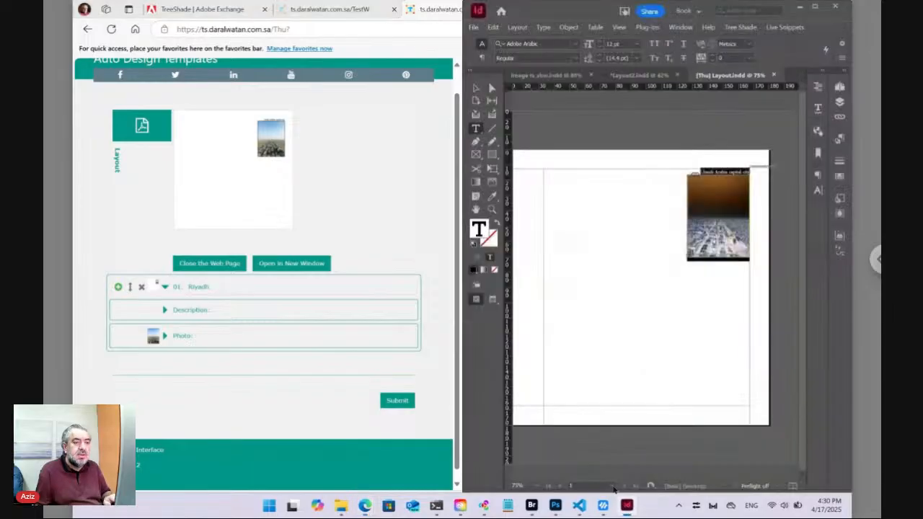
left_click(603, 297)
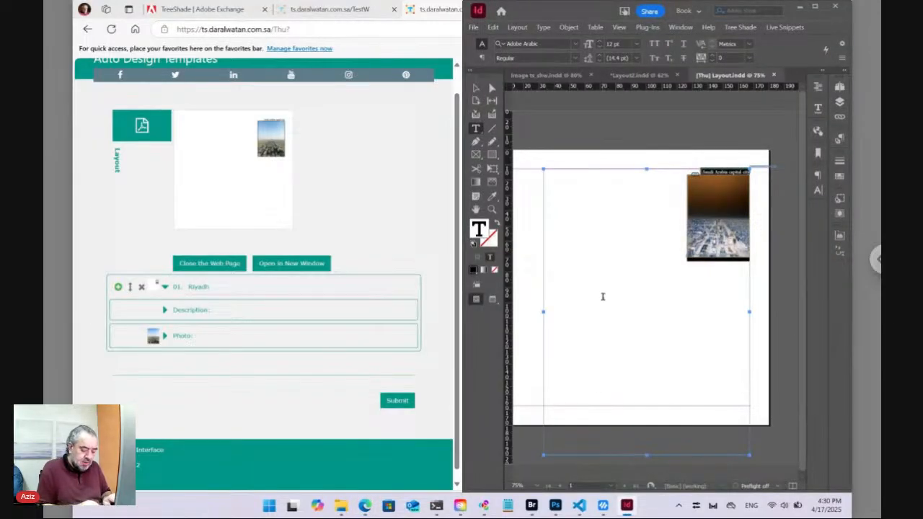
key("ctrl+shift+p")
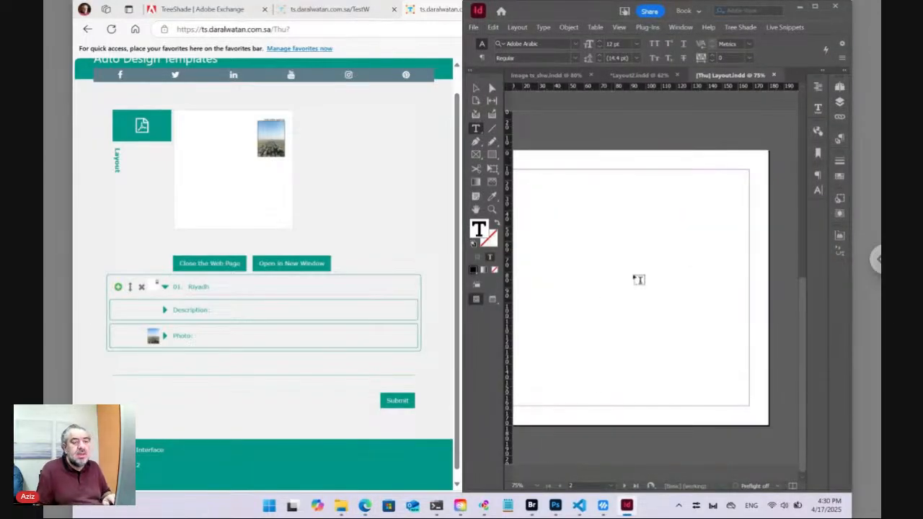
left_click_drag(745, 177, 535, 386)
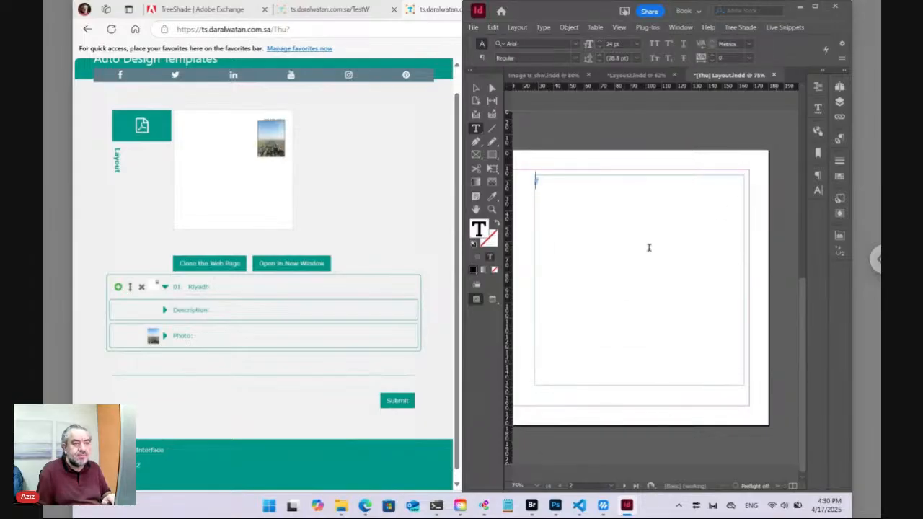
Place the live snippet /Thu/Links/Photos/ID12345 in the new text frame.
left_click(784, 26)
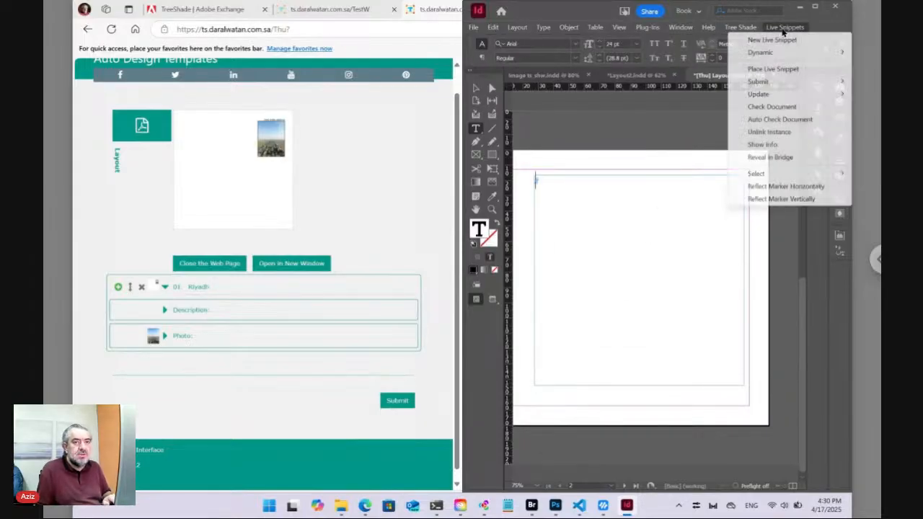
left_click(774, 70)
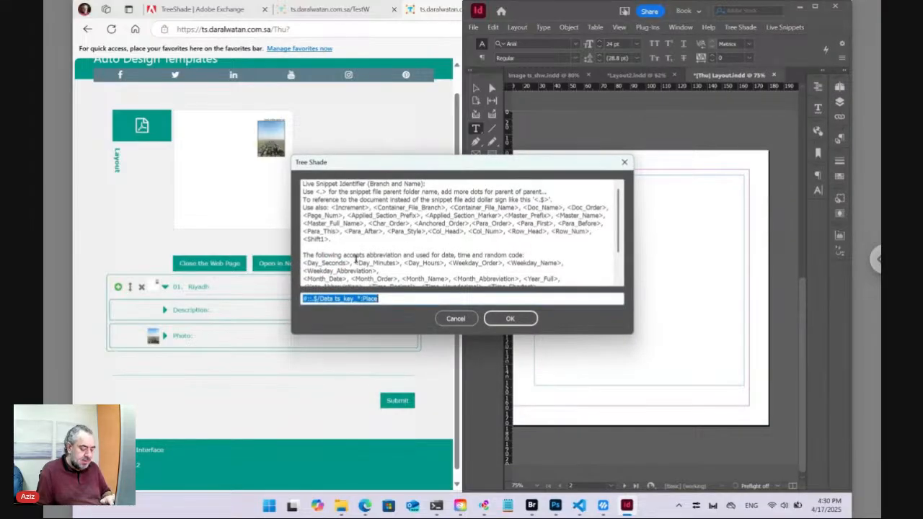
key("ctrl+v")
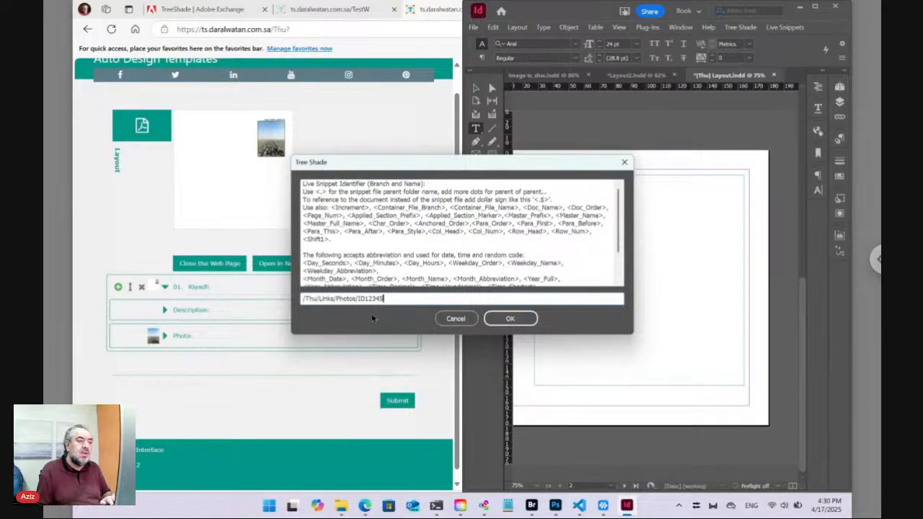
left_click(510, 318)
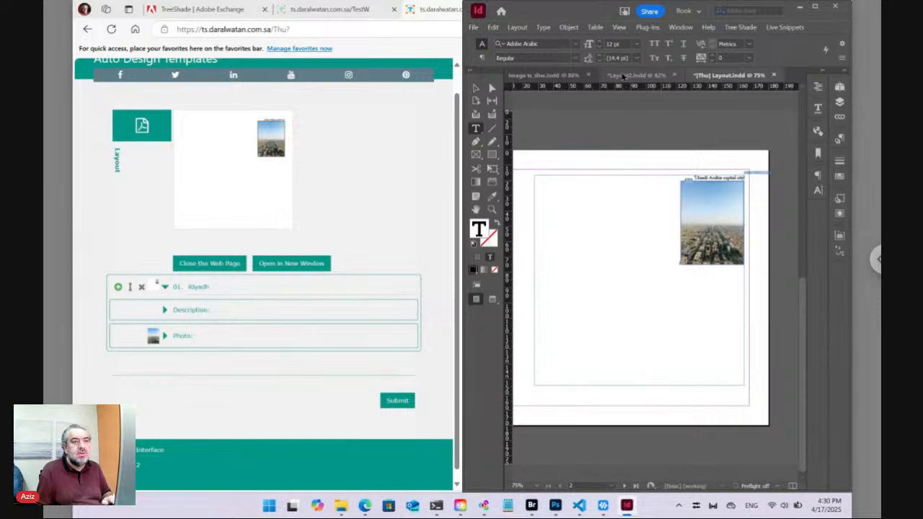
In Layout2.indd, draw a text frame mid-page and place the live snippet /Thu/Links/Photos/ID12345 in it.
left_click(623, 75)
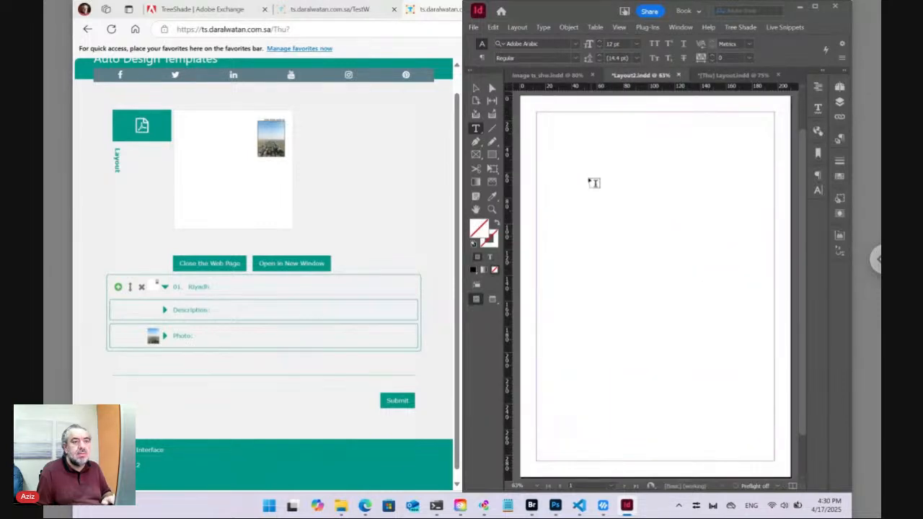
left_click_drag(577, 164, 726, 366)
left_click(785, 27)
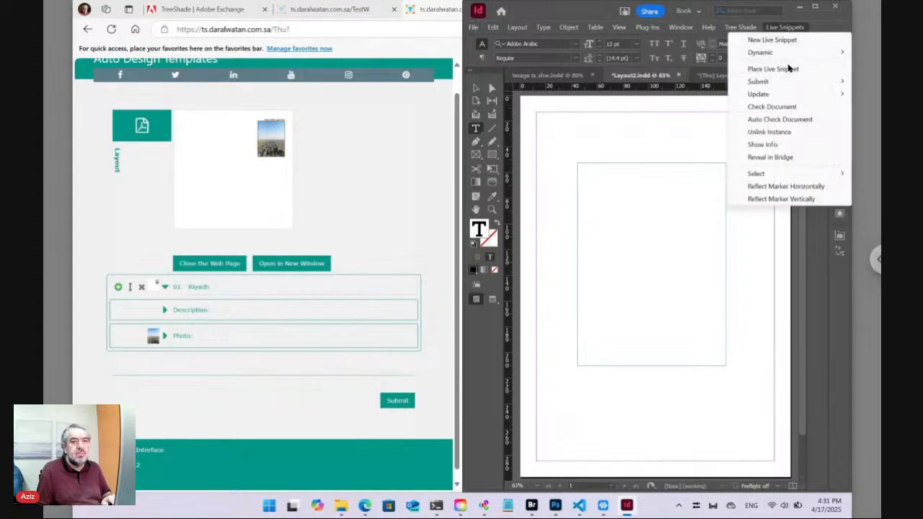
left_click(788, 68)
key("ctrl+v")
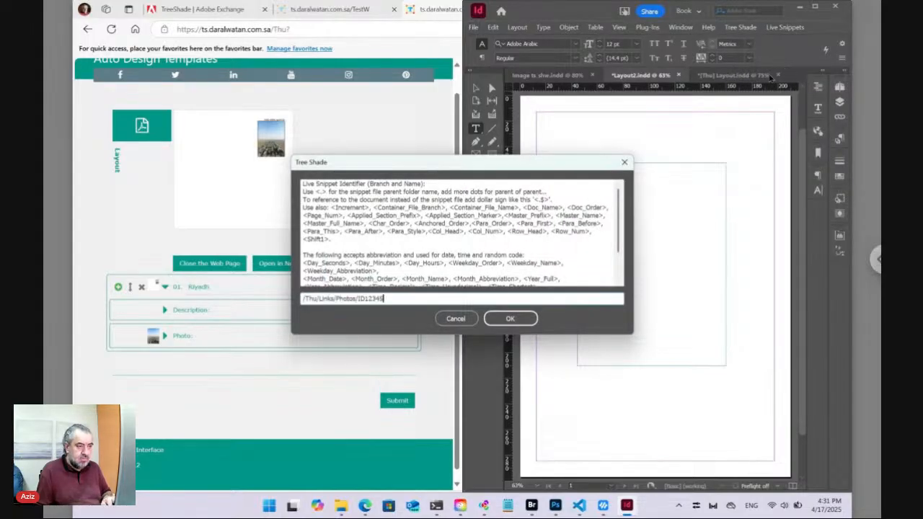
left_click(509, 318)
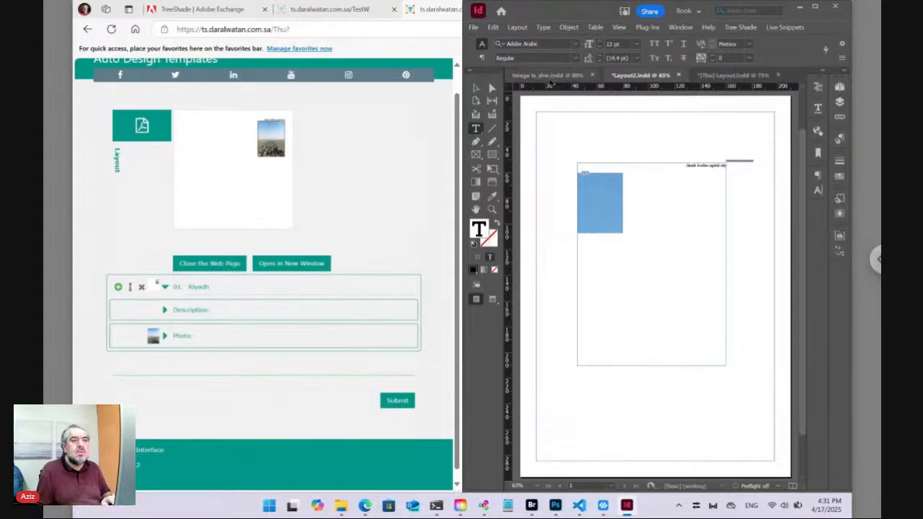
In Image ts_shw.indd, add a page, draw a tall text frame and place the same Riyadh live snippet in it.
left_click(544, 76)
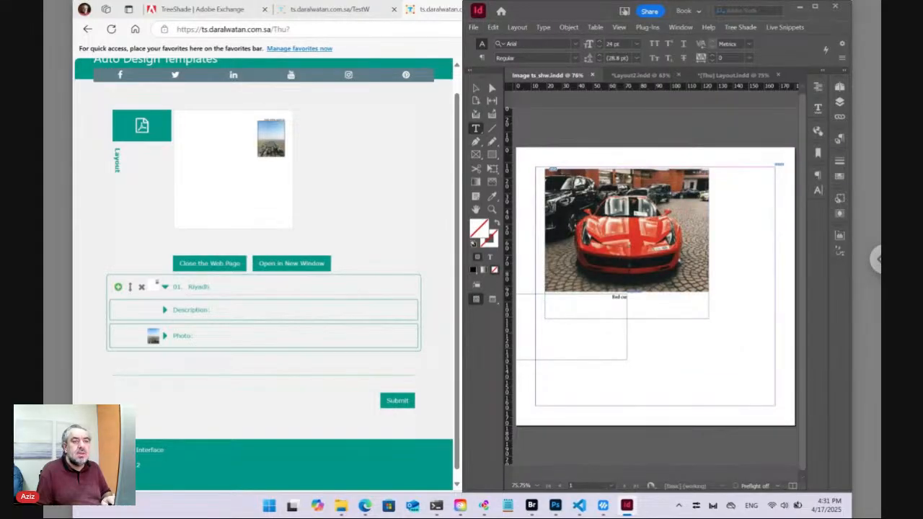
key("ctrl+shift+p")
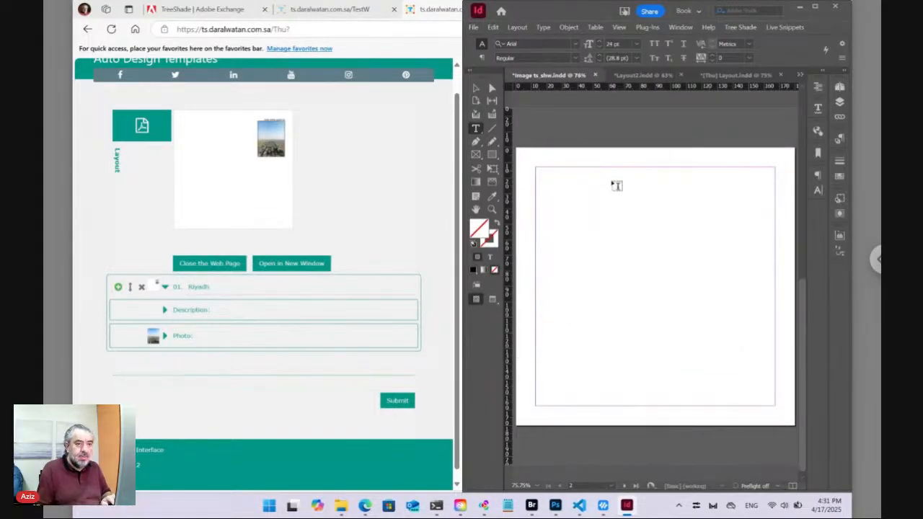
left_click_drag(558, 190, 674, 370)
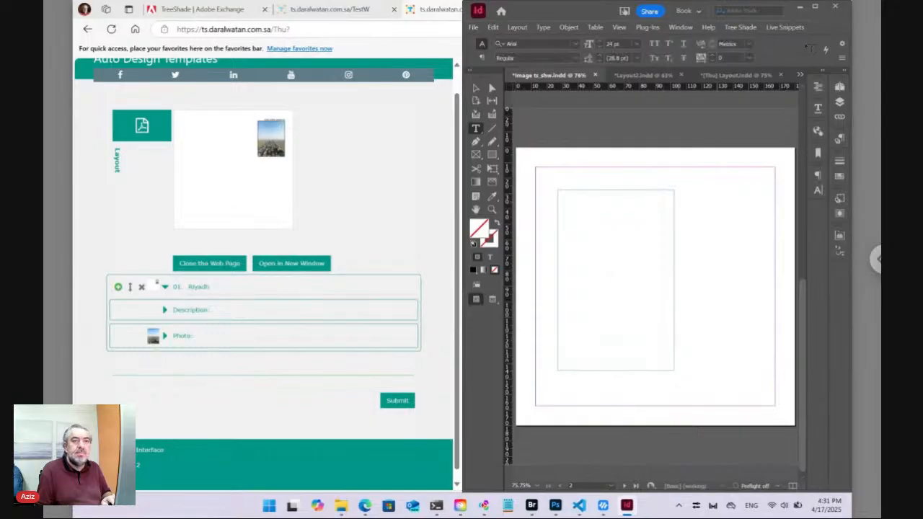
left_click(791, 27)
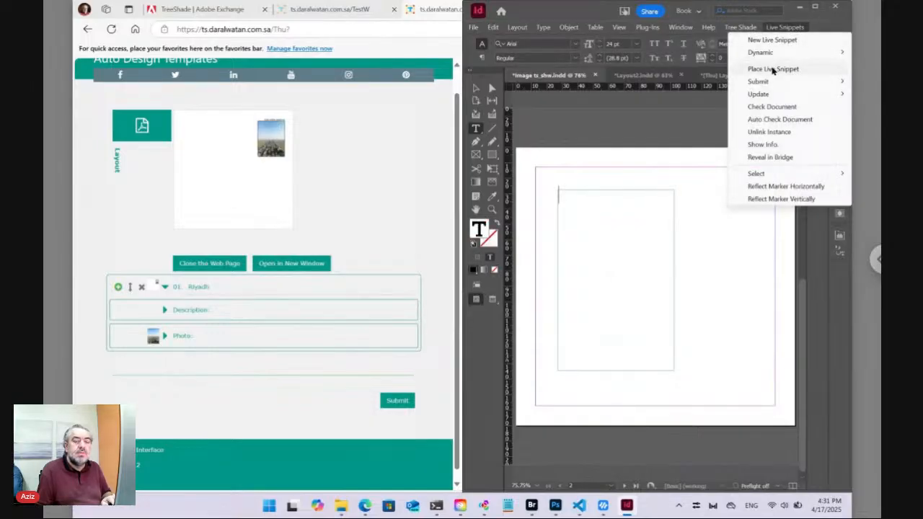
left_click(773, 69)
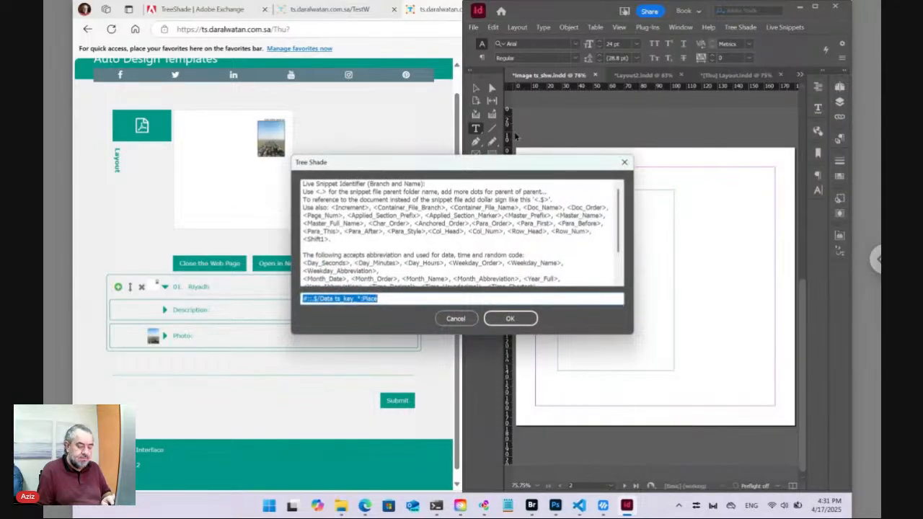
left_click(442, 301)
left_click(509, 319)
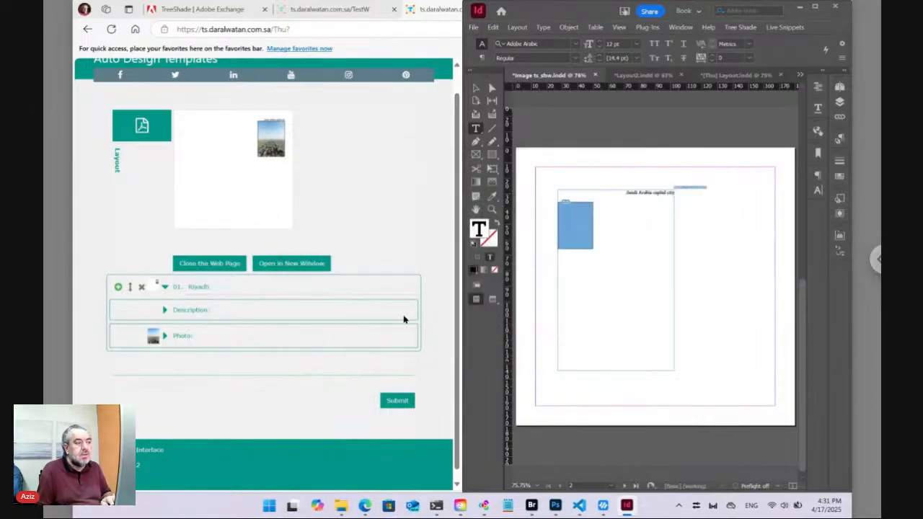
Return to Edge and examine the Riyadh item and its overlay options in the web page preview.
left_click(220, 247)
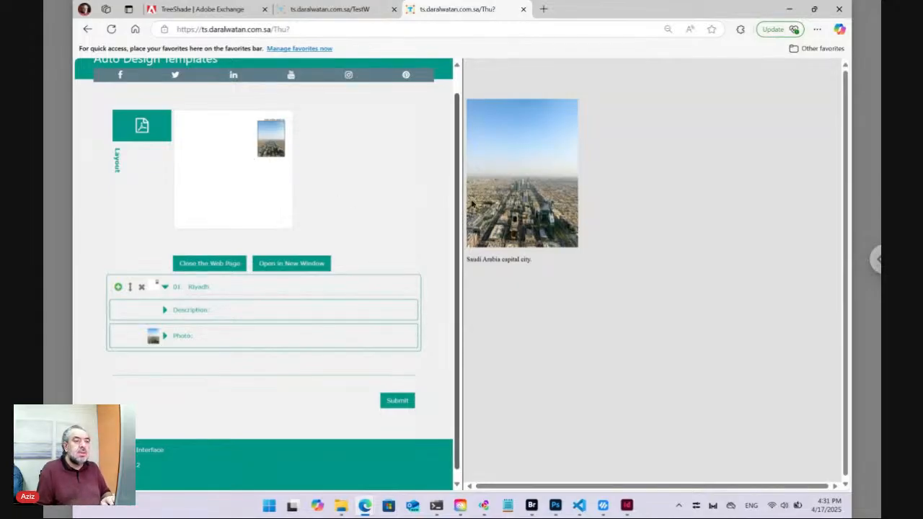
mouse_move(530, 157)
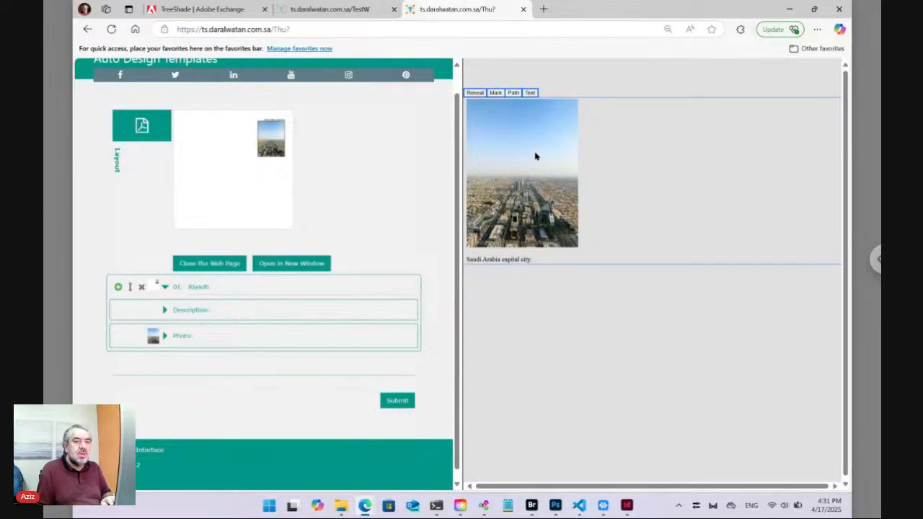
left_click(617, 340)
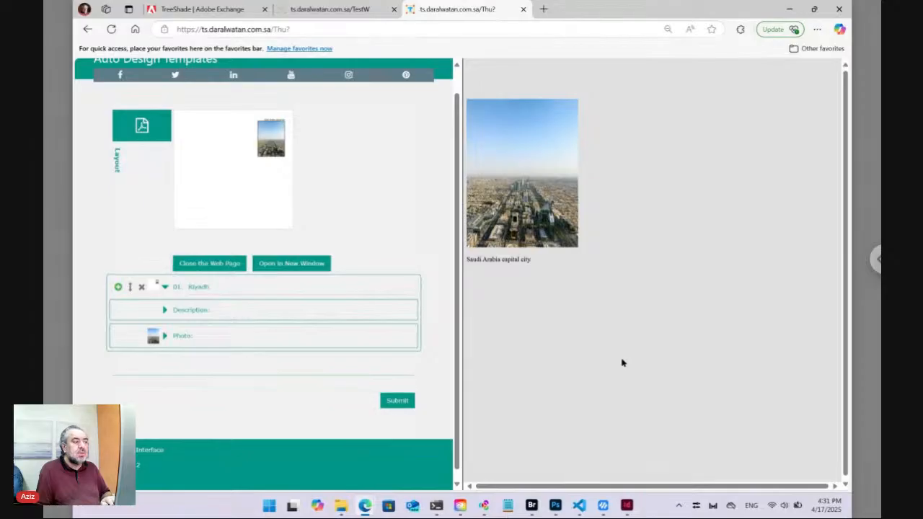
type(".")
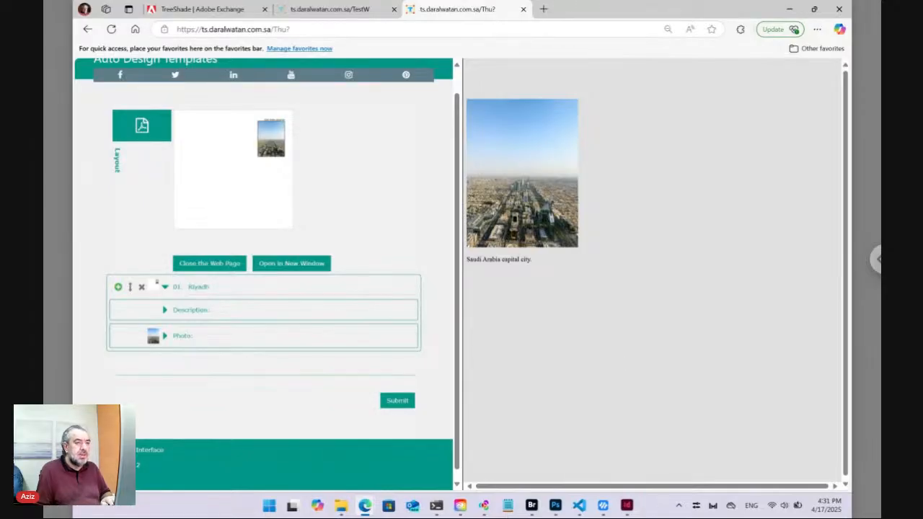